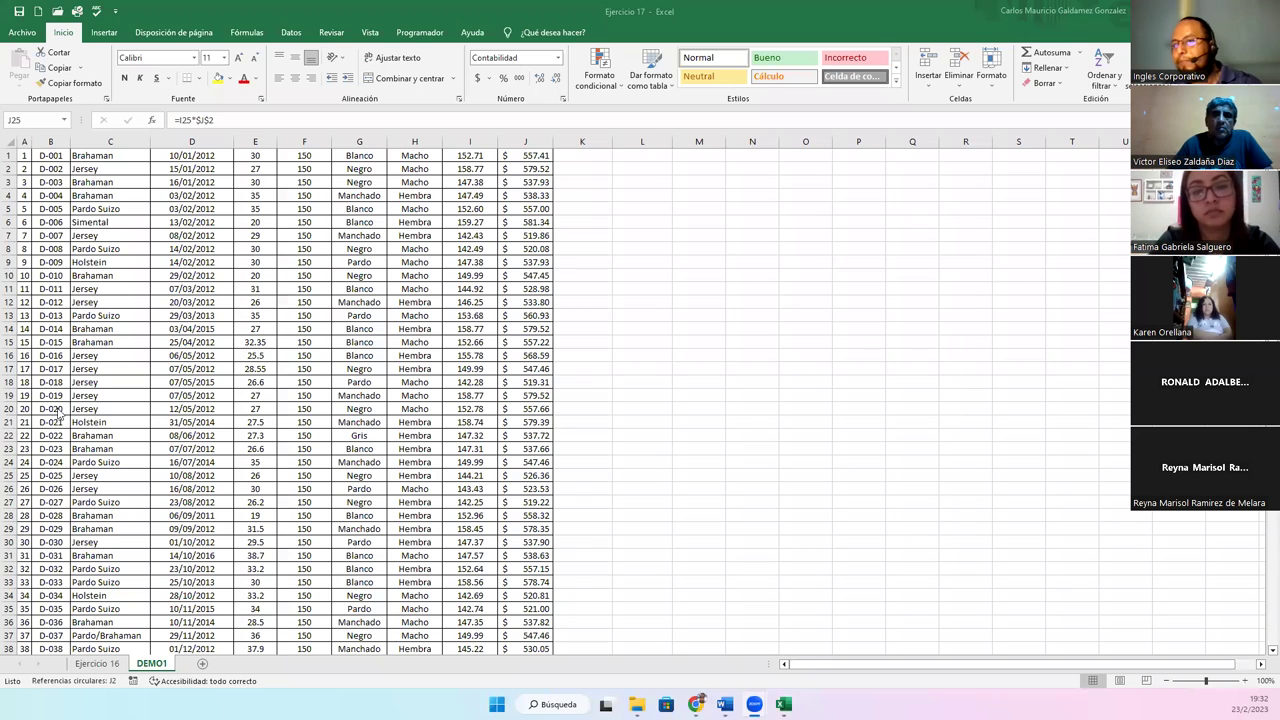
Select the whole numbering column of the DEMO1 sheet to check how far the records extend.
left_click(25, 156)
key("ctrl+shift+Down")
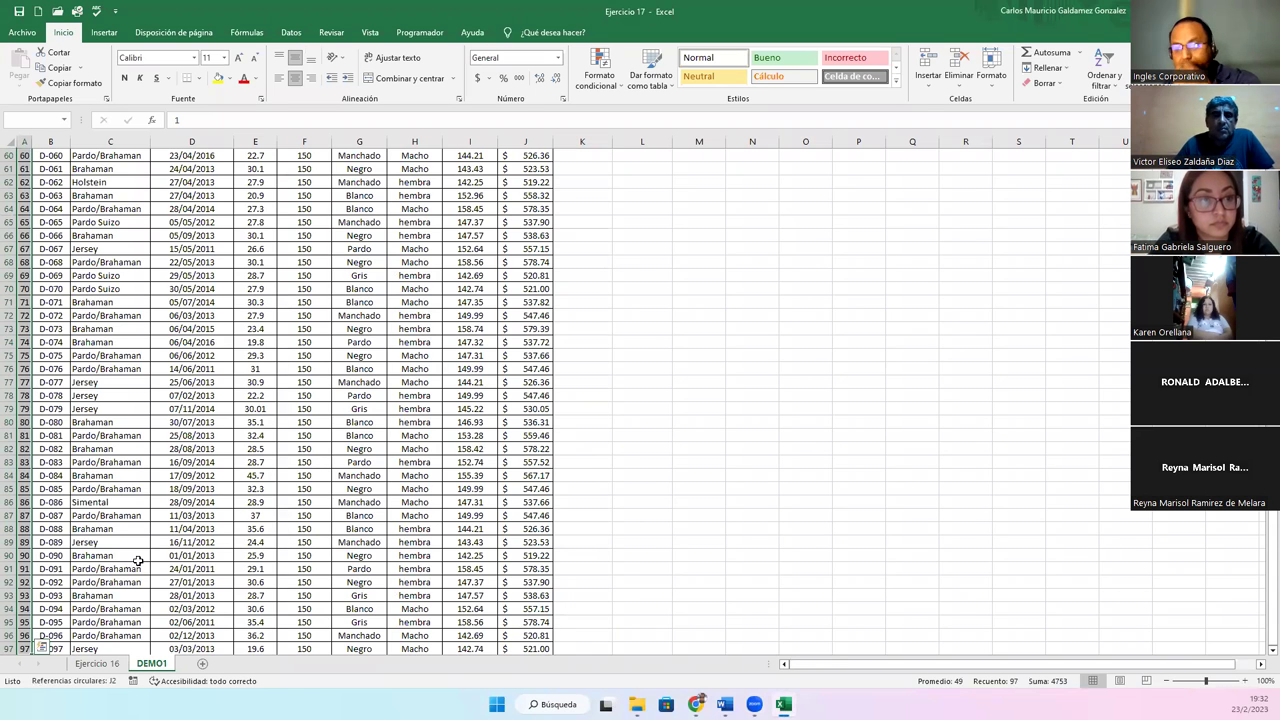
scroll(135, 558, "up", 20)
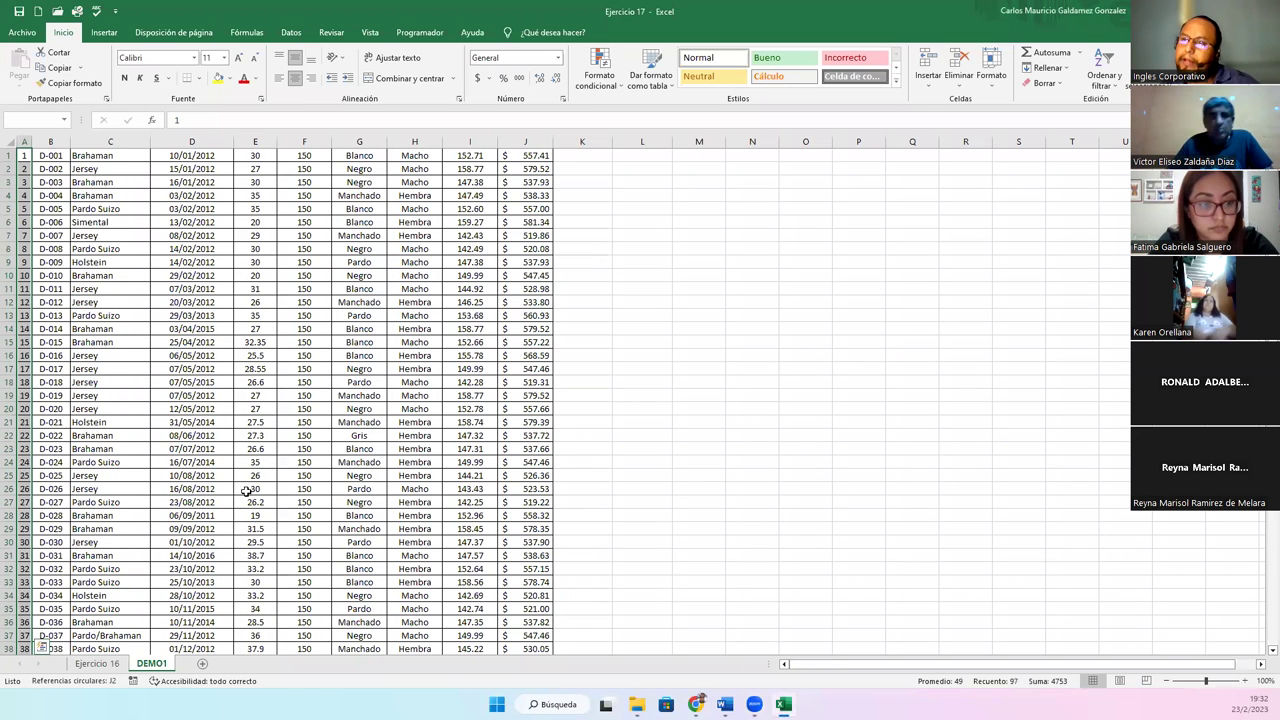
left_click(100, 197)
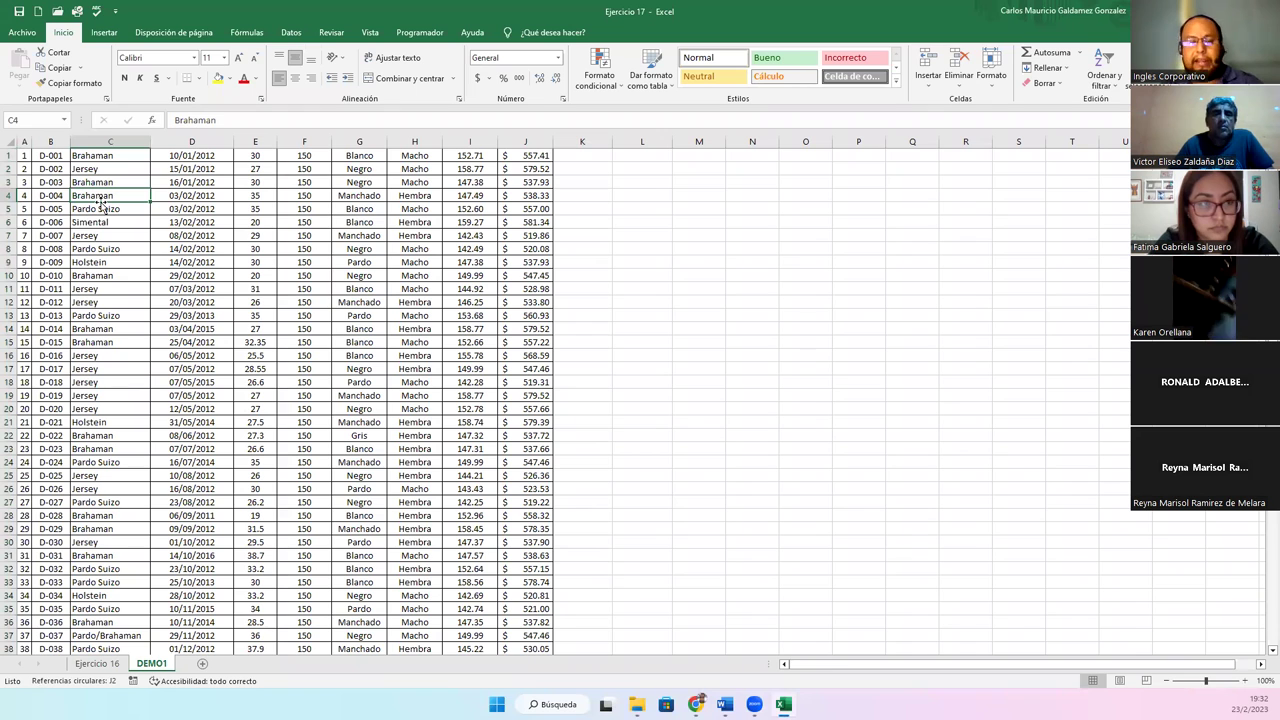
On the Ejercicio 16 sheet, select all delivery dates from A2 down to check the list's extent, and return to A1.
left_click(113, 667)
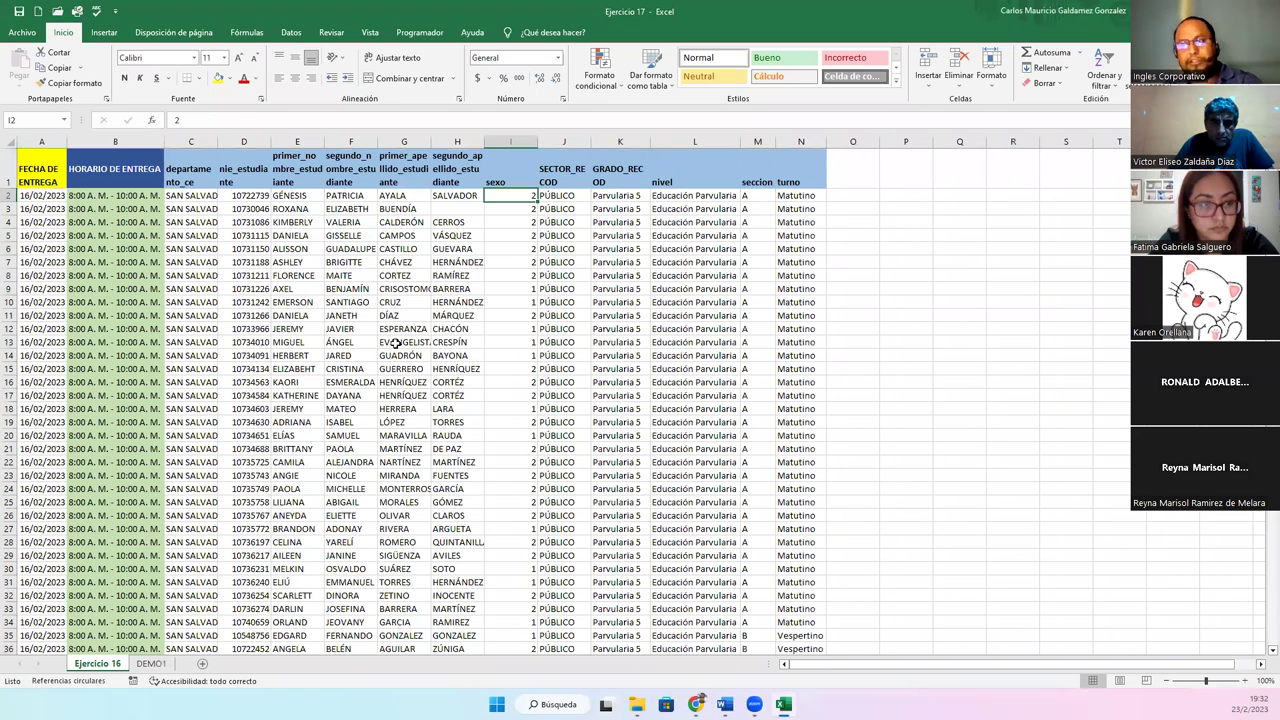
left_click(38, 196)
key("ctrl+shift+Down")
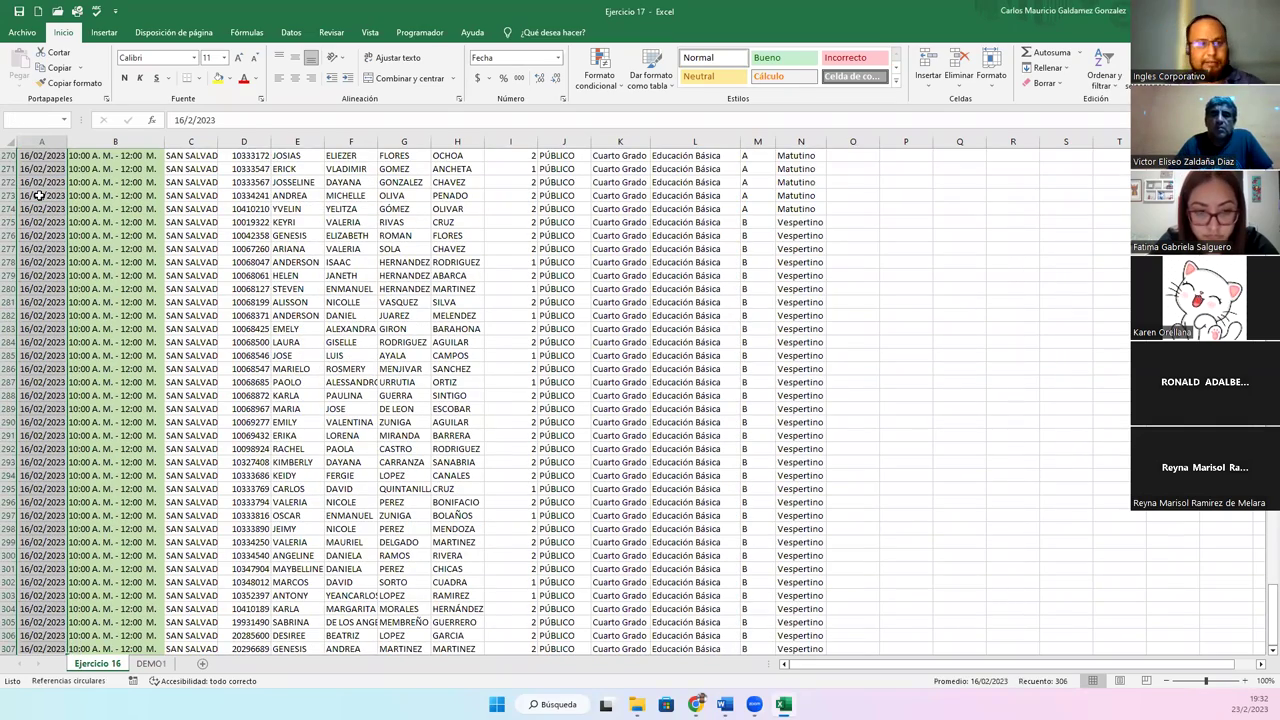
key("ctrl+Home")
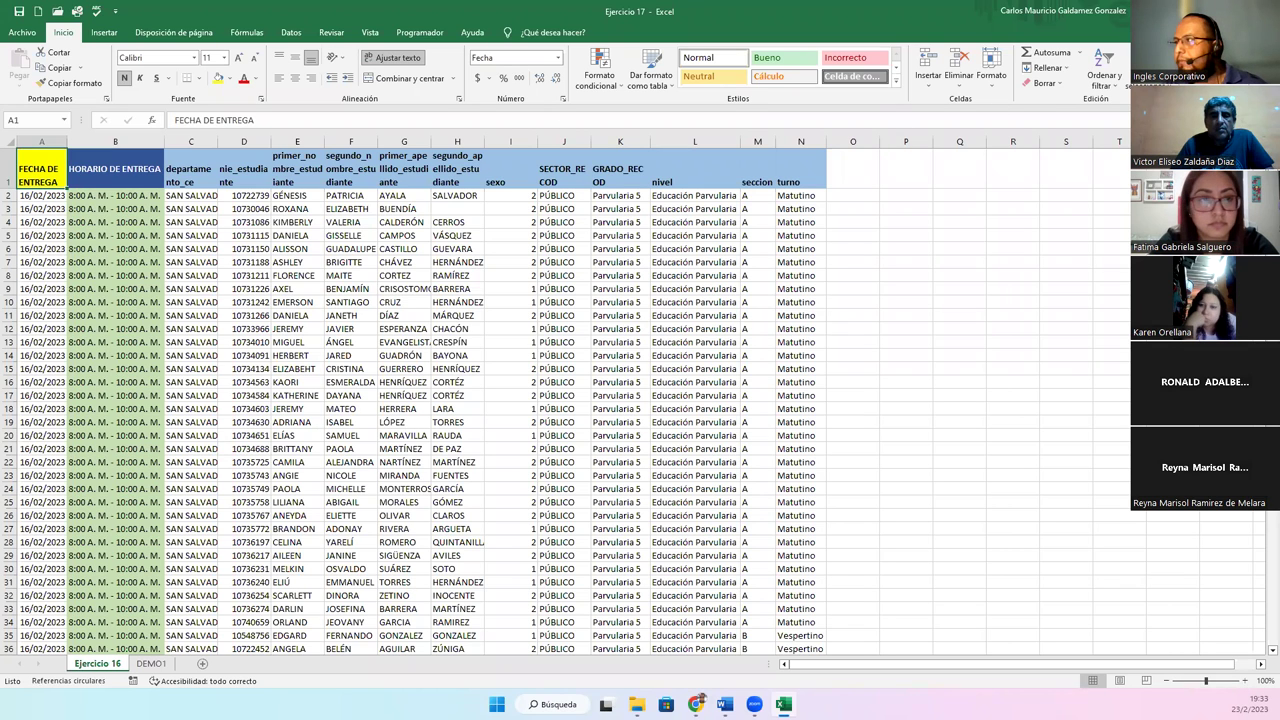
Close the Ejercicio 17 workbook, reopen it and accept the circular-reference warning.
key("alt+F4")
left_click(582, 372)
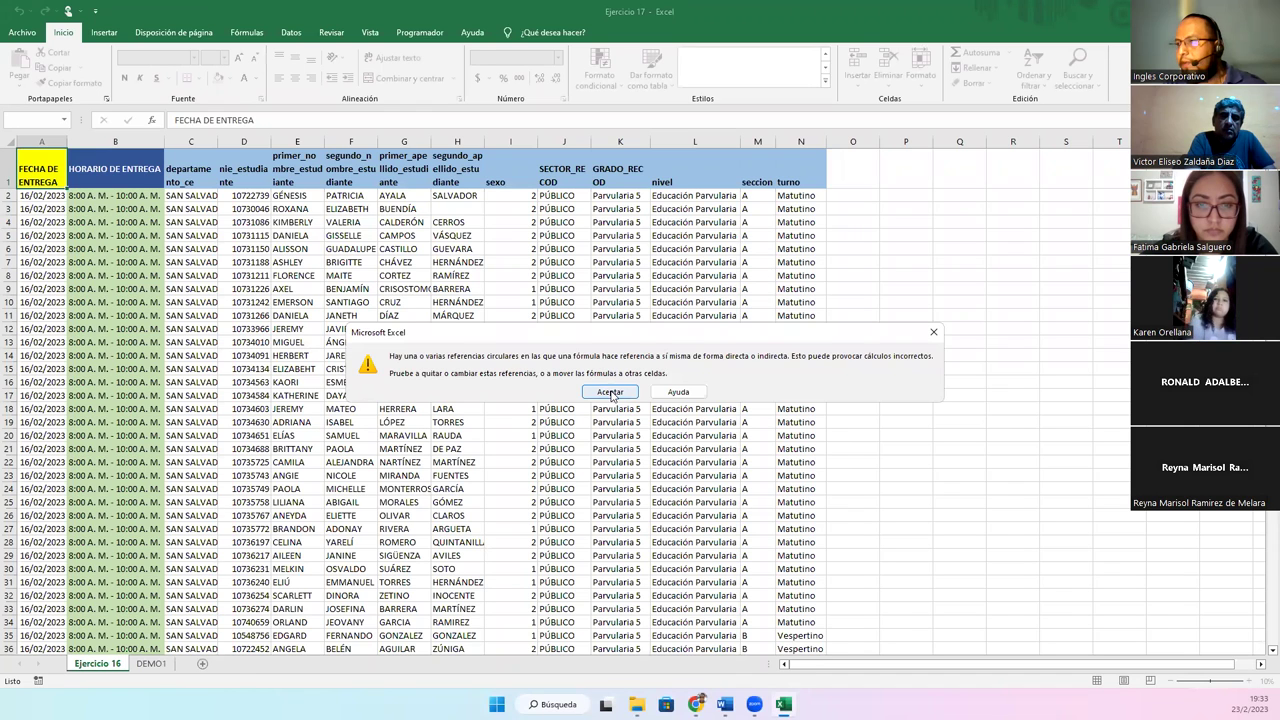
left_click(612, 394)
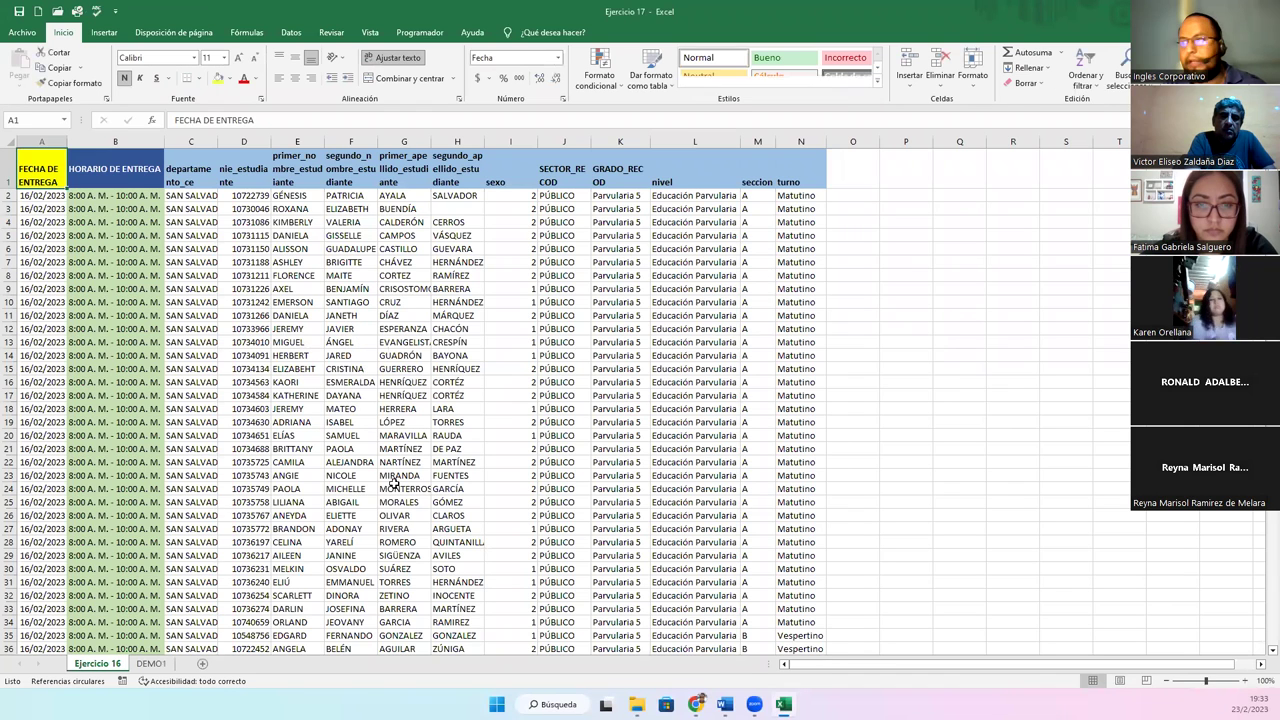
Review the header cells of the Ejercicio 16 sheet one by one, from the department column through turno.
left_click(208, 182)
left_click(244, 184)
left_click(296, 178)
left_click(360, 176)
left_click(405, 176)
left_click(458, 175)
left_click(512, 174)
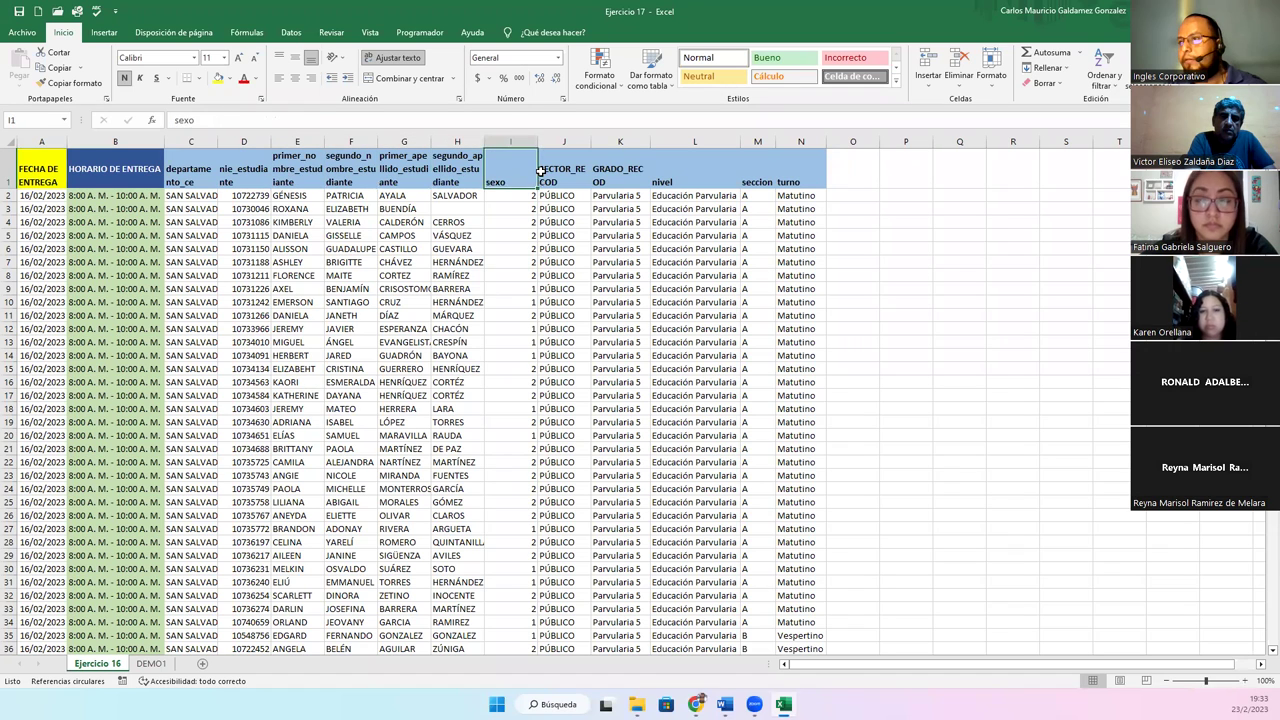
left_click(560, 172)
left_click(620, 168)
left_click(692, 170)
left_click(757, 170)
left_click(810, 170)
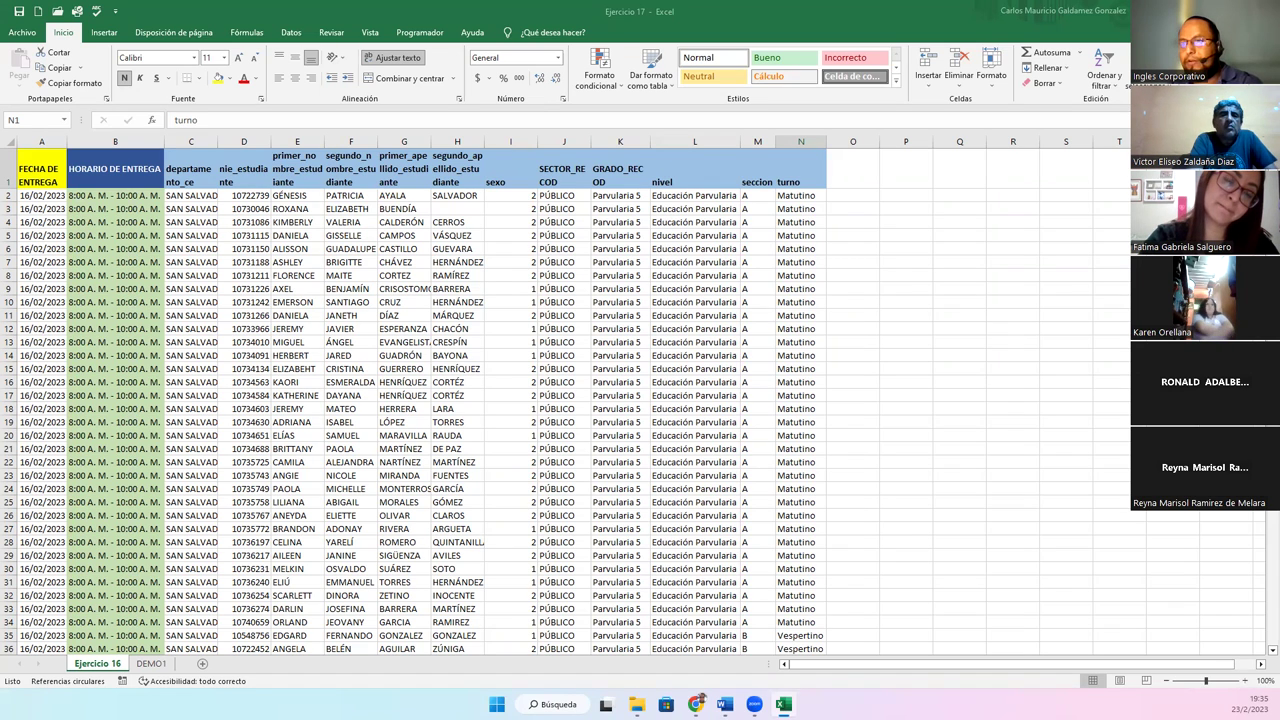
Switch to the DEMO1 sheet and select the date in row 19.
left_click(151, 663)
left_click(191, 397)
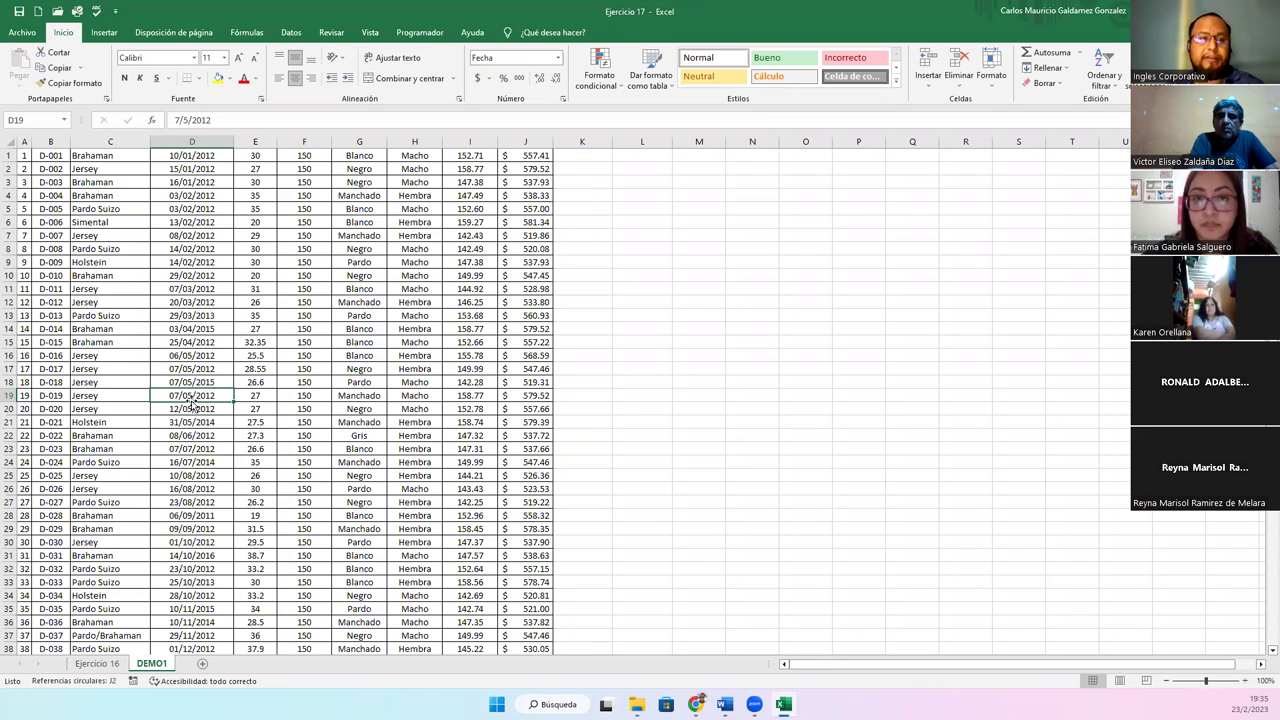
left_click(1140, 110)
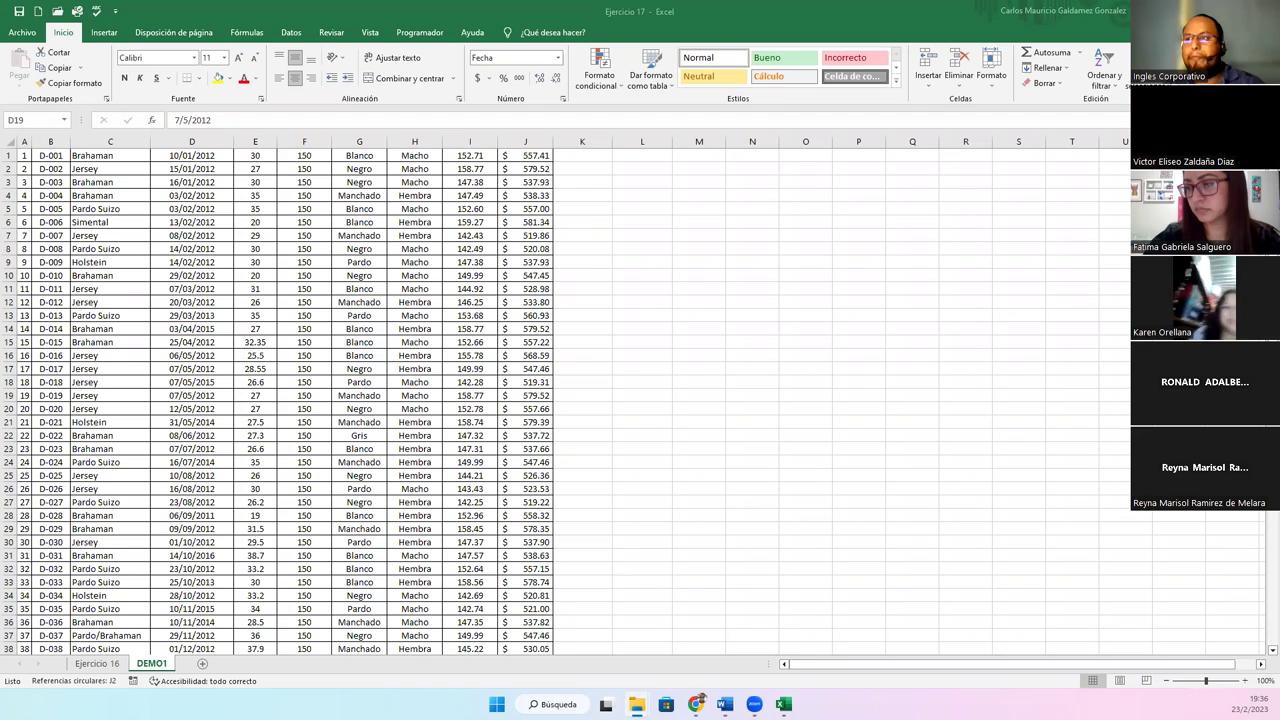
key("alt+Tab")
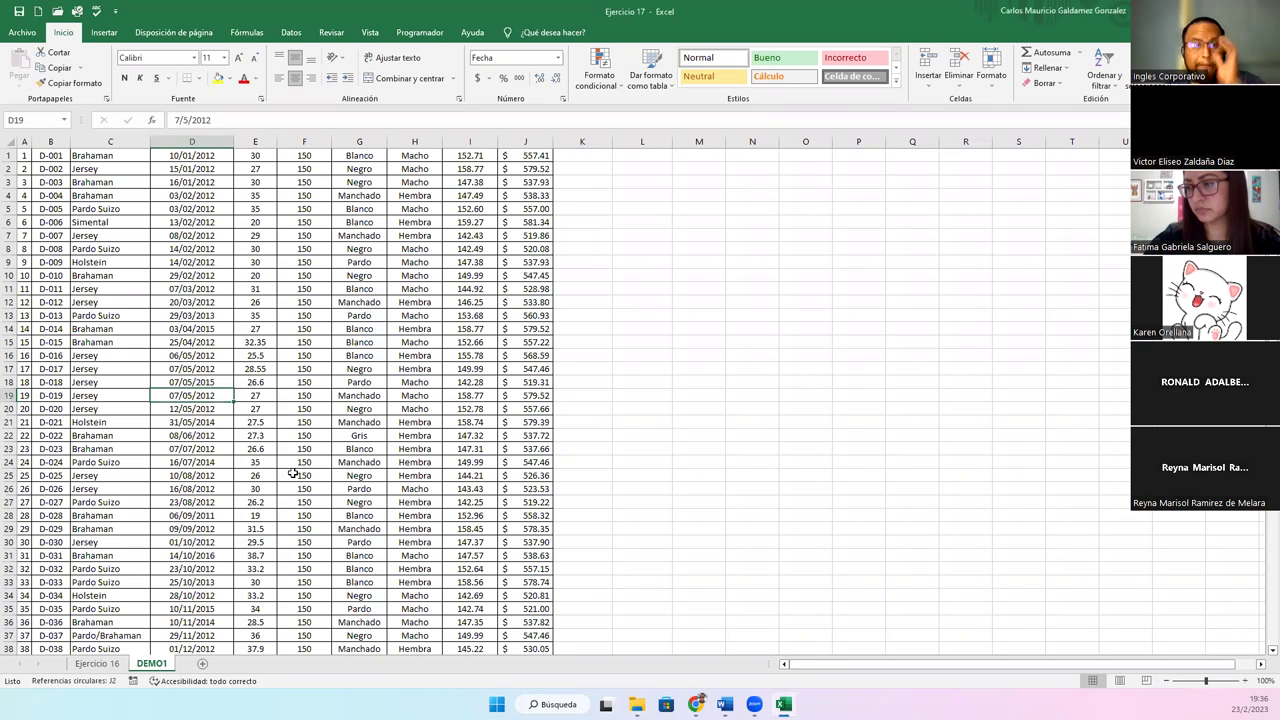
left_click(652, 207)
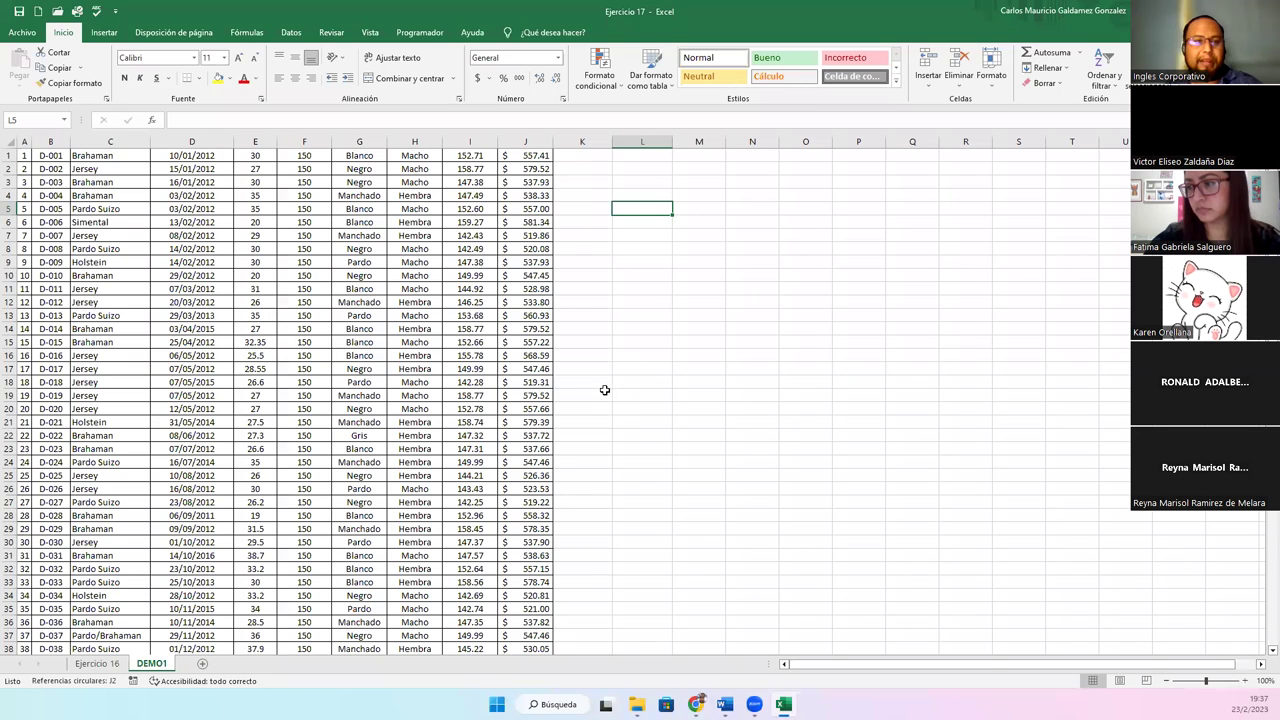
left_click(306, 396)
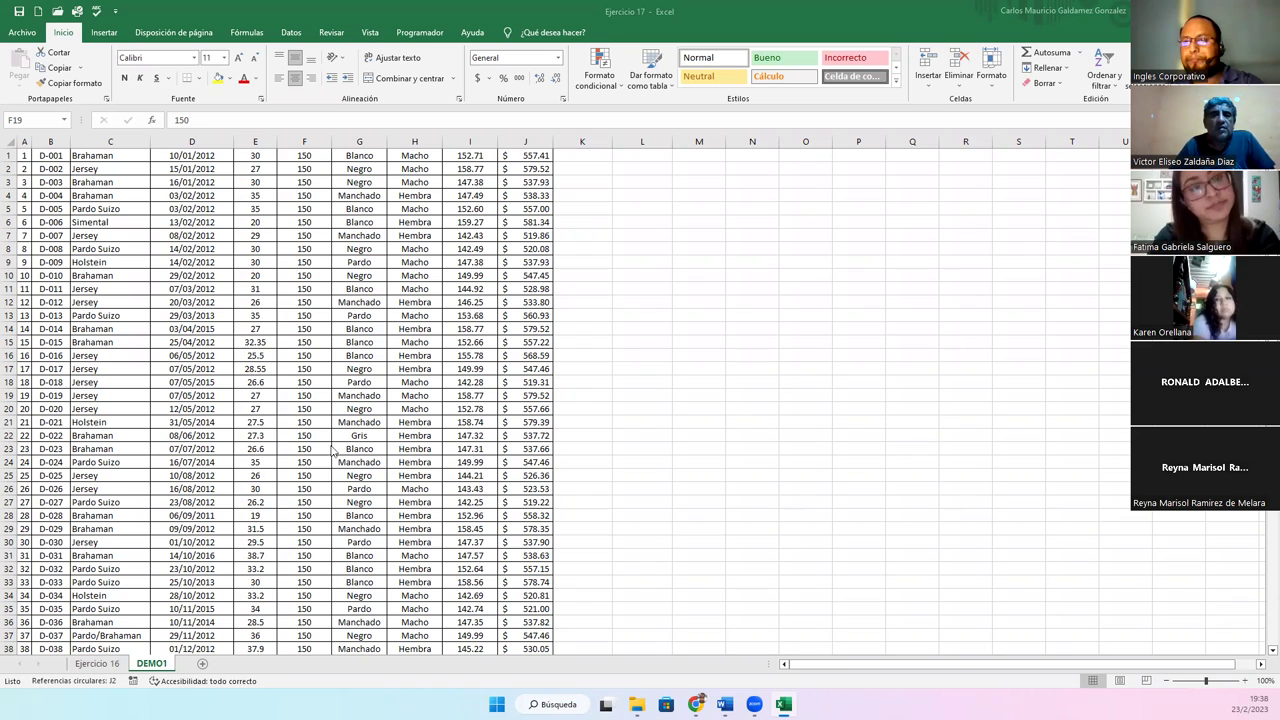
key("Return")
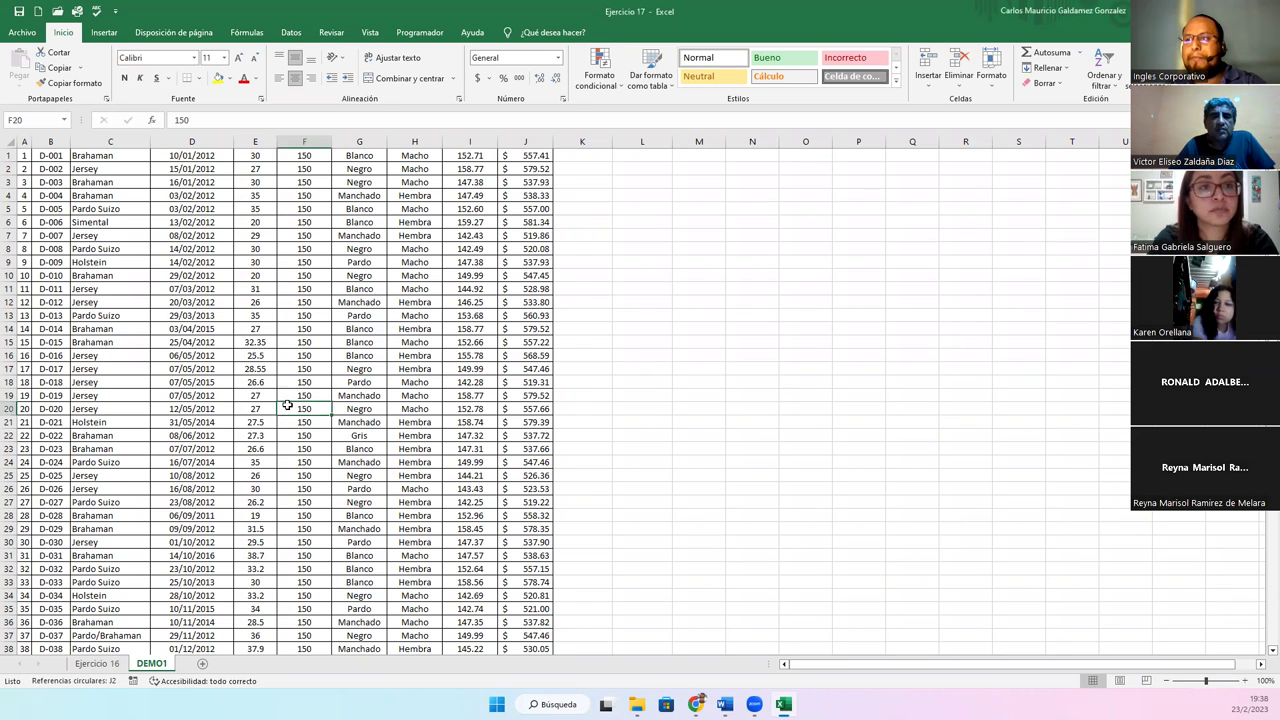
Insert an empty row above the first DEMO1 record and enter the headers # in A1 and Código in B1.
right_click(22, 155)
left_click(49, 270)
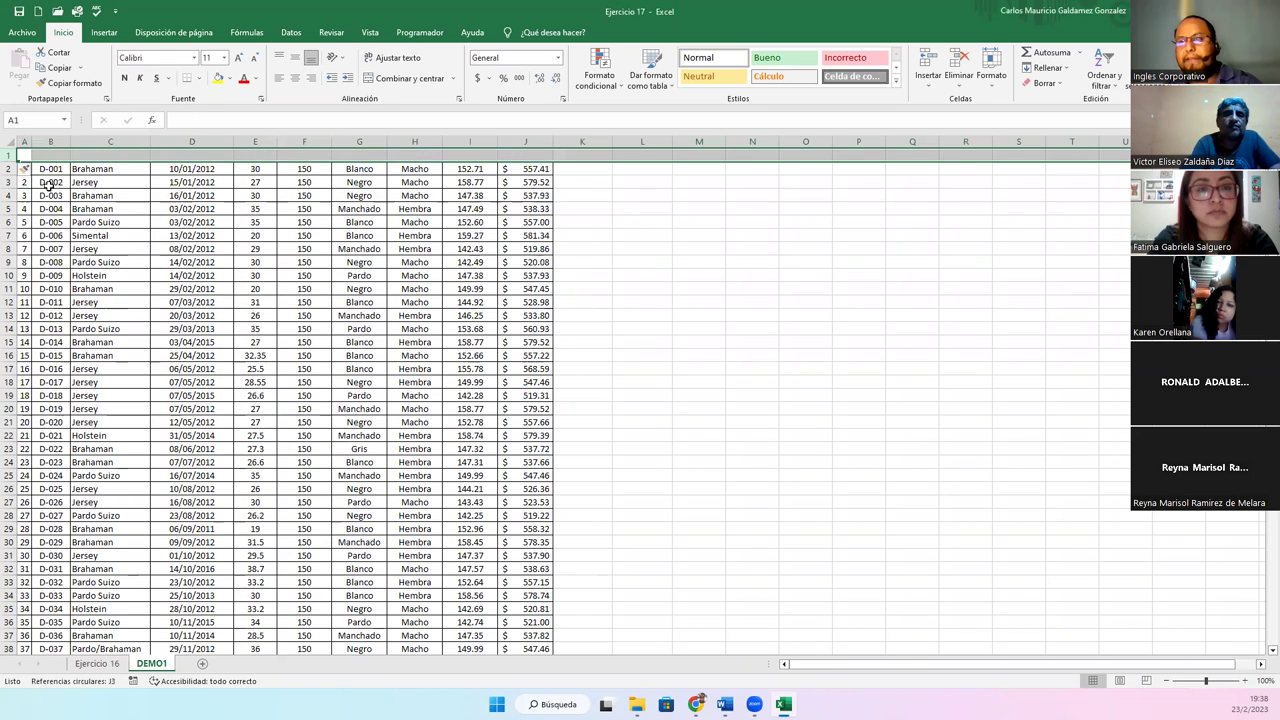
left_click(28, 155)
type("#")
key("Tab")
type("Cod")
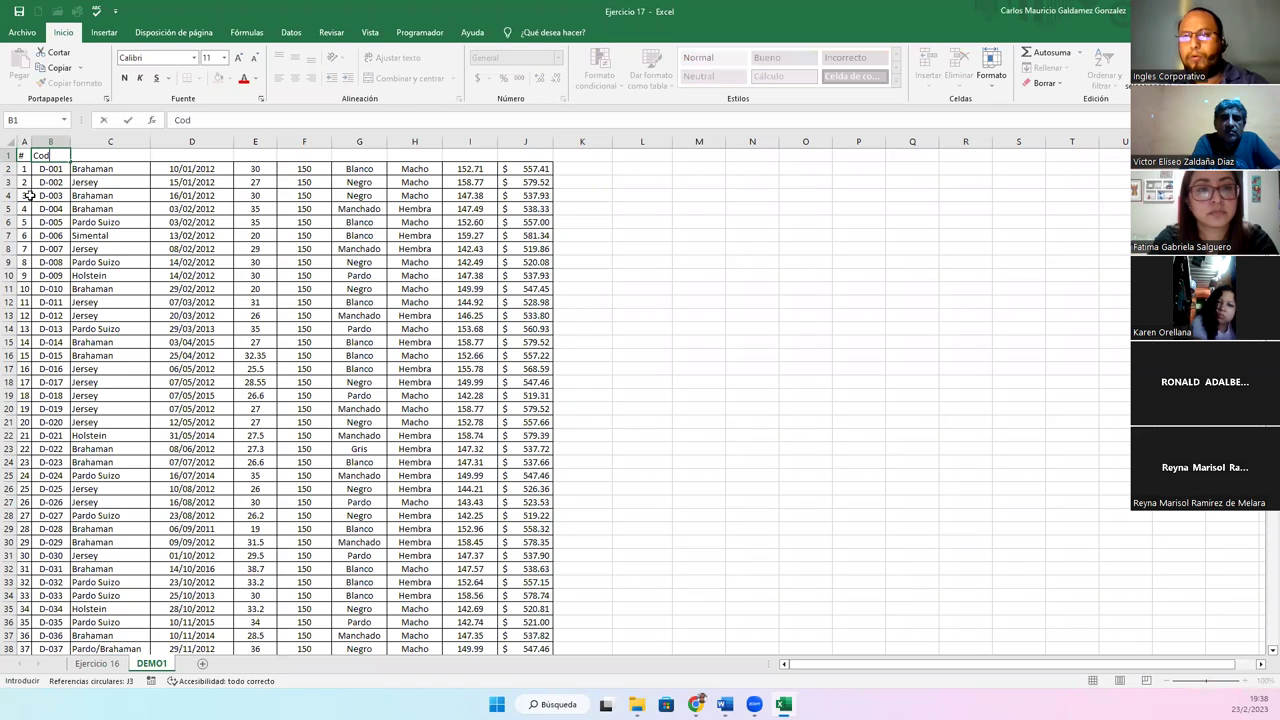
key("BackSpace")
key("BackSpace")
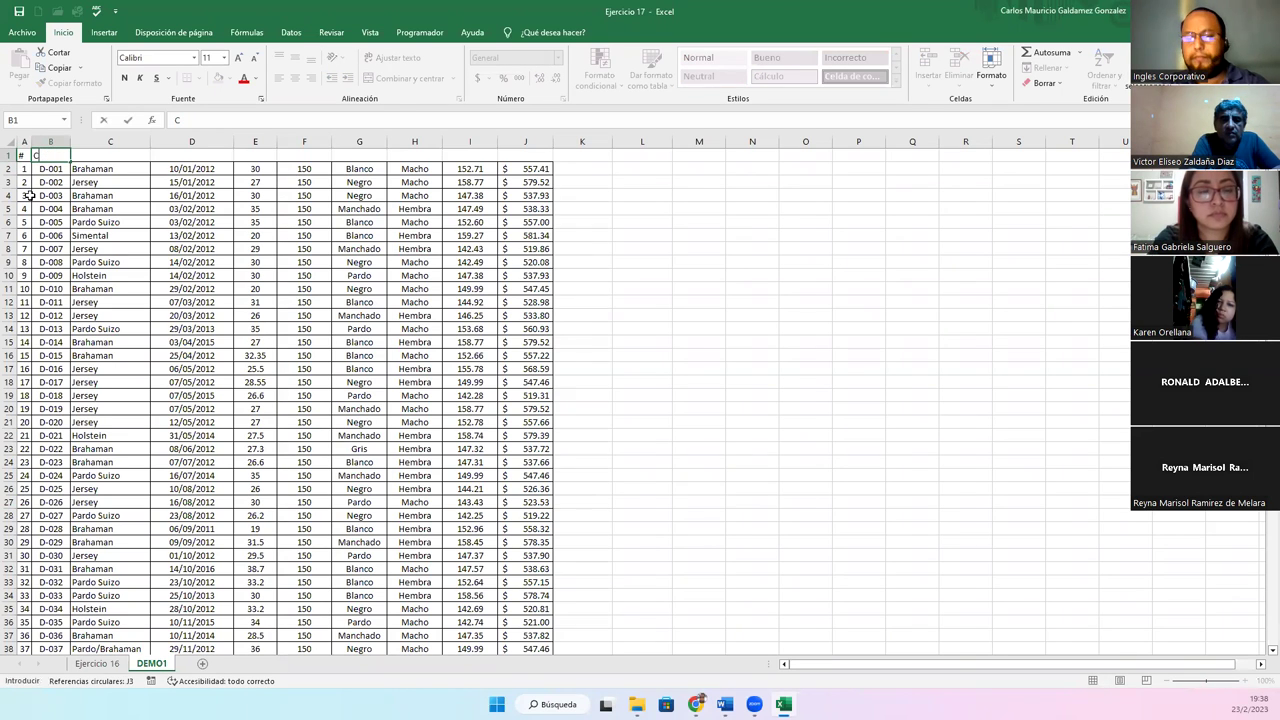
type("ódigo")
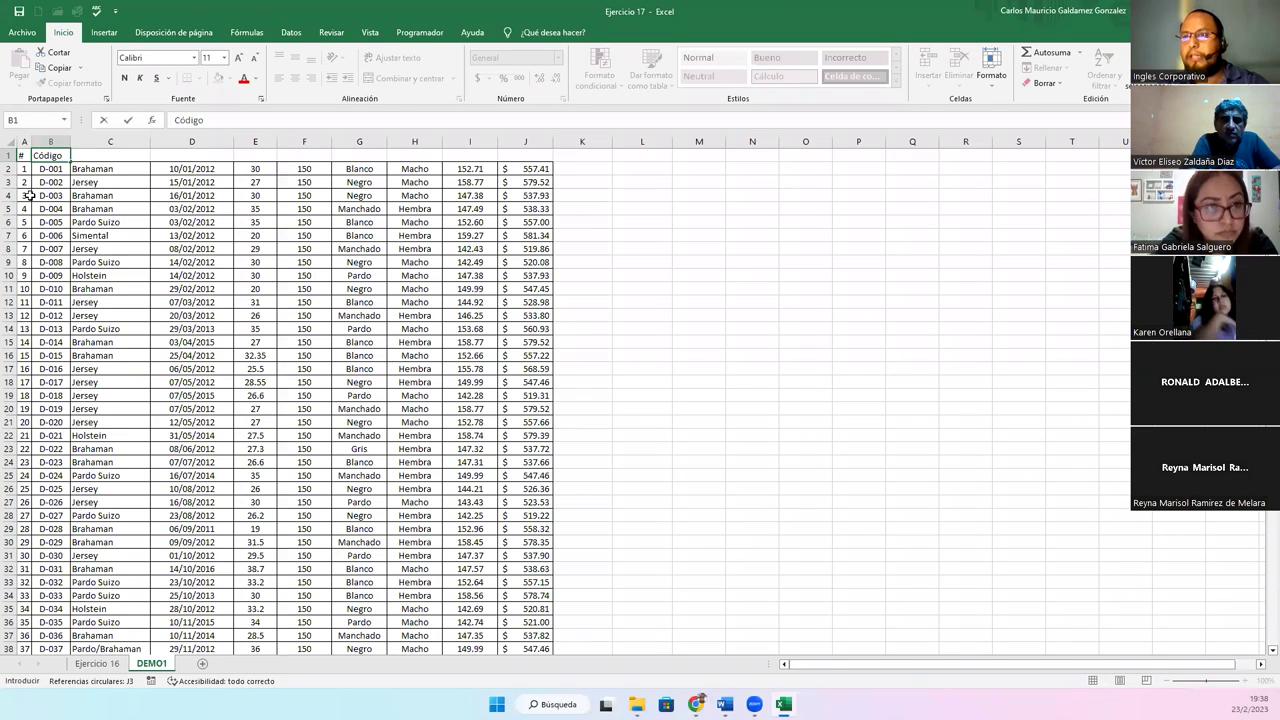
Enter the headers Marca, Fecha, Promedio and Stock in cells C1 through F1.
key("Tab")
type("Marca")
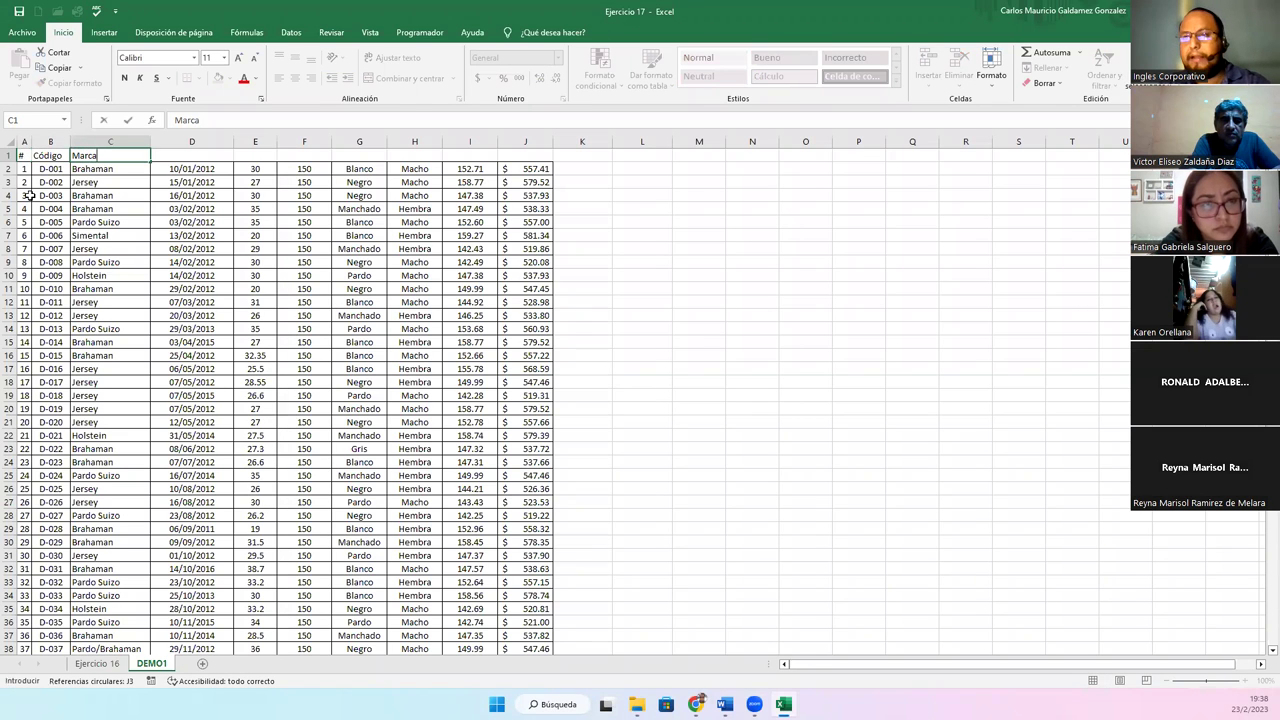
key("Tab")
type("Fecha")
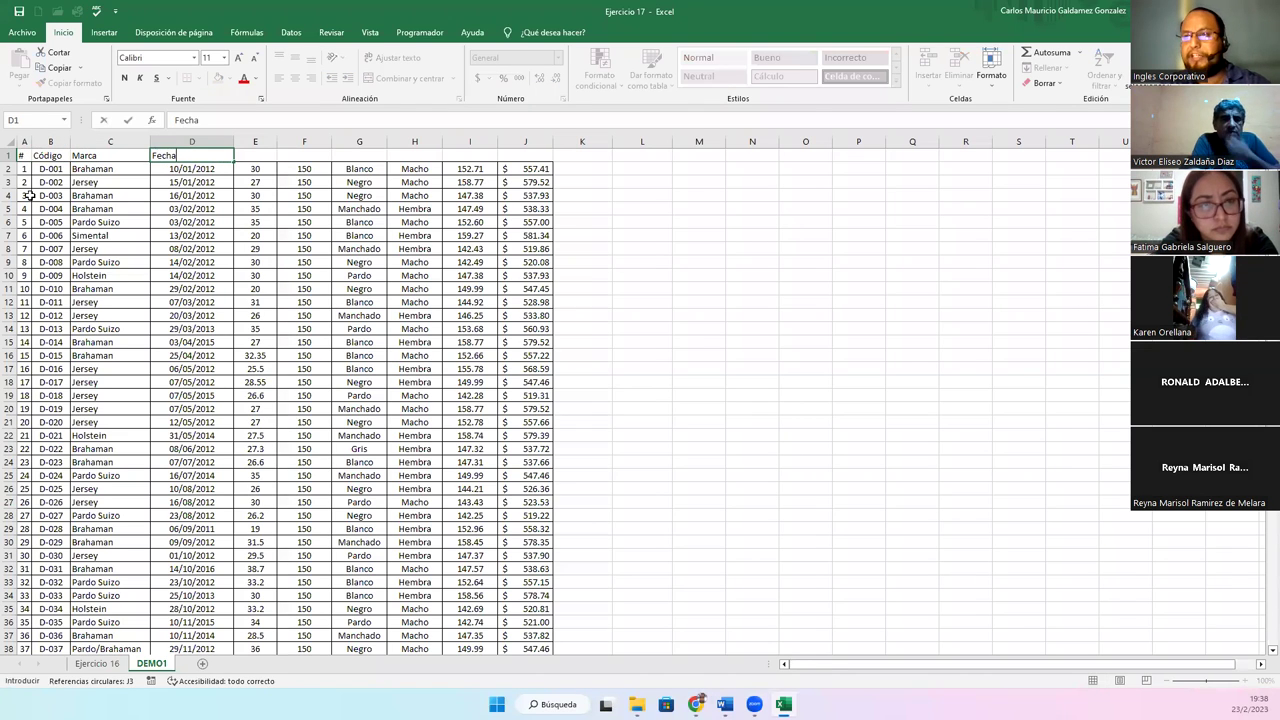
key("Tab")
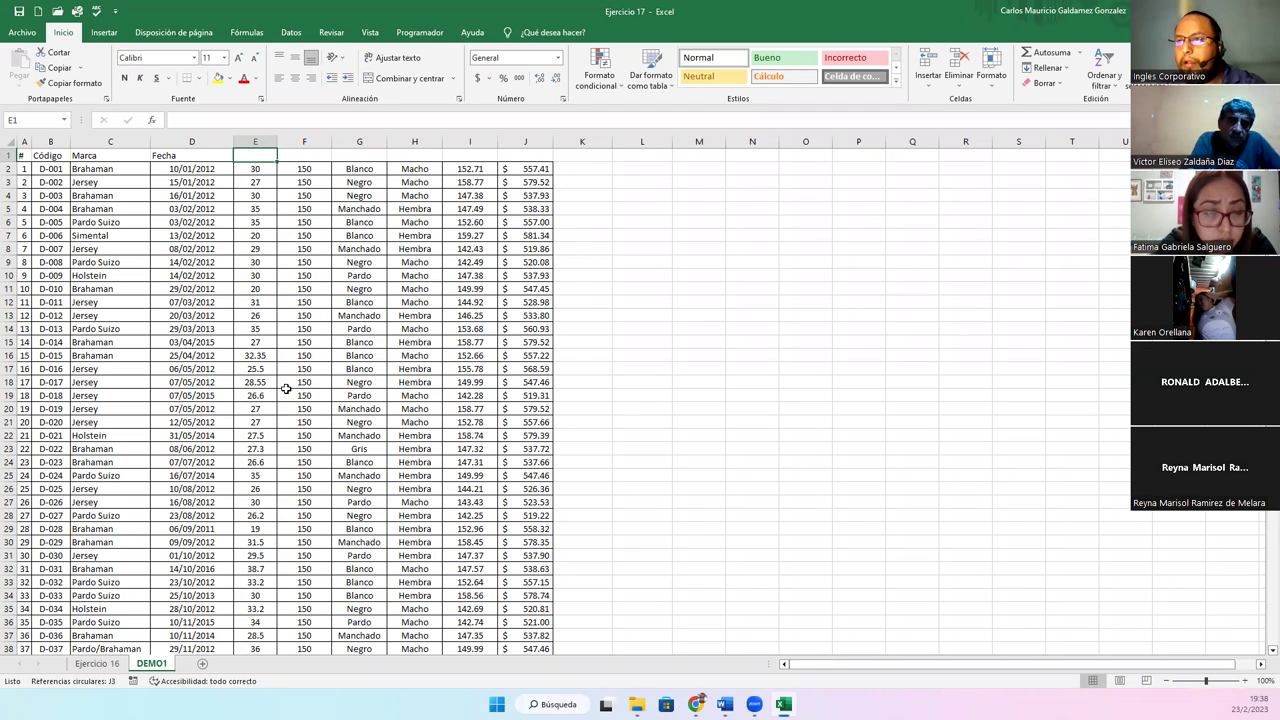
type("Promedio")
key("Tab")
type("Stock")
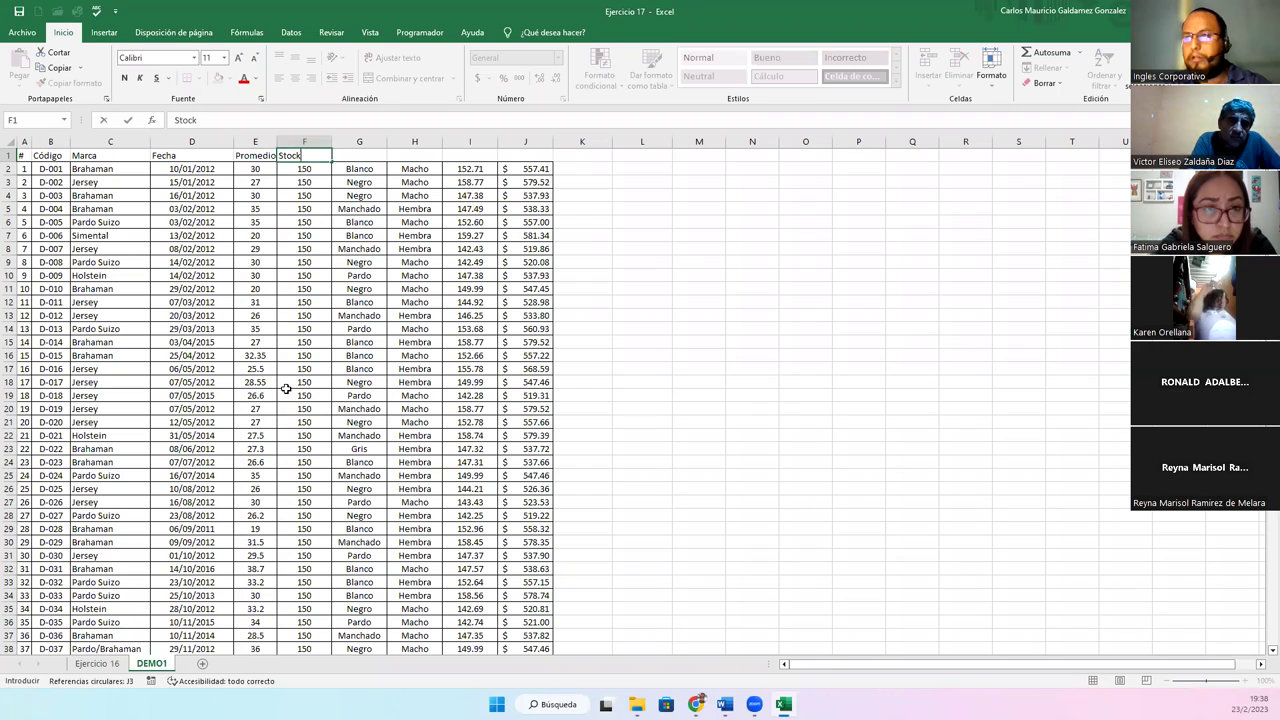
Enter the headers Color in G1 and Género in H1.
key("Tab")
type("Color")
key("Tab")
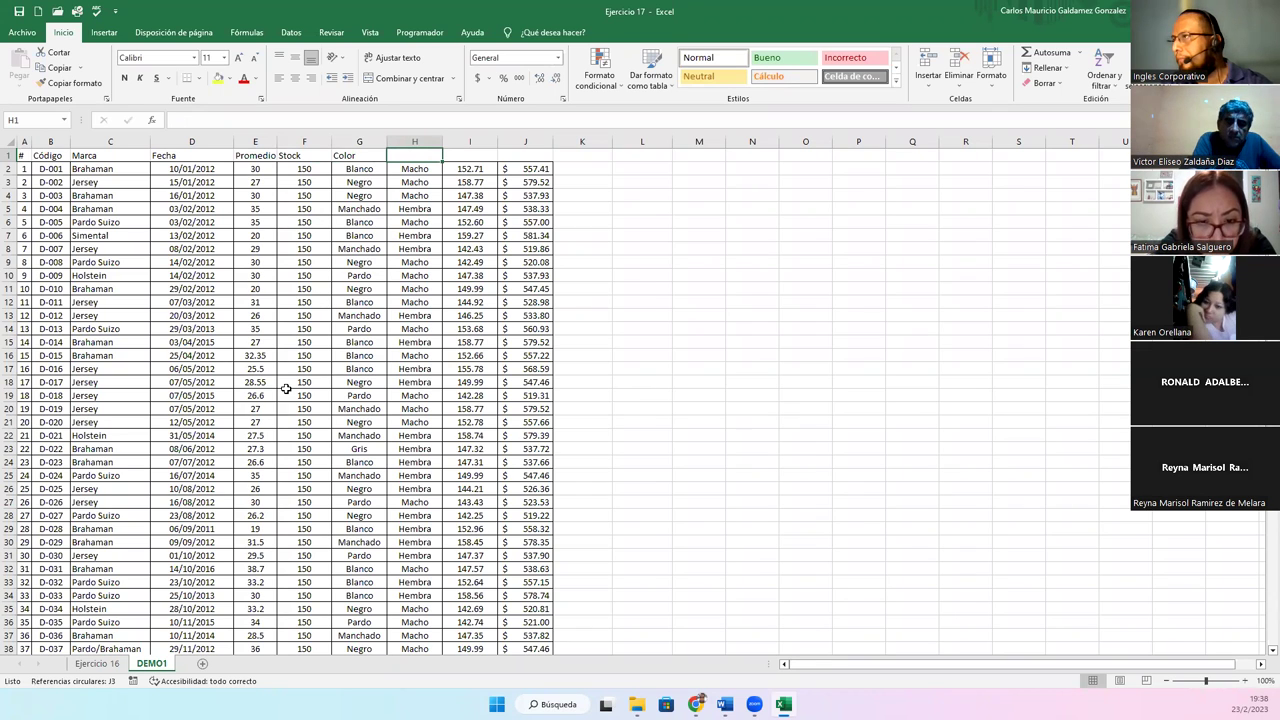
type("G")
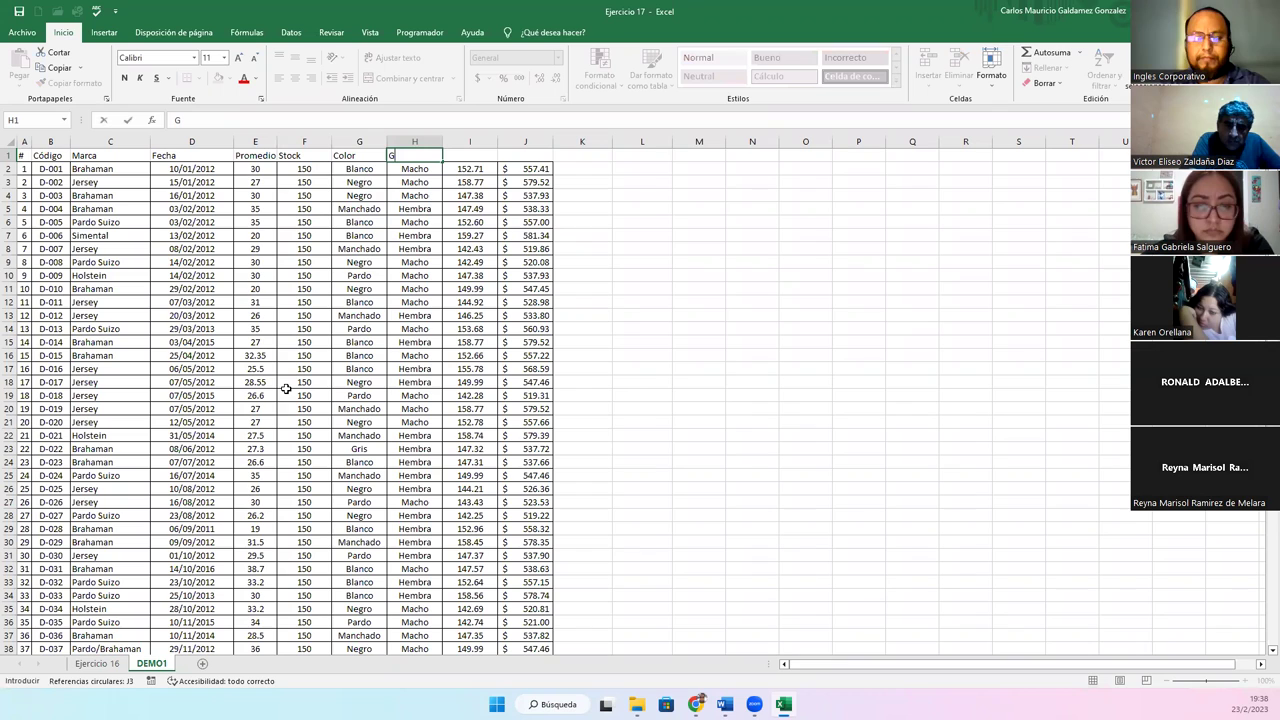
key("BackSpace")
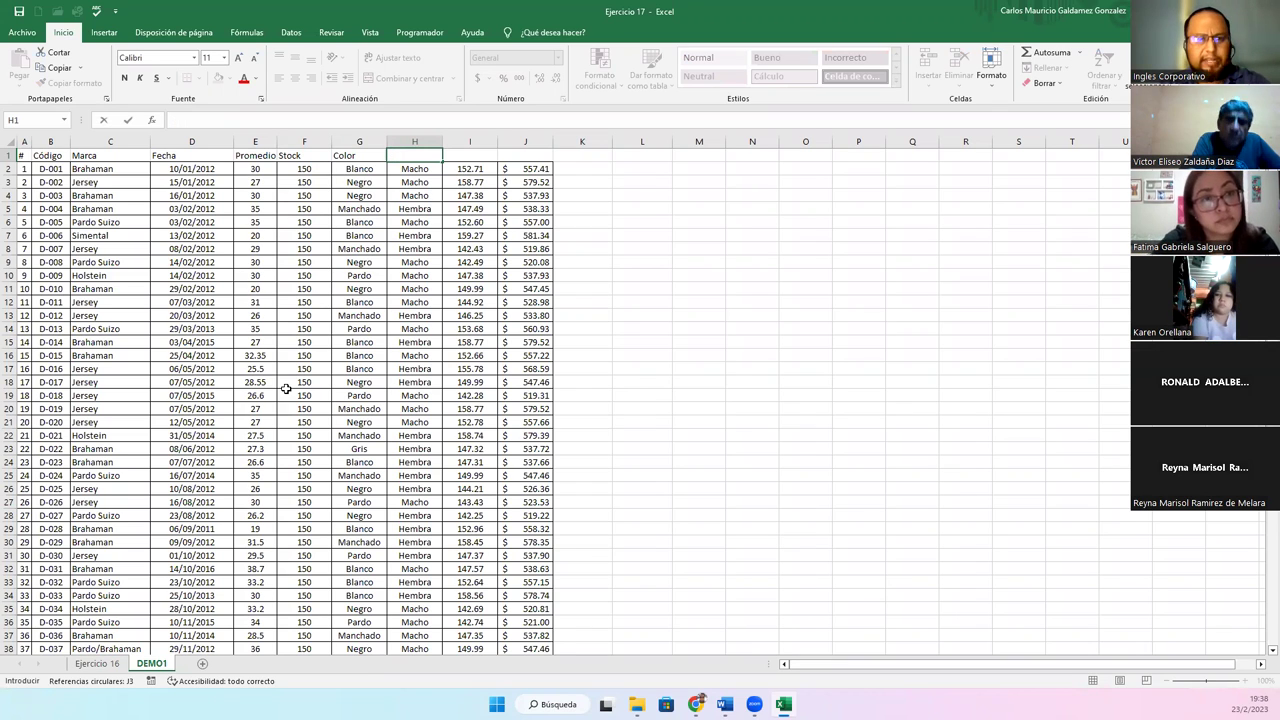
type("Género")
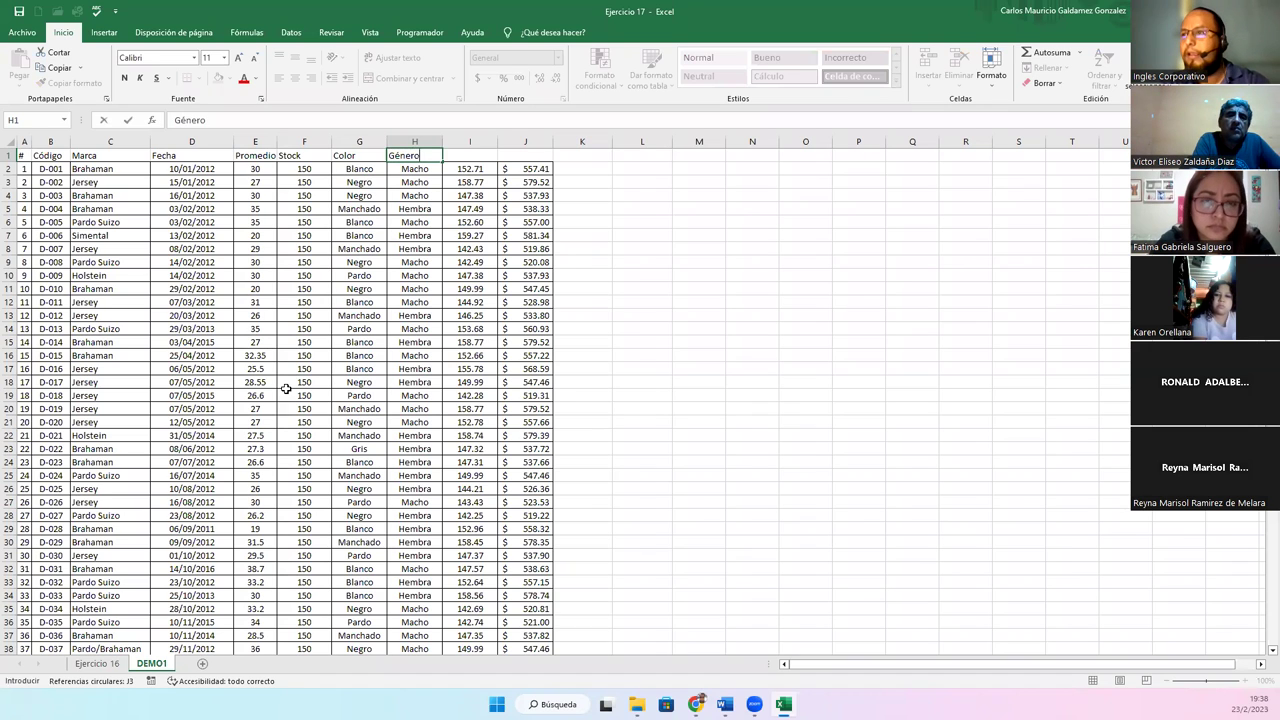
key("Tab")
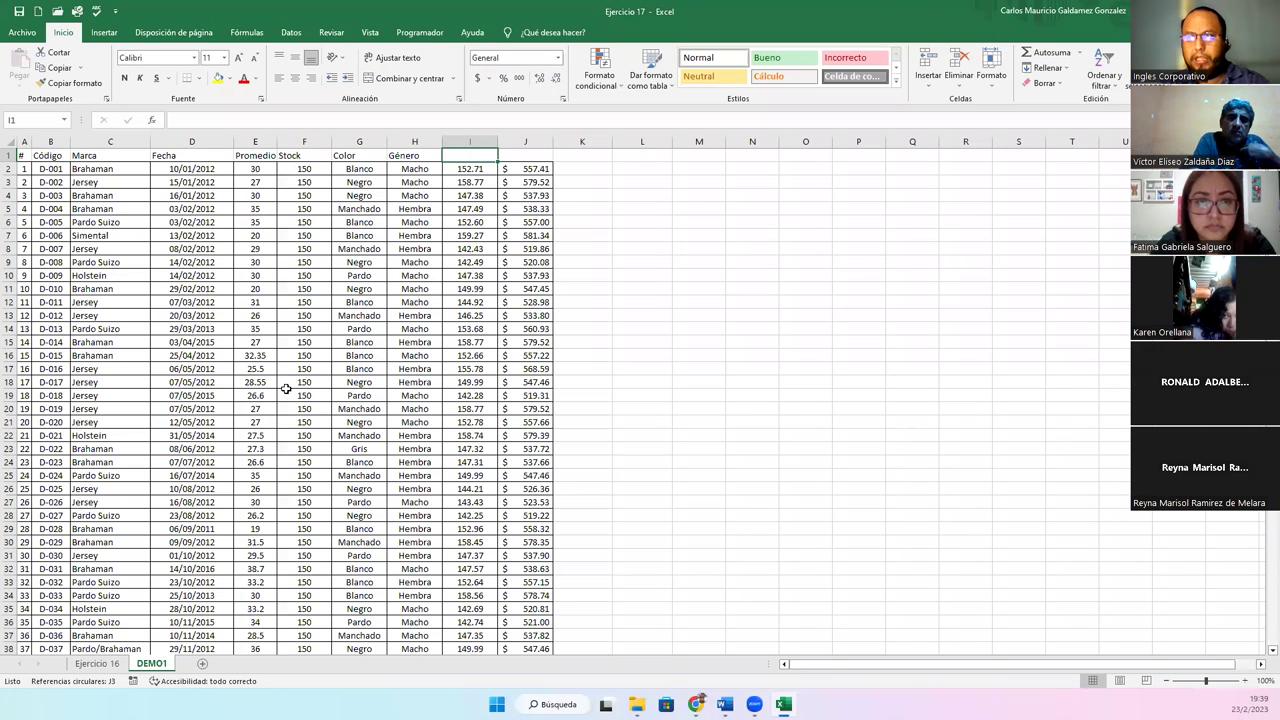
Enter the headers Precio Confec in I1 and Precio Venta in J1, and autofit column I's width.
type("Precio")
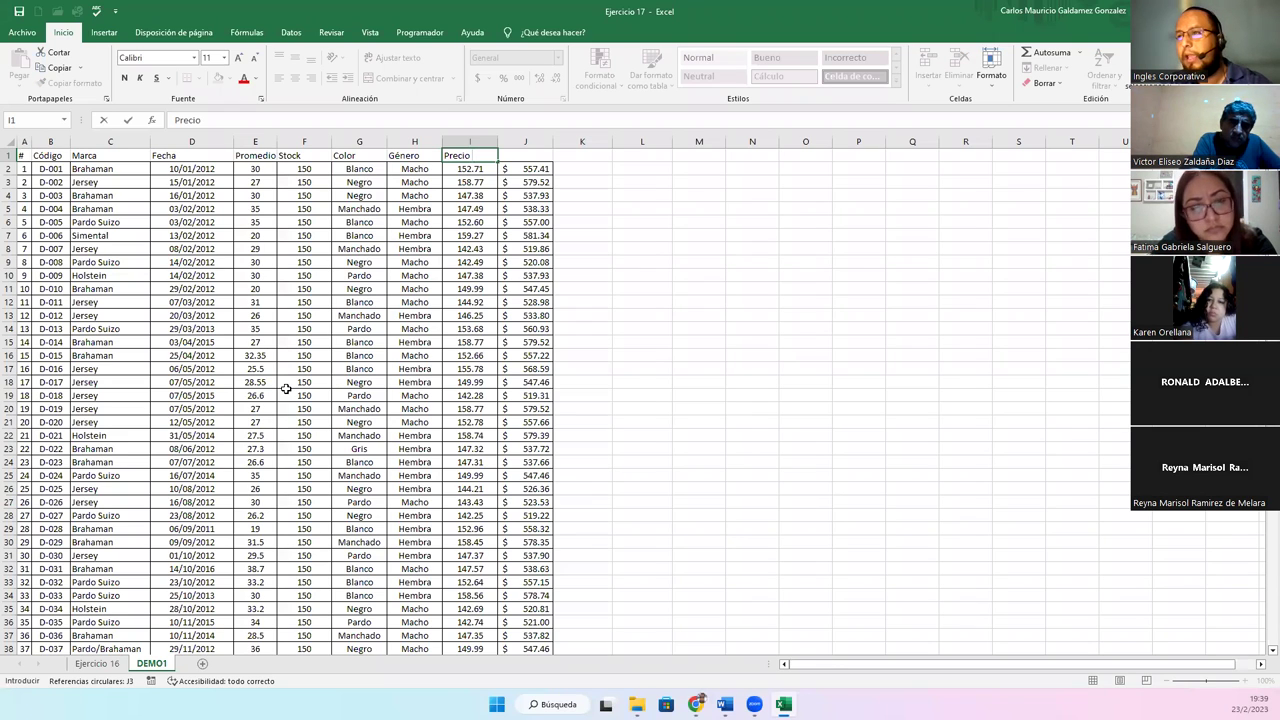
type("Confec")
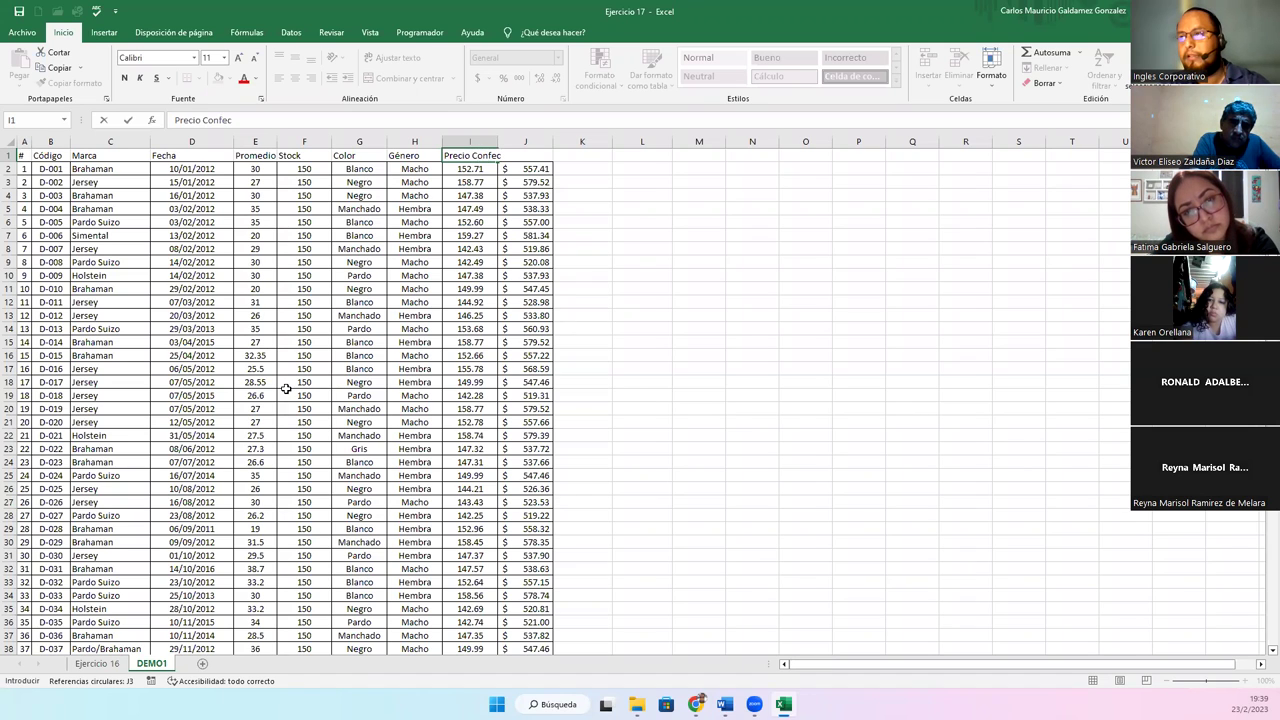
key("Tab")
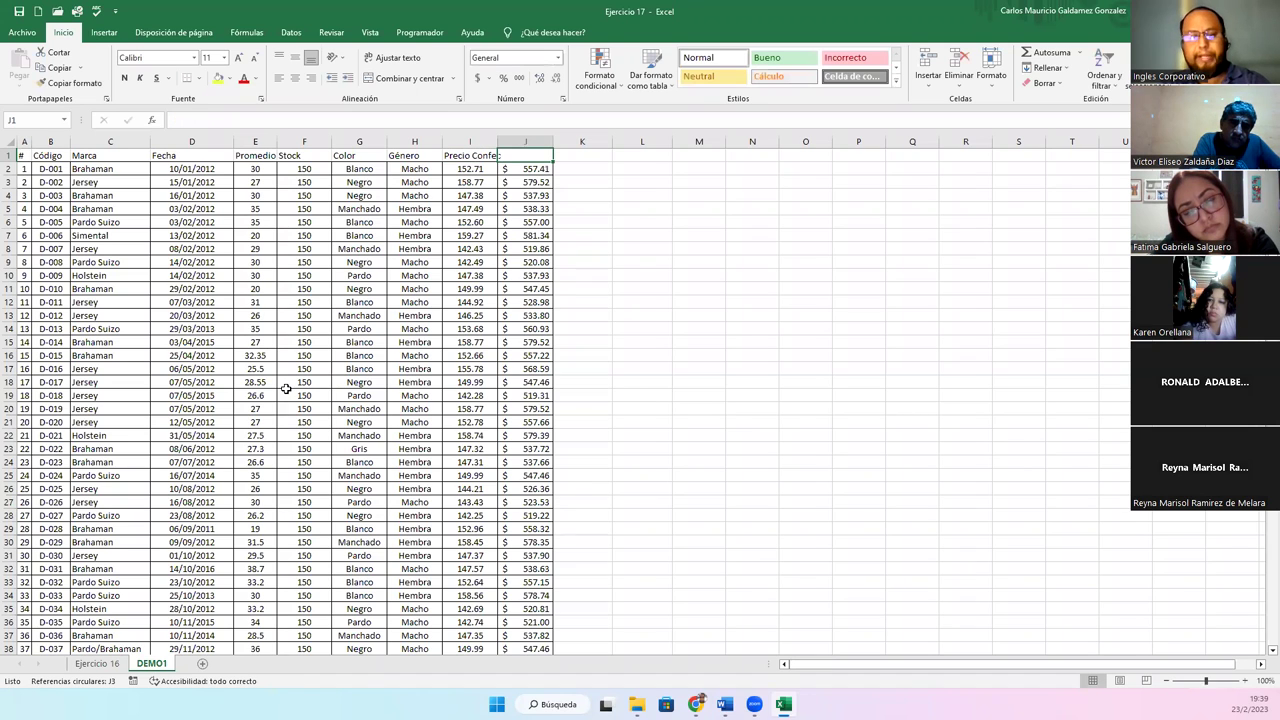
type("Precio")
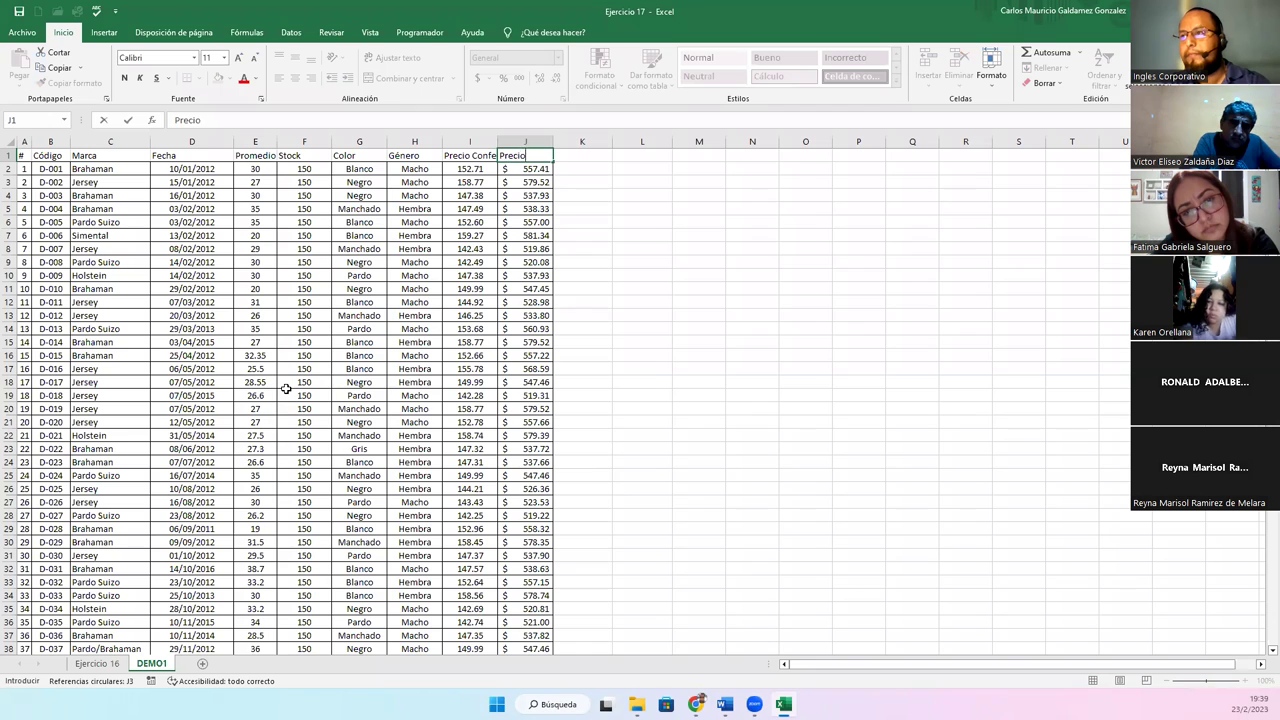
type(" Venta")
key("Return")
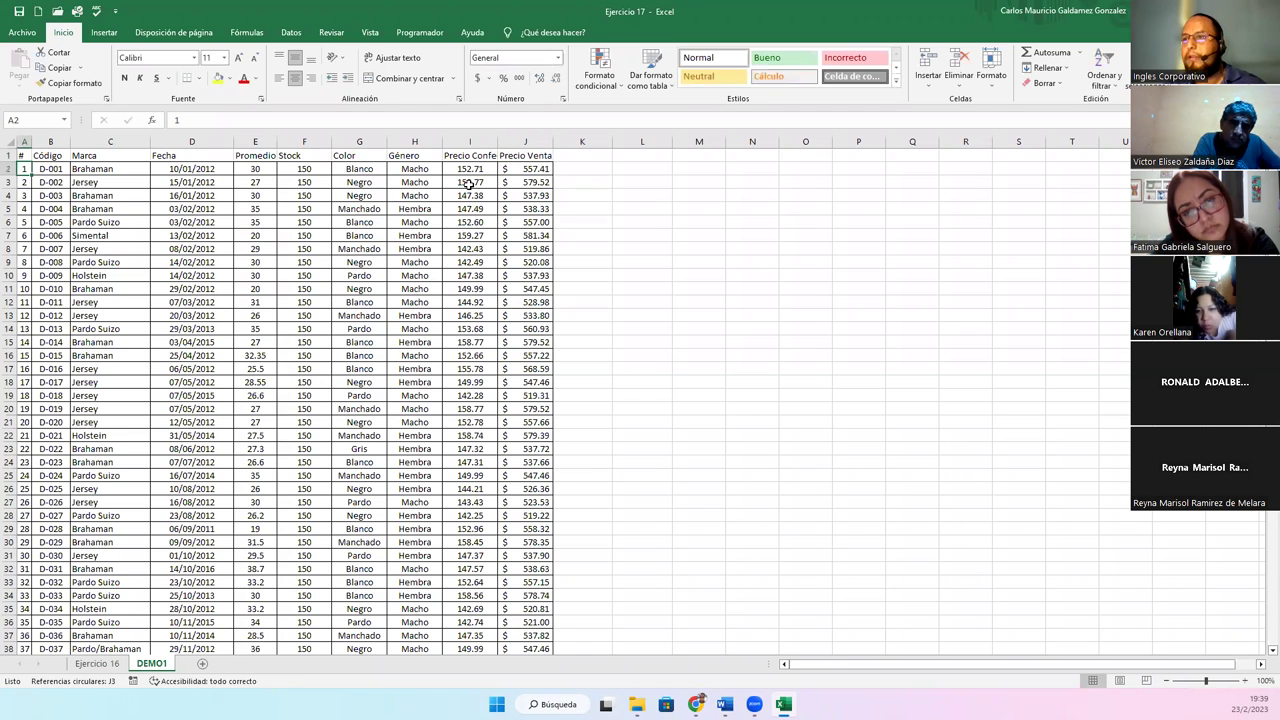
double_click(498, 141)
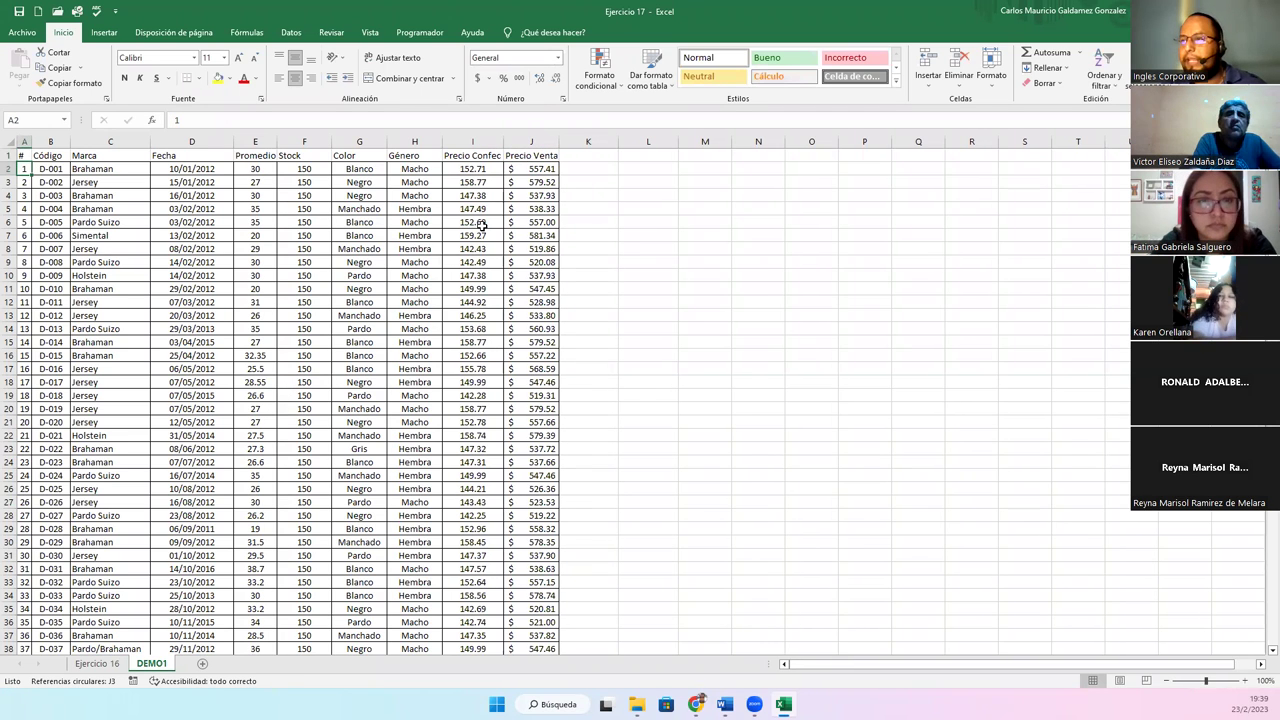
Format all Precio Confec and Precio Venta values as Moneda with two decimals and the $ Español (México) symbol.
left_click(472, 169)
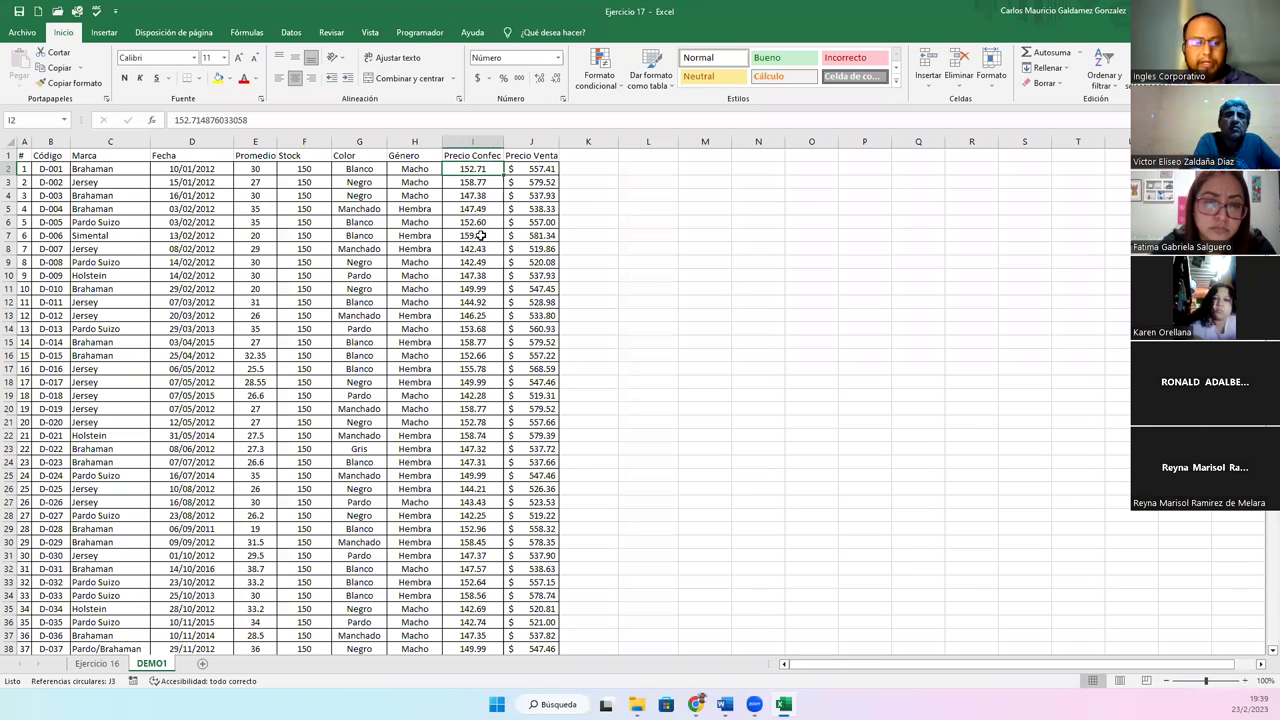
key("ctrl+shift+Down")
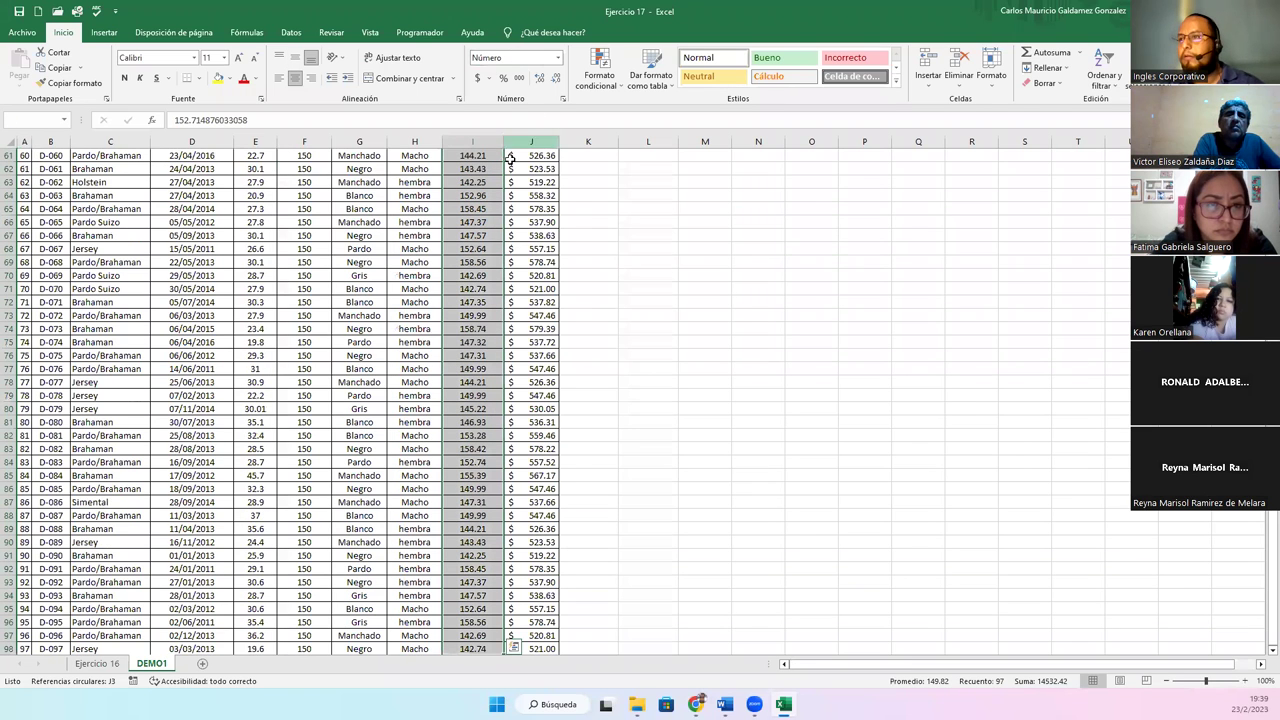
key("shift+Right")
scroll(500, 248, "up", 16)
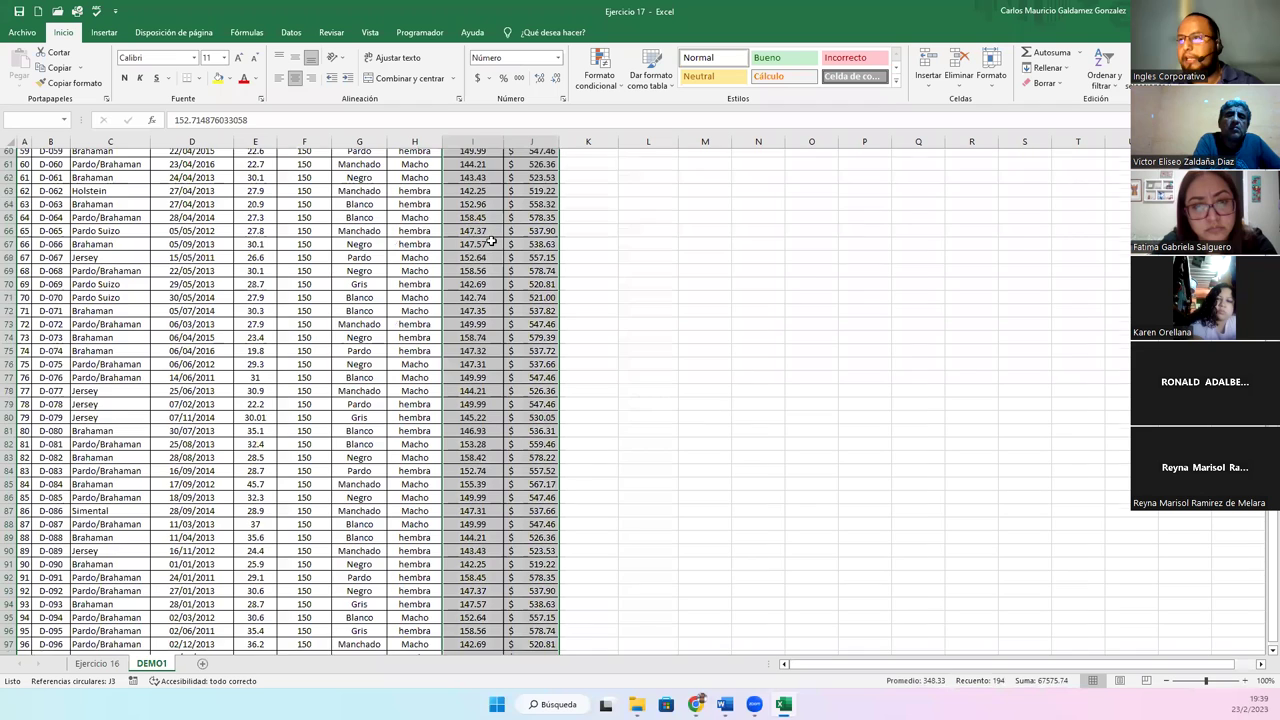
scroll(500, 248, "up", 4)
left_click(558, 57)
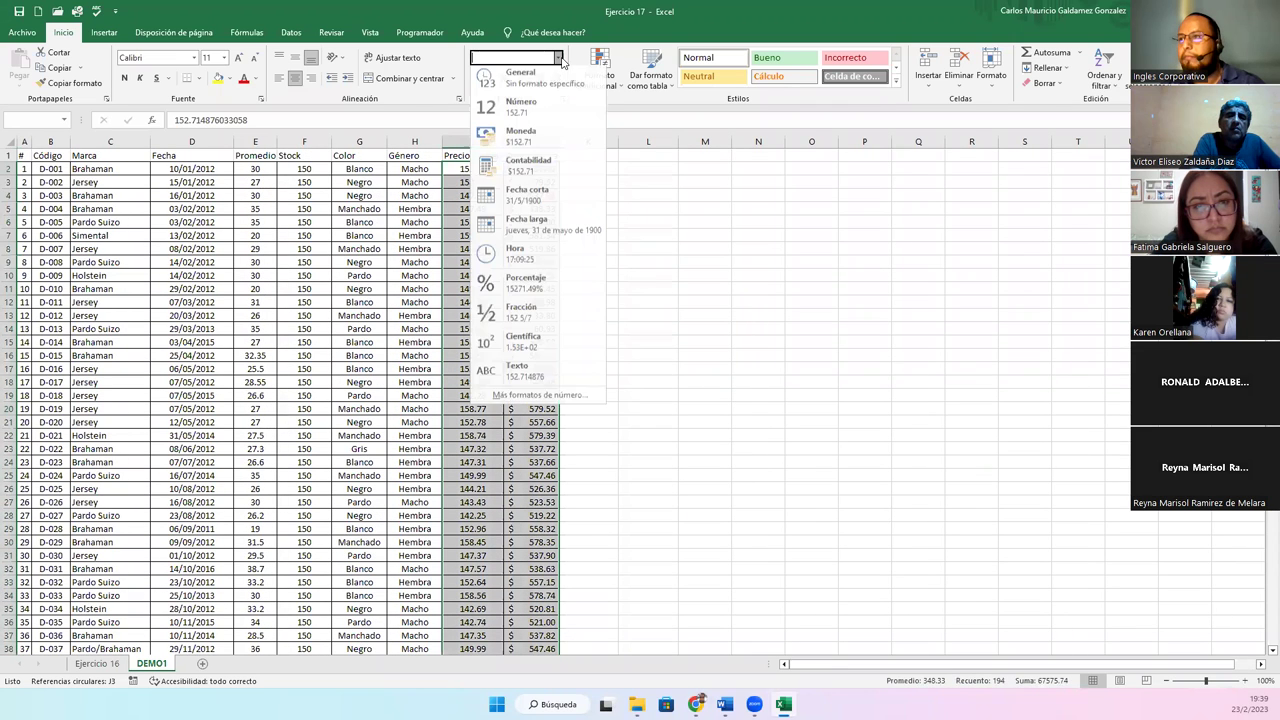
left_click(535, 398)
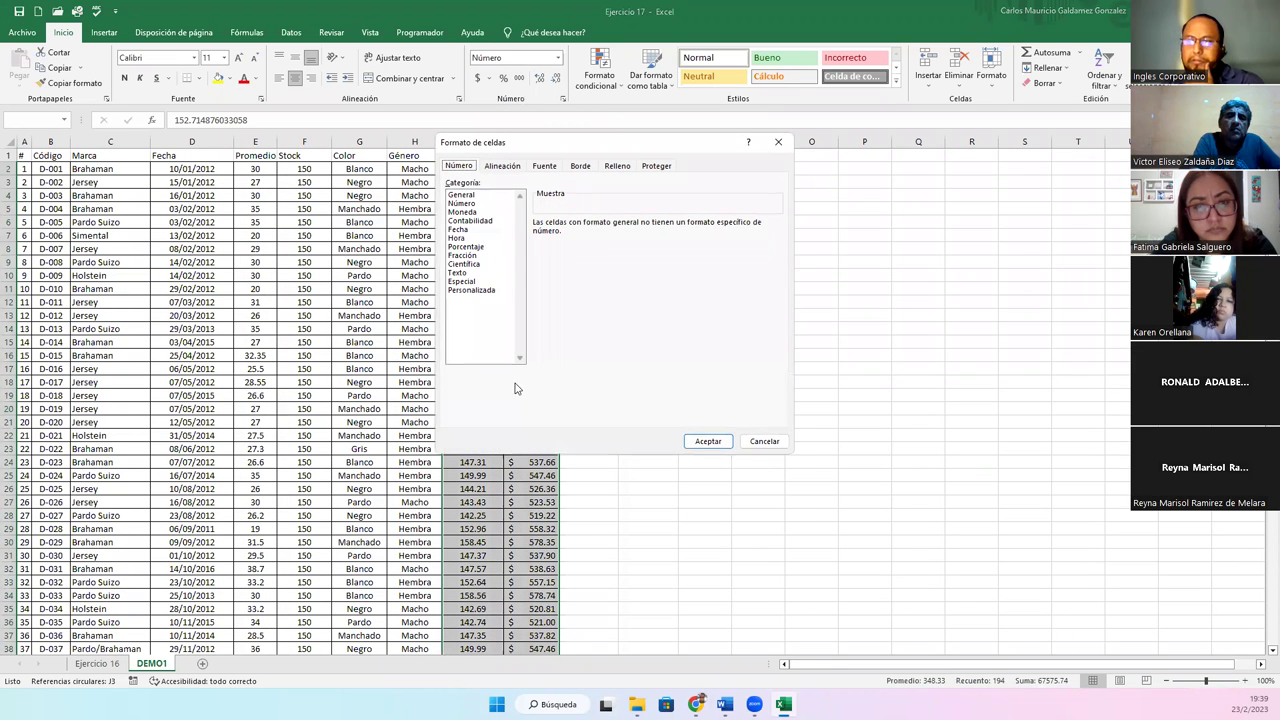
left_click(457, 221)
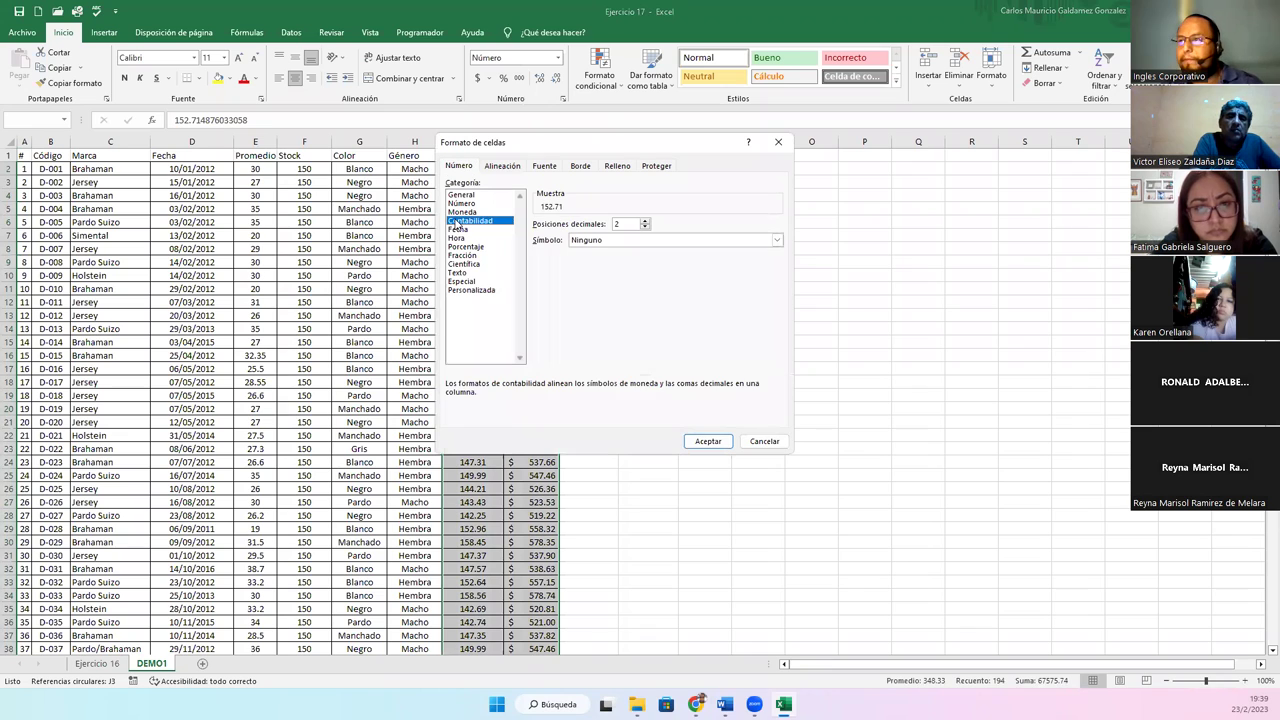
left_click(462, 212)
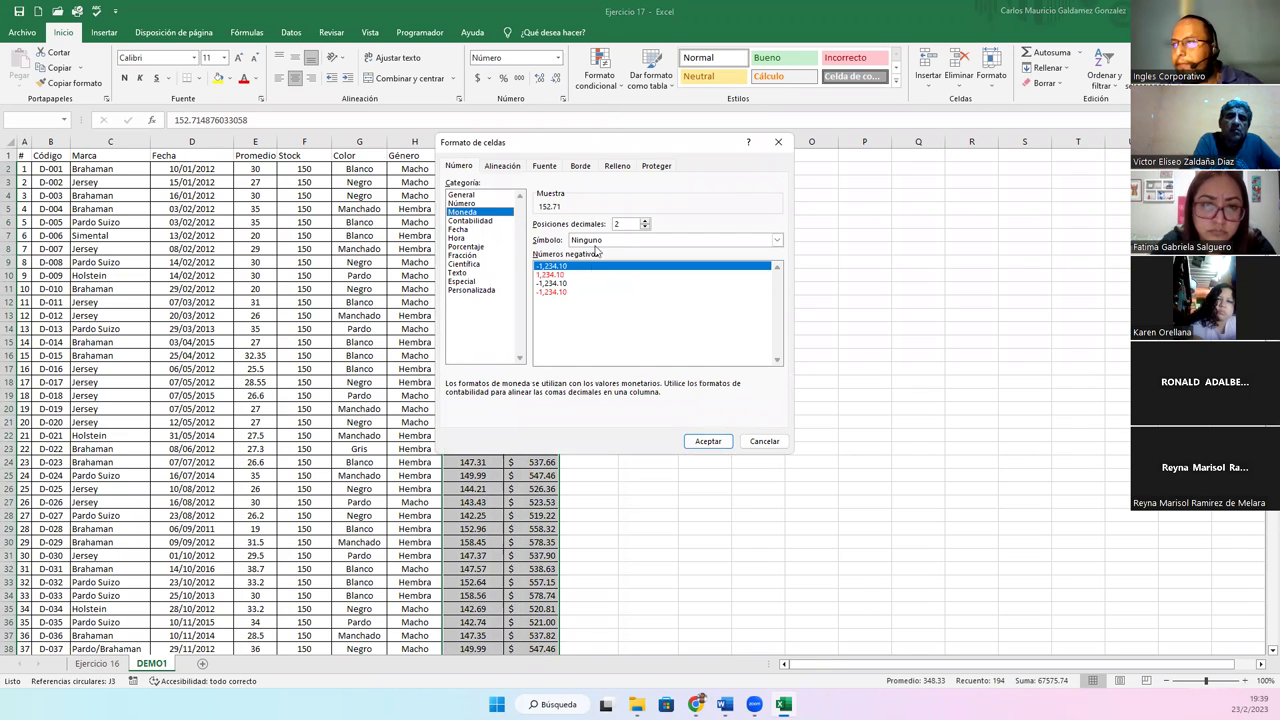
left_click(604, 241)
scroll(657, 331, "down", 3)
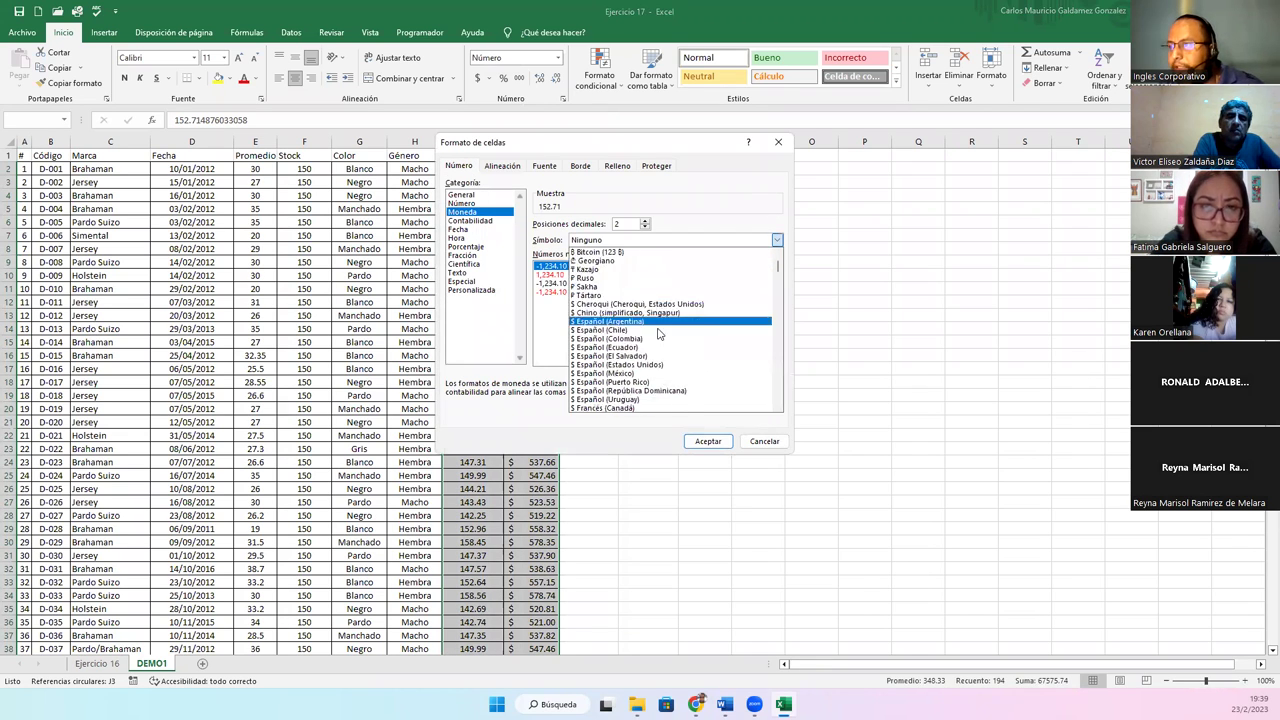
left_click(635, 356)
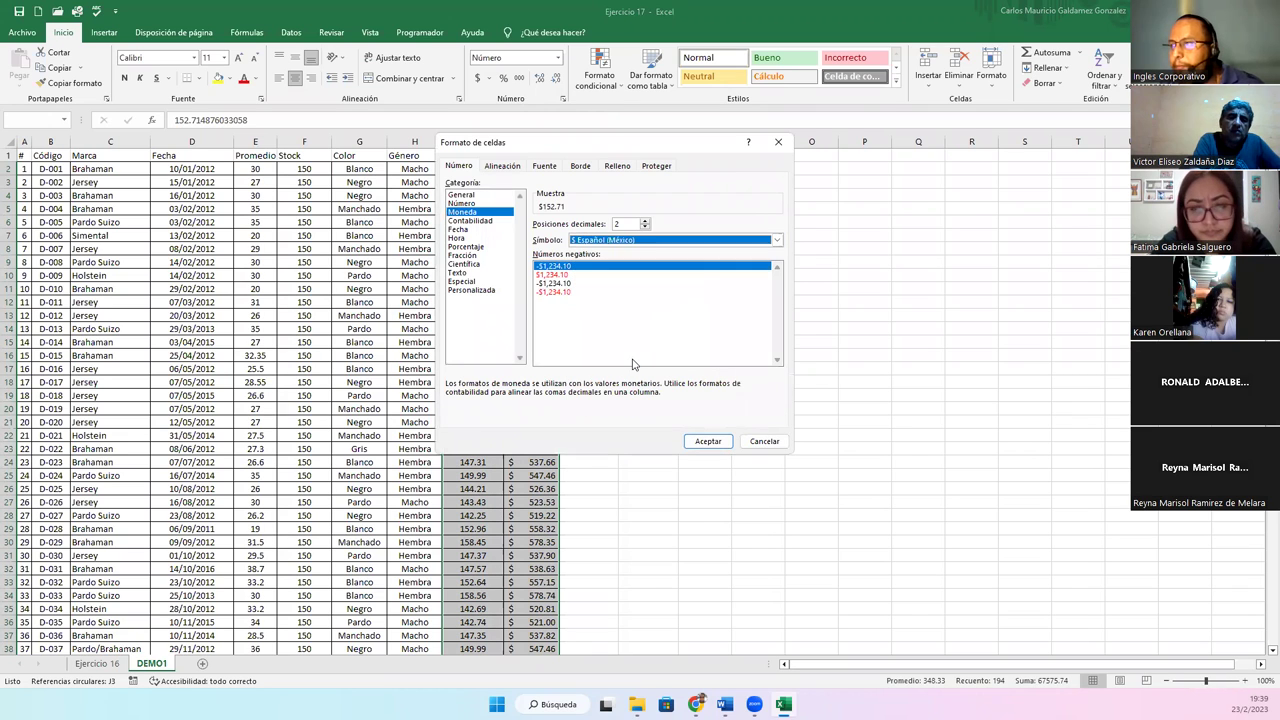
left_click(707, 441)
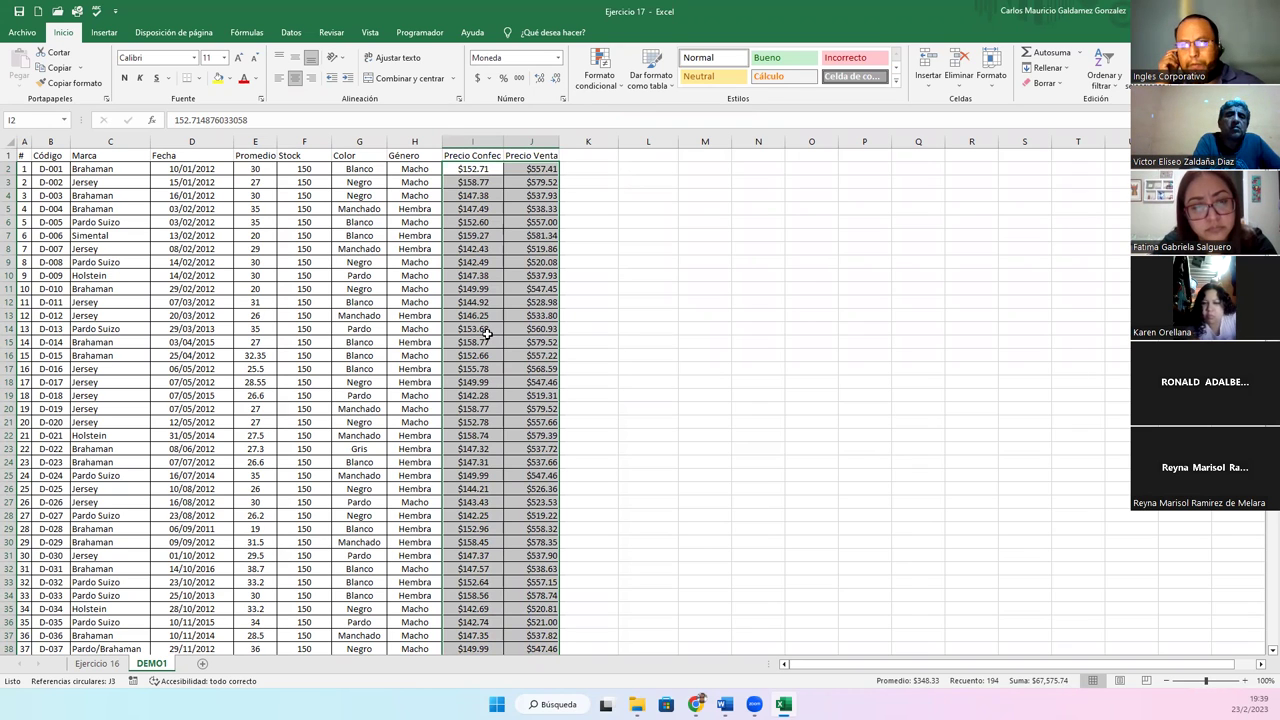
left_click(487, 332)
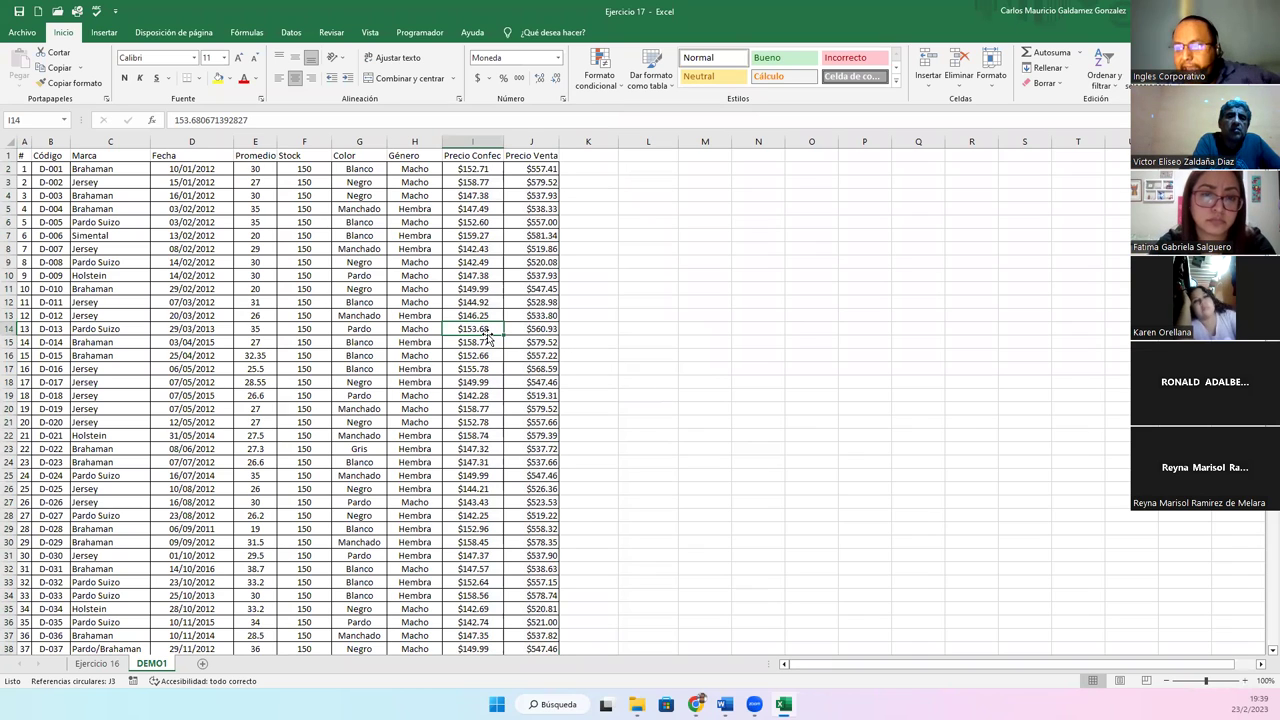
left_click(623, 318)
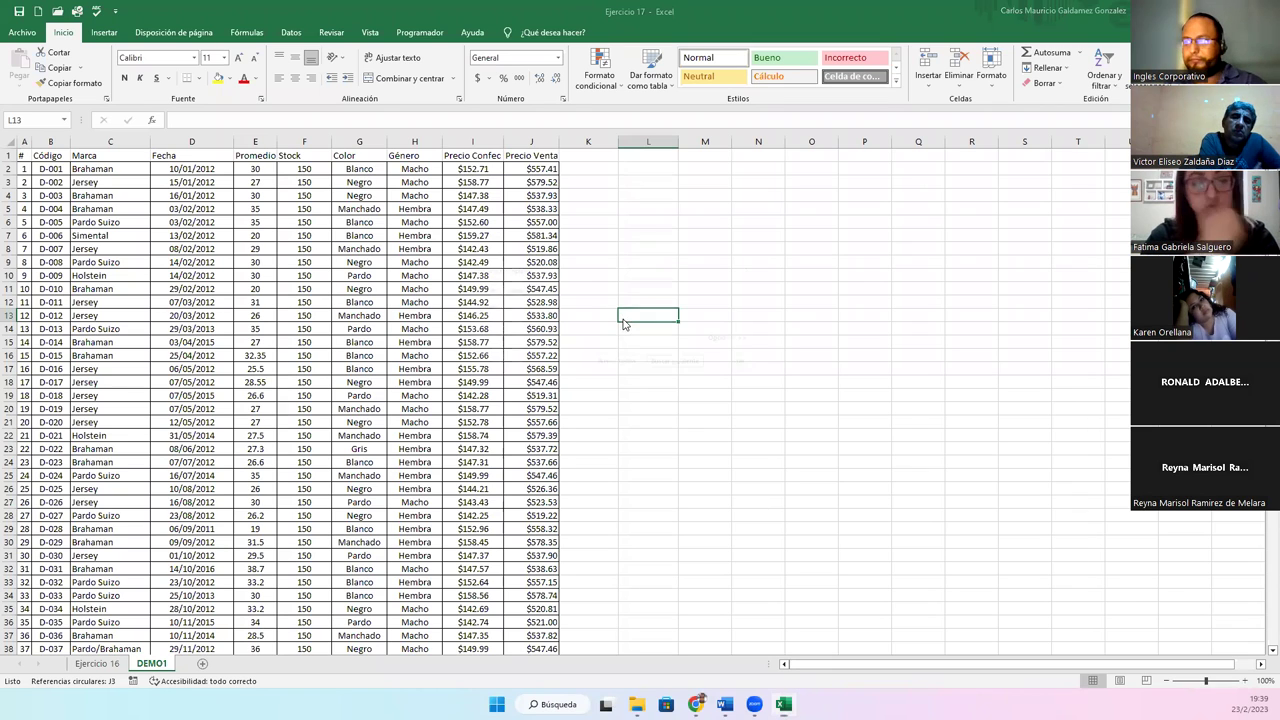
key("ctrl+b")
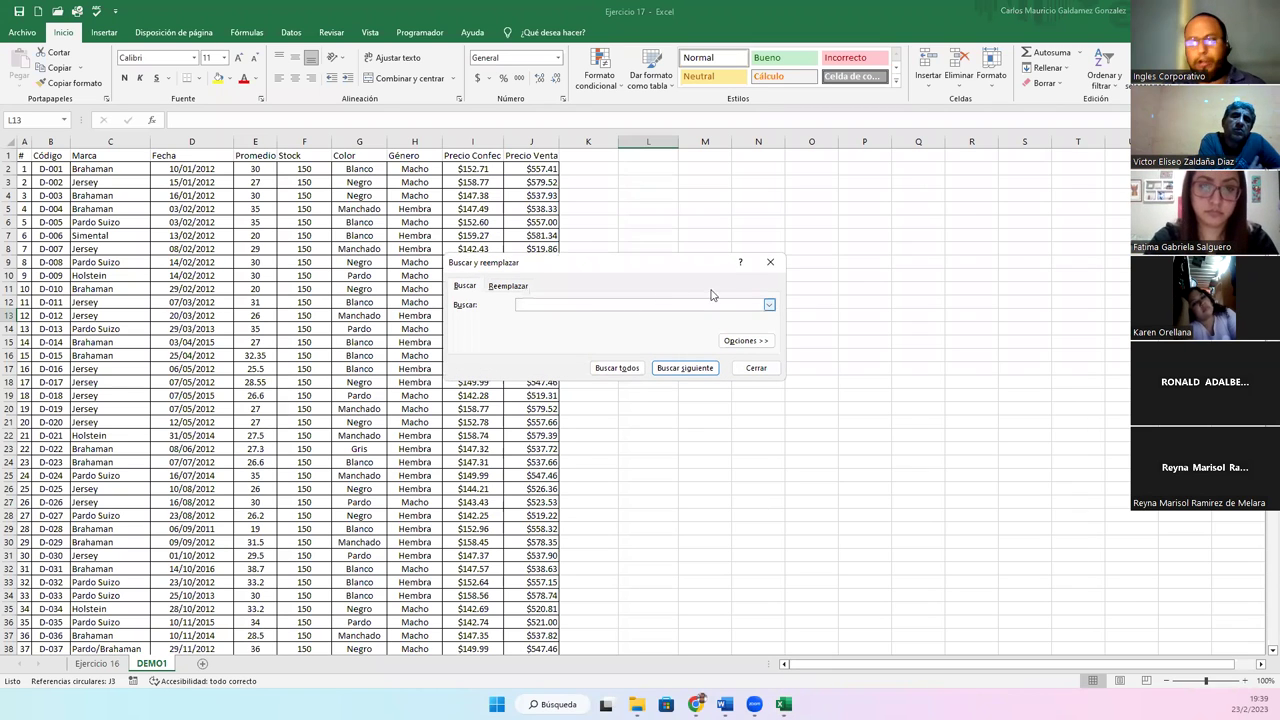
left_click_drag(651, 266, 817, 223)
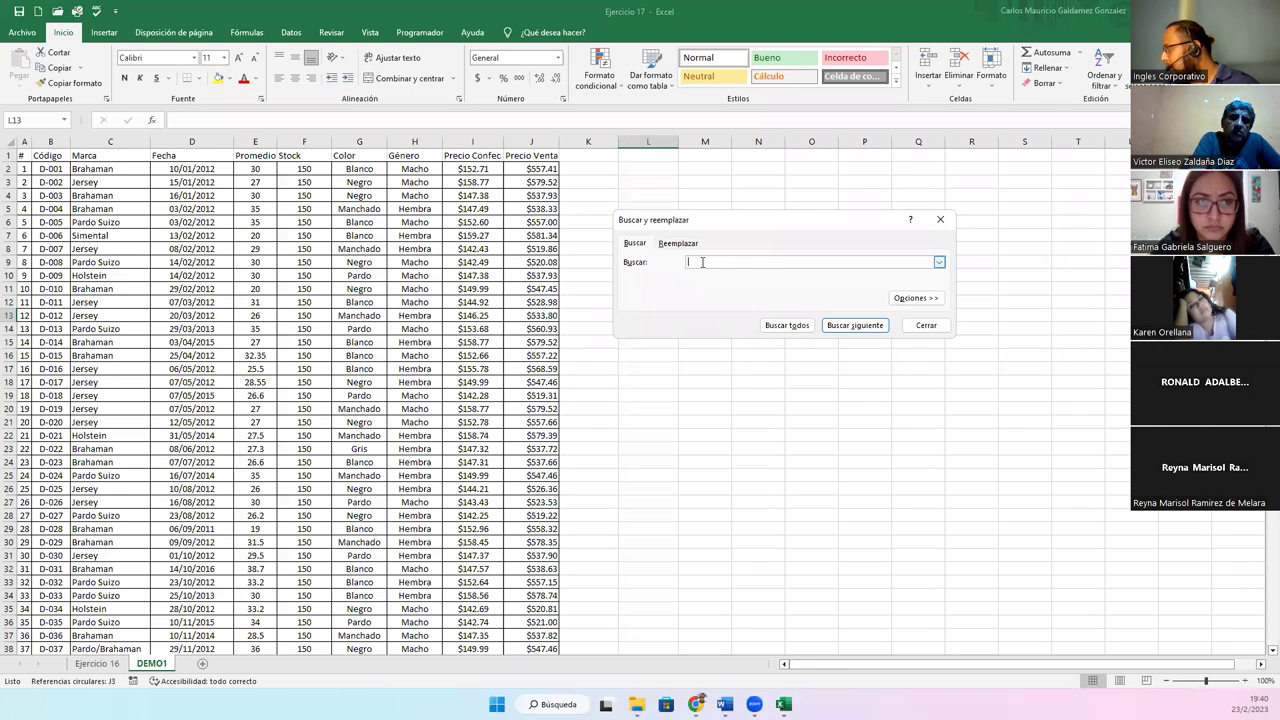
key("Escape")
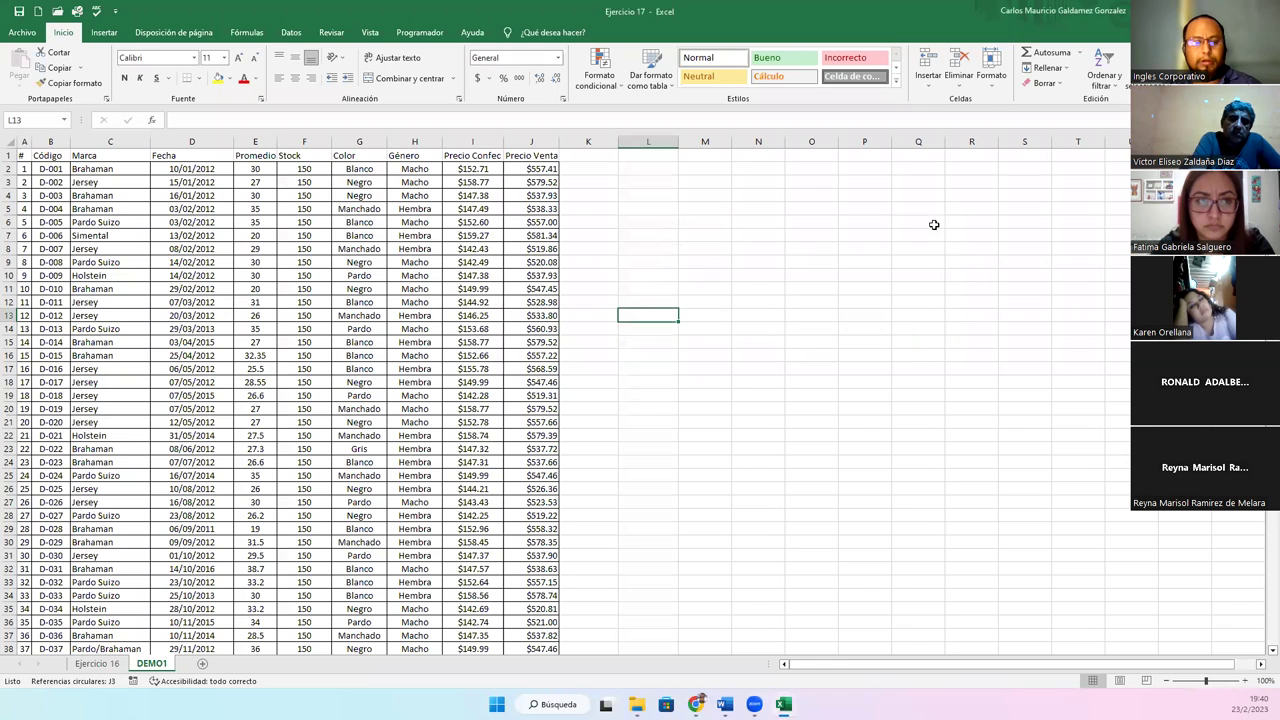
Open the Find and Replace dialog and compare its Buscar and Reemplazar modes, ending on Buscar.
key("ctrl+b")
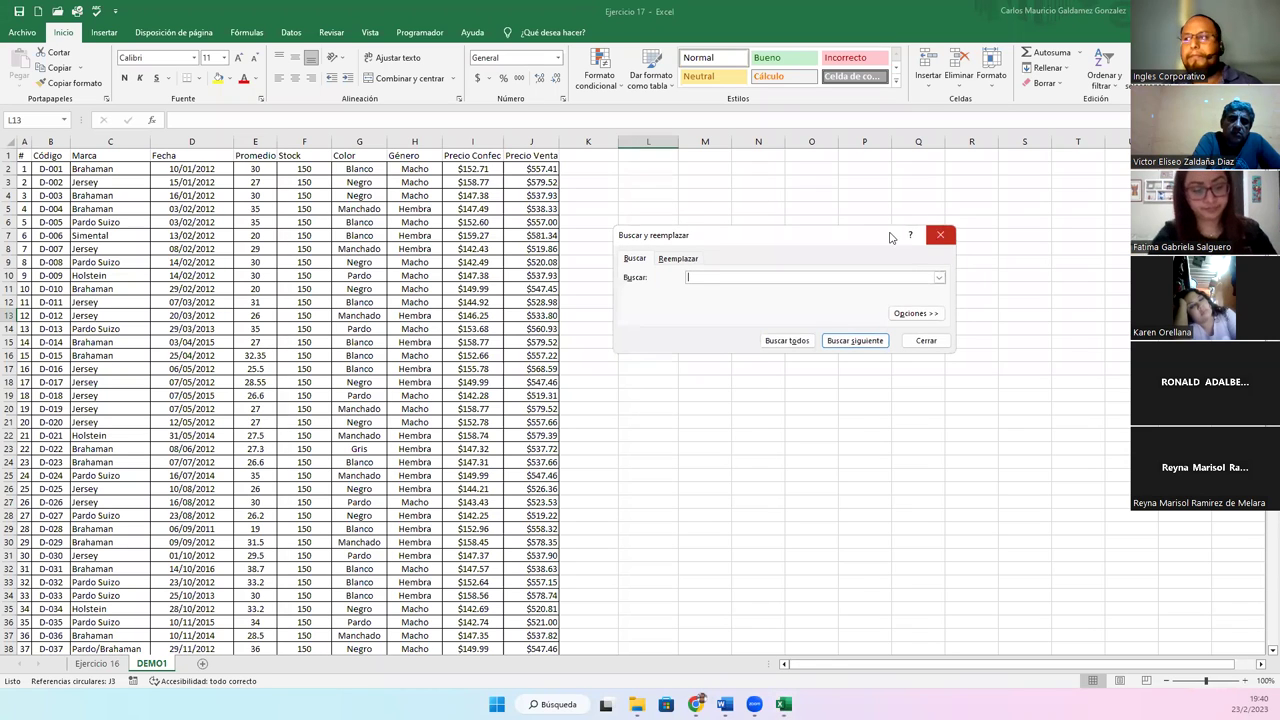
left_click(672, 262)
left_click(635, 261)
left_click(678, 260)
left_click(635, 260)
left_click(681, 262)
left_click(642, 261)
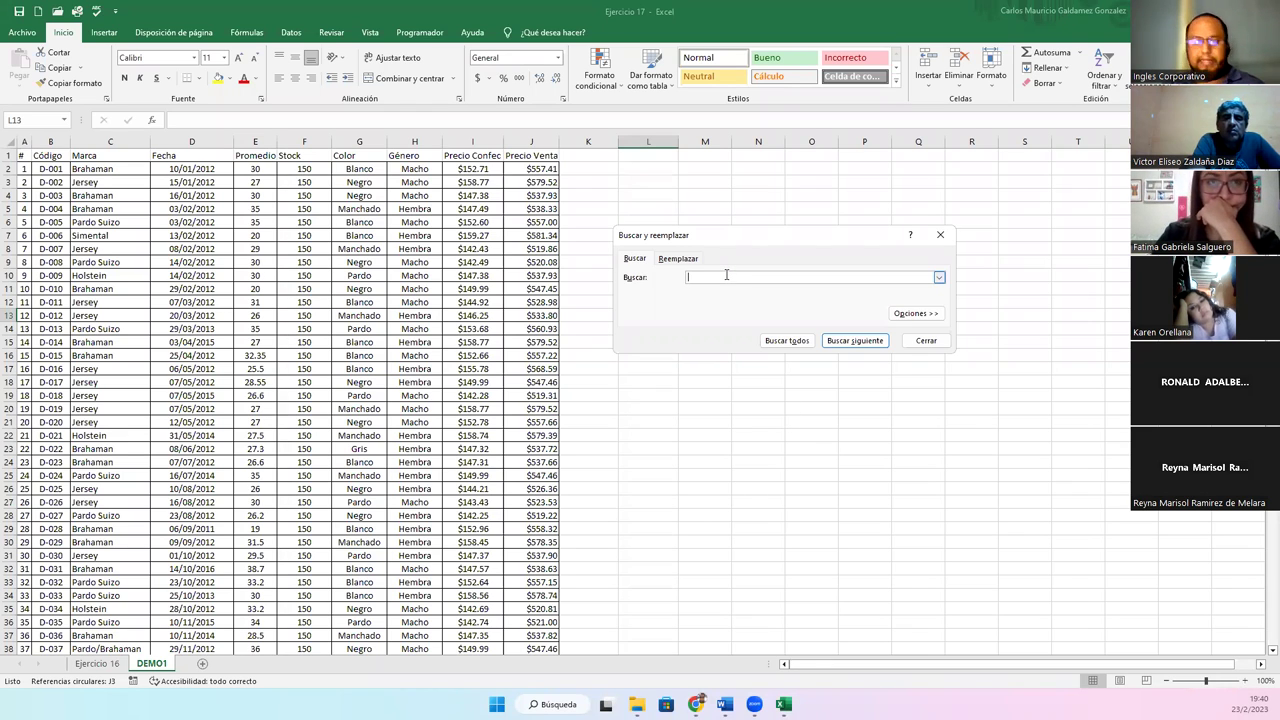
Search the DEMO1 sheet for all cells containing Holstein, keeping the search dialog clear of the data.
type("Holts")
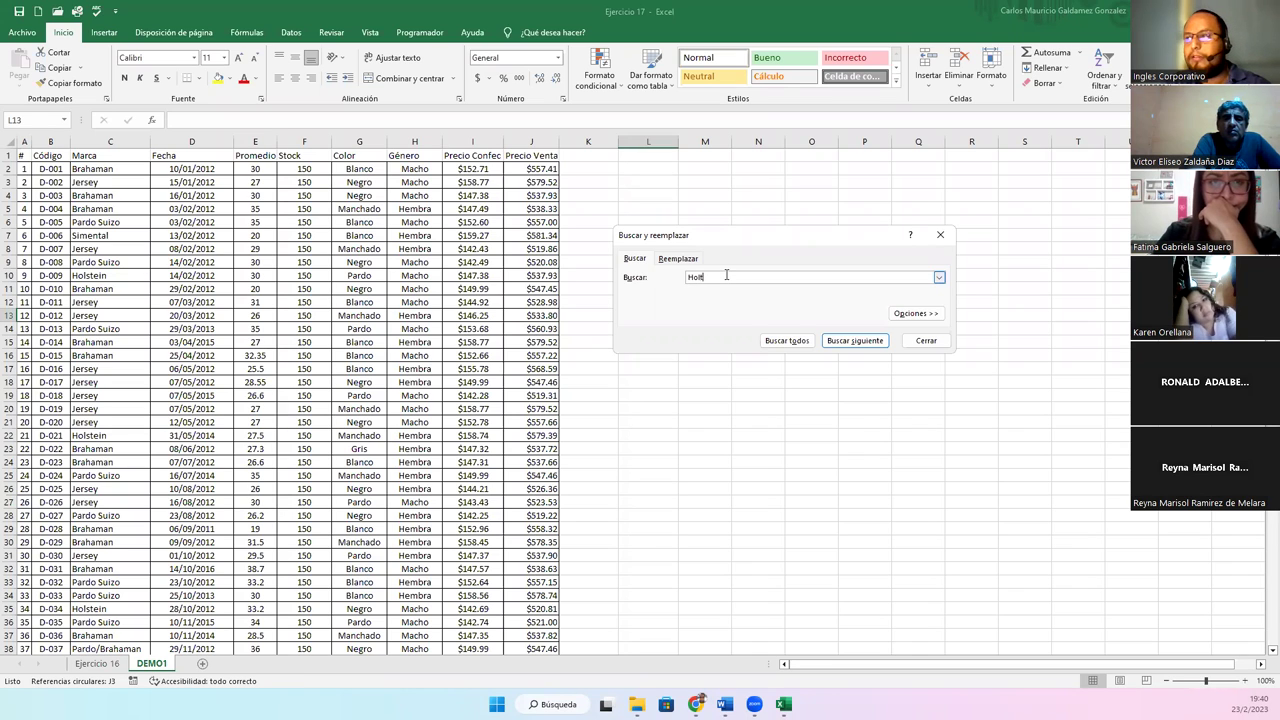
key("BackSpace")
key("BackSpace")
type("st")
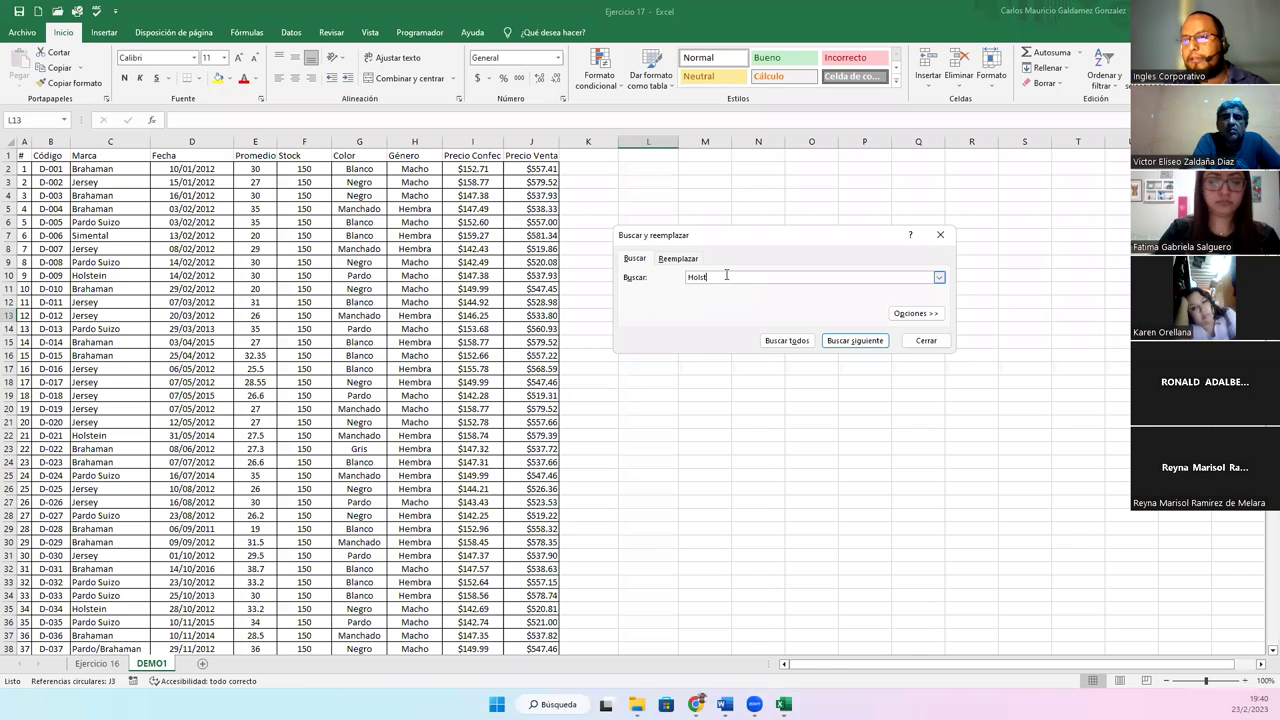
type("ein")
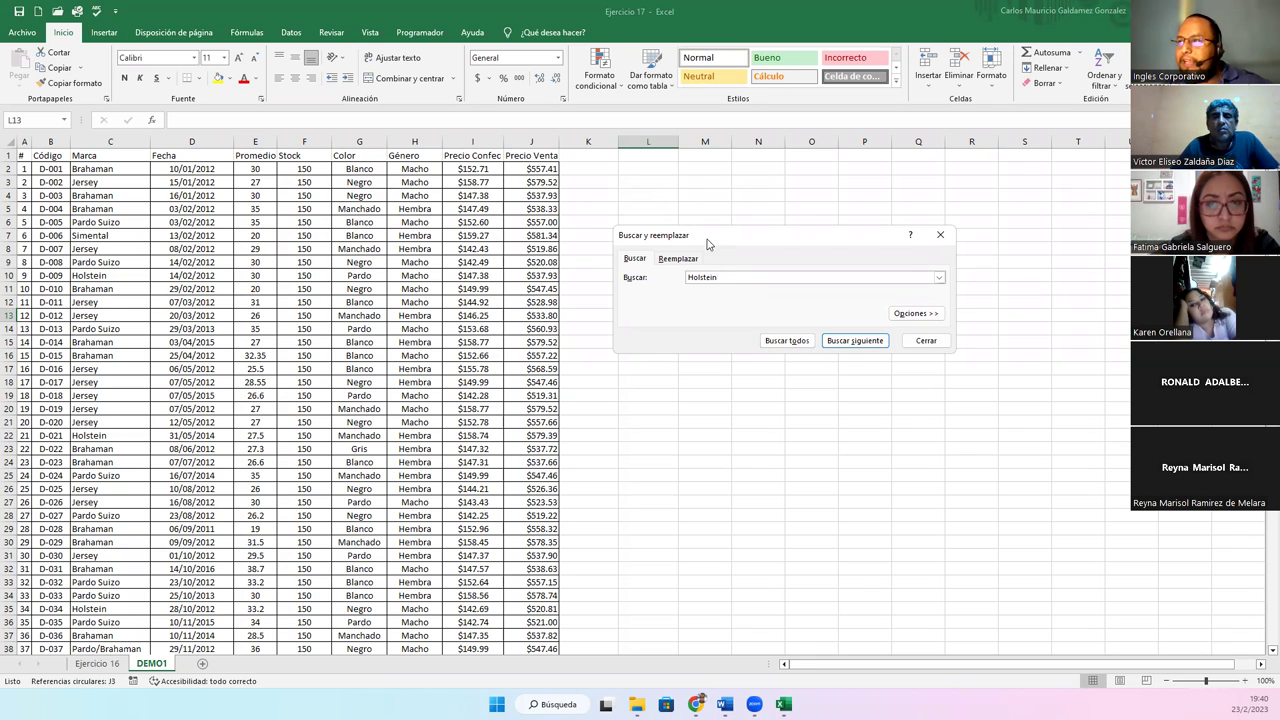
left_click_drag(701, 237, 795, 201)
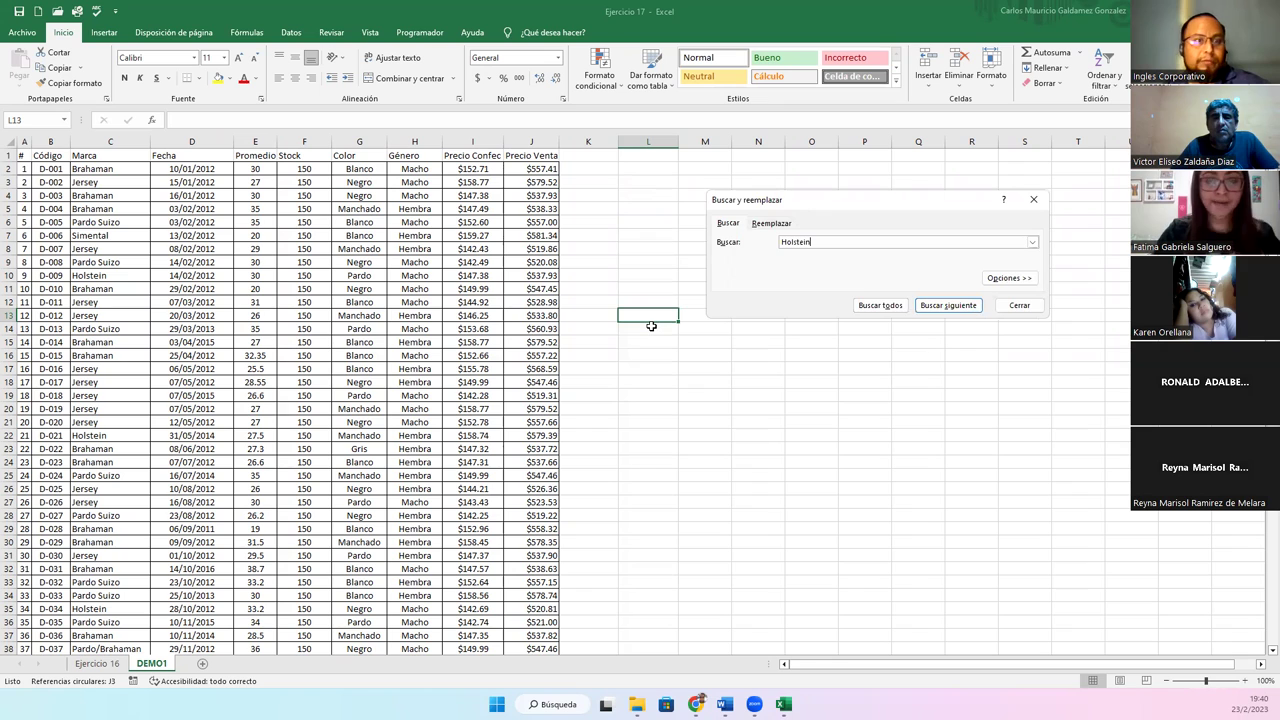
left_click(870, 308)
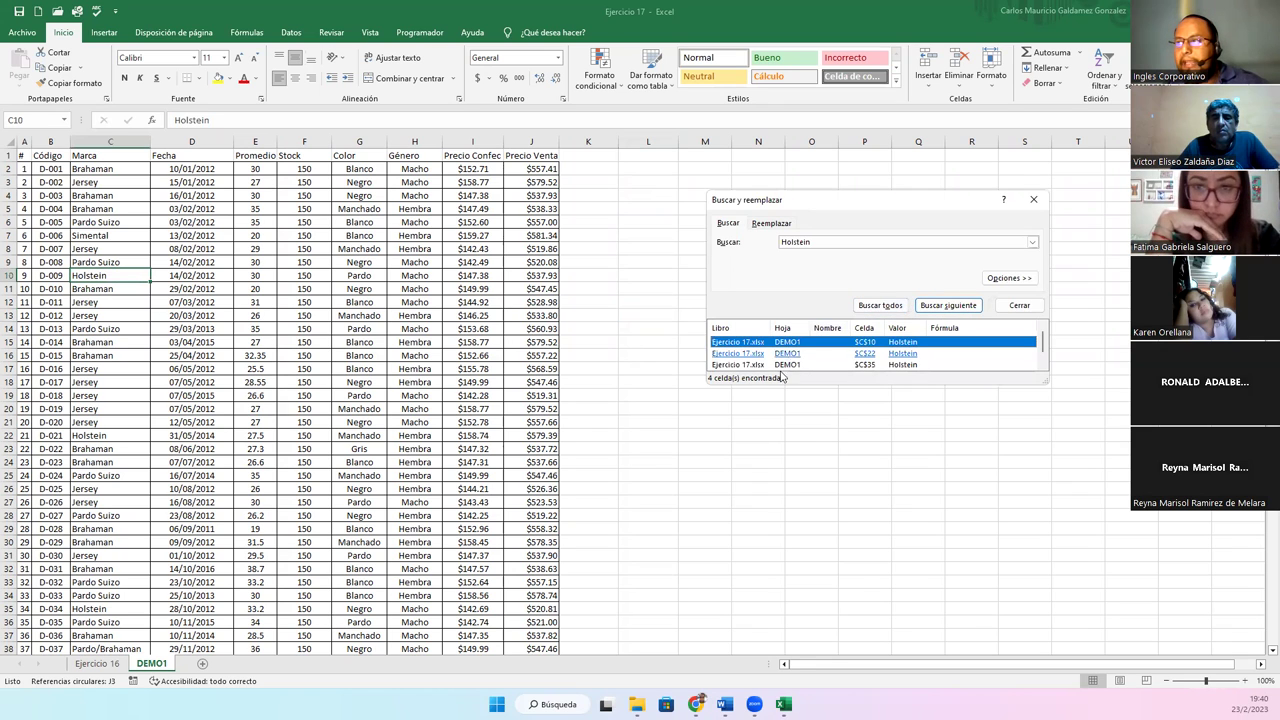
Enlarge the search results list and visit the Holstein matches in C10, C22, C35 and C63, ending on C63.
left_click_drag(776, 389, 777, 470)
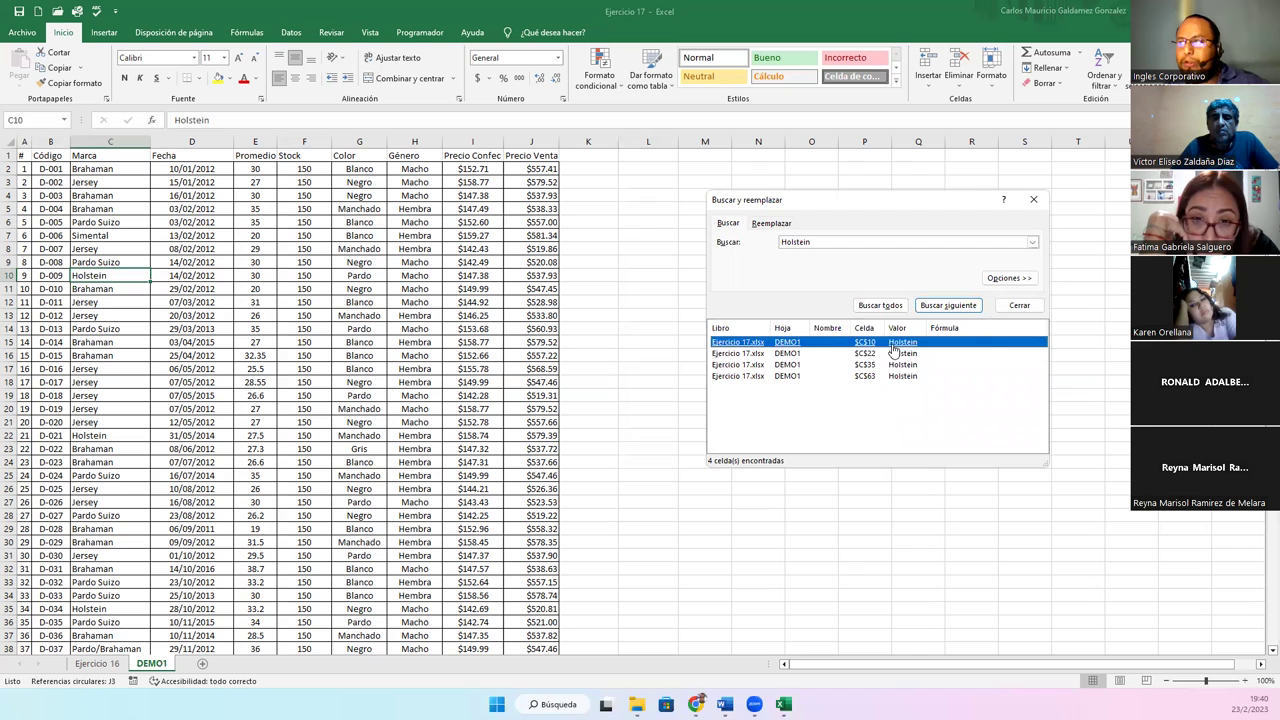
left_click(737, 355)
left_click(735, 365)
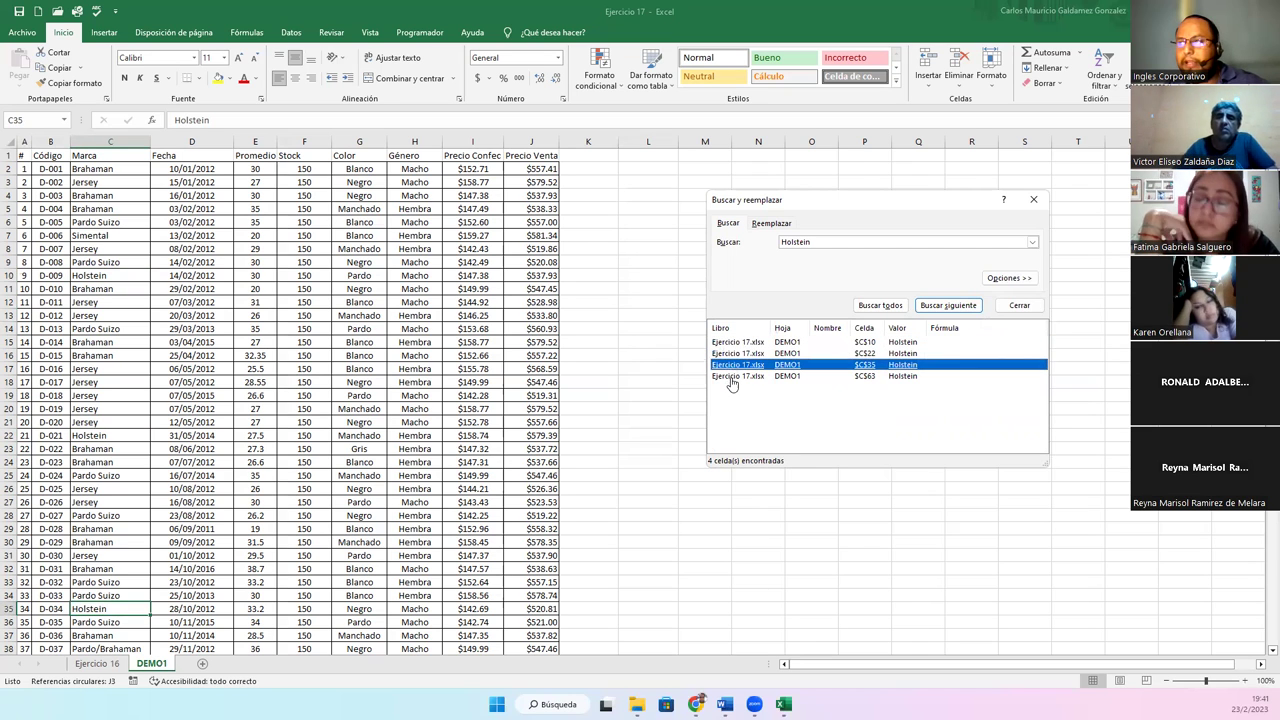
left_click(731, 377)
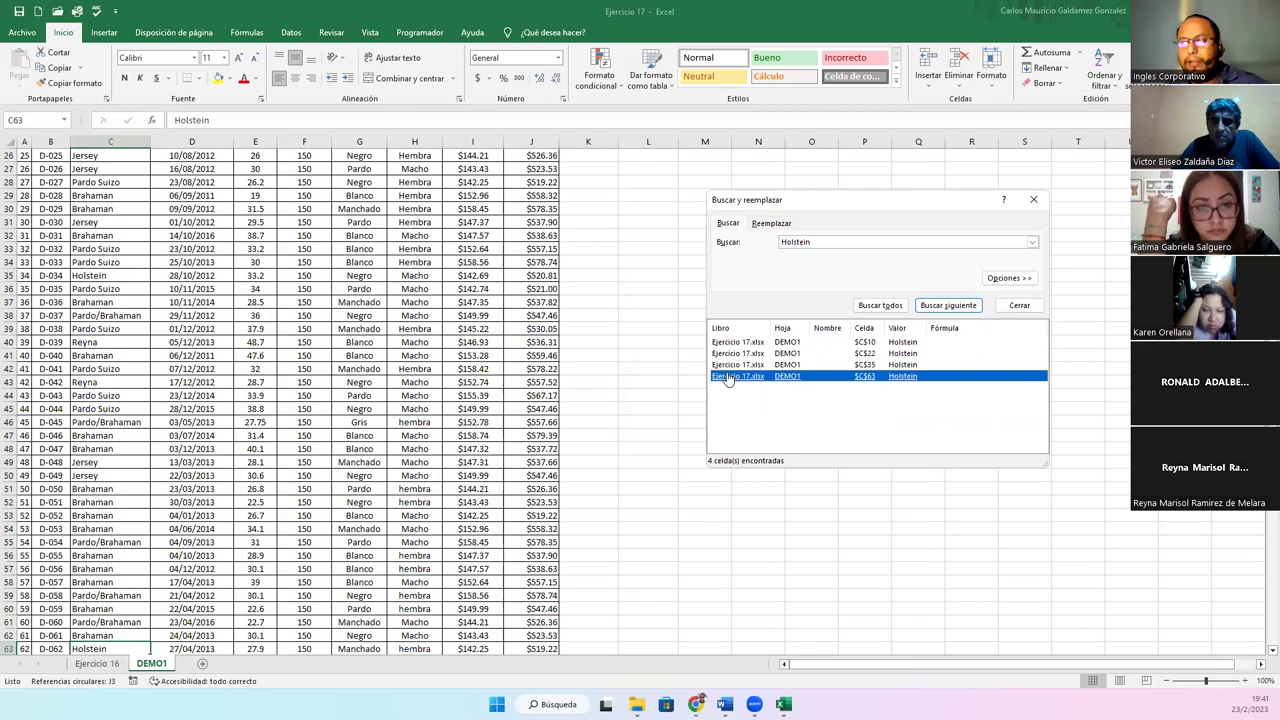
left_click(729, 343)
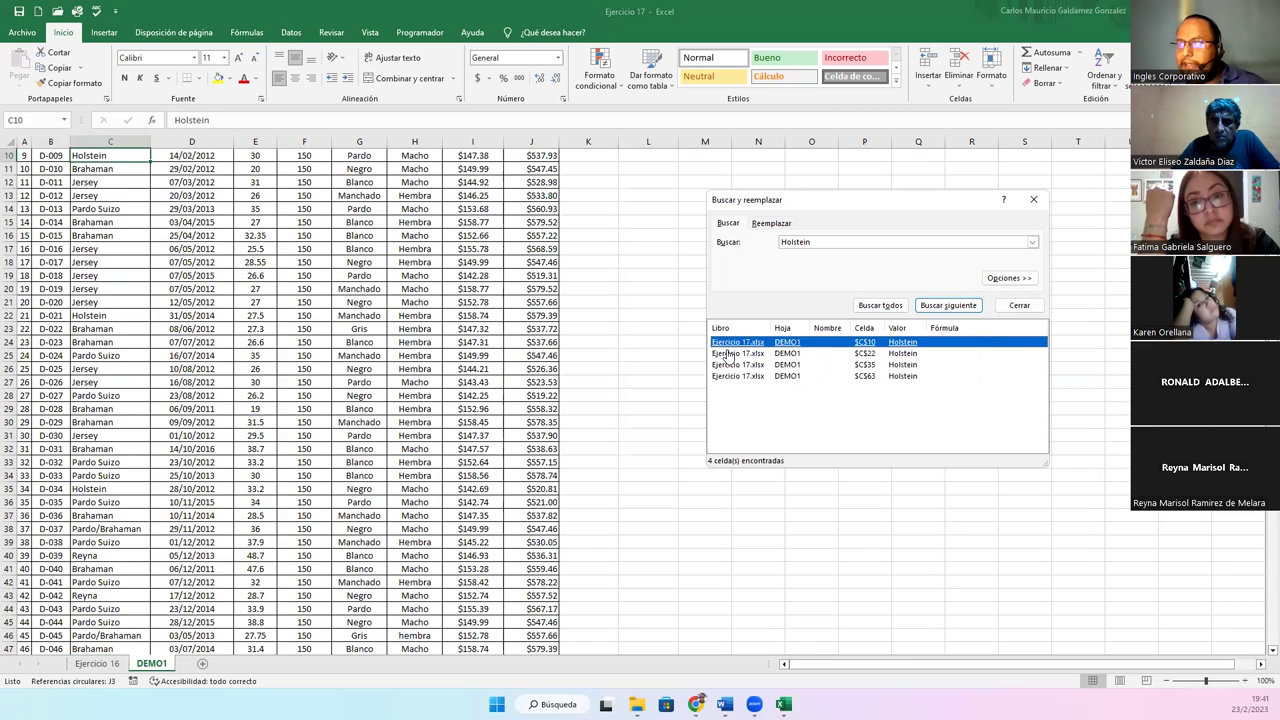
left_click(727, 354)
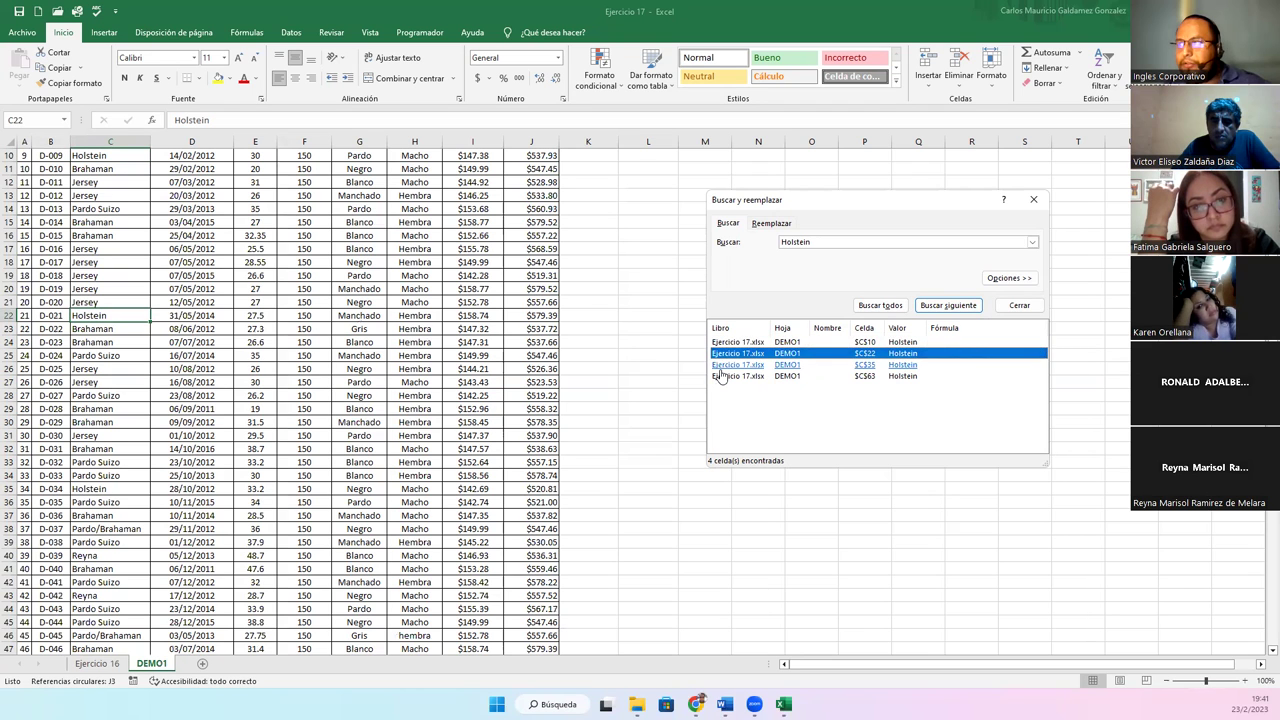
left_click(721, 366)
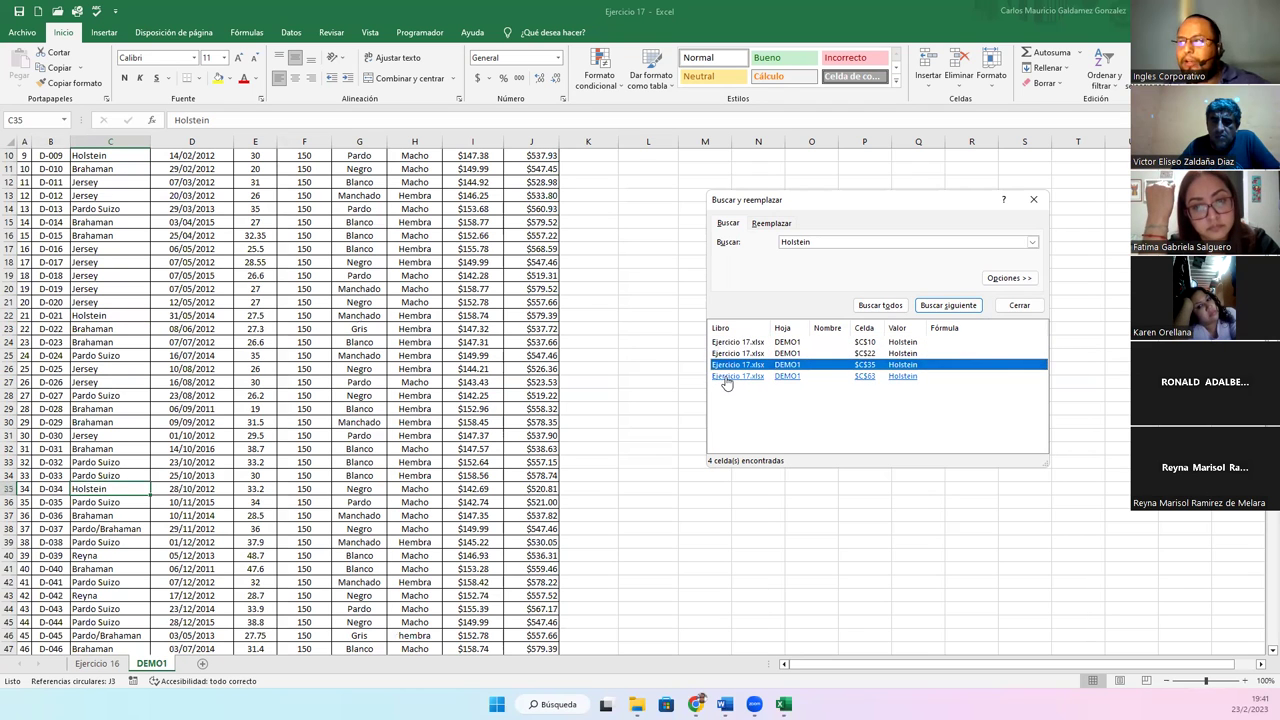
left_click(725, 377)
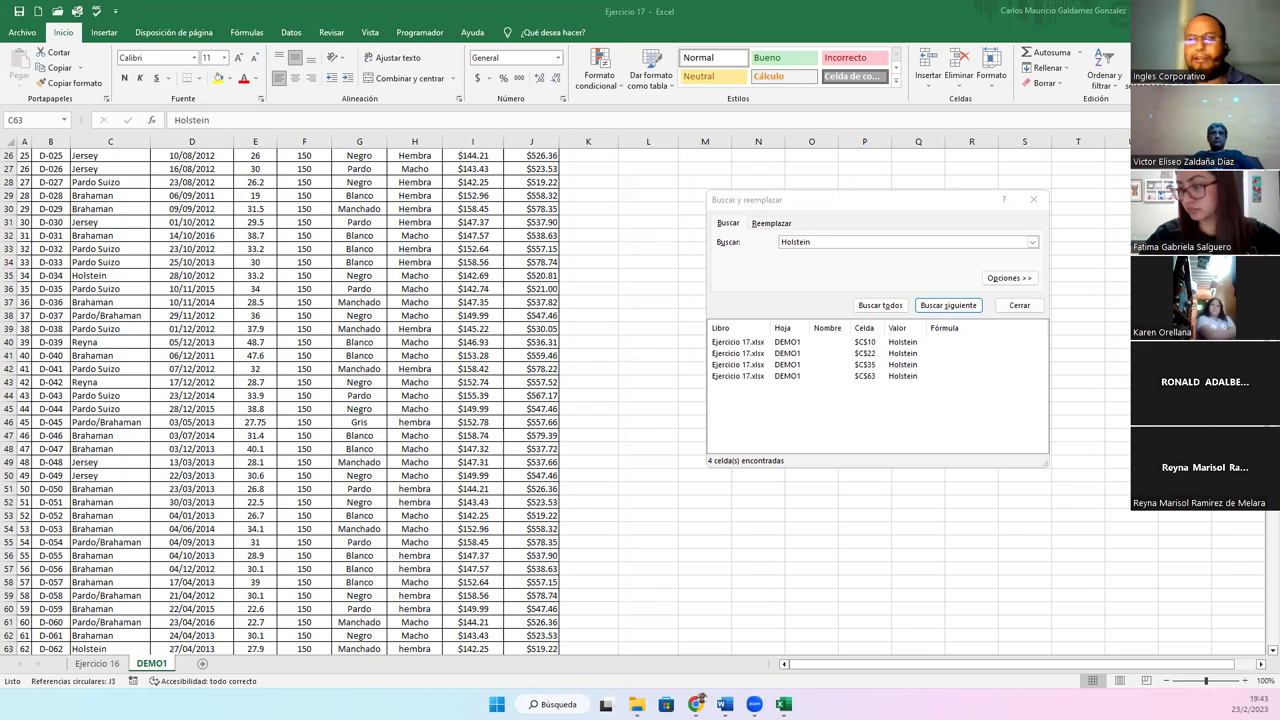
Rename the Ejercicio 16 sheet as Ejercicio 17 and return to the DEMO1 sheet.
left_click(98, 664)
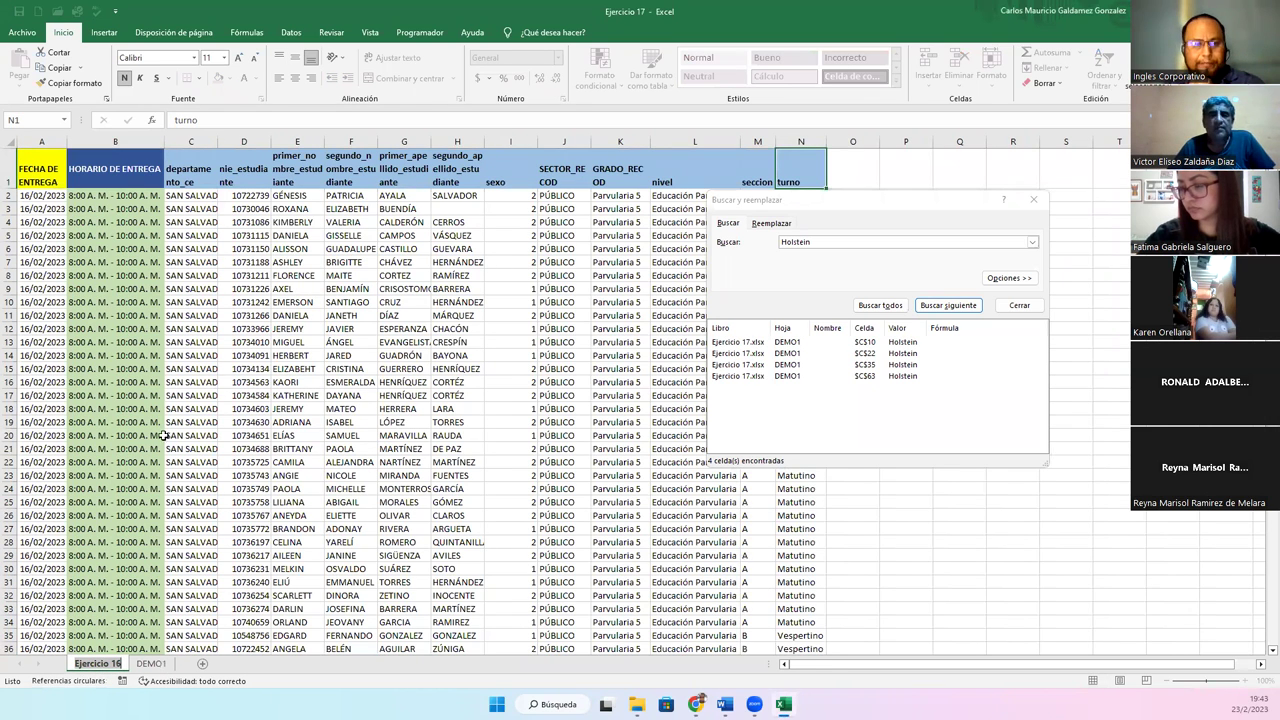
left_click(122, 668)
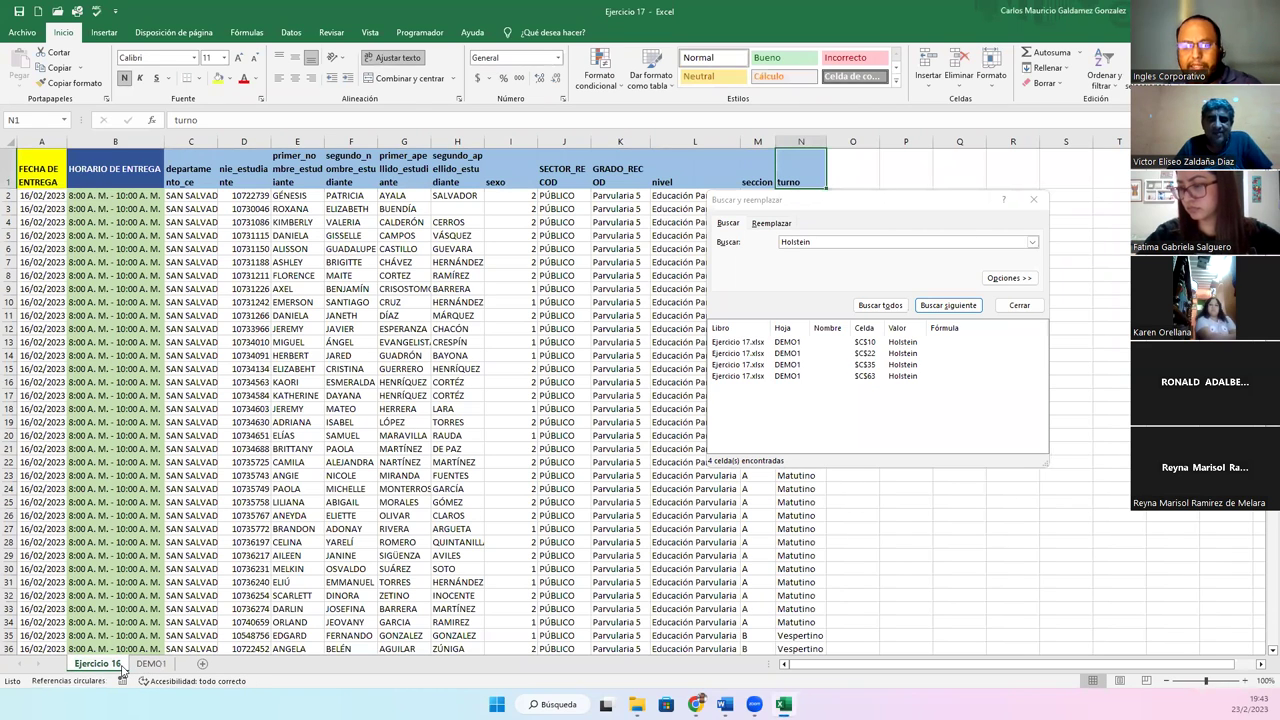
double_click(118, 666)
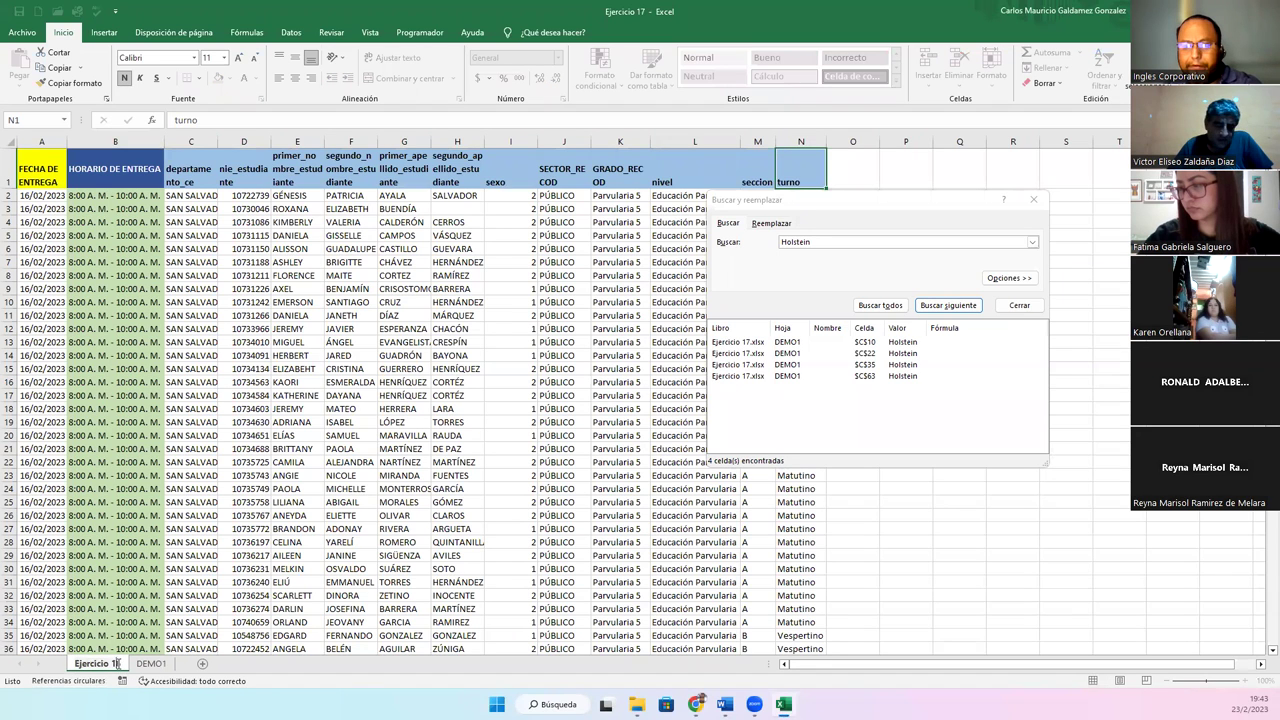
key("BackSpace")
type("7")
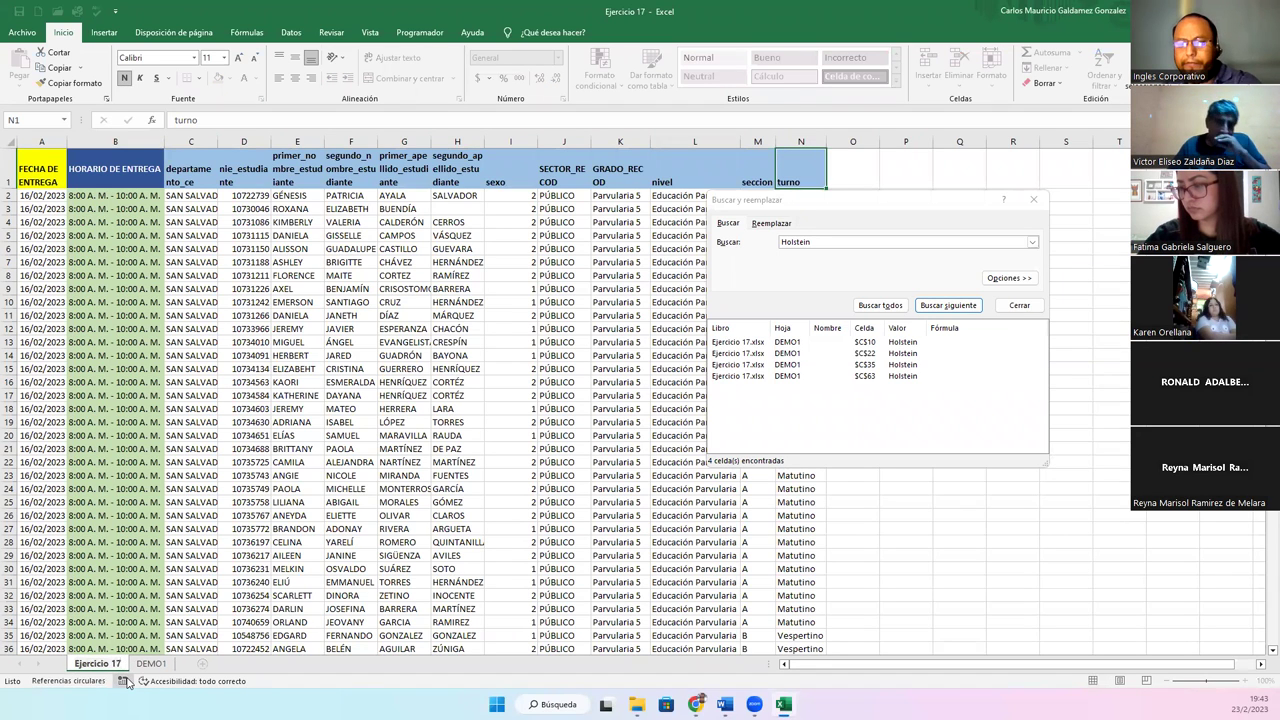
key("Return")
left_click(276, 383)
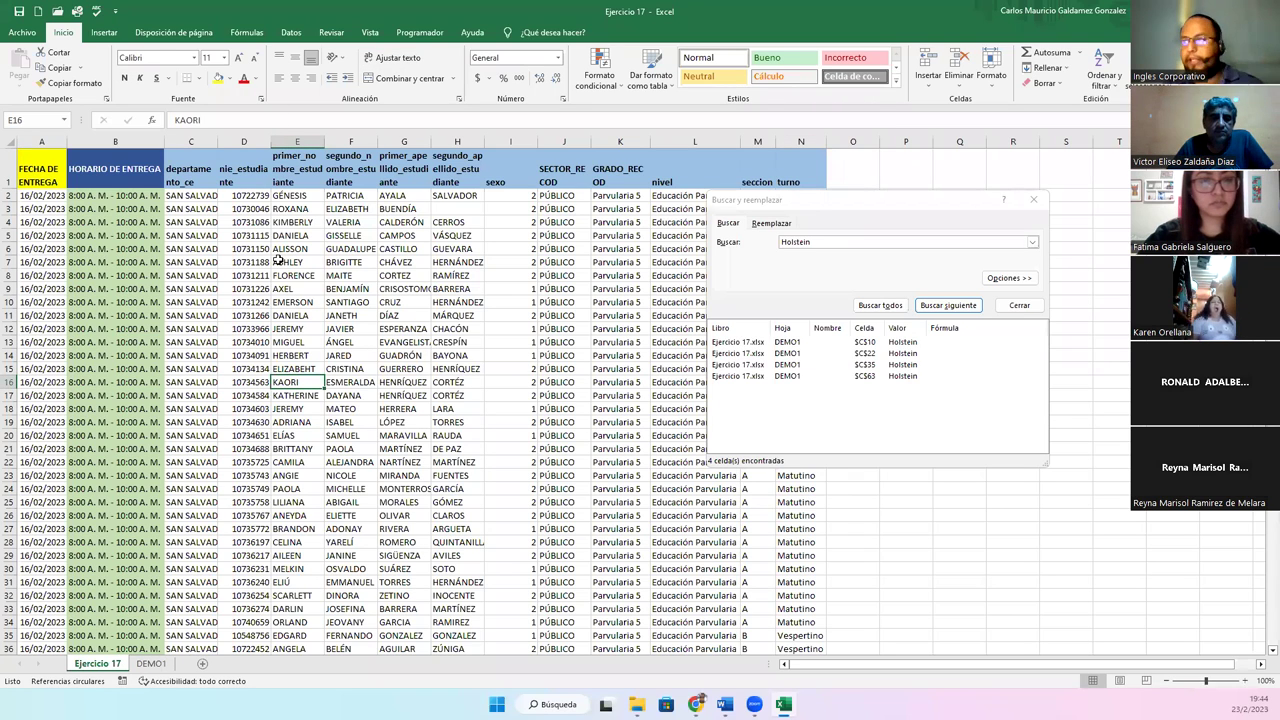
left_click(152, 664)
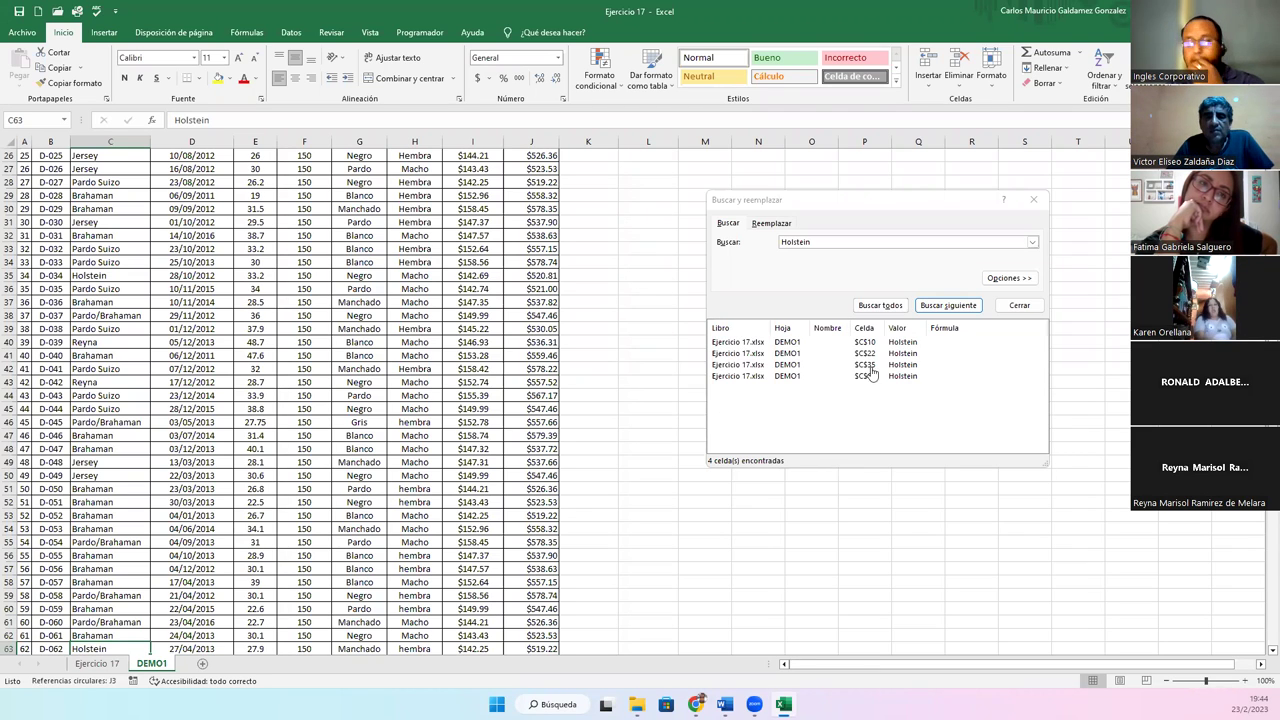
Close the Find and Replace dialog and reopen it with Holstein as the search term.
left_click(760, 295)
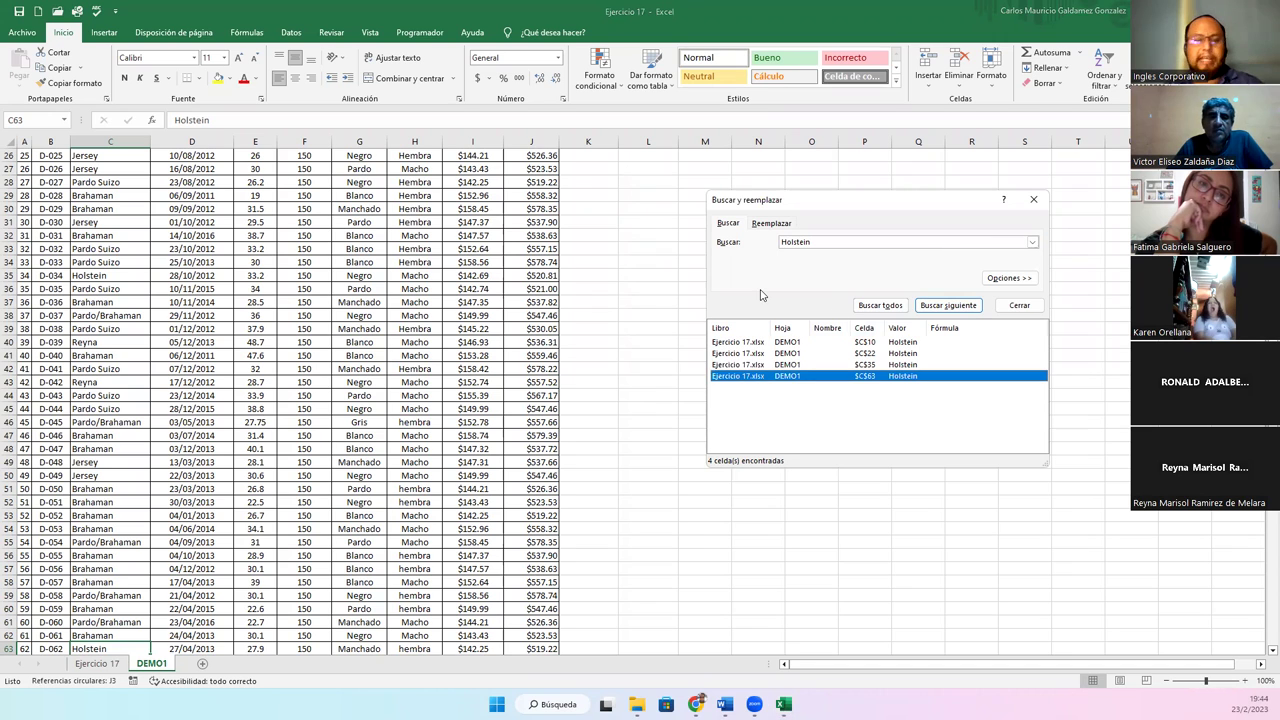
left_click(872, 305)
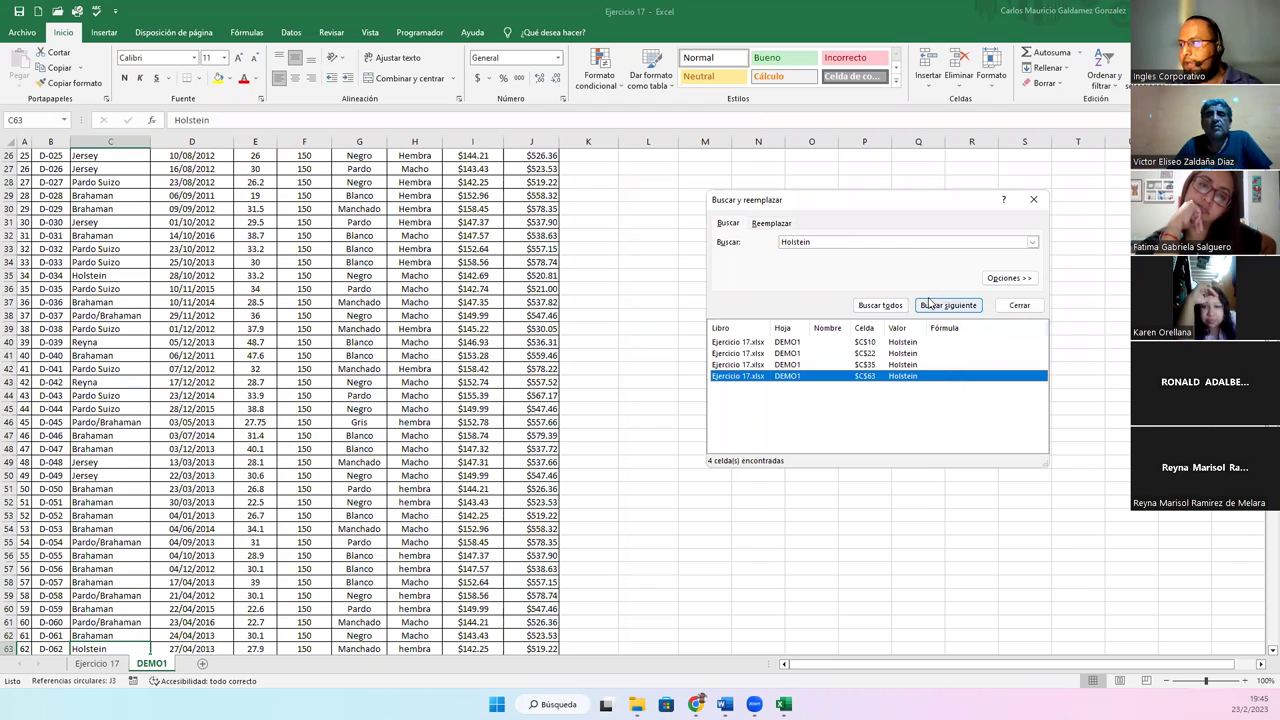
double_click(789, 242)
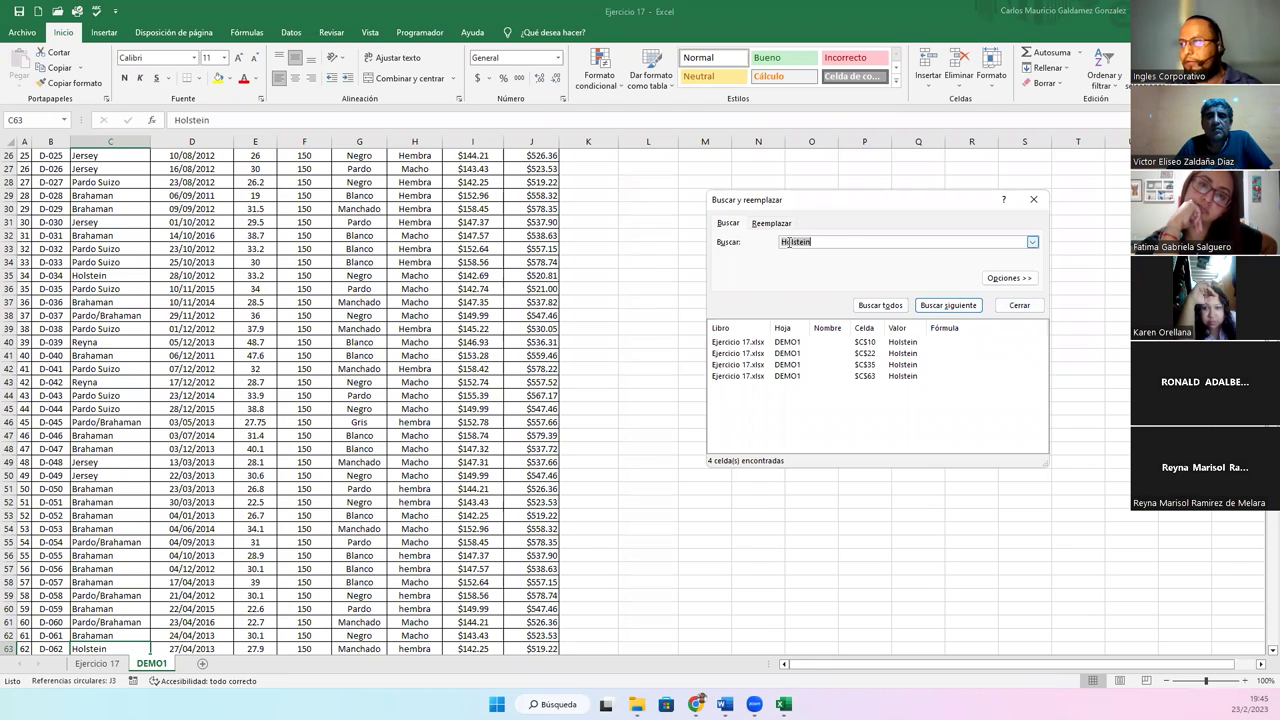
left_click(1019, 305)
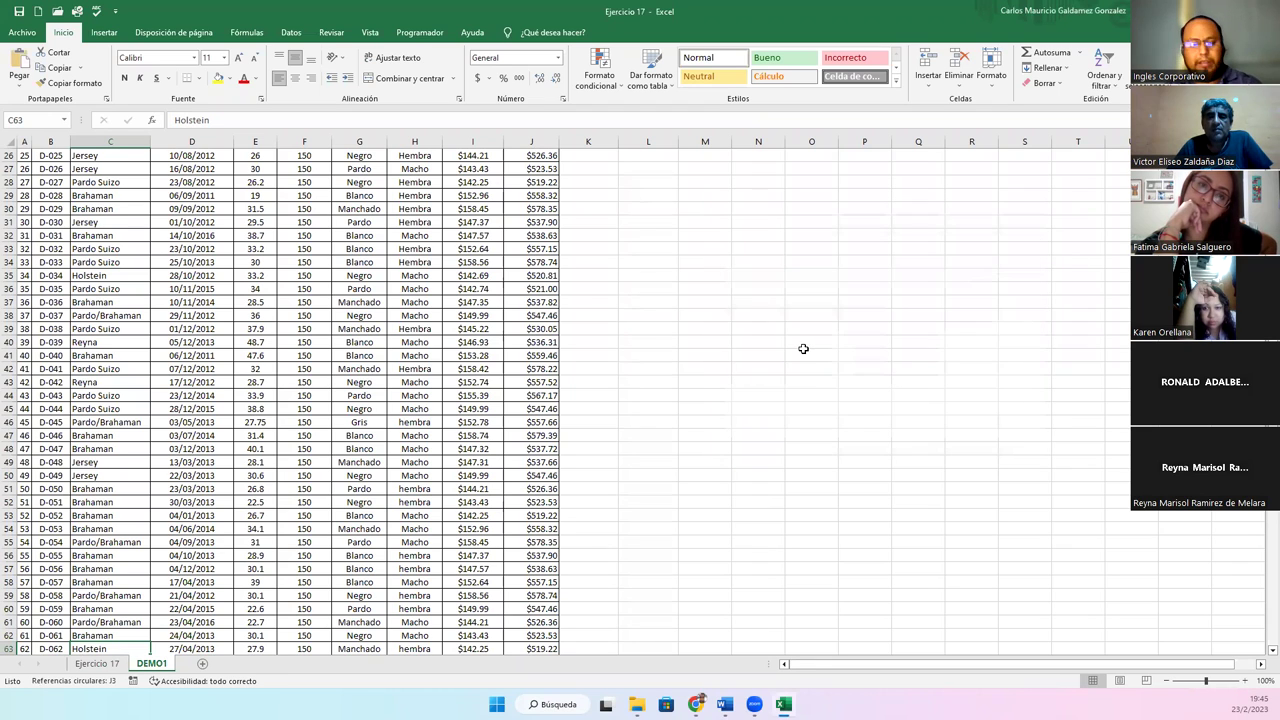
key("ctrl+b")
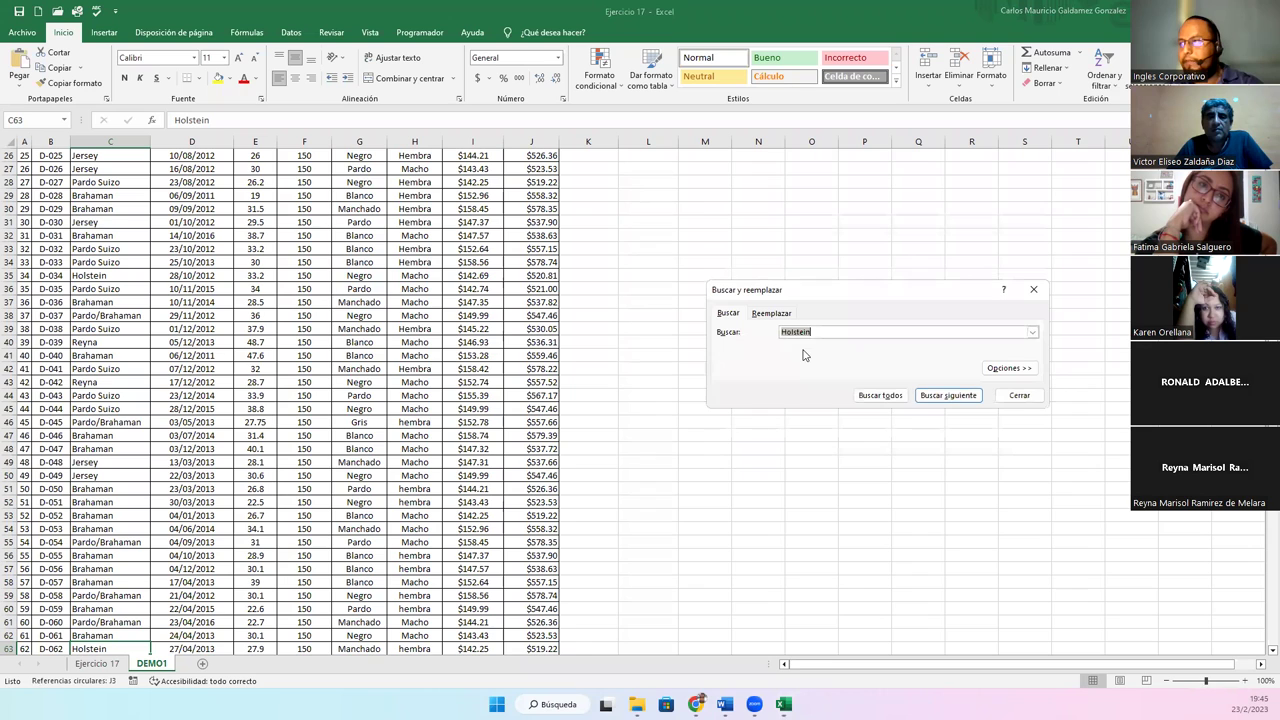
Step through the Holstein matches on DEMO1 one at a time, and review the additional search options.
left_click(931, 396)
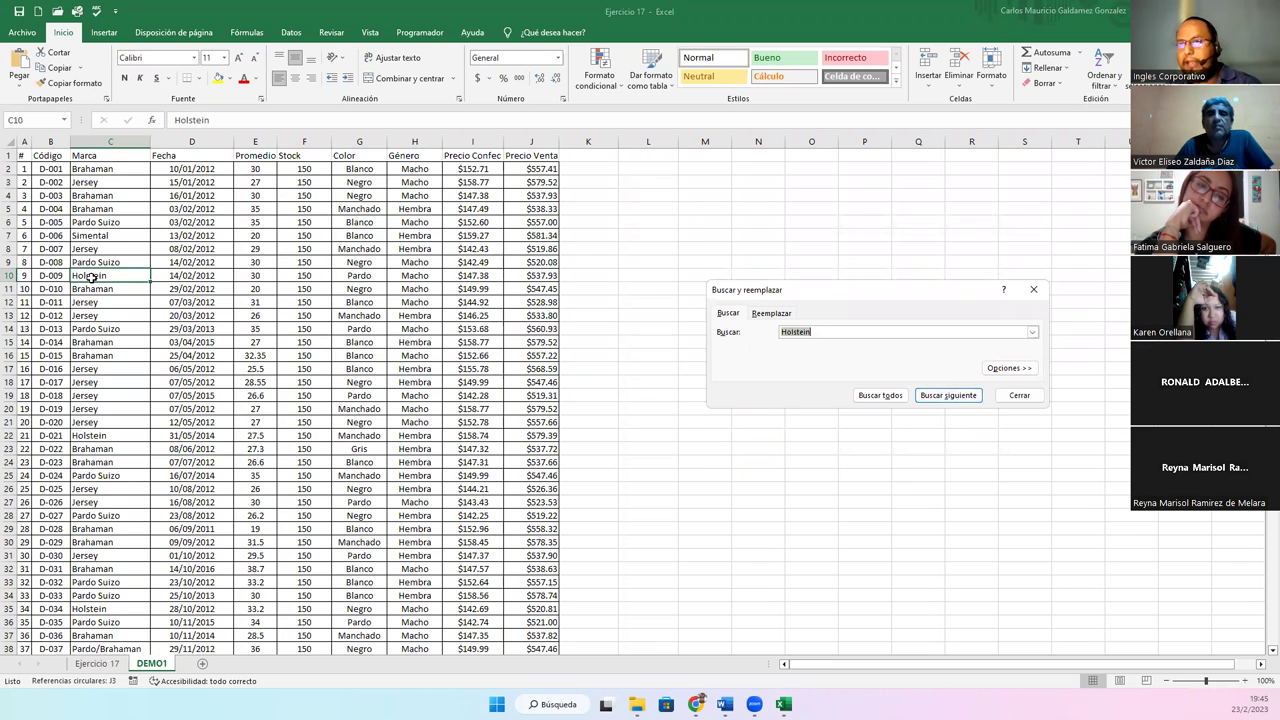
left_click(930, 396)
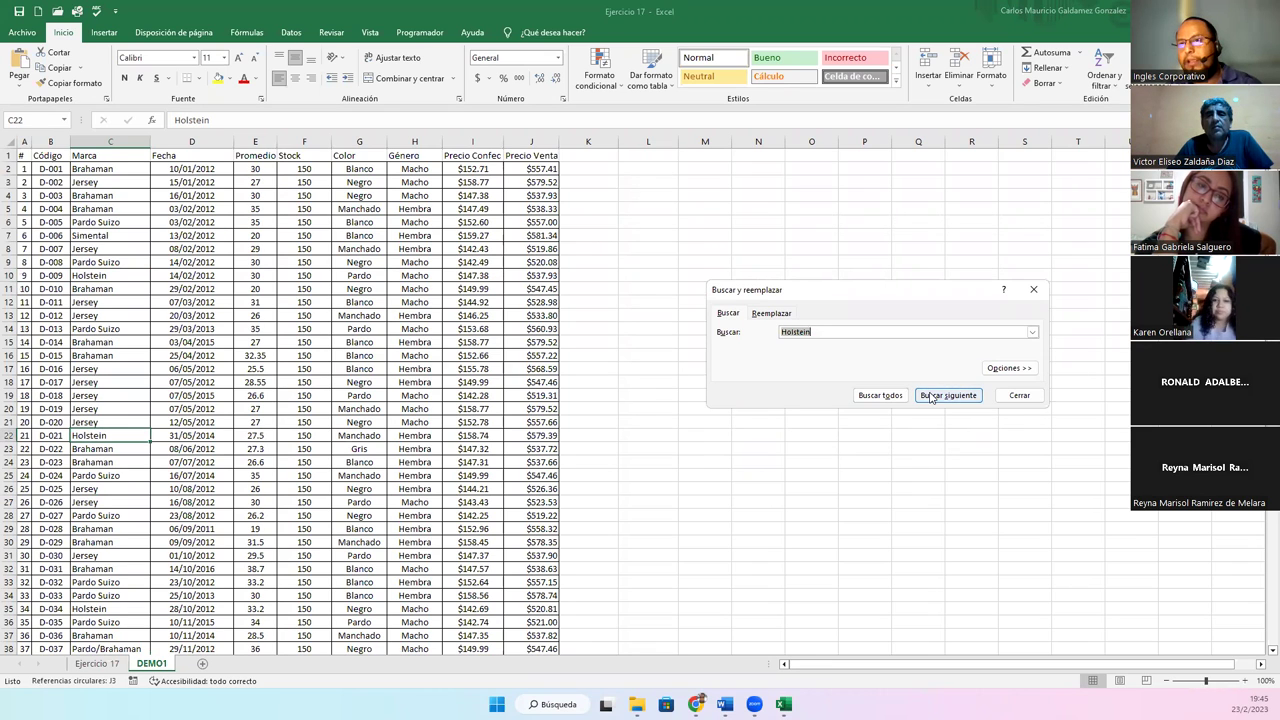
left_click(930, 396)
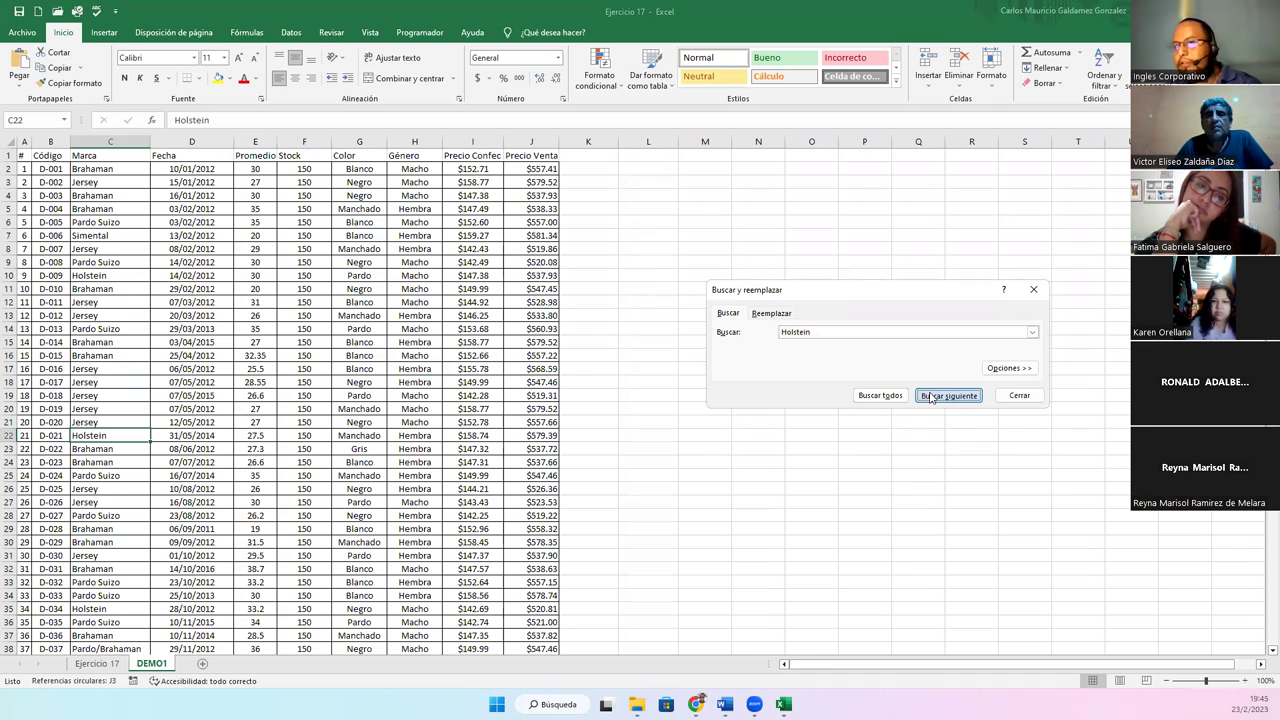
left_click(930, 396)
left_click(930, 396)
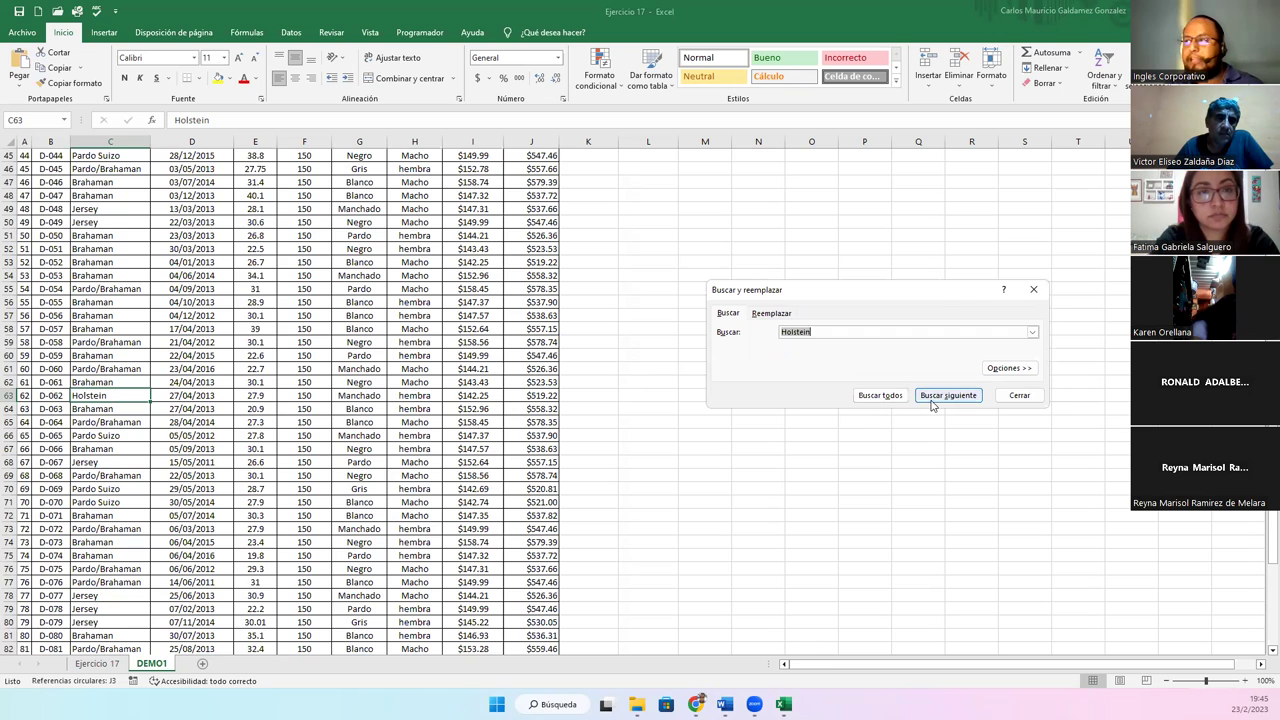
left_click(947, 395)
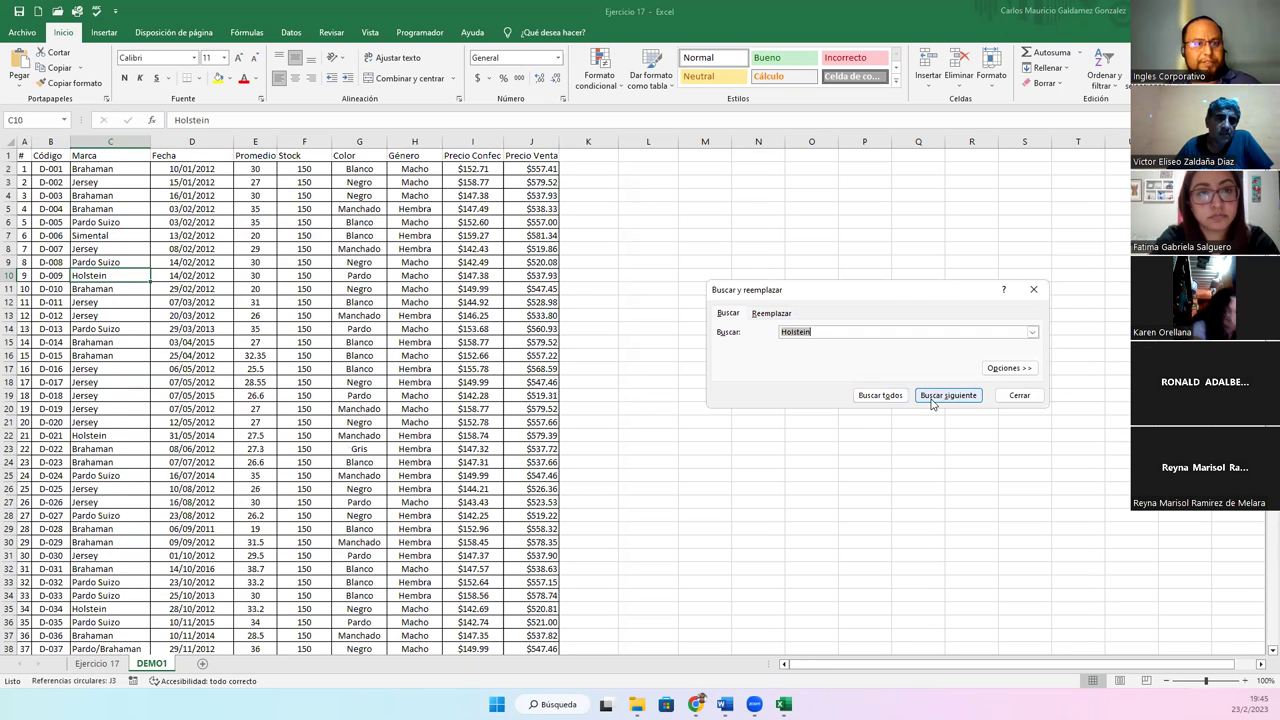
left_click(932, 398)
left_click(932, 398)
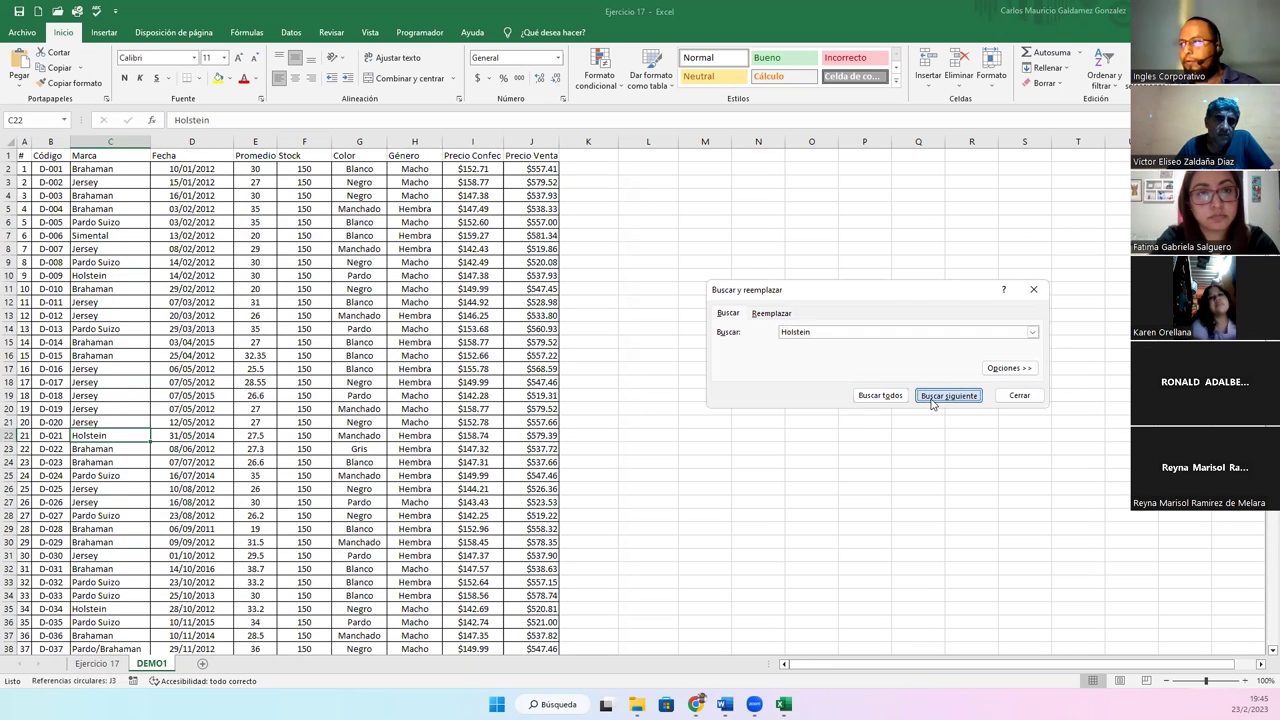
left_click(932, 398)
left_click(932, 398)
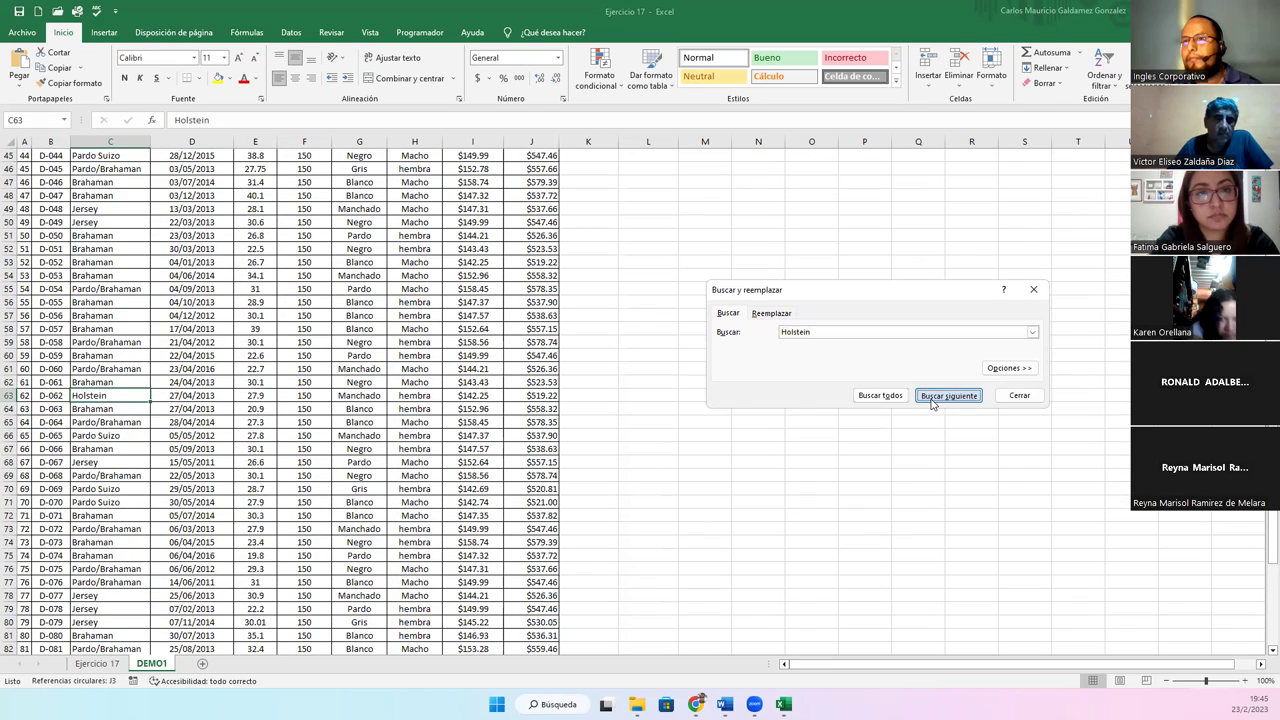
left_click(1005, 369)
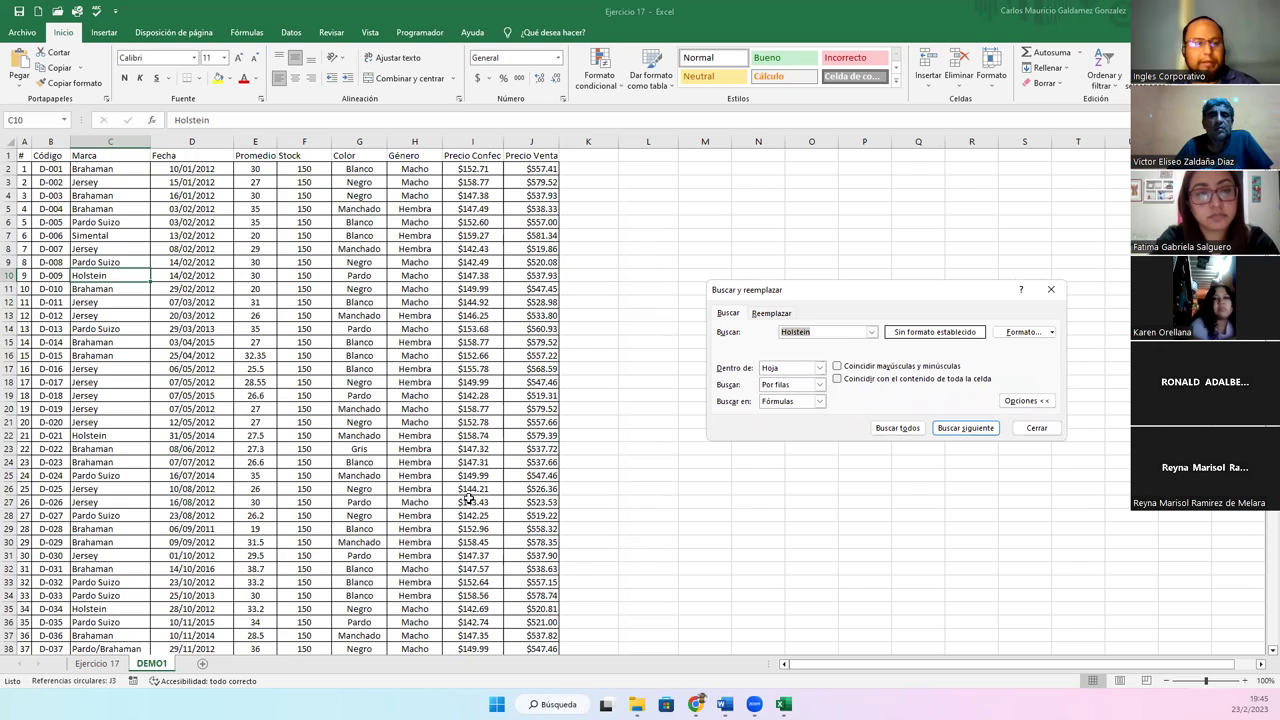
left_click(1024, 401)
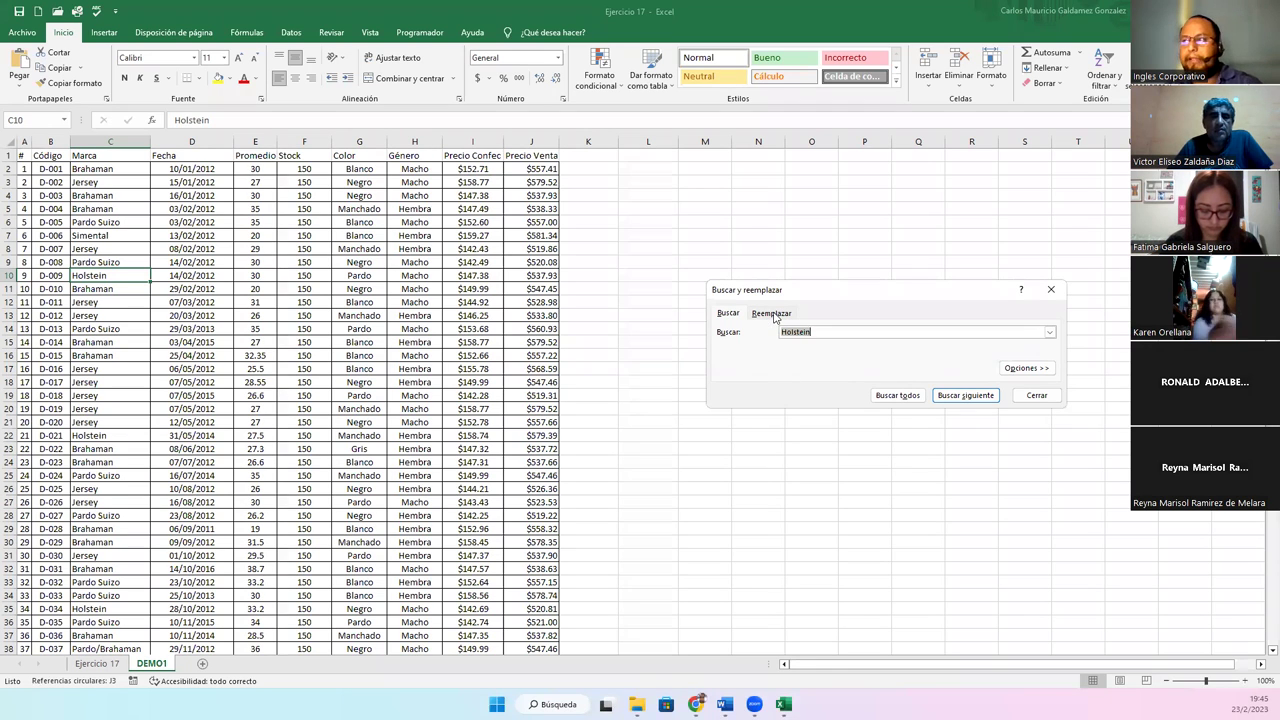
Set up a replacement of Holstein with Holstein ING in Reemplazar mode, reusing the copied search term.
left_click(773, 314)
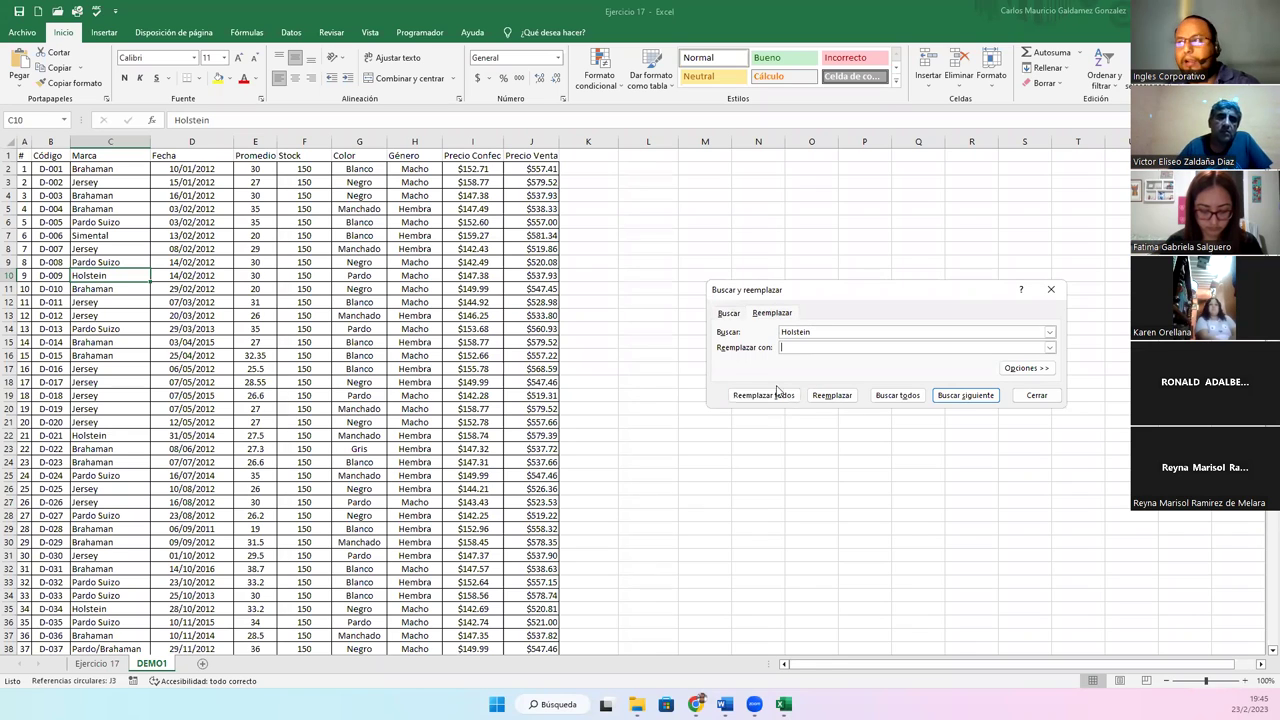
key("Tab")
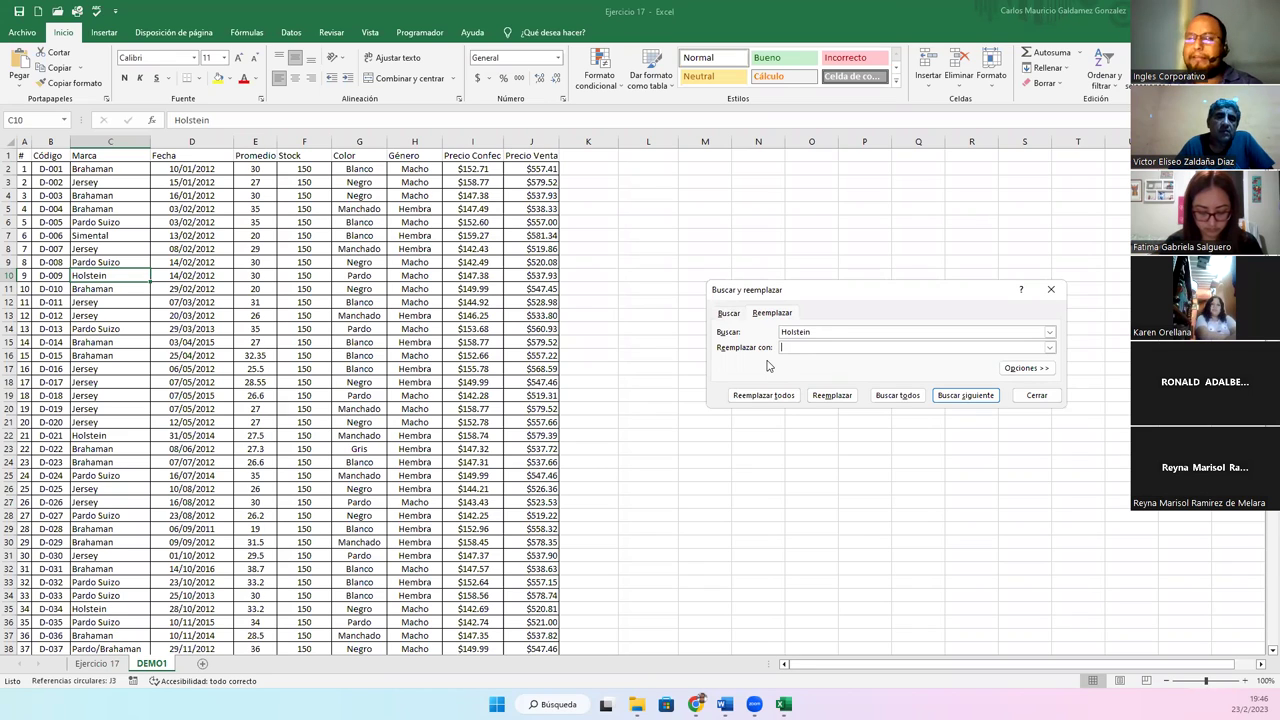
key("shift+Tab")
key("ctrl+c")
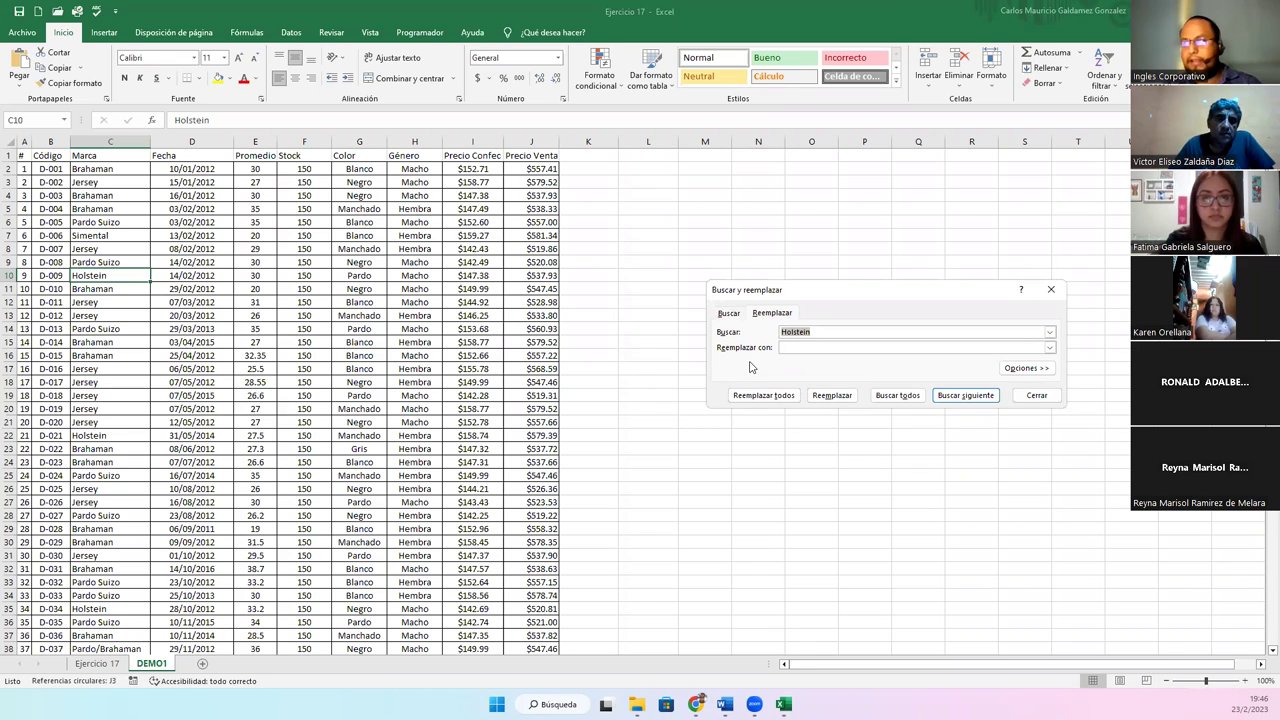
left_click(785, 347)
key("ctrl+v")
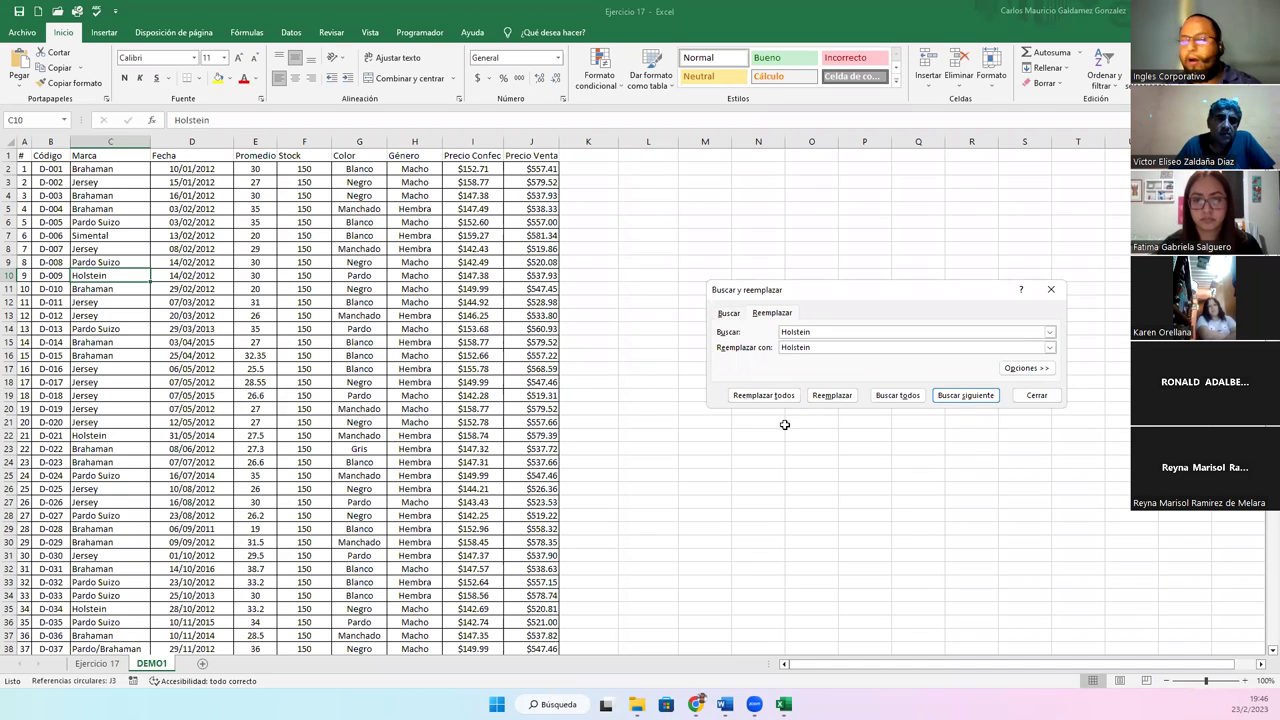
type("ING")
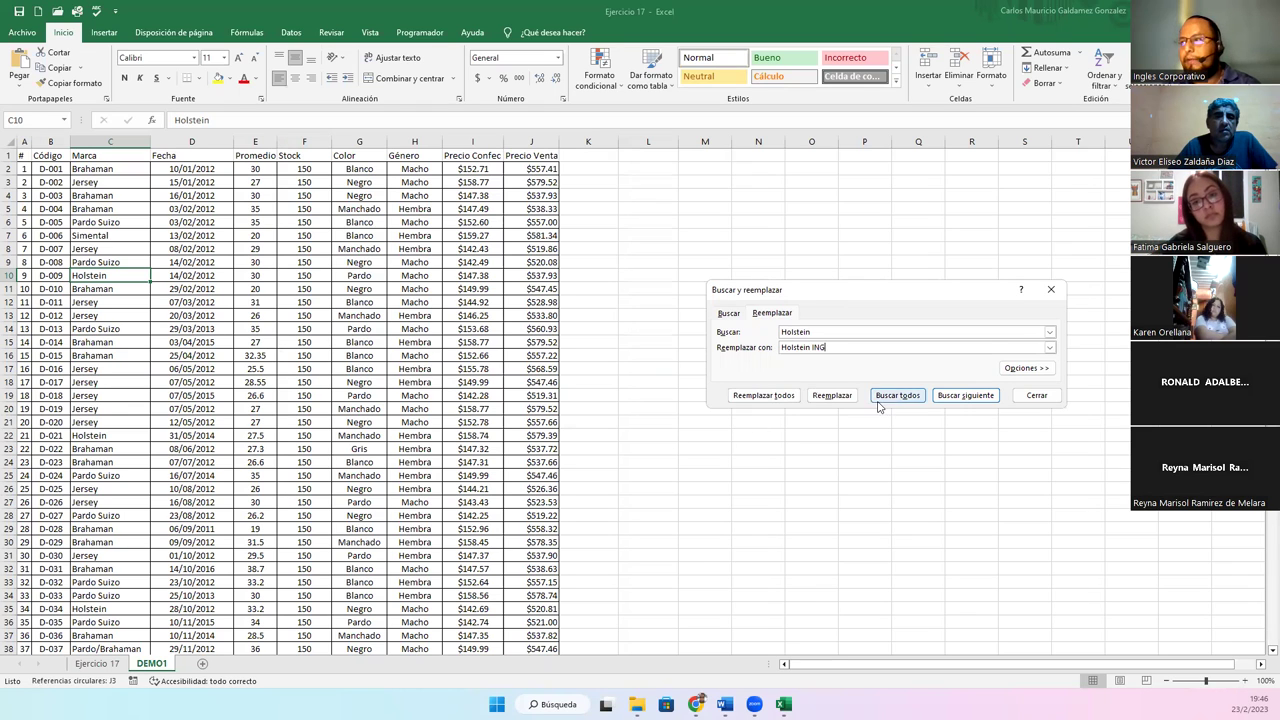
Replace Holstein with Holstein ING in C10 individually, and apply the same replacement to all matches on the sheet.
left_click(838, 396)
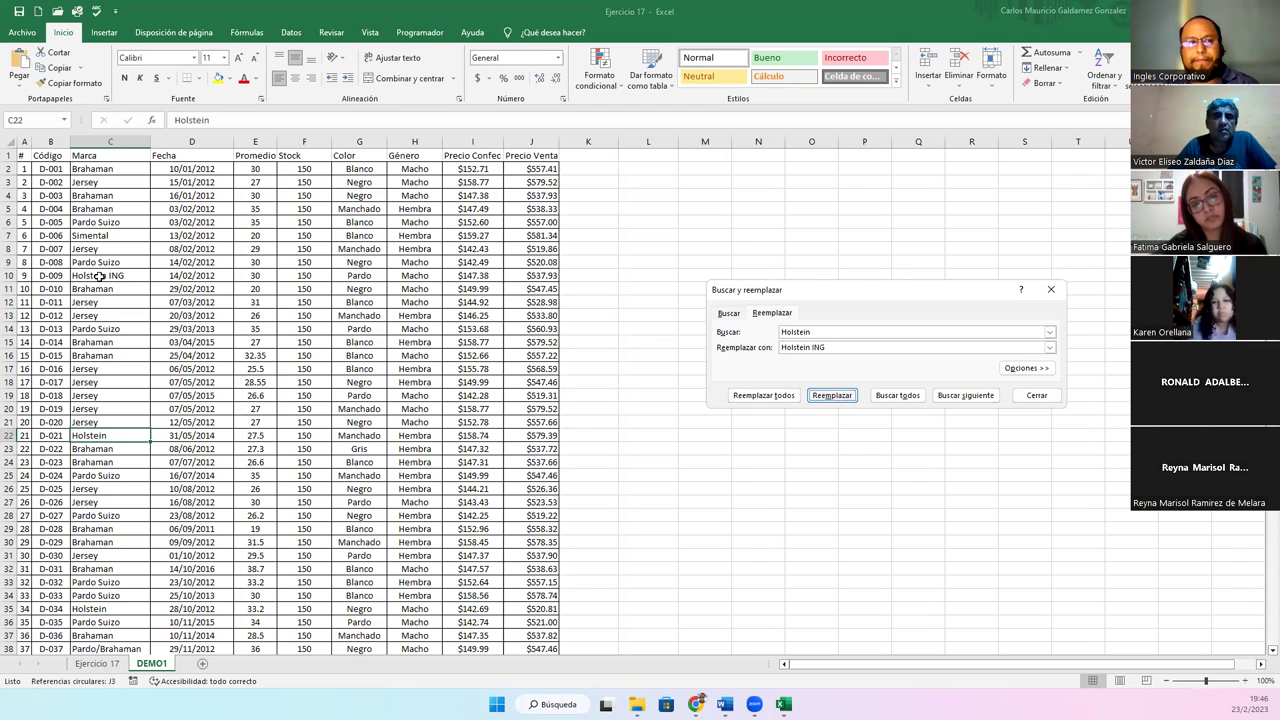
left_click(750, 396)
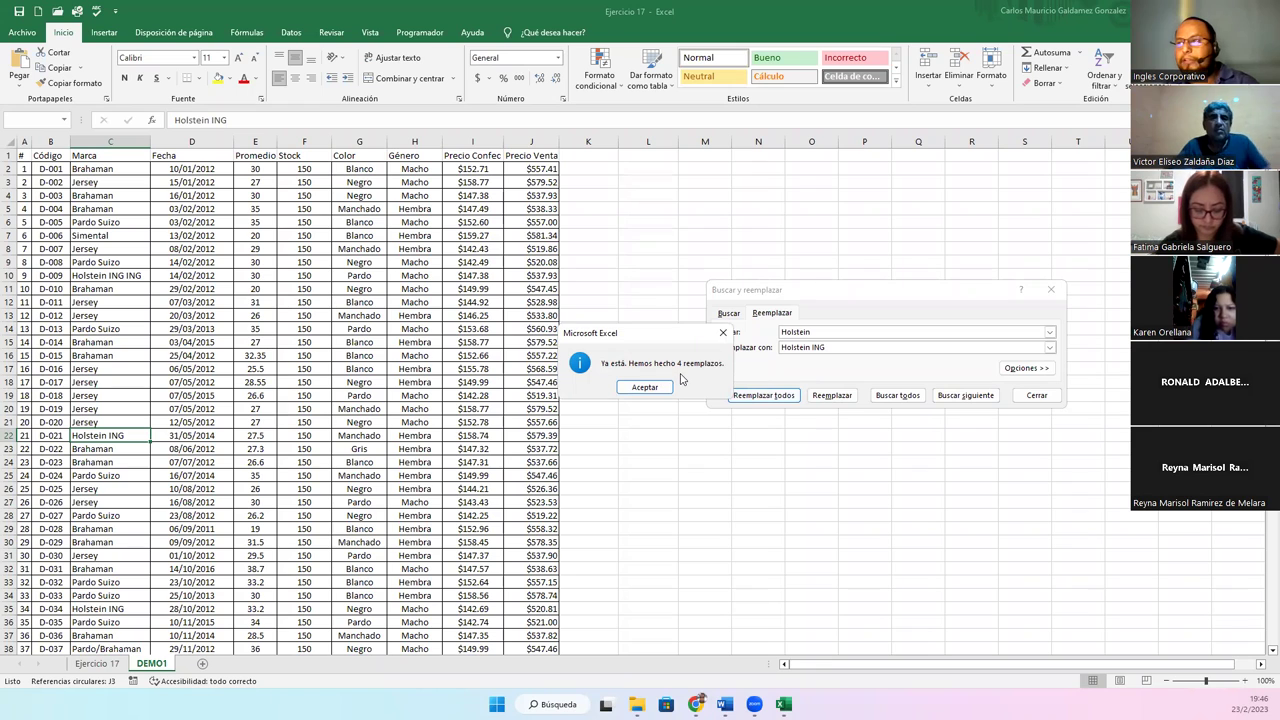
left_click(645, 388)
Check the replaced breed names in the Marca column at C10, C22, C35 and C63.
left_click(105, 277)
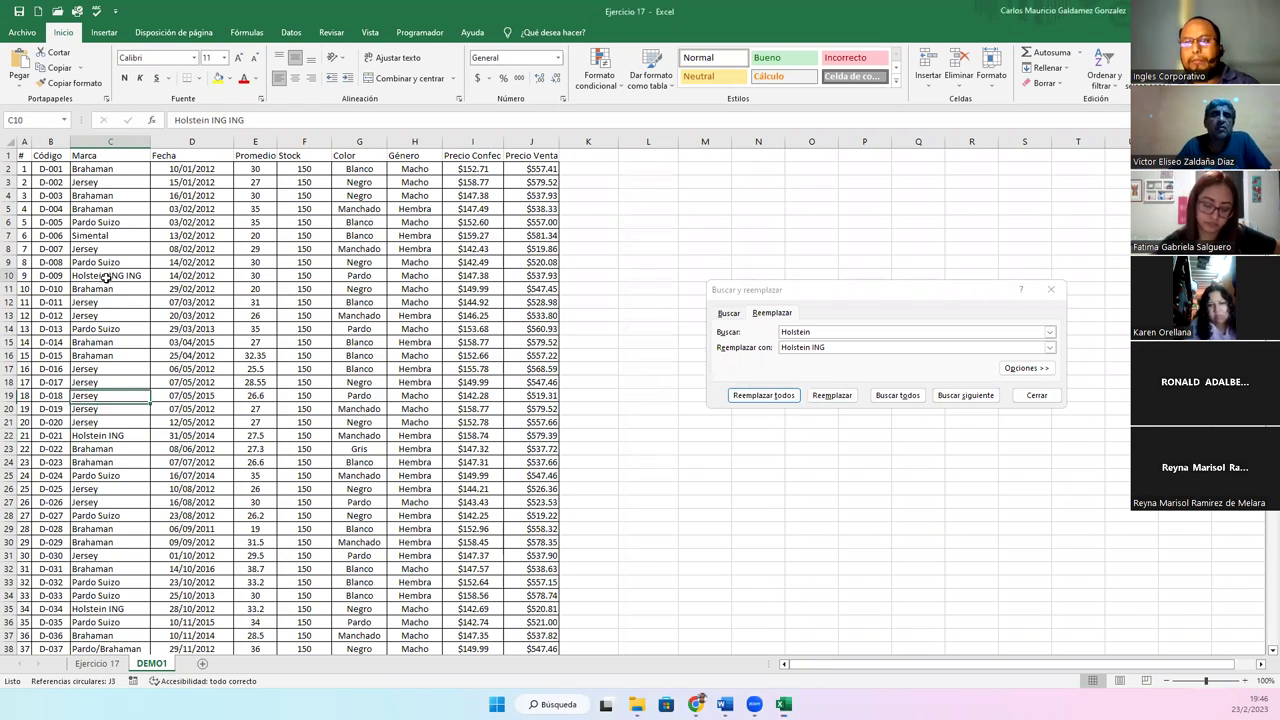
left_click(109, 435)
scroll(109, 440, "down", 2)
scroll(130, 551, "down", 10)
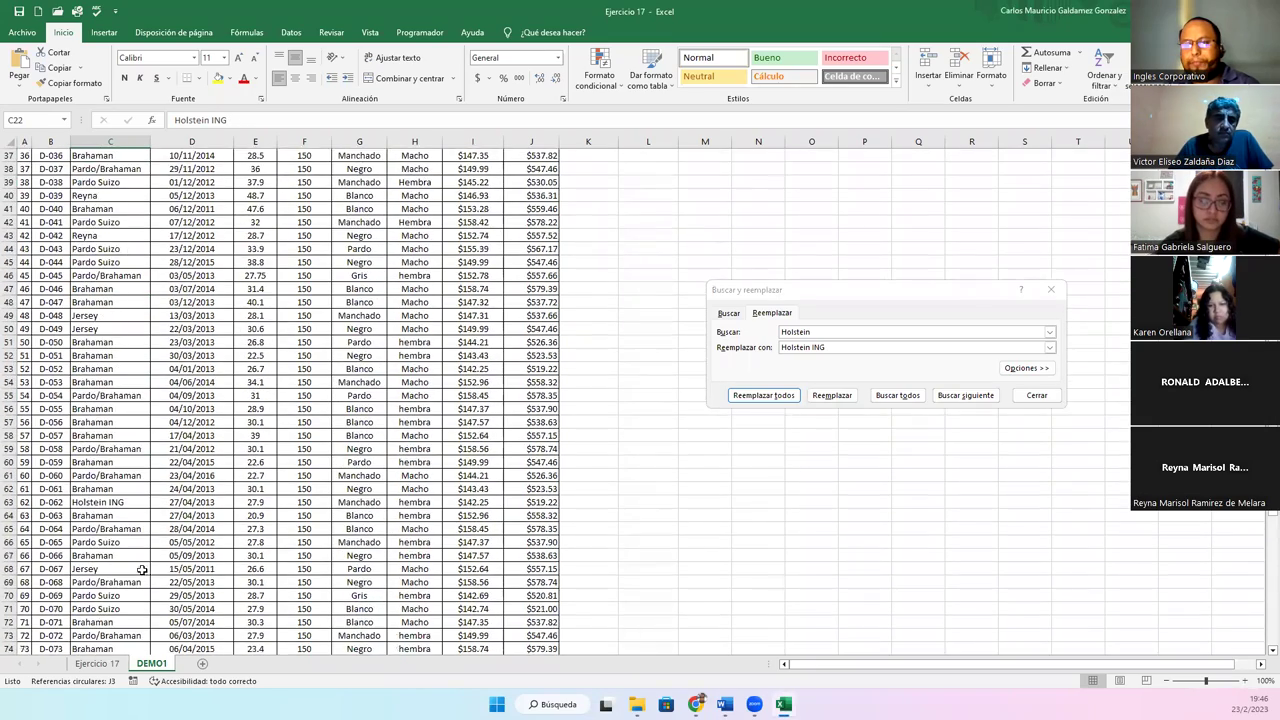
scroll(142, 569, "down", 9)
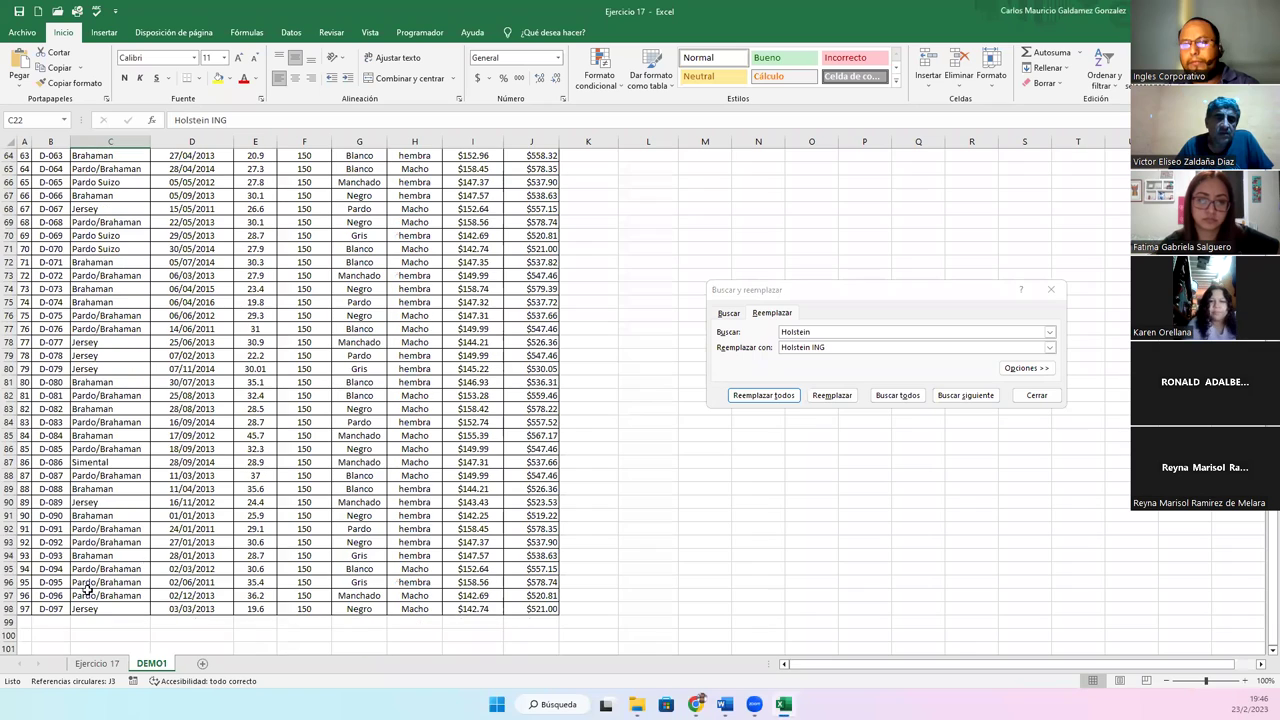
scroll(86, 588, "up", 20)
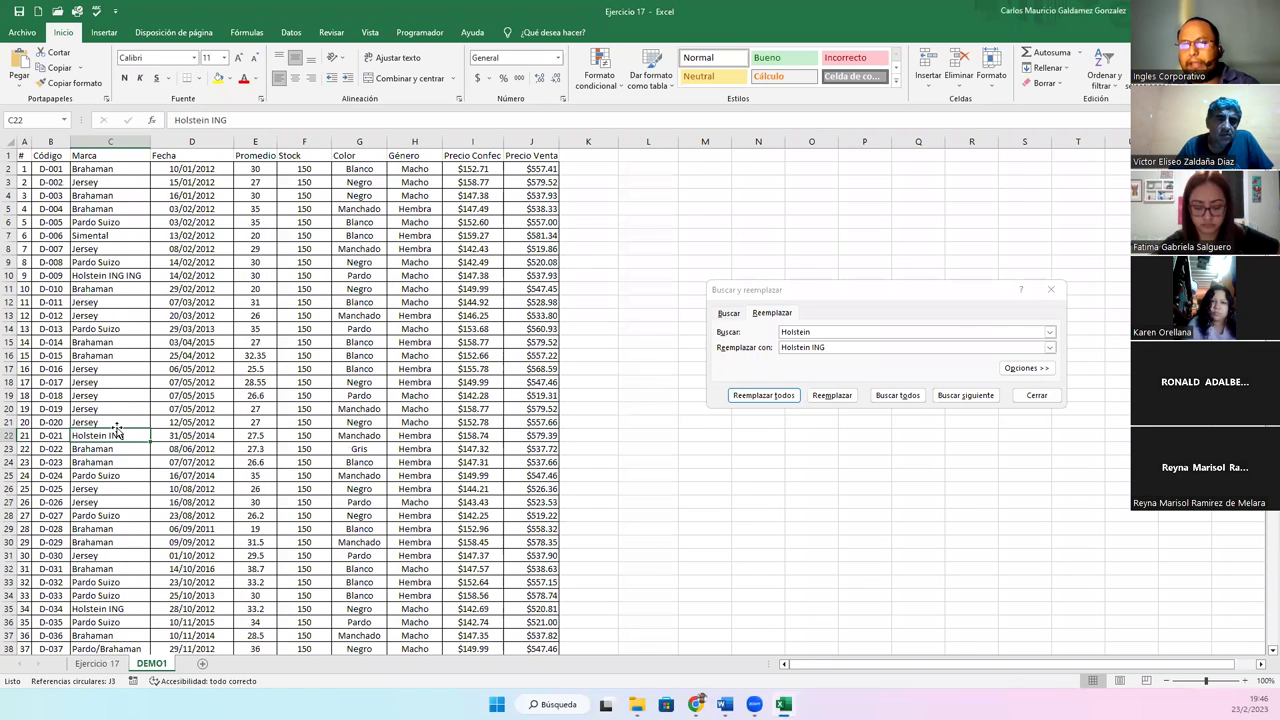
left_click(97, 271)
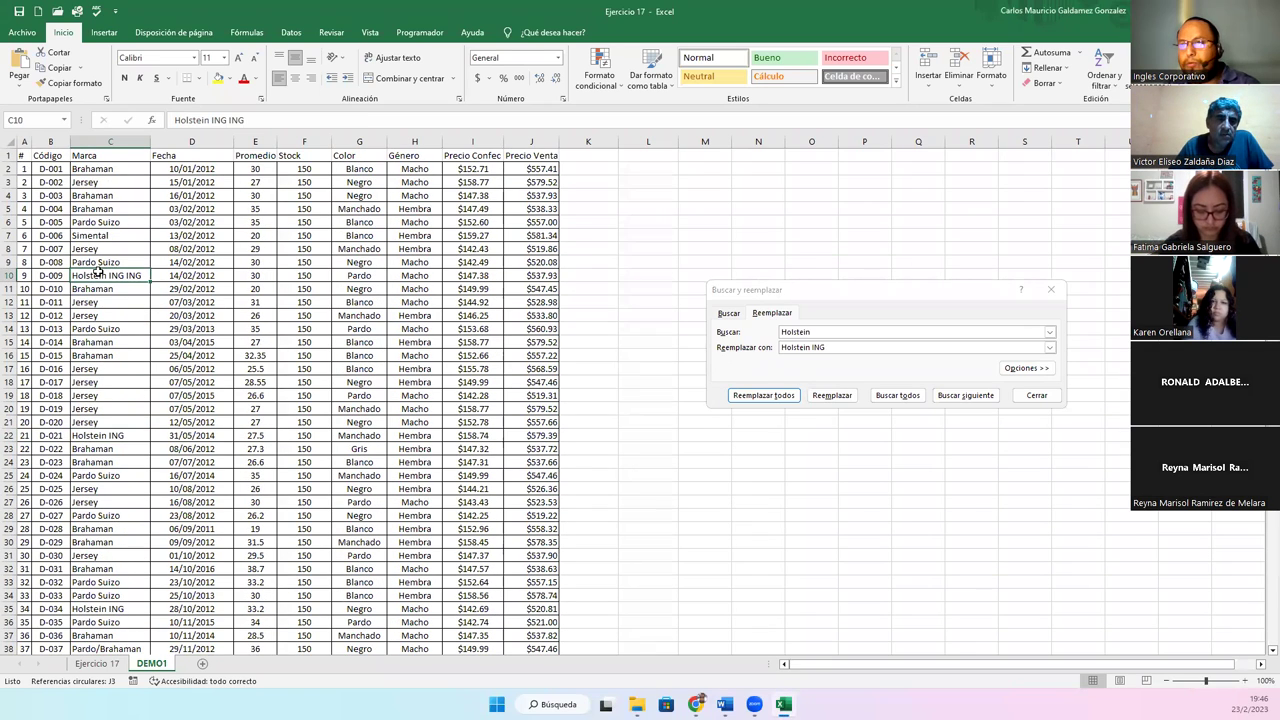
left_click(95, 436)
scroll(97, 552, "down", 1)
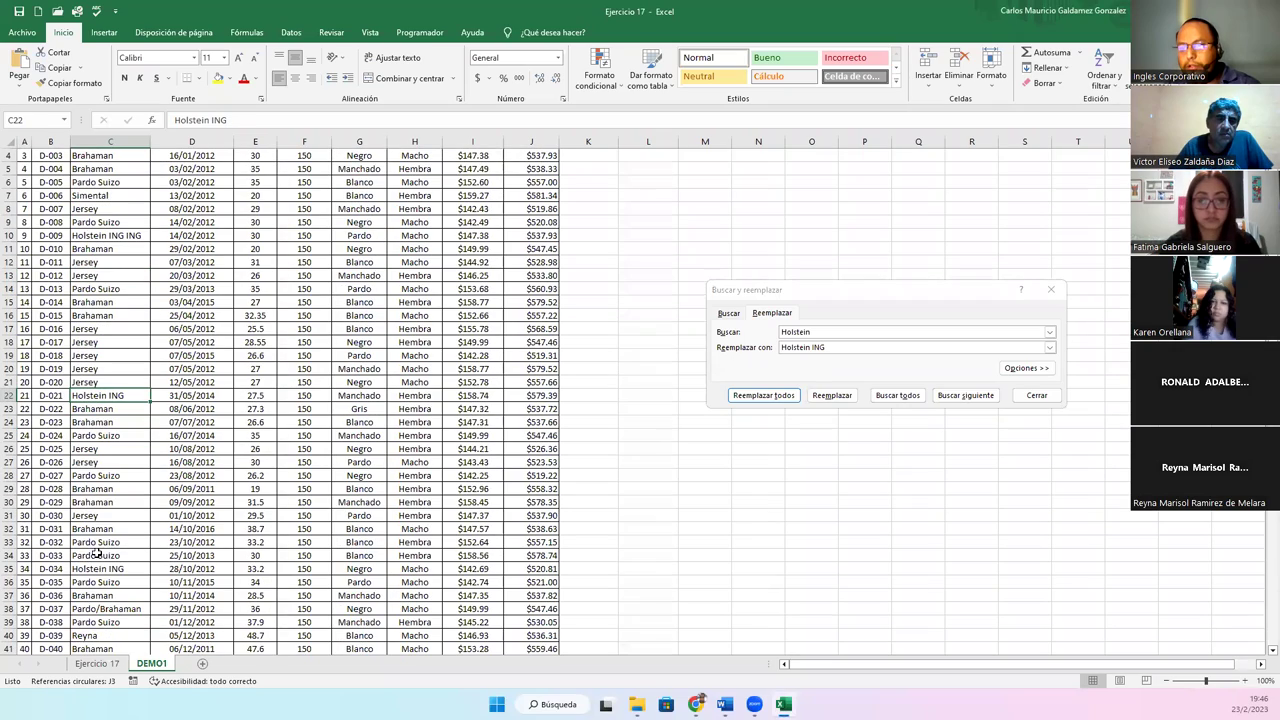
left_click(97, 569)
scroll(105, 556, "down", 6)
scroll(130, 545, "down", 4)
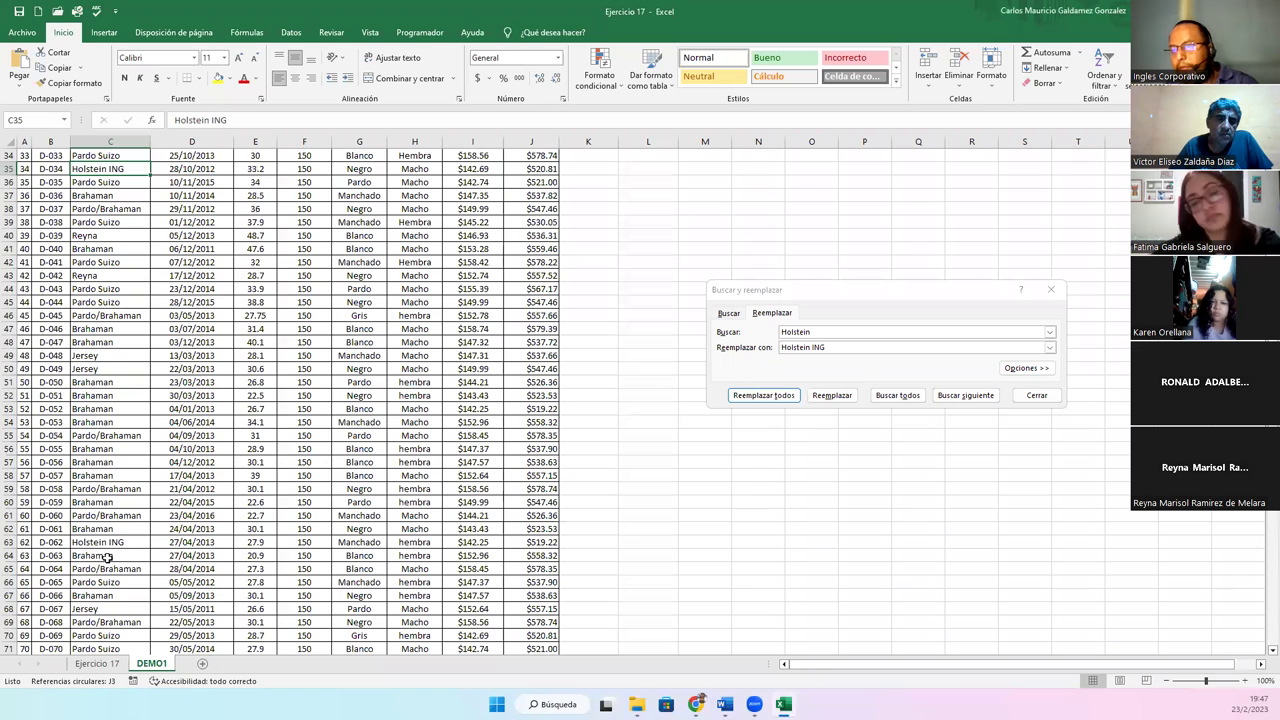
left_click(104, 543)
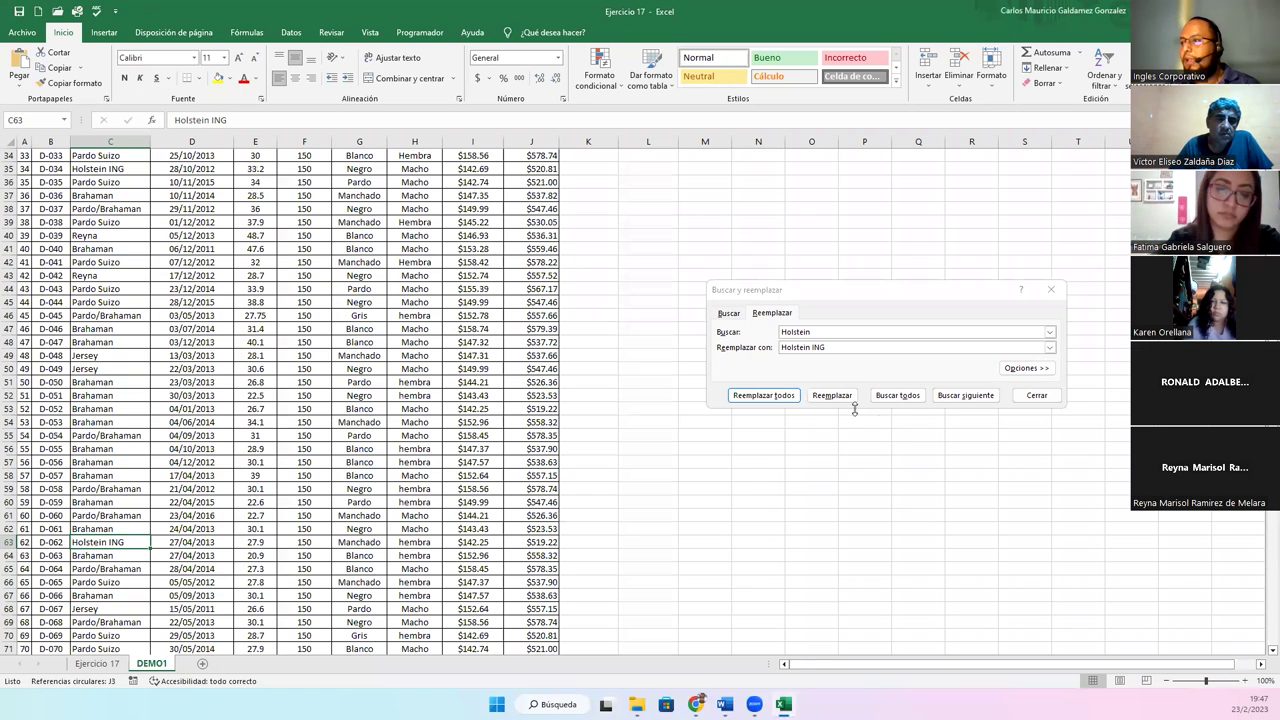
Find all cells containing Holstein ING and enlarge the results list to show every match.
left_click(810, 347)
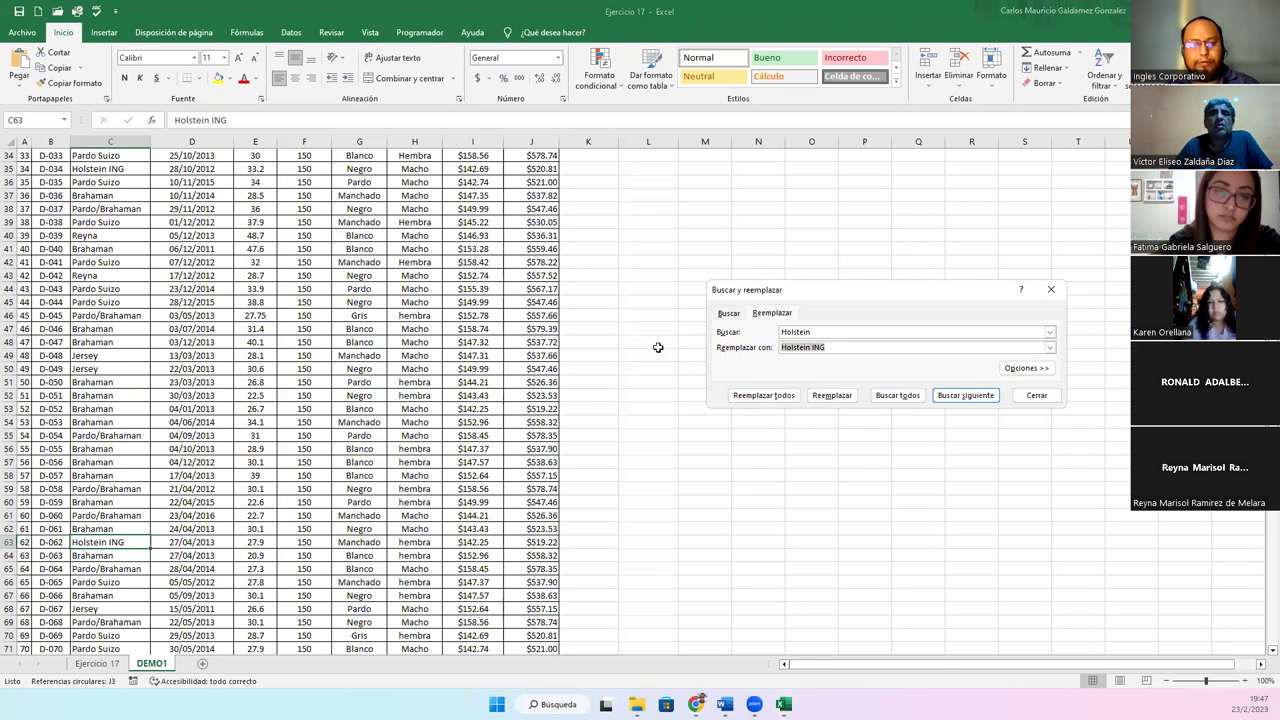
left_click(722, 318)
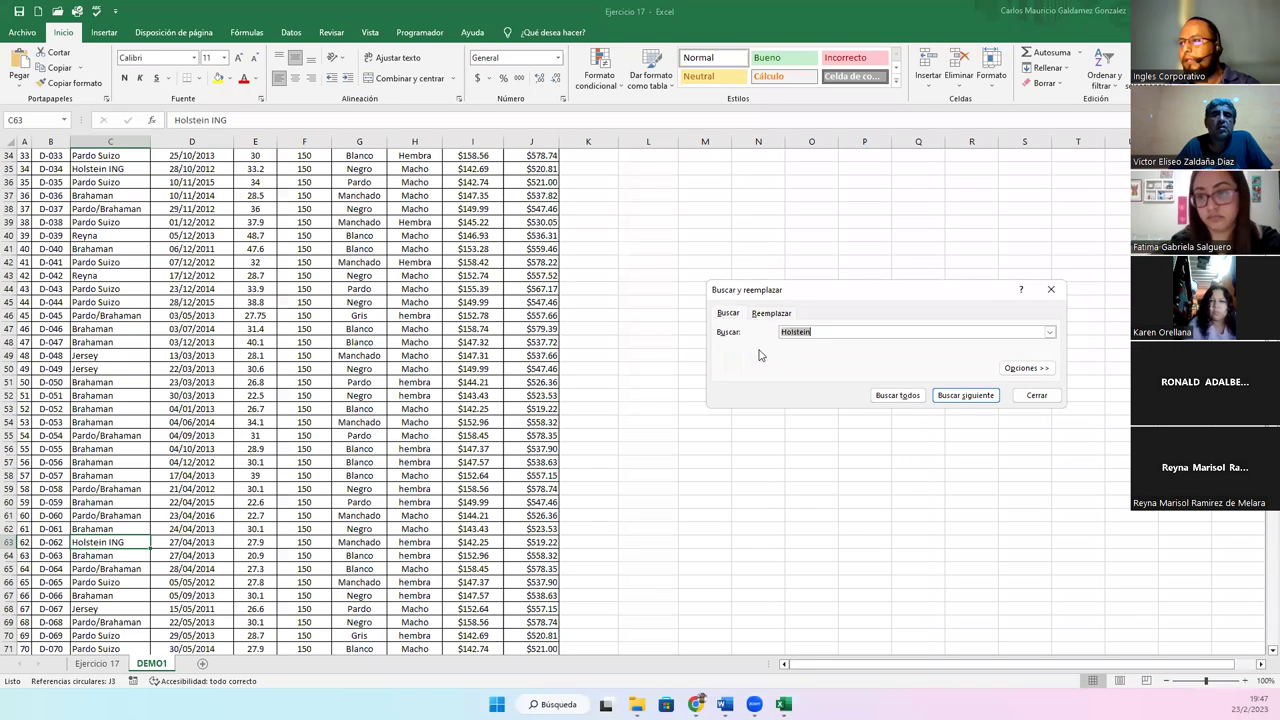
left_click(896, 398)
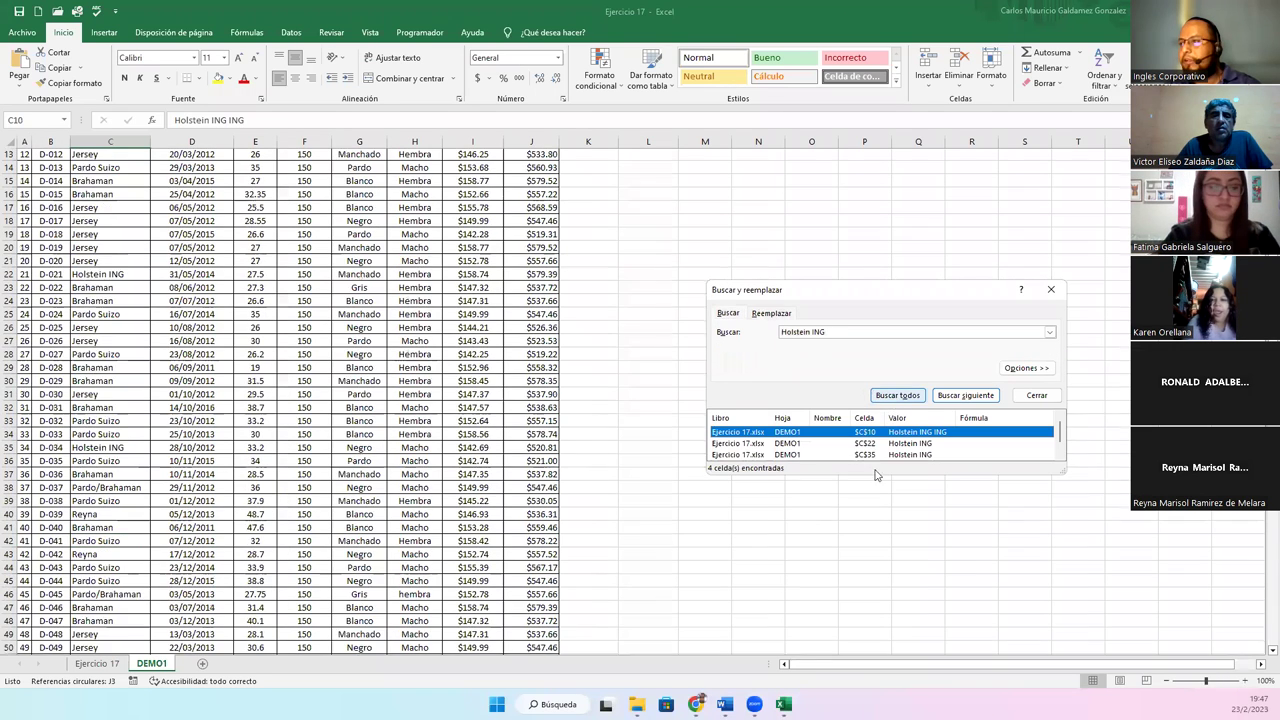
left_click_drag(818, 477, 807, 582)
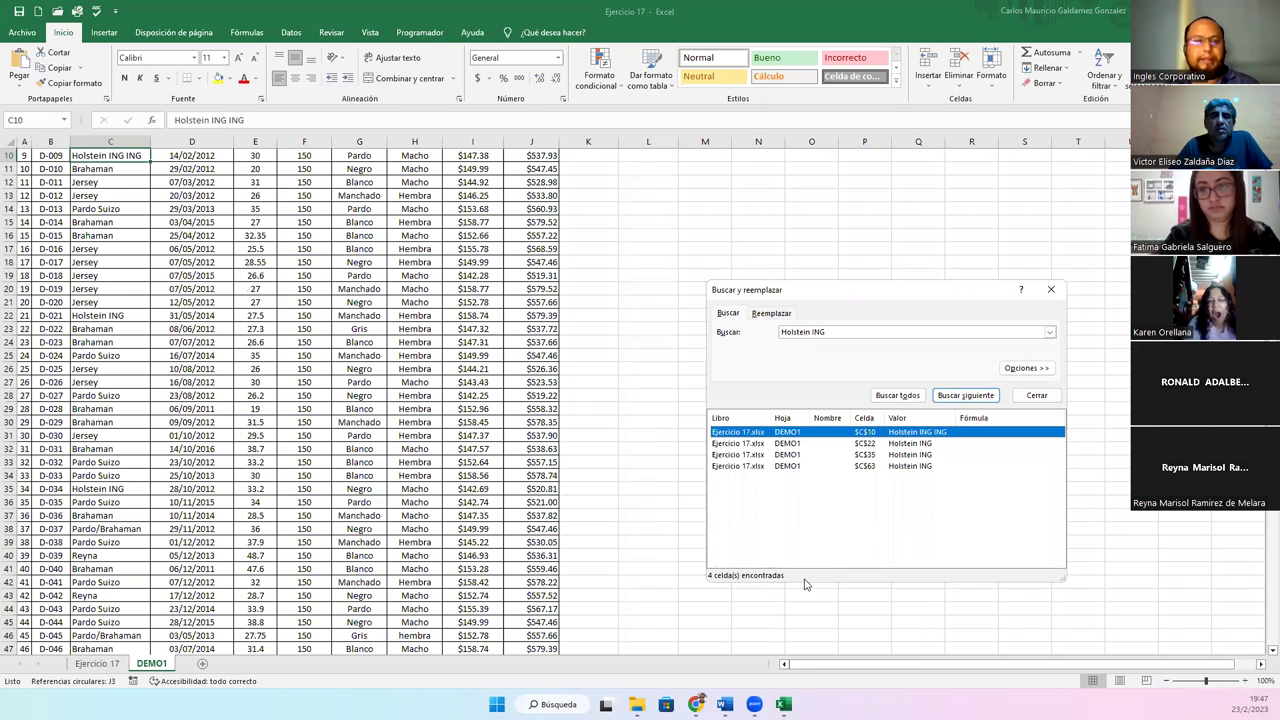
Return to replace mode and shorten the search term to Holstein, keeping Holstein ING as the replacement text.
left_click(775, 315)
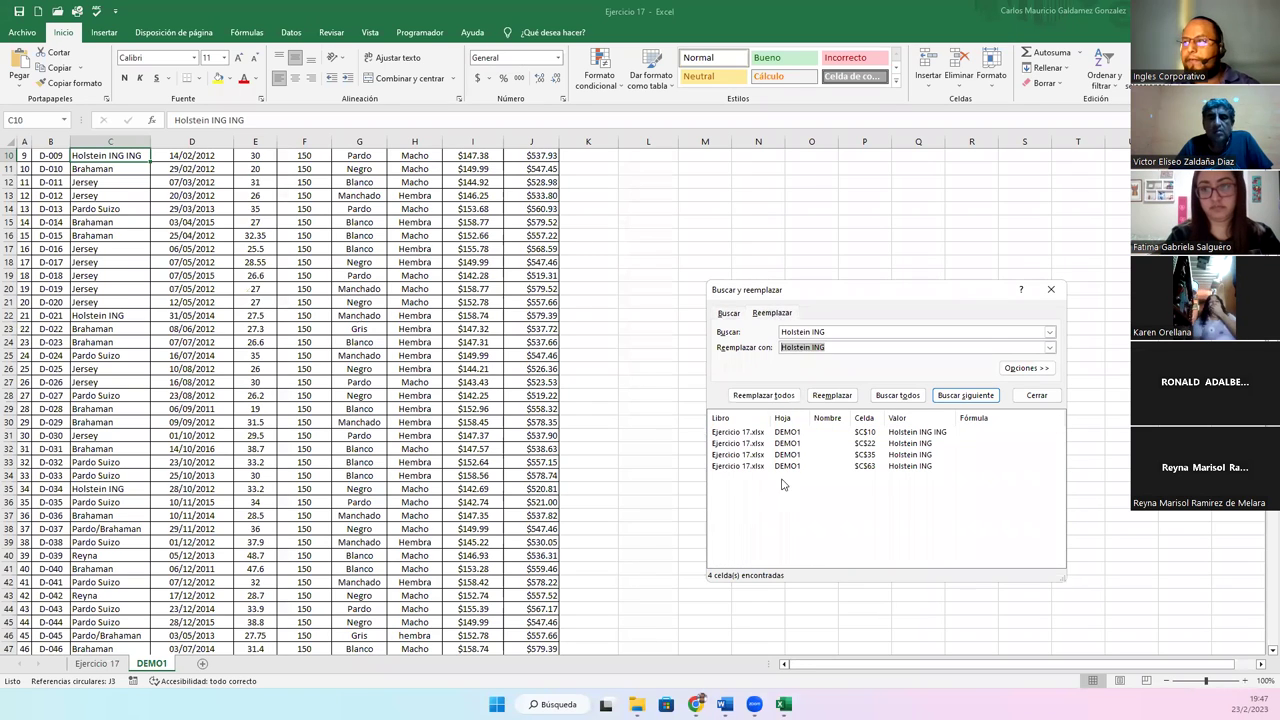
left_click_drag(813, 331, 845, 334)
key("BackSpace")
left_click(832, 348)
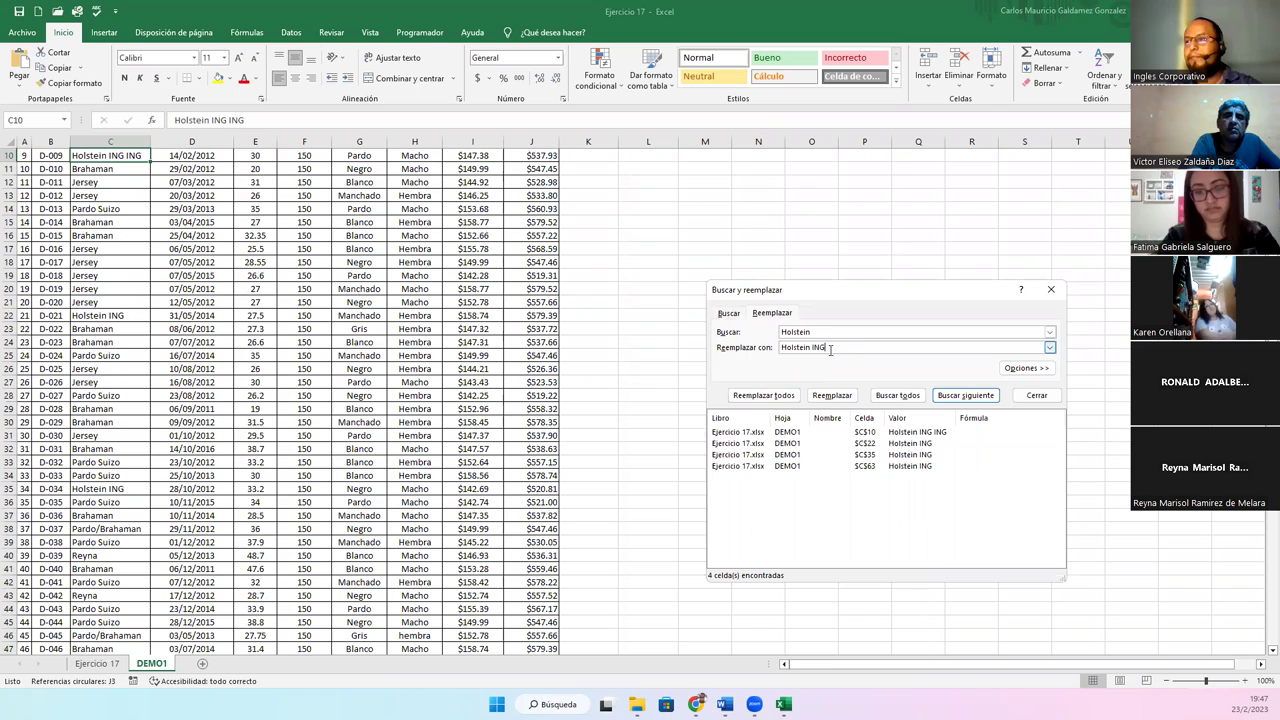
left_click(252, 381)
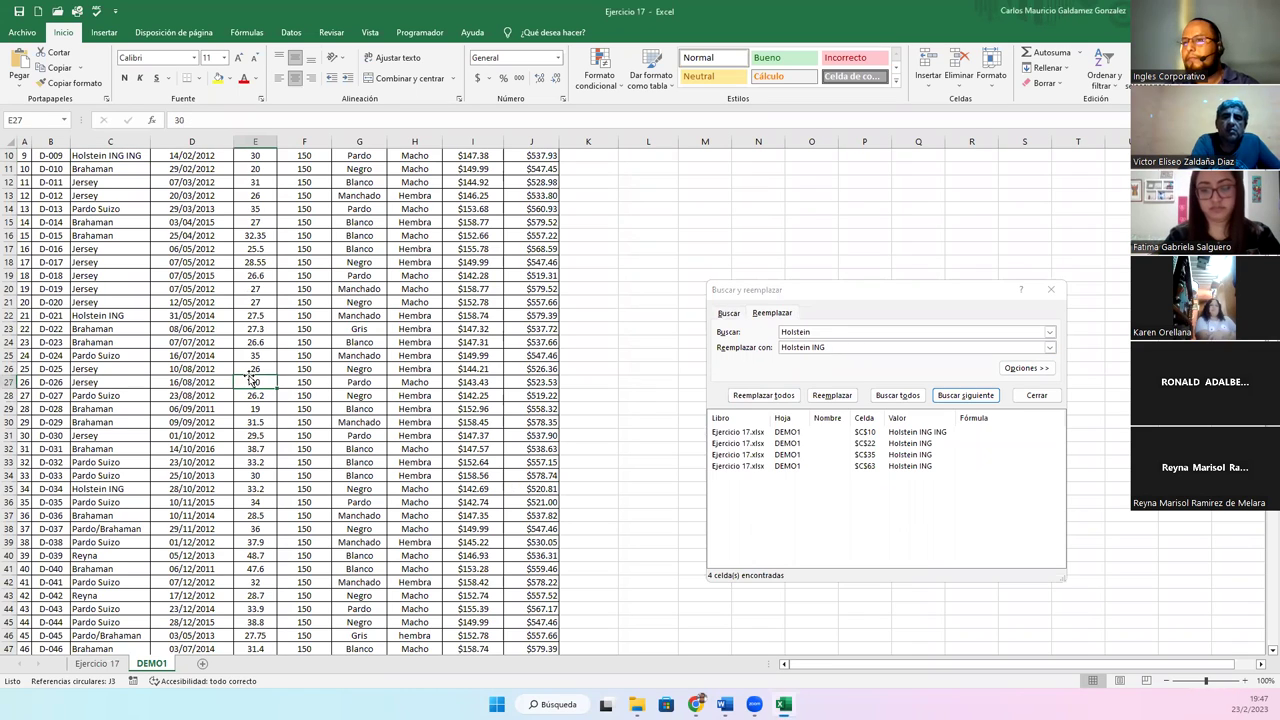
left_click(826, 332)
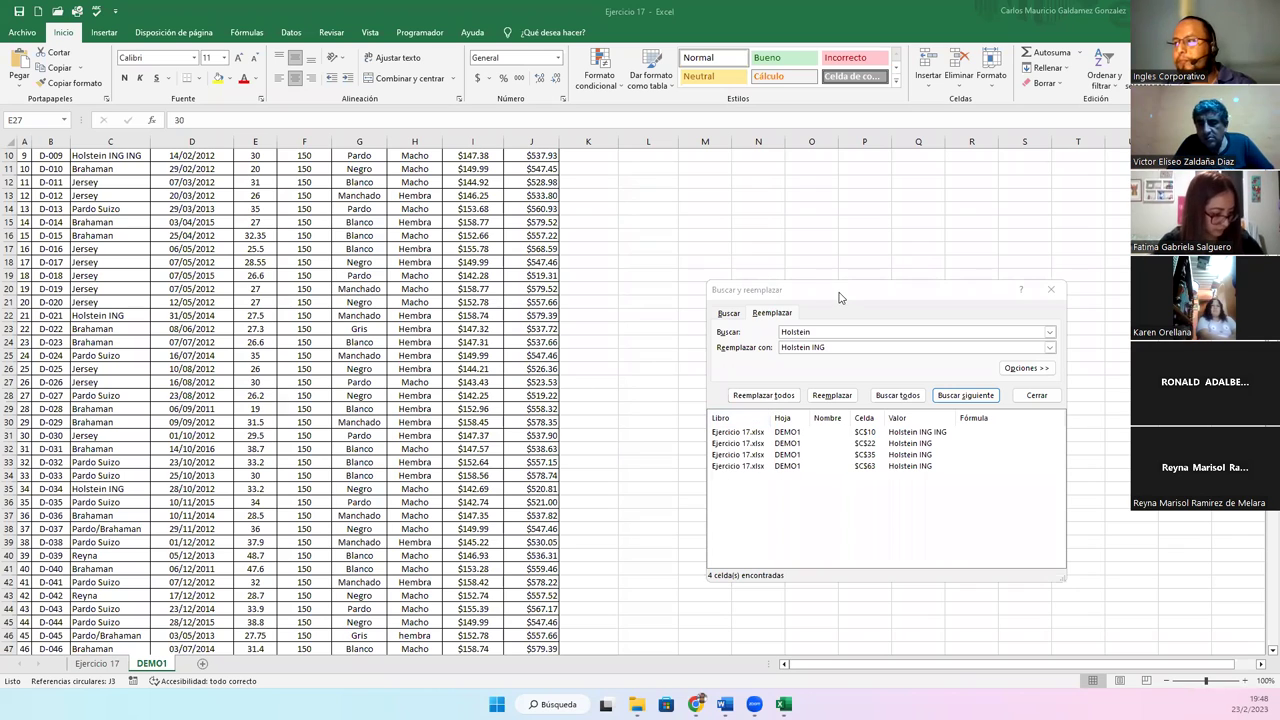
Set up a replacement of Macho with Masculino and list every cell that matches the search term.
left_click_drag(840, 297, 784, 196)
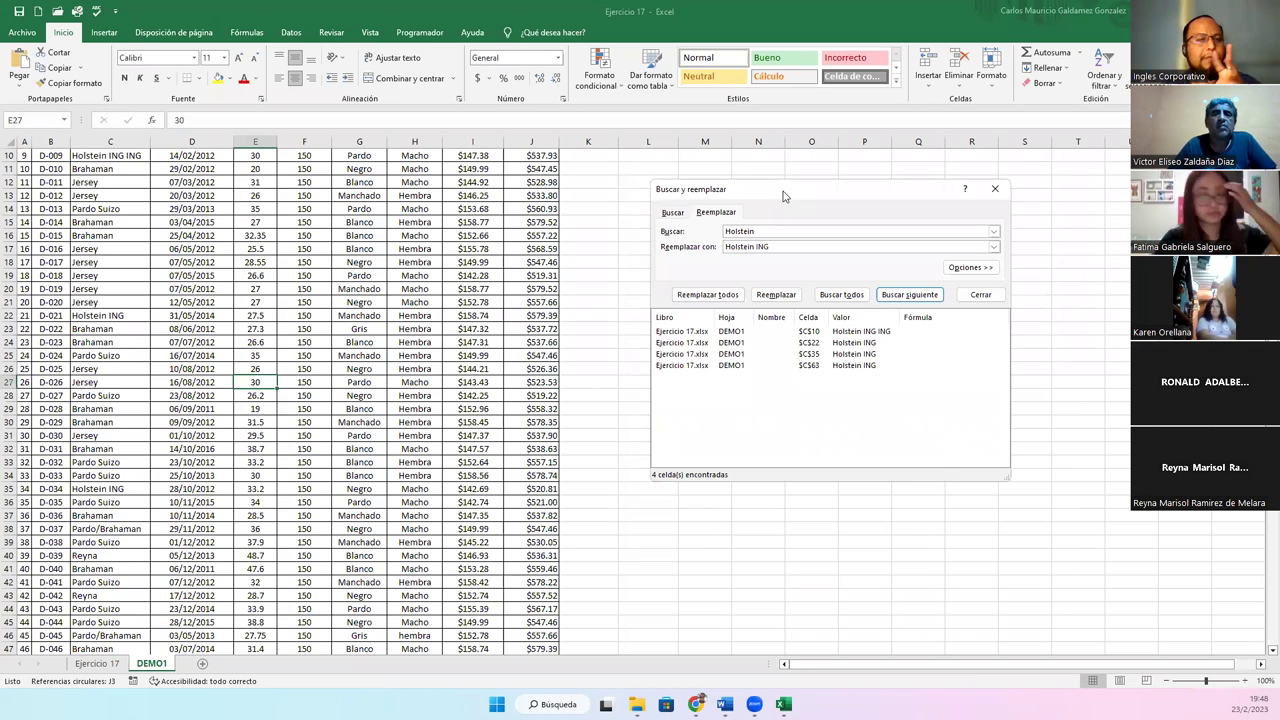
left_click(698, 219)
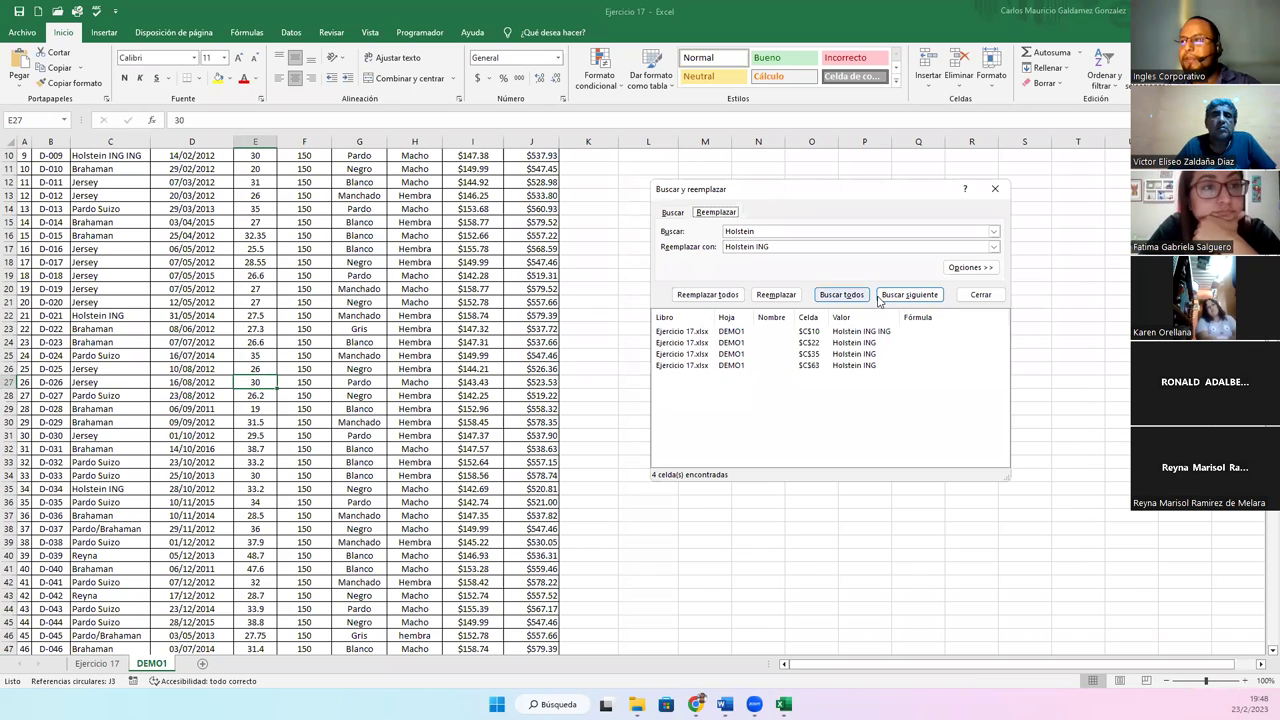
double_click(748, 232)
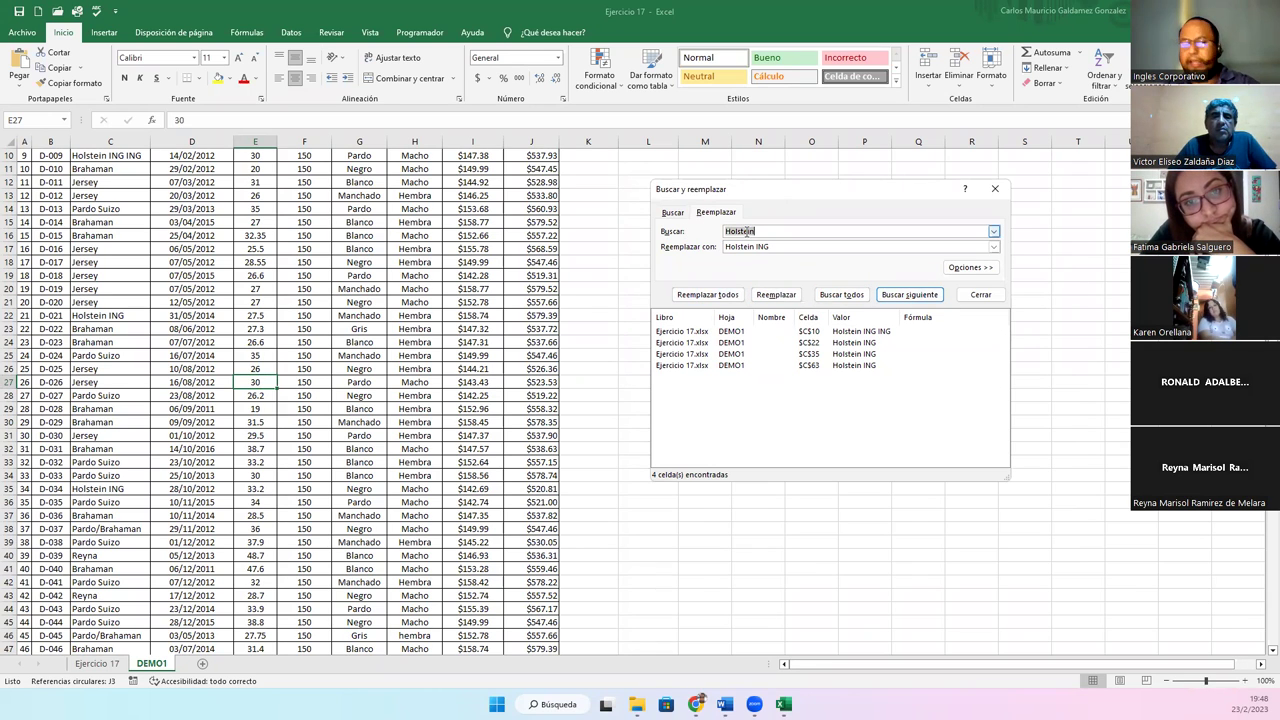
scroll(410, 286, "up", 3)
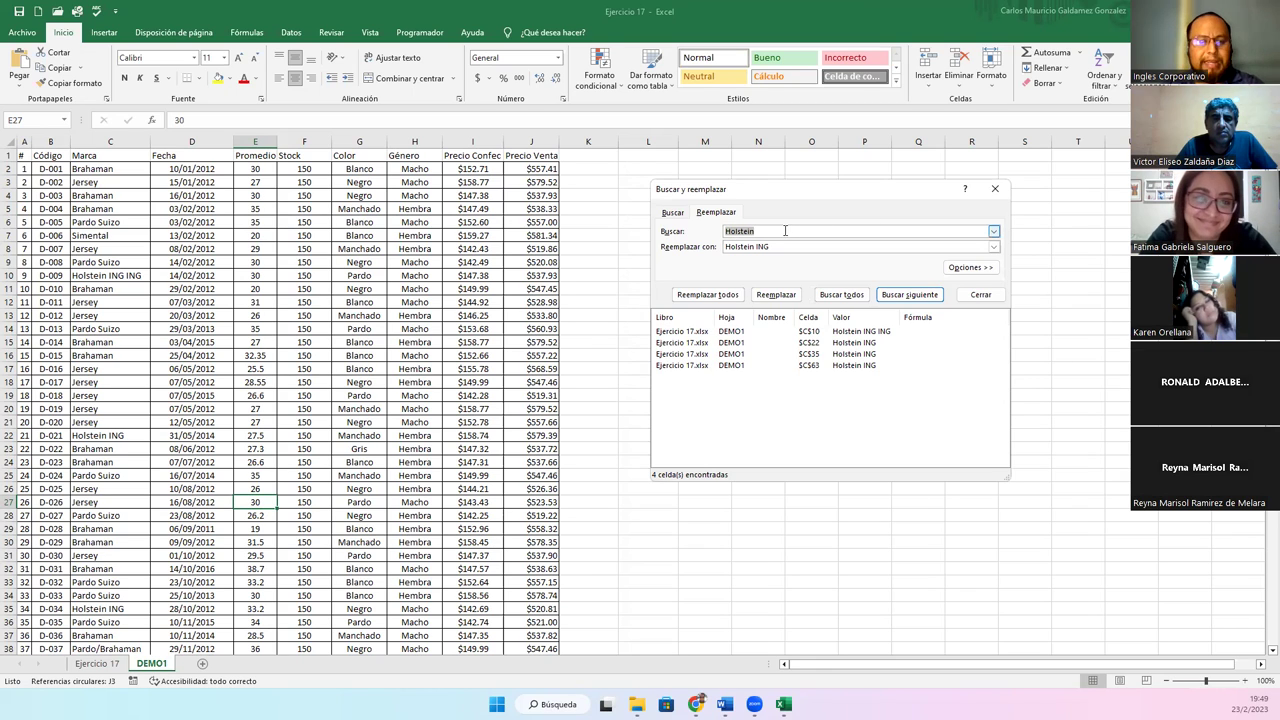
type("G")
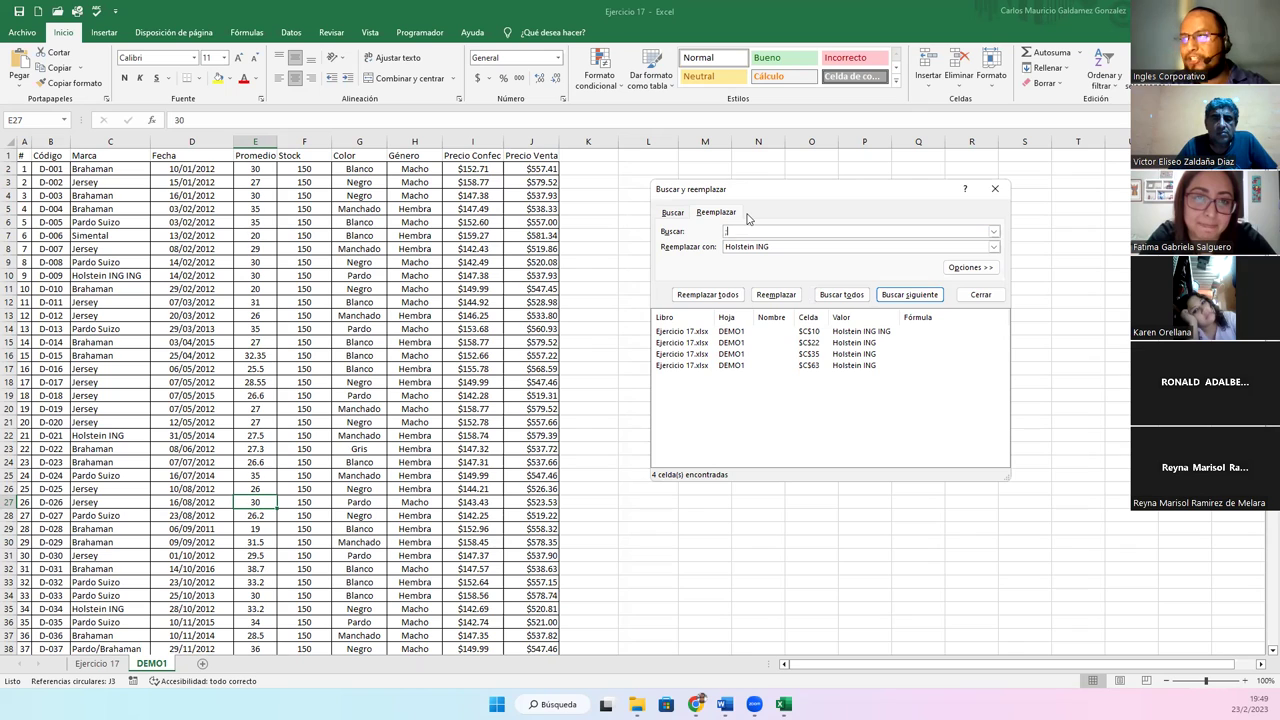
key("Tab")
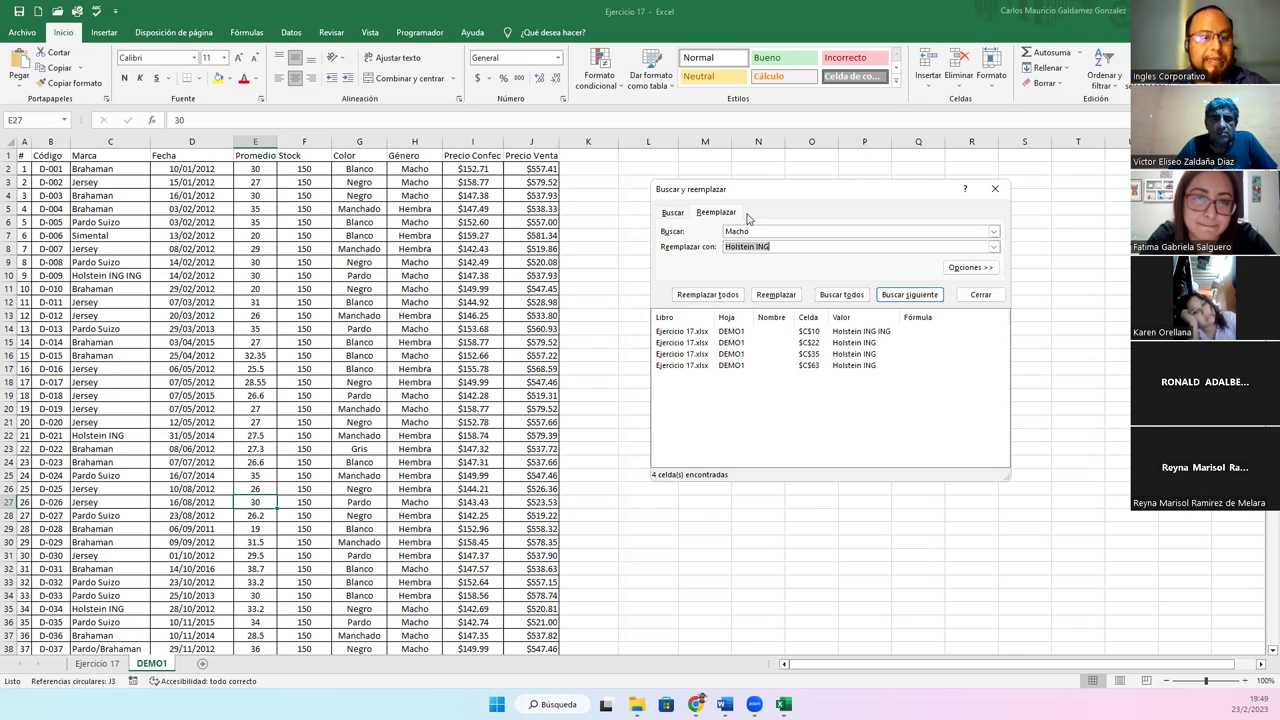
type("Mascu")
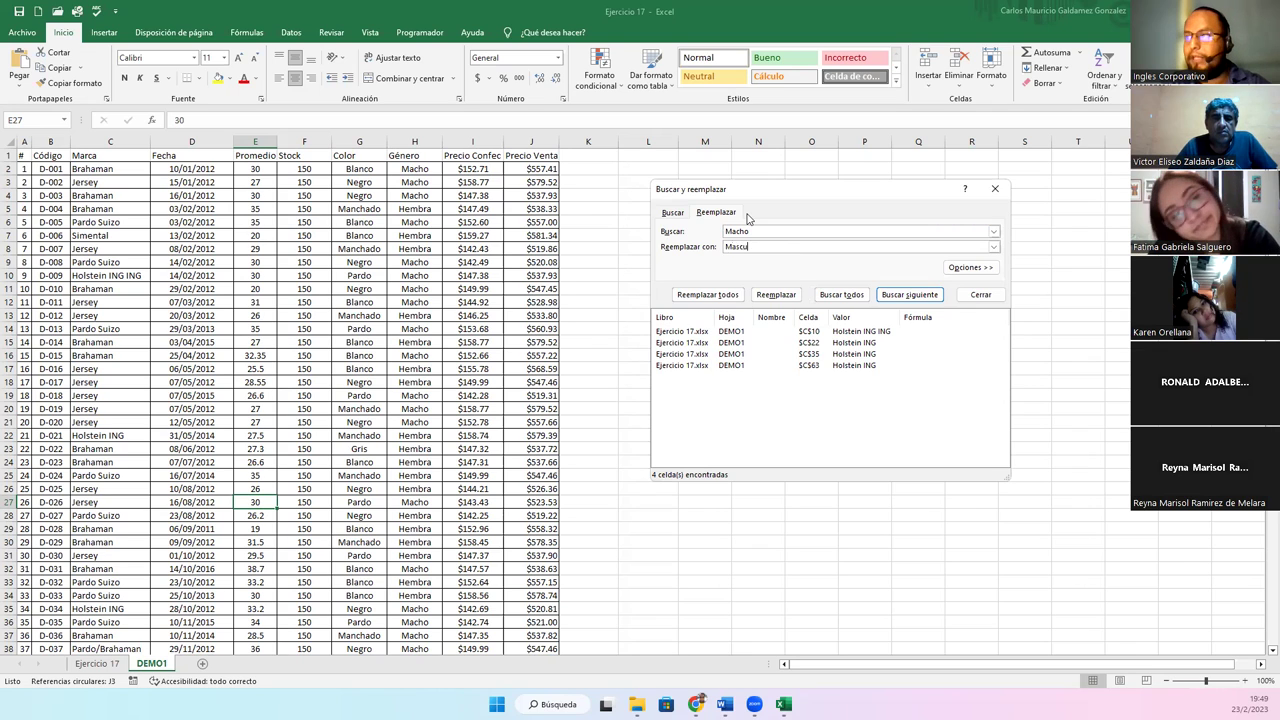
type("lino")
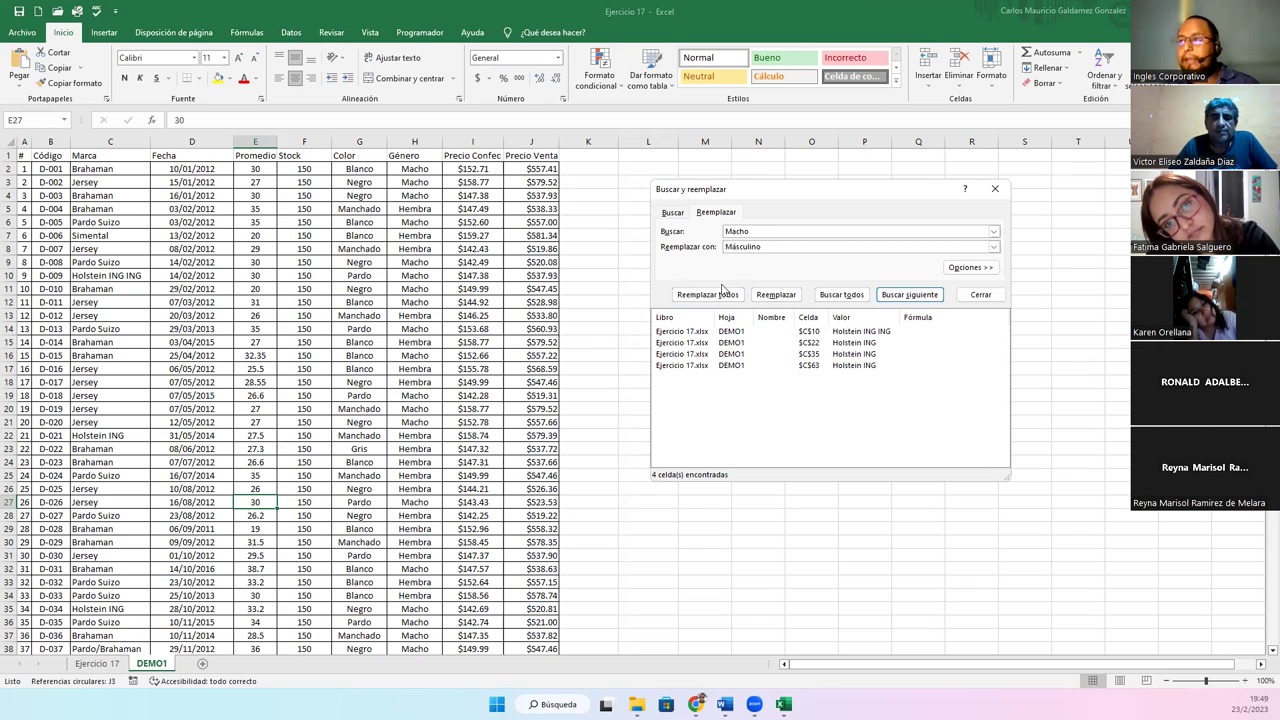
left_click(848, 296)
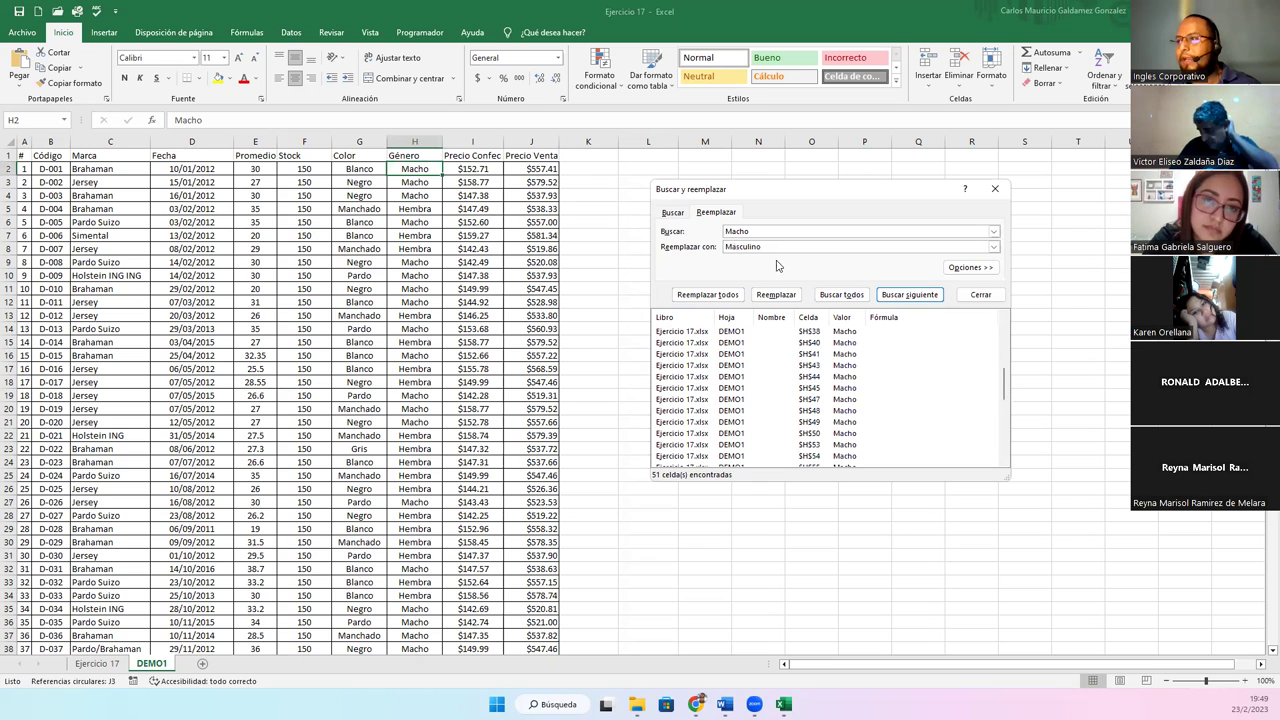
left_click(825, 295)
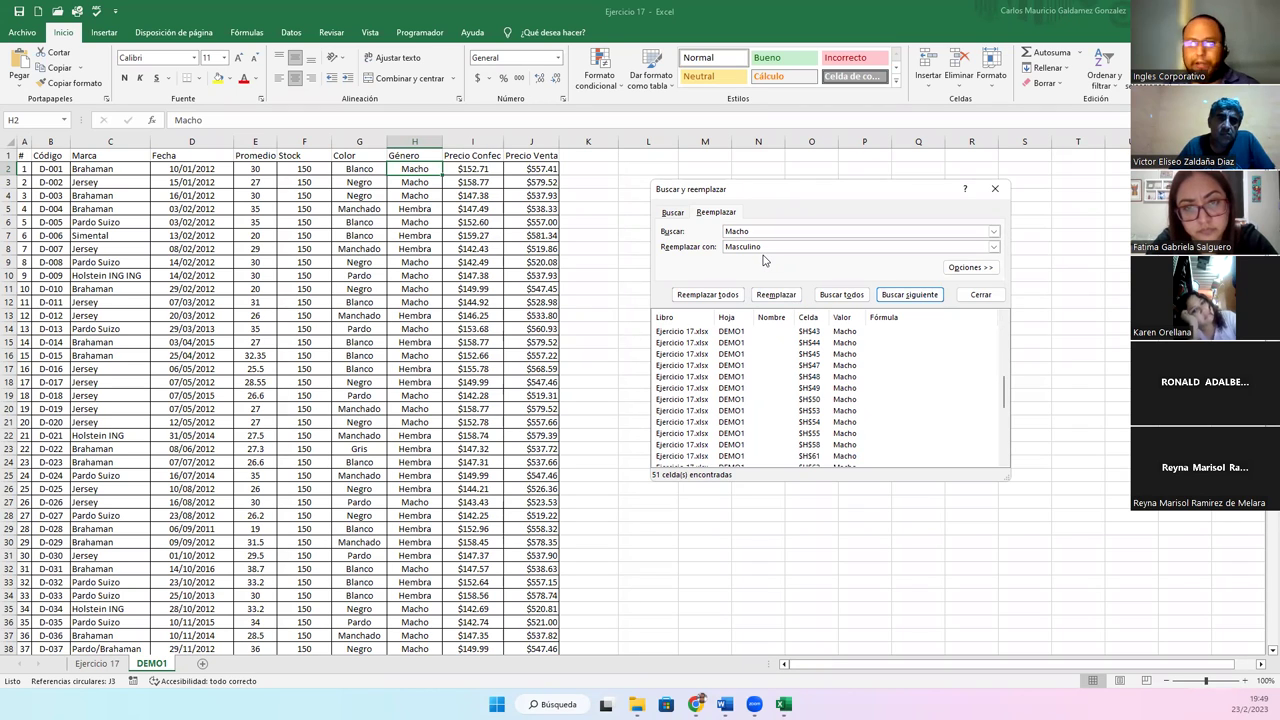
Rename the Género column header in H1 as Sexo.
left_click(400, 157)
type("Se")
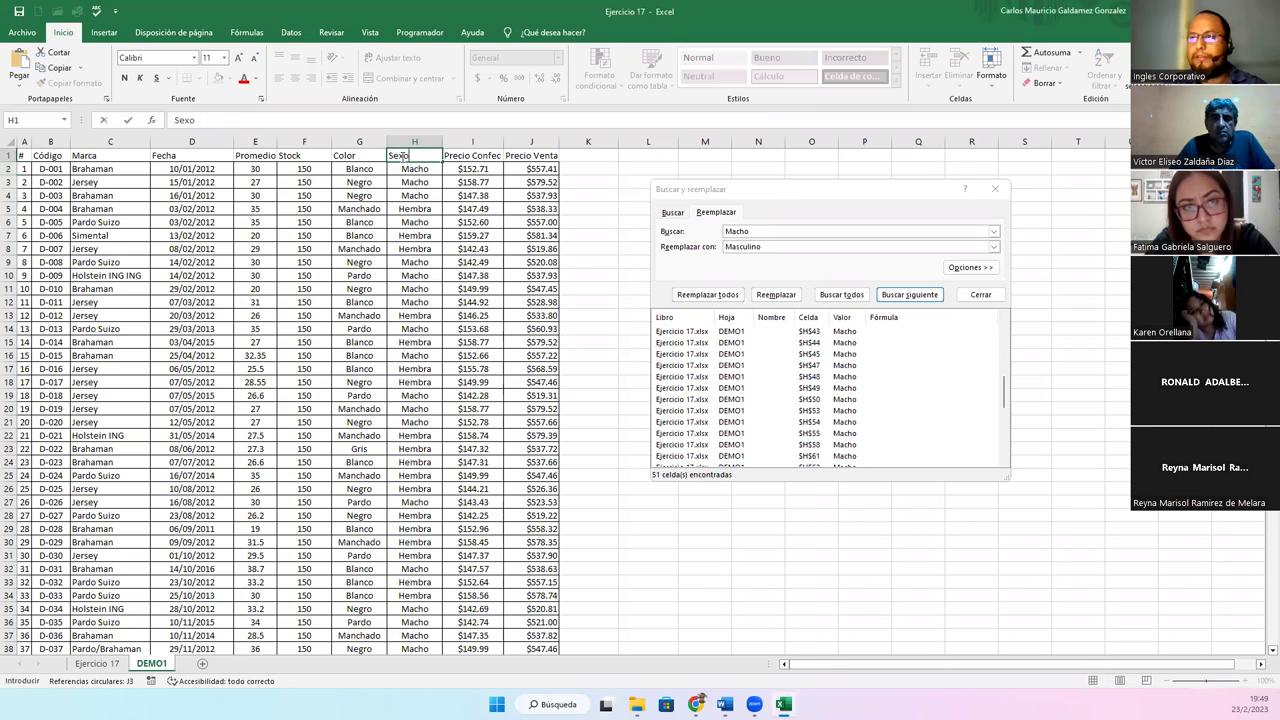
type("xo")
key("Return")
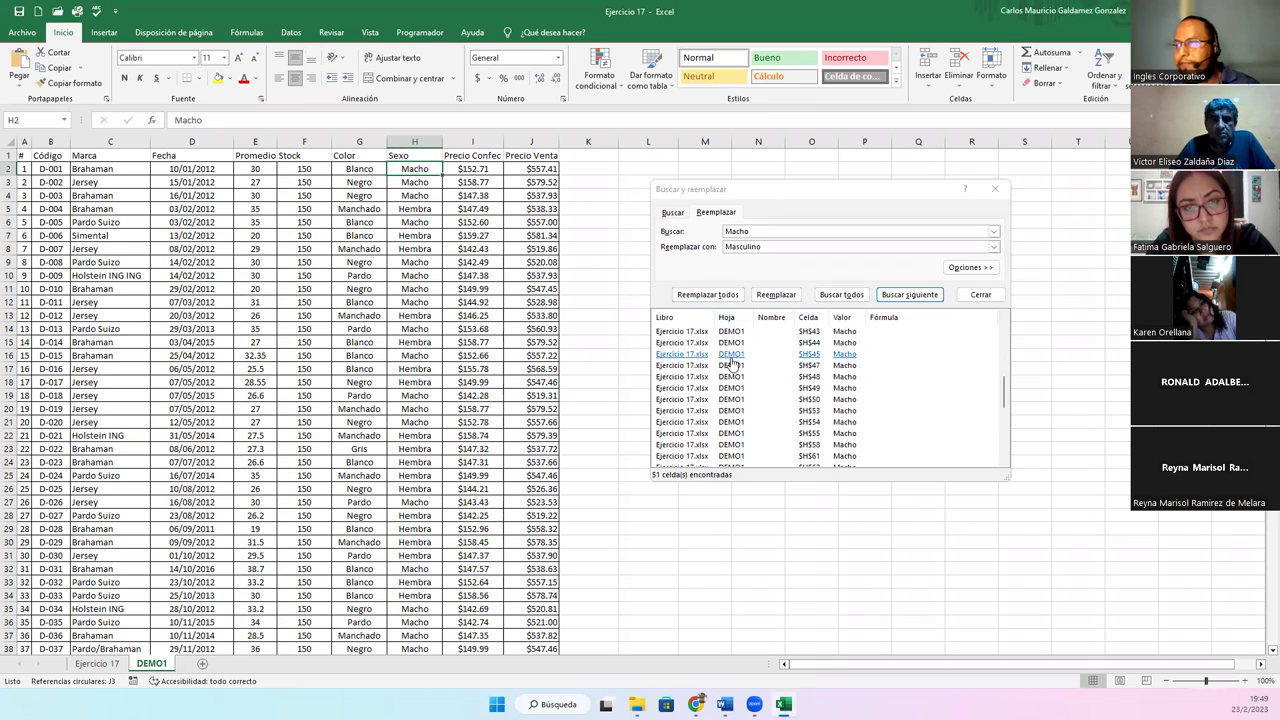
Replace all occurrences of Macho with Masculino and widen the Valor column of the results list.
left_click(771, 247)
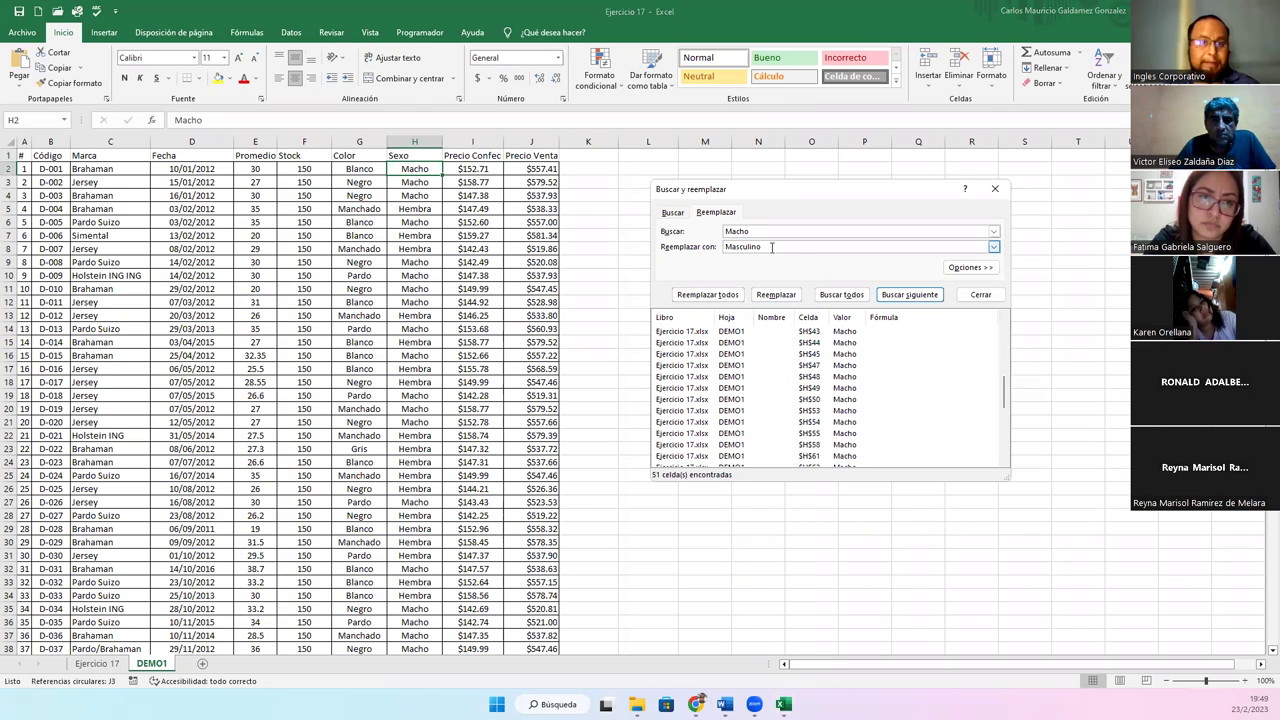
left_click(713, 298)
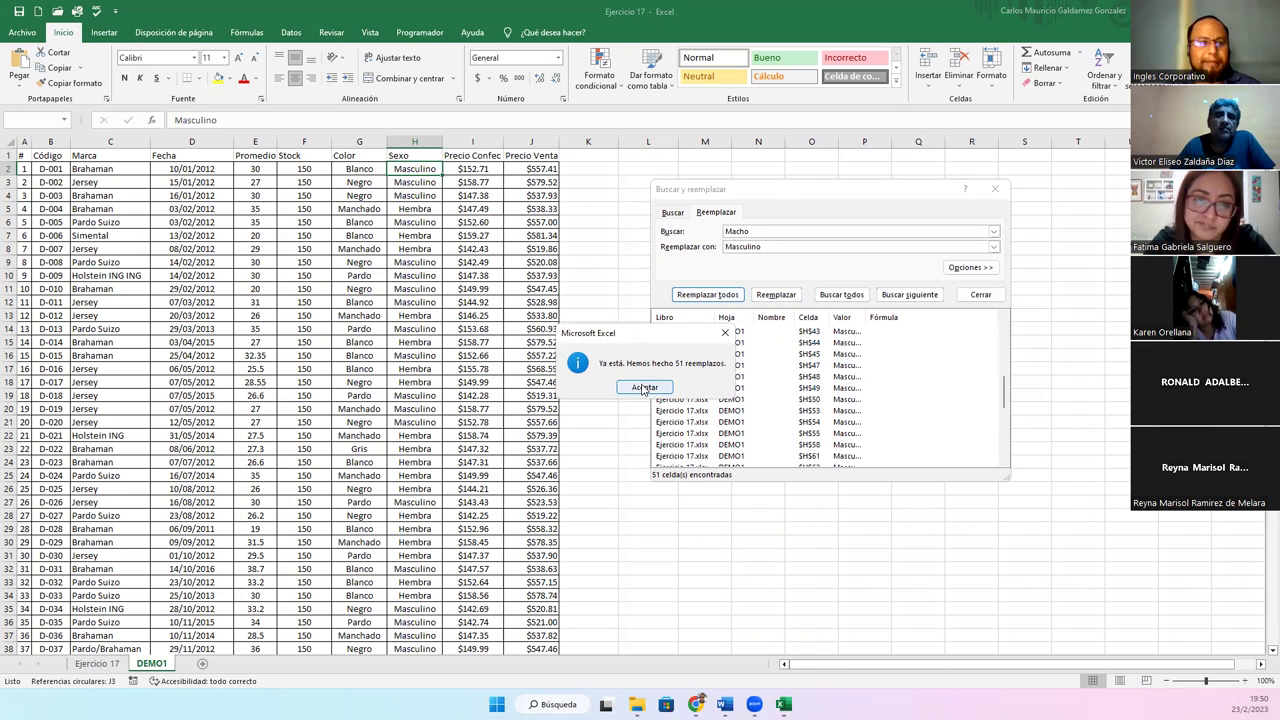
left_click(643, 387)
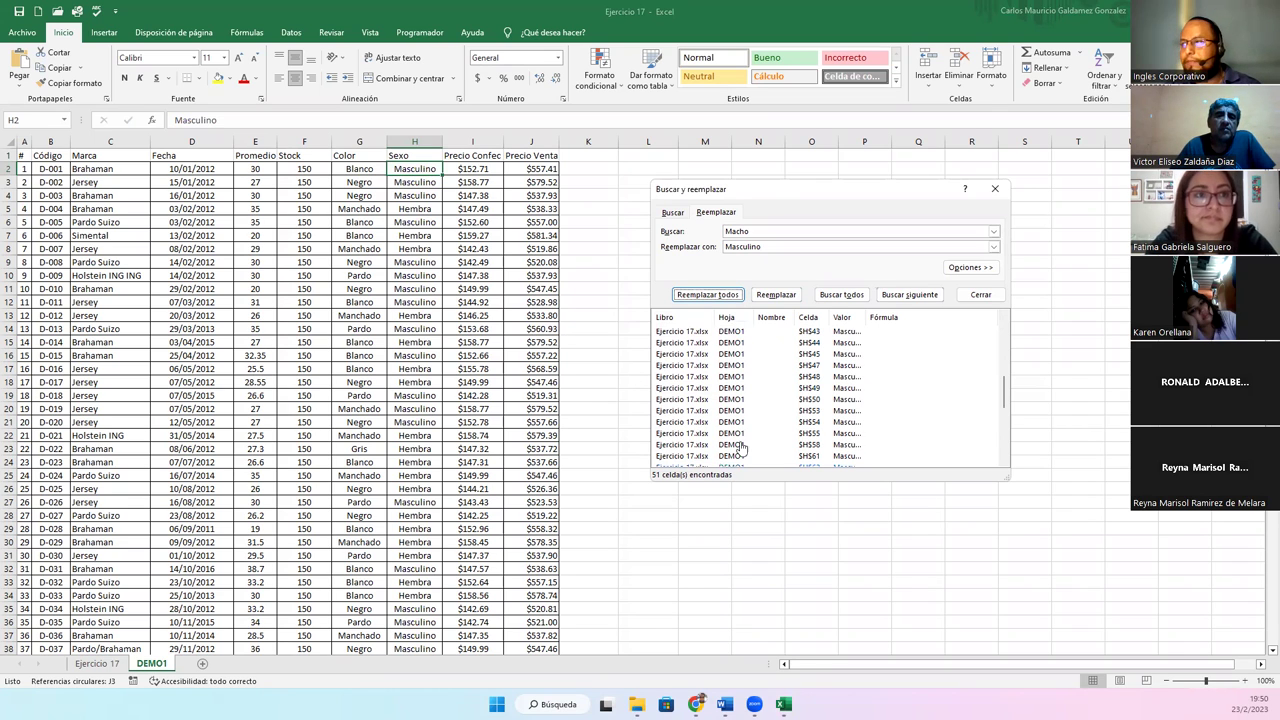
left_click_drag(866, 317, 901, 318)
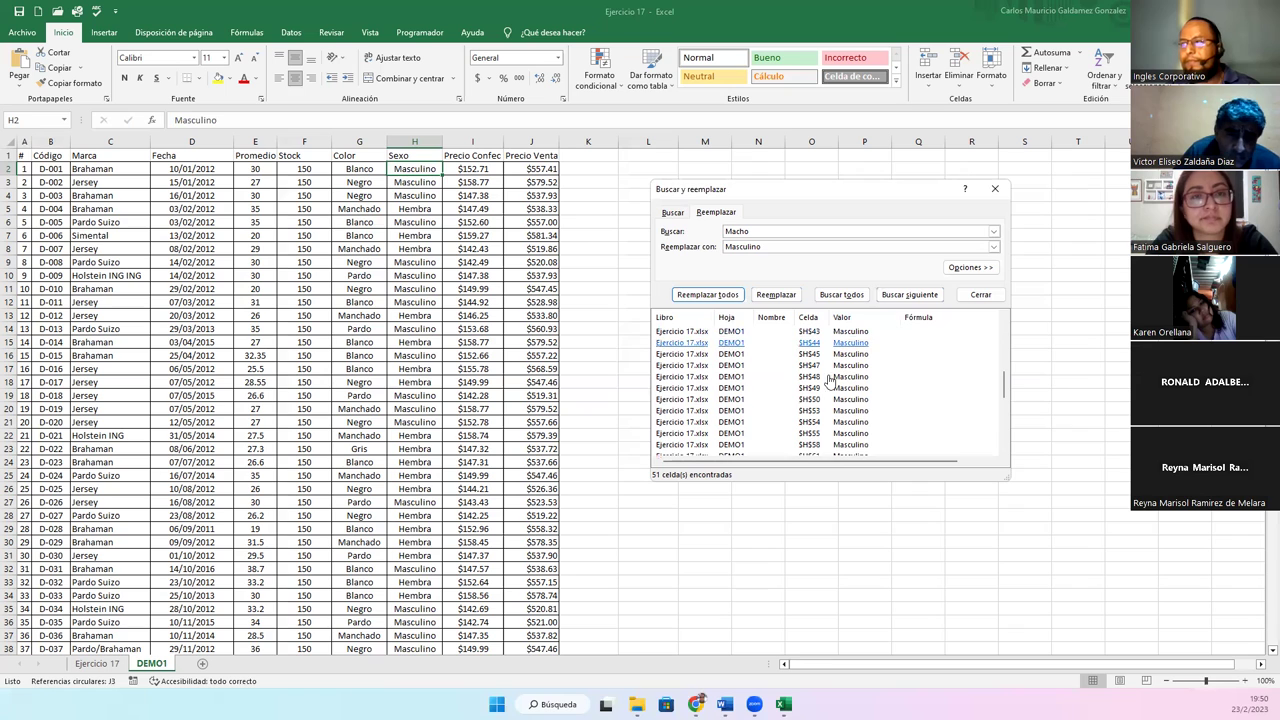
left_click(393, 367)
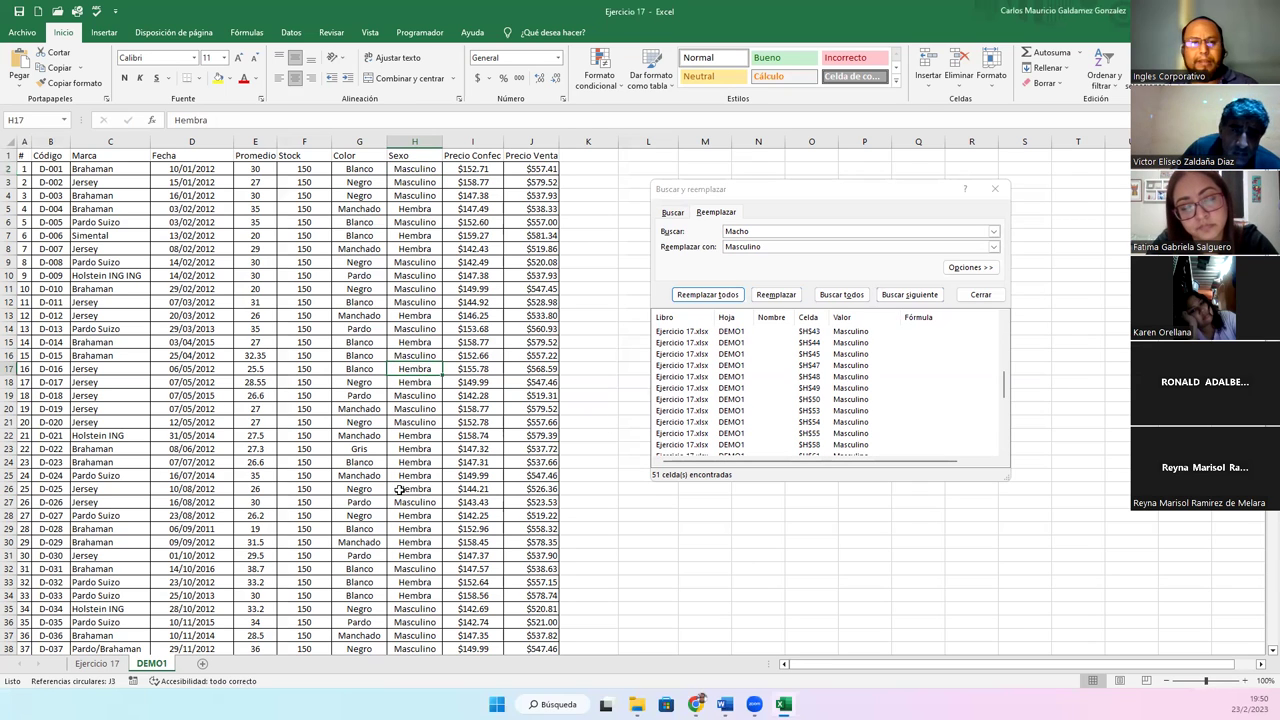
Set up a replacement of Hembra with Femenino and list all matching cells.
double_click(737, 231)
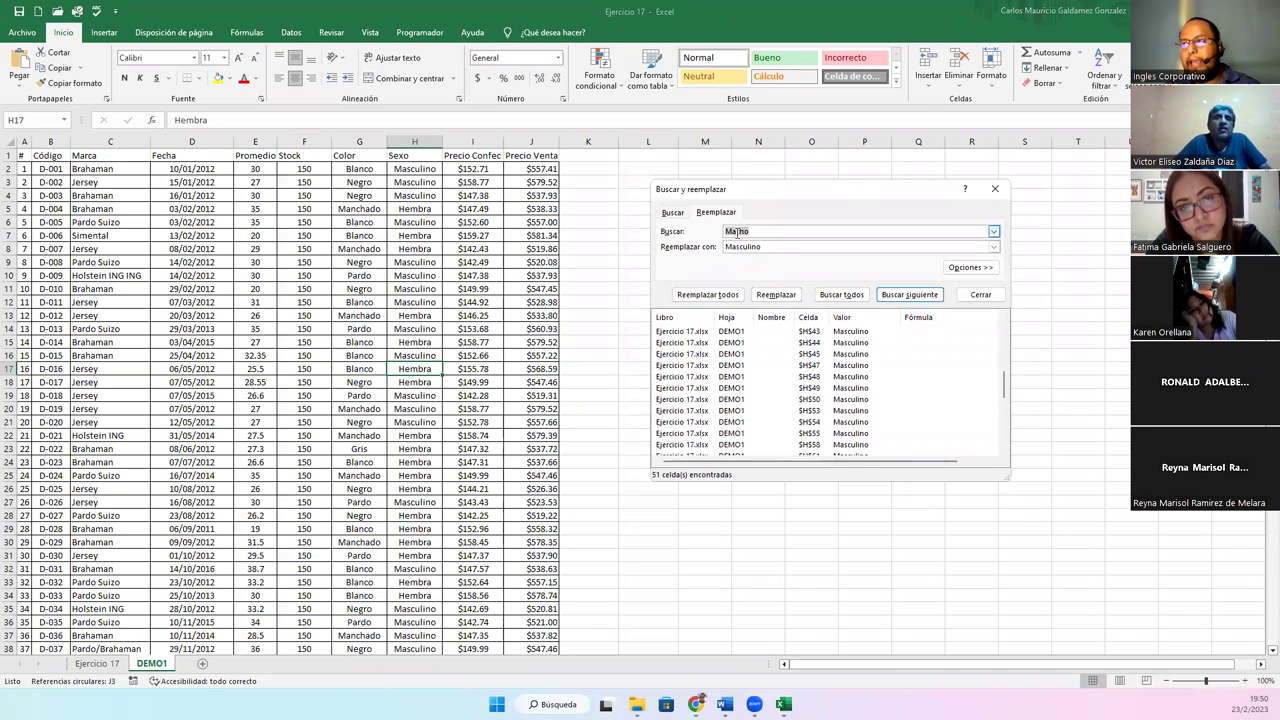
type("Hembra")
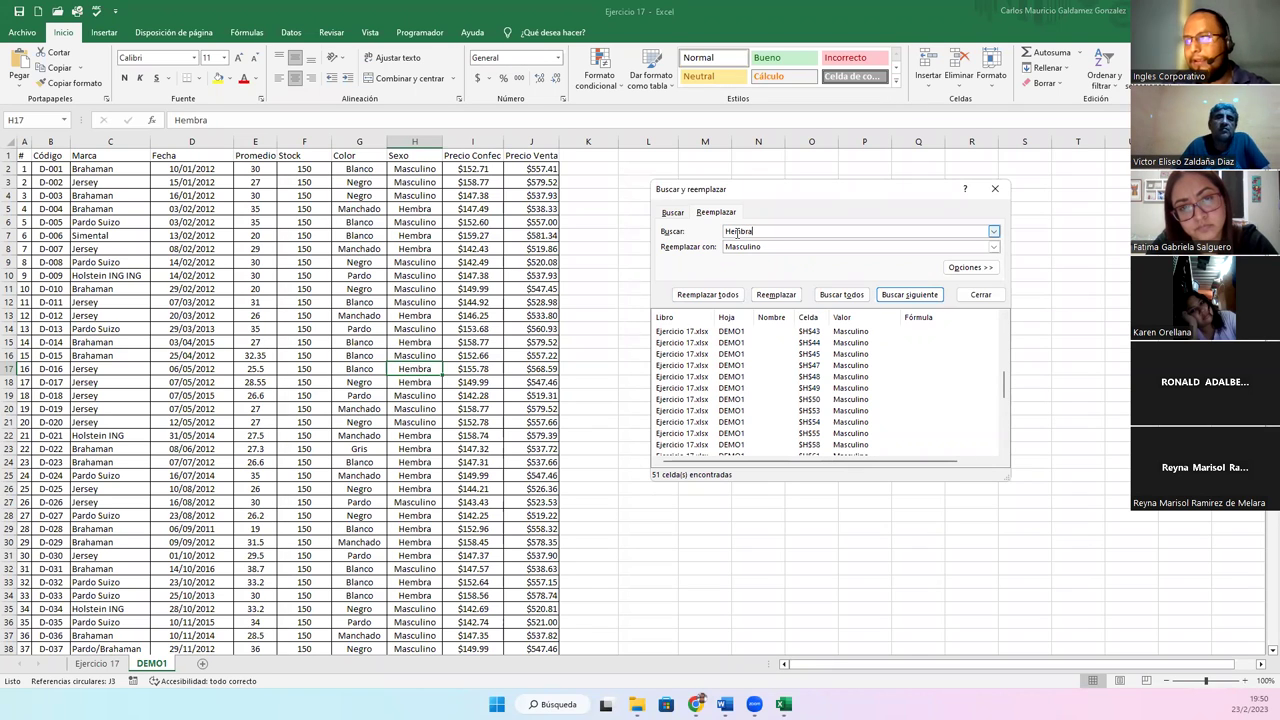
key("Tab")
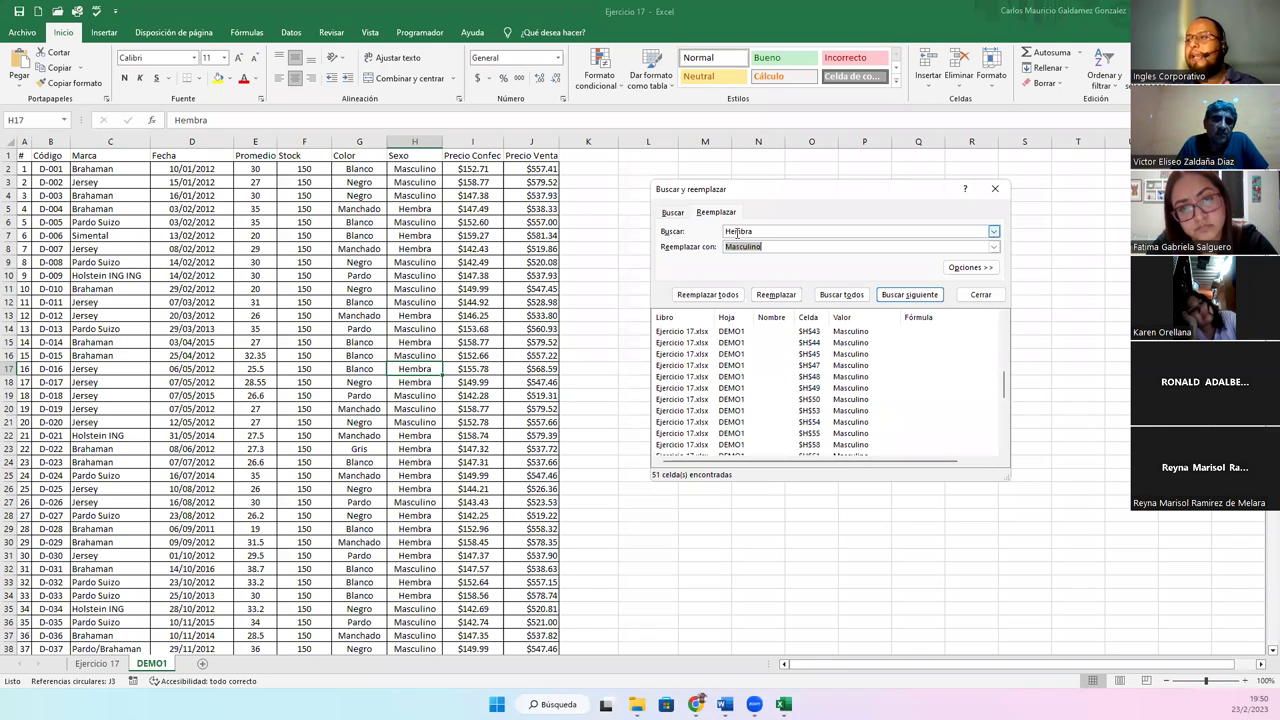
type("Femenino")
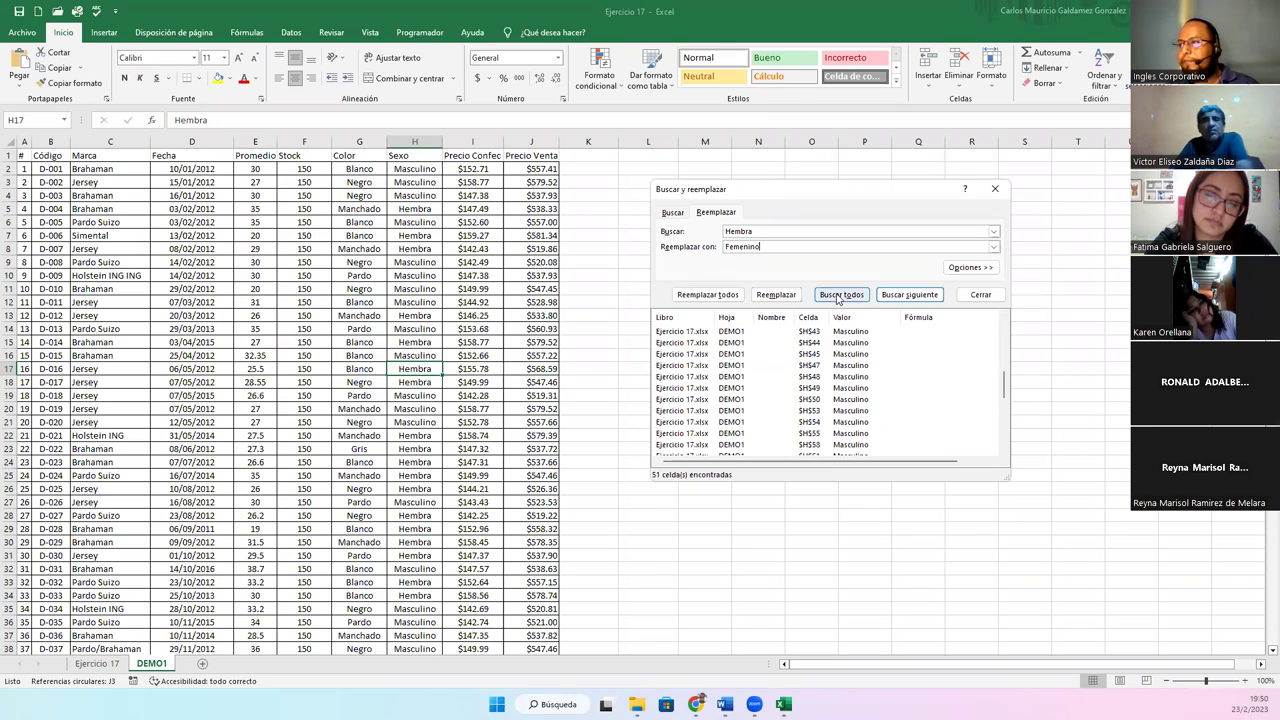
left_click(841, 294)
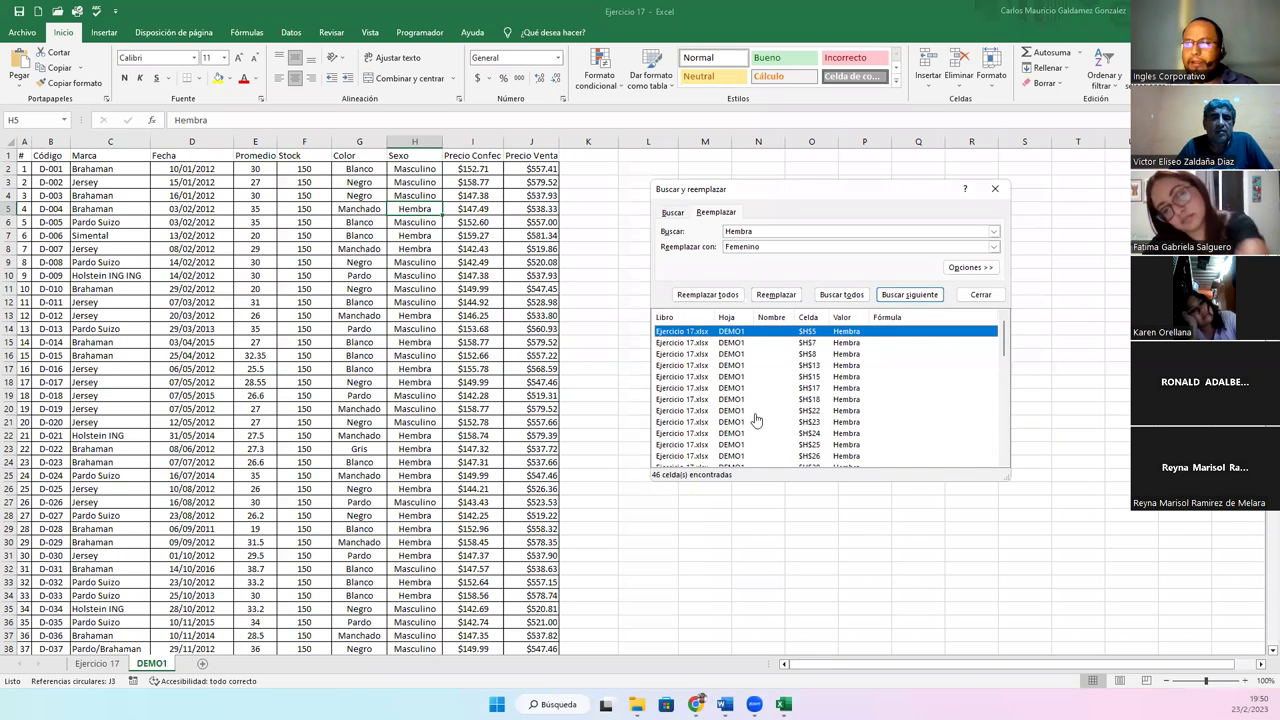
Replace all occurrences of Hembra with Femenino and widen the results list's Valor column to fit the new text.
scroll(722, 410, "down", 2)
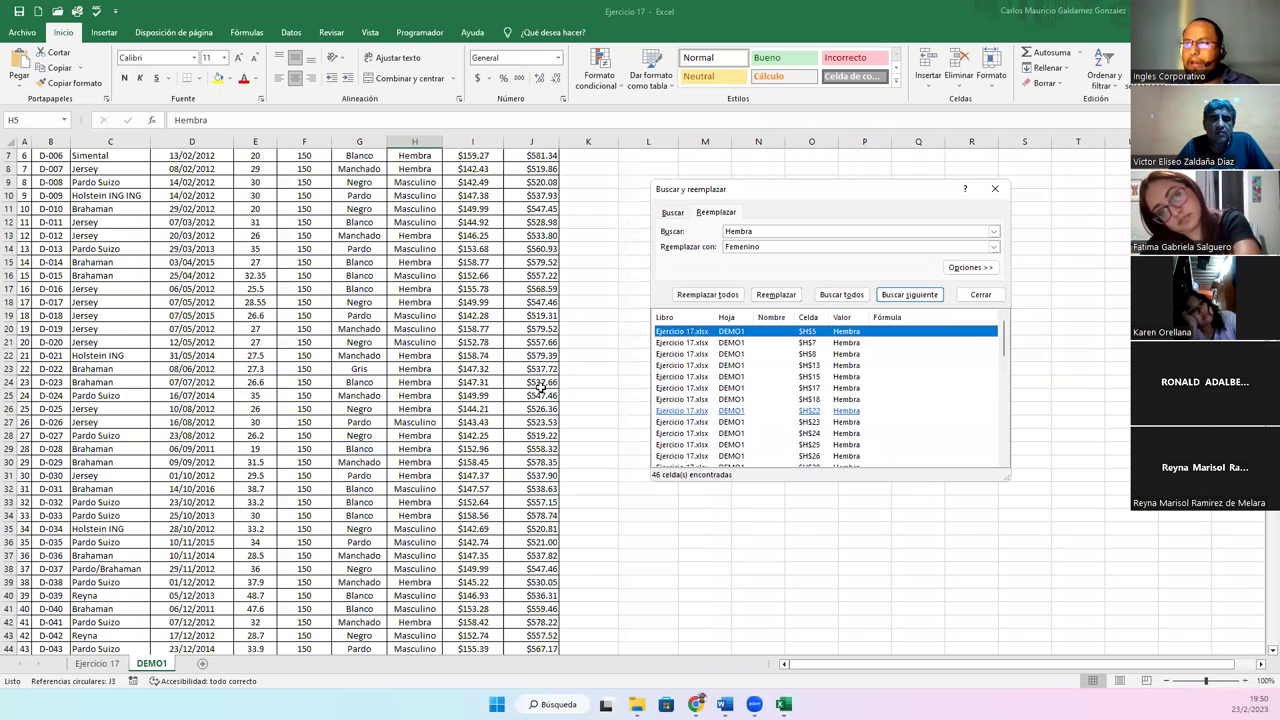
scroll(722, 410, "up", 2)
left_click(720, 295)
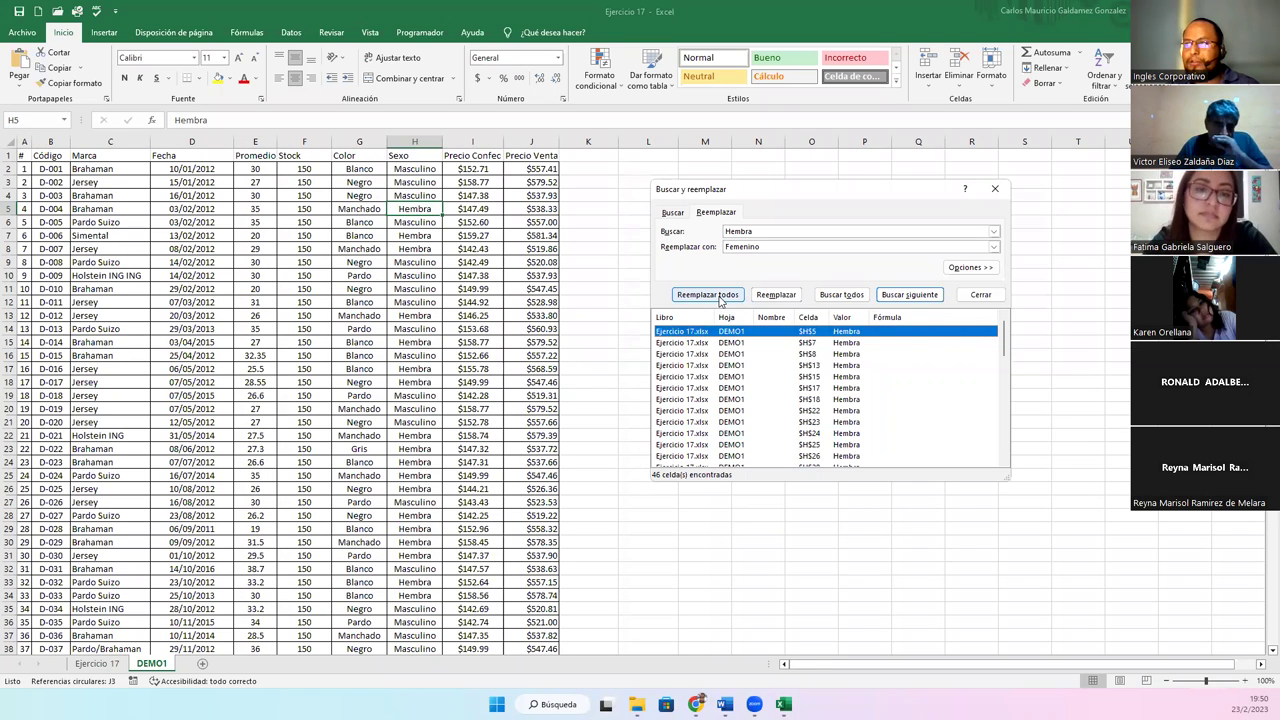
left_click(645, 388)
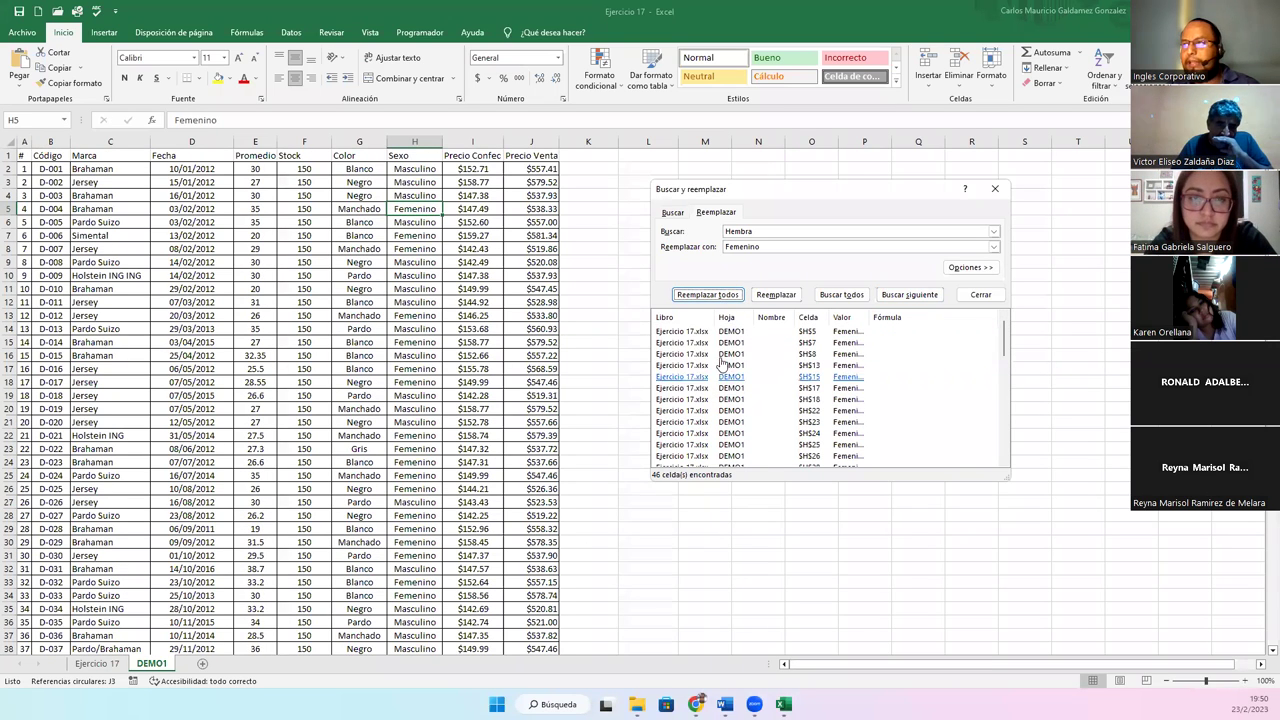
left_click_drag(868, 317, 883, 317)
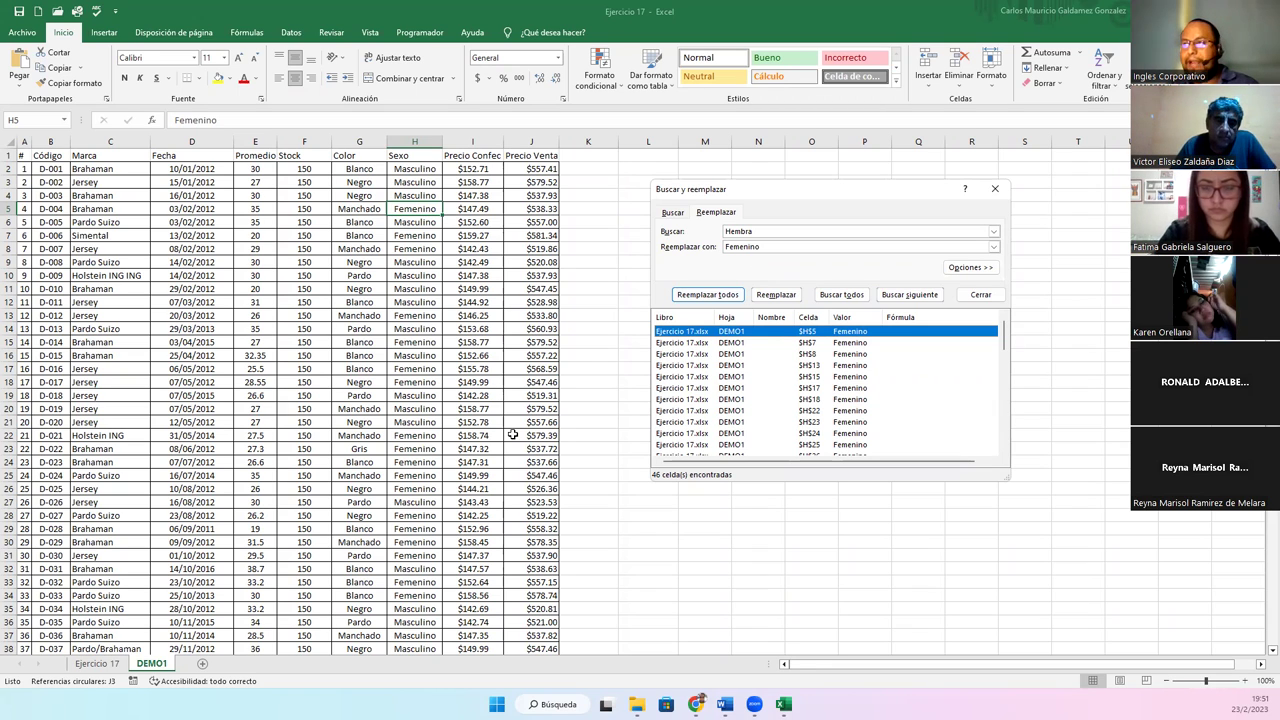
Find all cells containing blanco in search-only mode and jump to the match in G6.
left_click(750, 232)
left_click(672, 212)
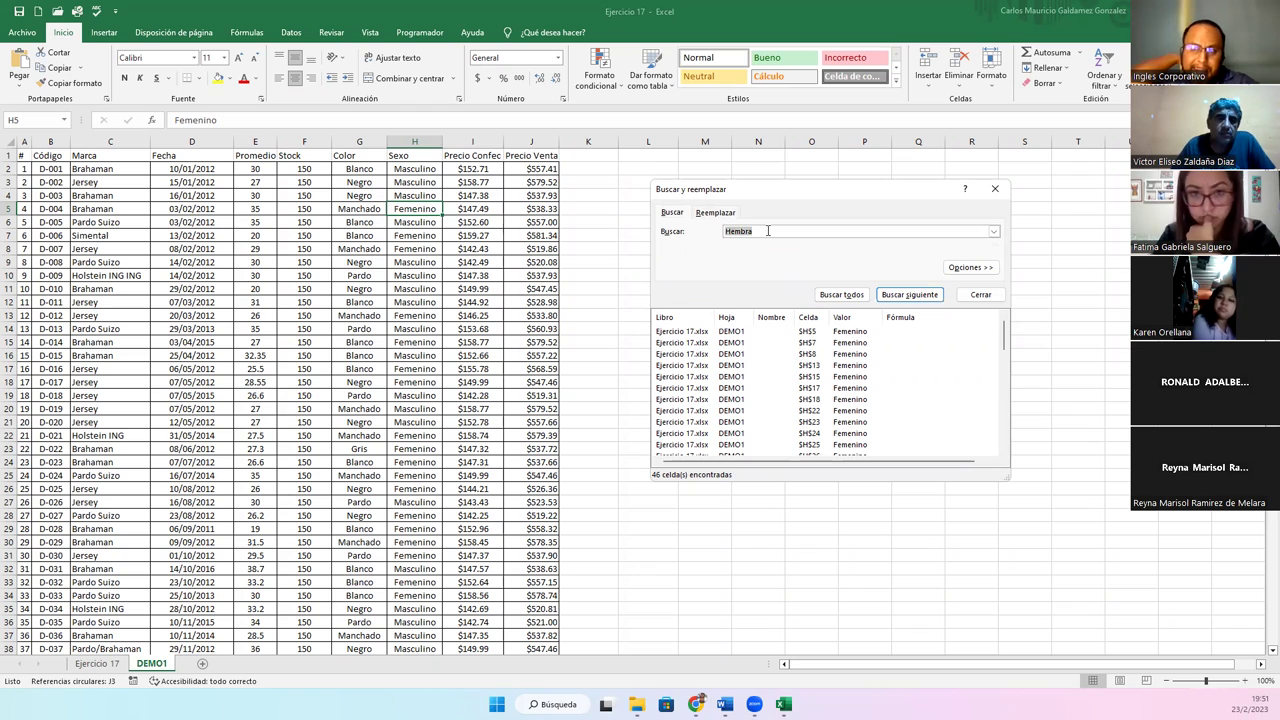
type("Blanco")
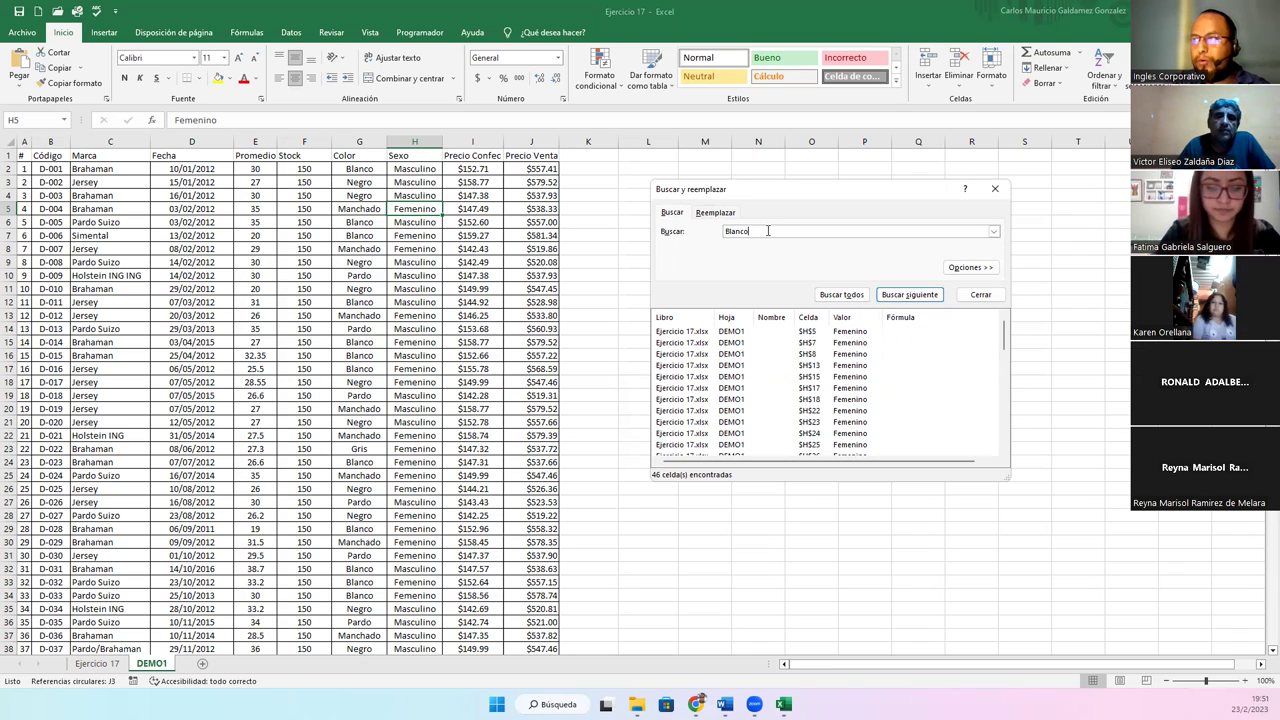
type("lanc")
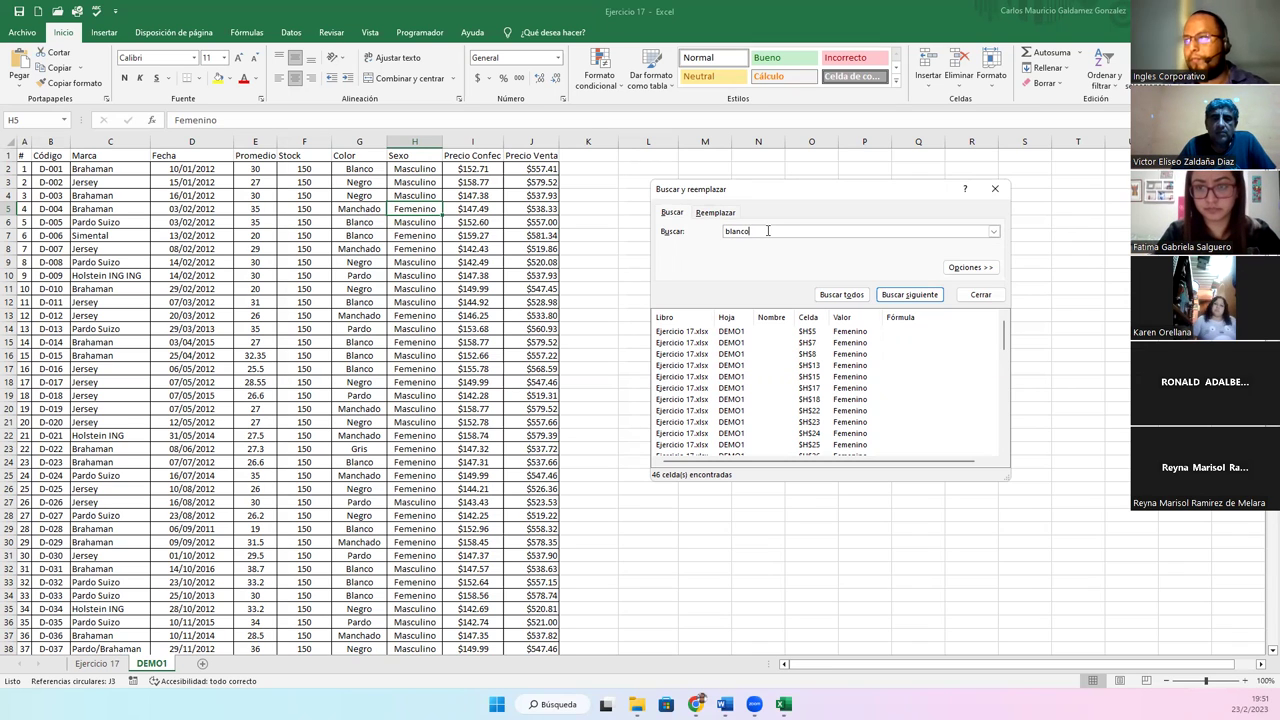
left_click(826, 300)
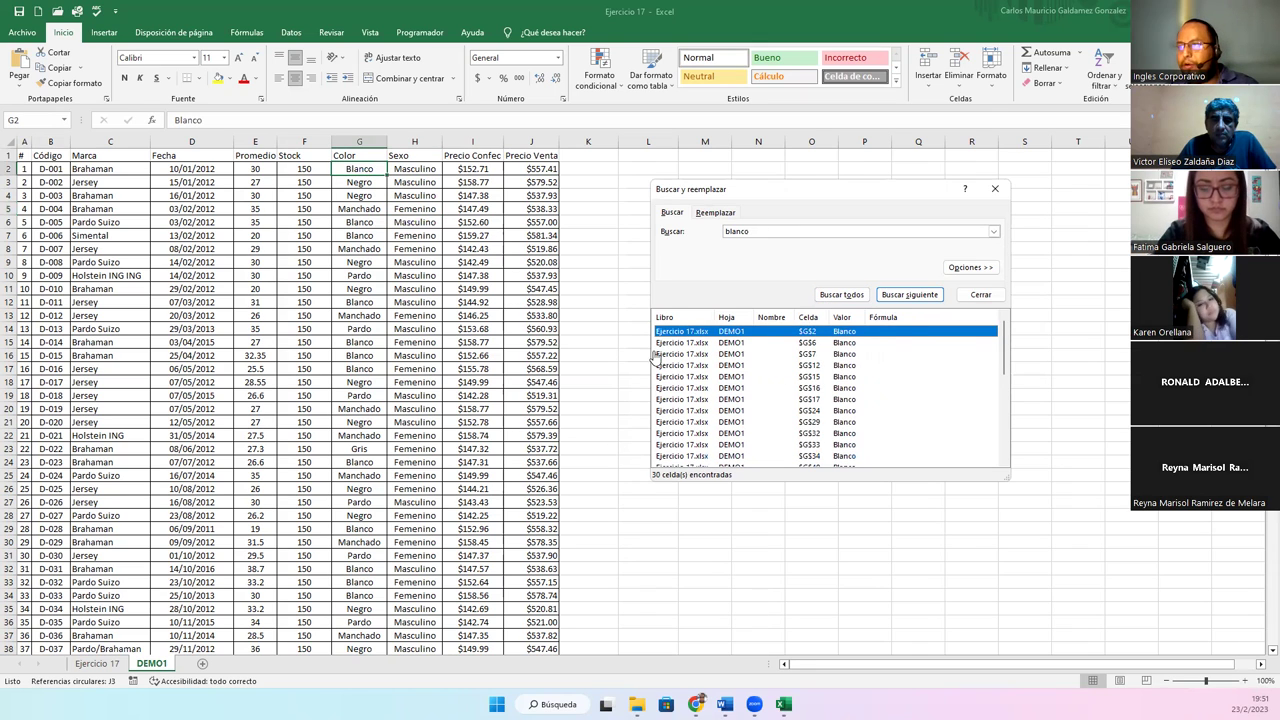
left_click(660, 343)
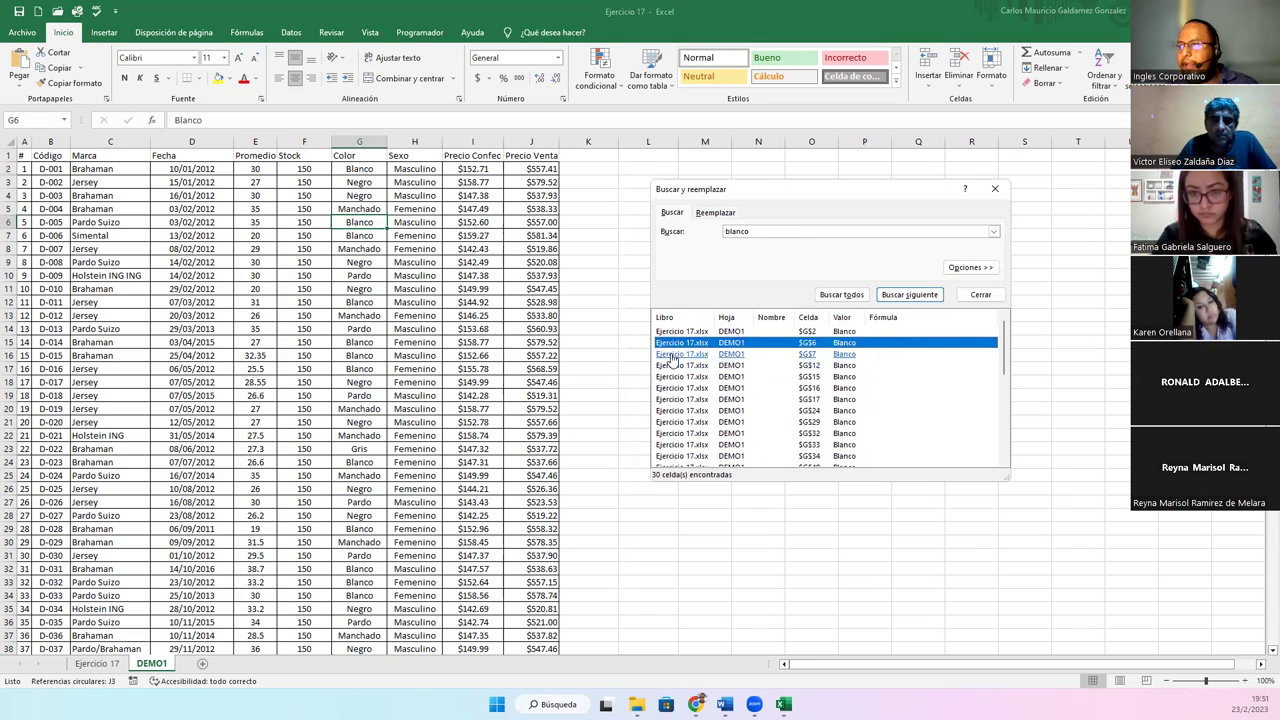
Visit the listed blanco matches one by one from G7 through G95 and return to the first match in G2.
left_click(668, 354)
left_click(672, 365)
left_click(676, 376)
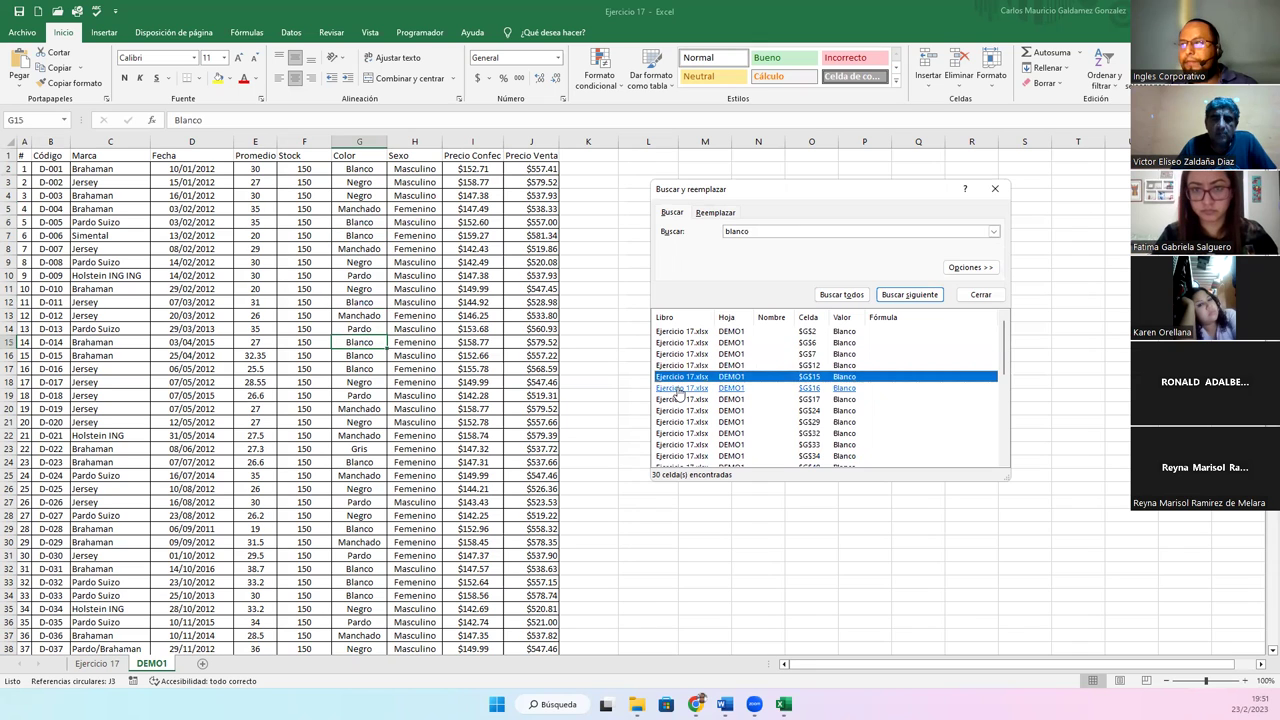
left_click(680, 388)
left_click(684, 399)
left_click(677, 410)
left_click(671, 422)
left_click(668, 434)
left_click(666, 445)
left_click(664, 456)
scroll(664, 440, "down", 2)
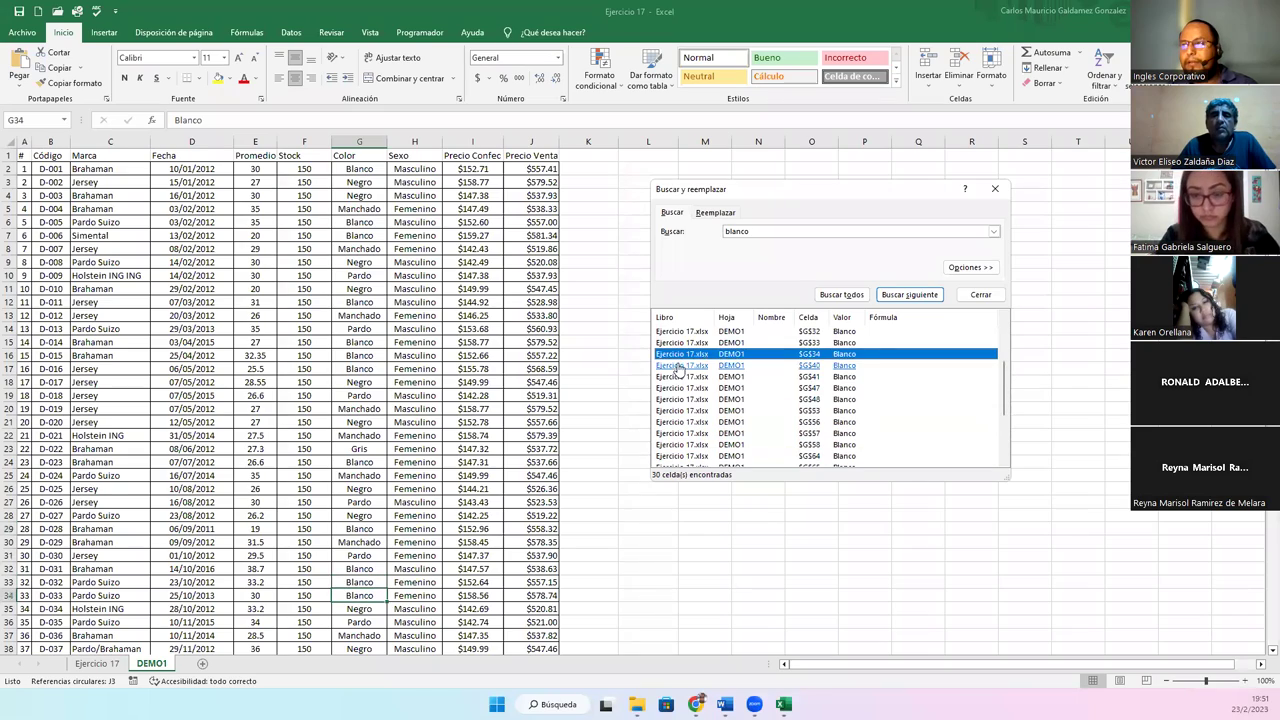
left_click(678, 367)
left_click(681, 377)
left_click(681, 388)
left_click(681, 399)
left_click(681, 410)
left_click(681, 422)
left_click(680, 433)
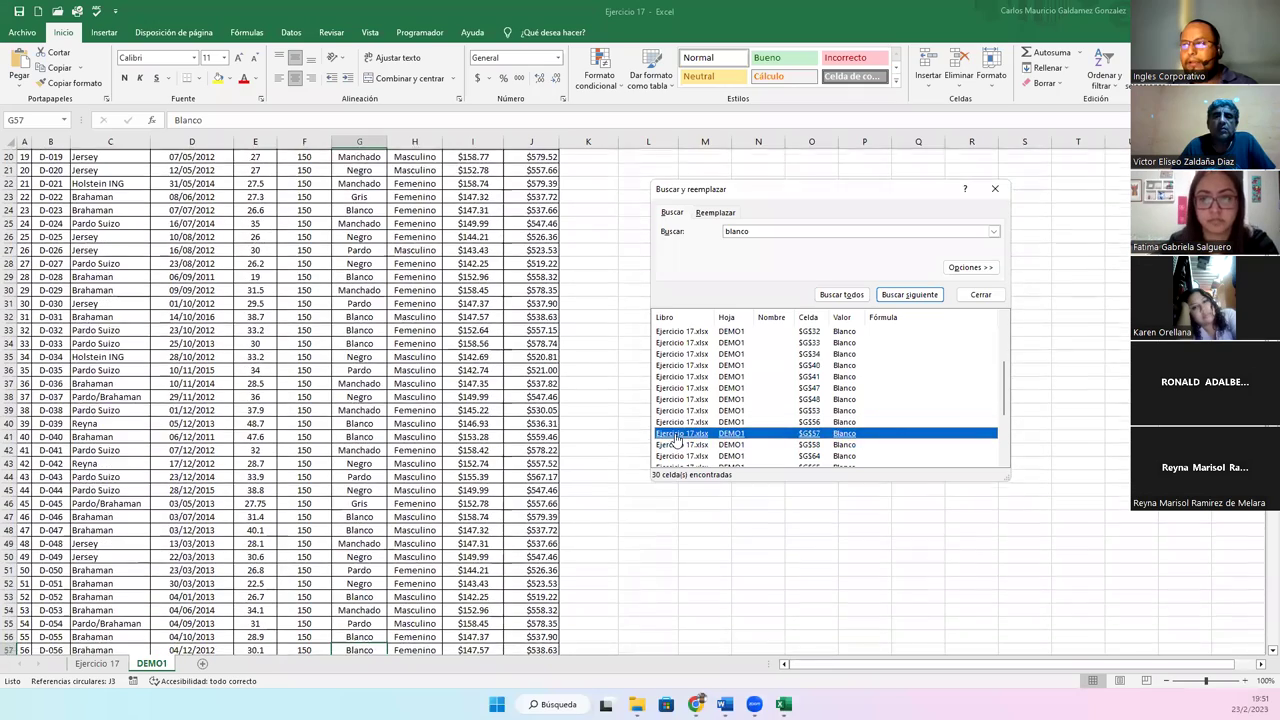
left_click(678, 444)
left_click(678, 455)
scroll(678, 460, "down", 3)
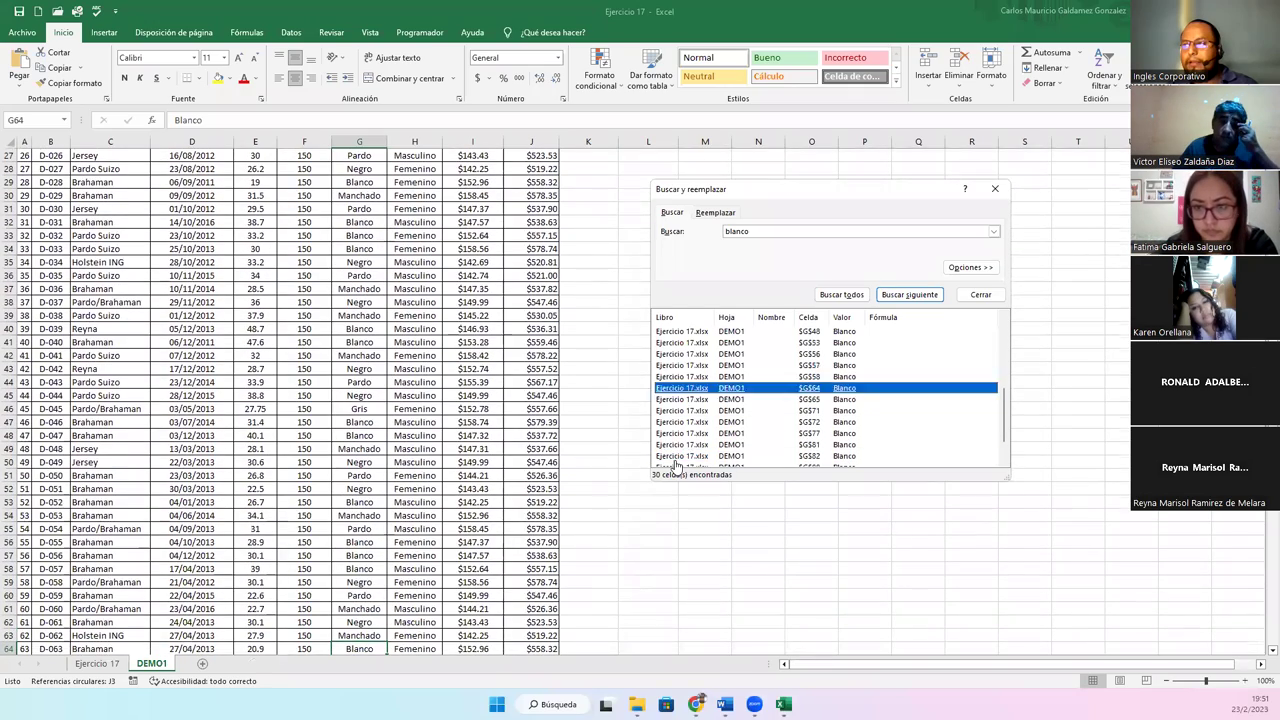
left_click(678, 365)
left_click(677, 377)
left_click(677, 388)
left_click(677, 399)
left_click(676, 411)
left_click(677, 422)
left_click(677, 433)
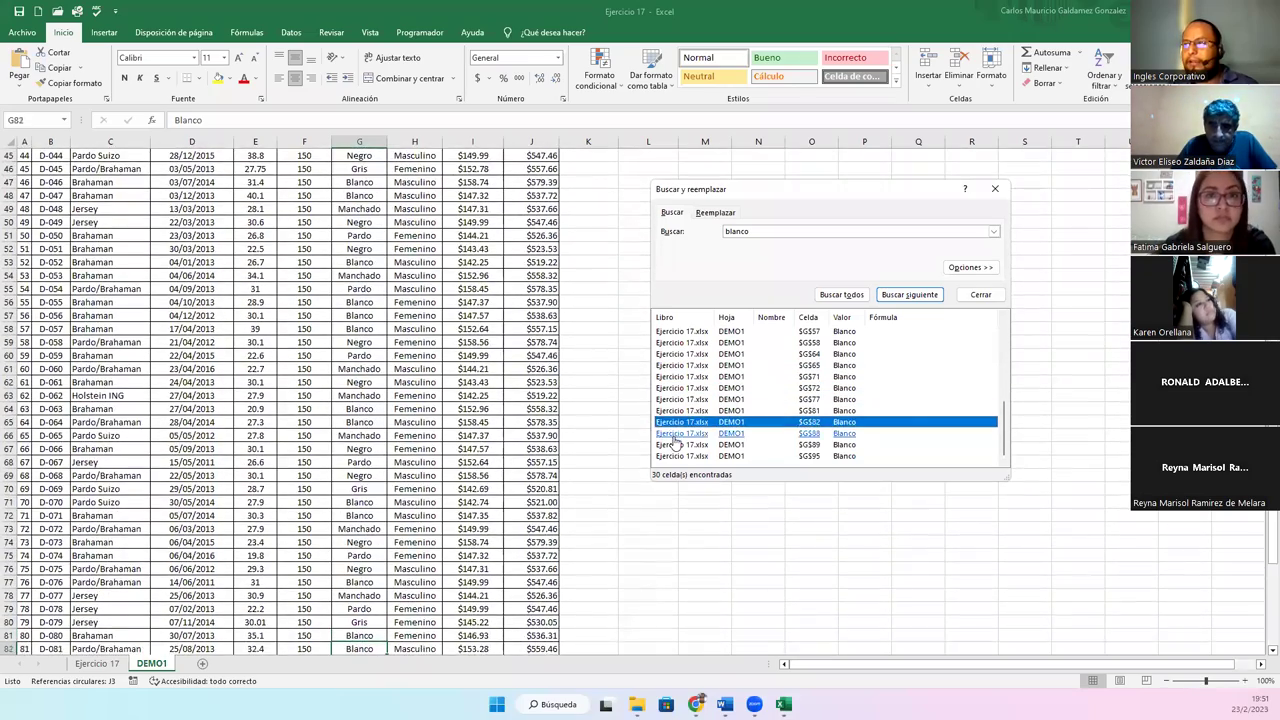
left_click(676, 445)
left_click(676, 456)
scroll(682, 400, "up", 6)
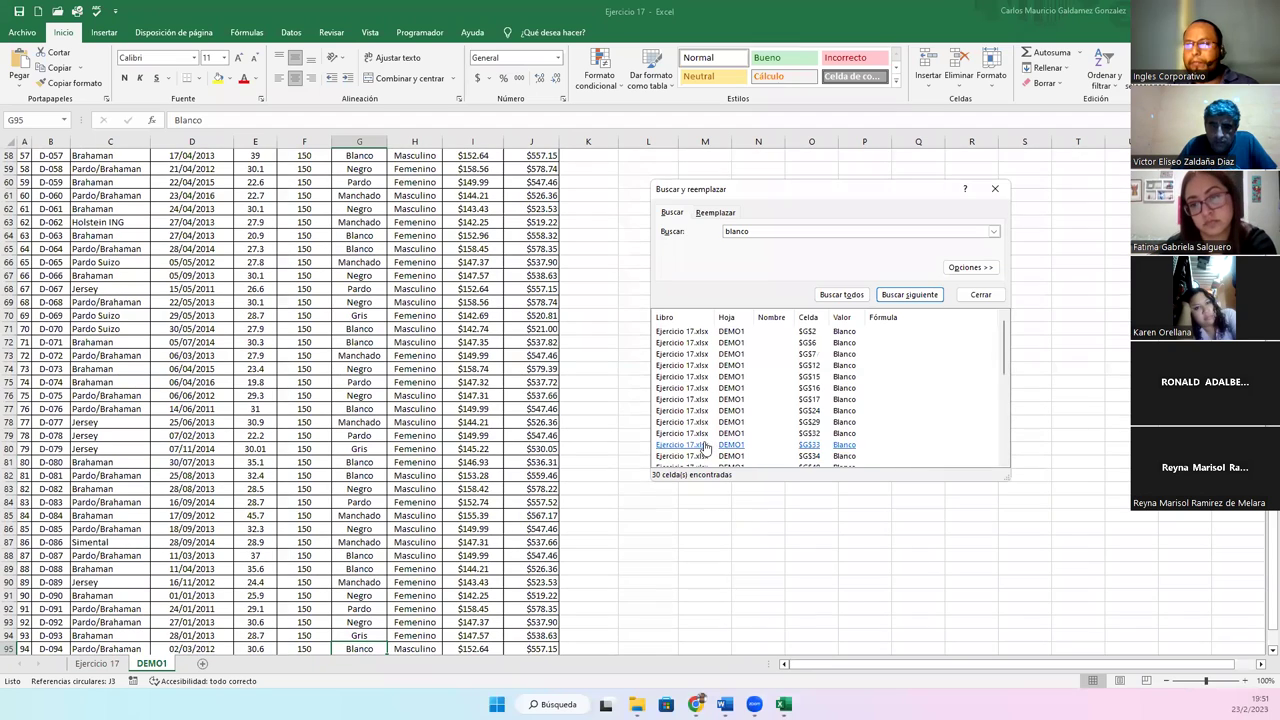
left_click(682, 331)
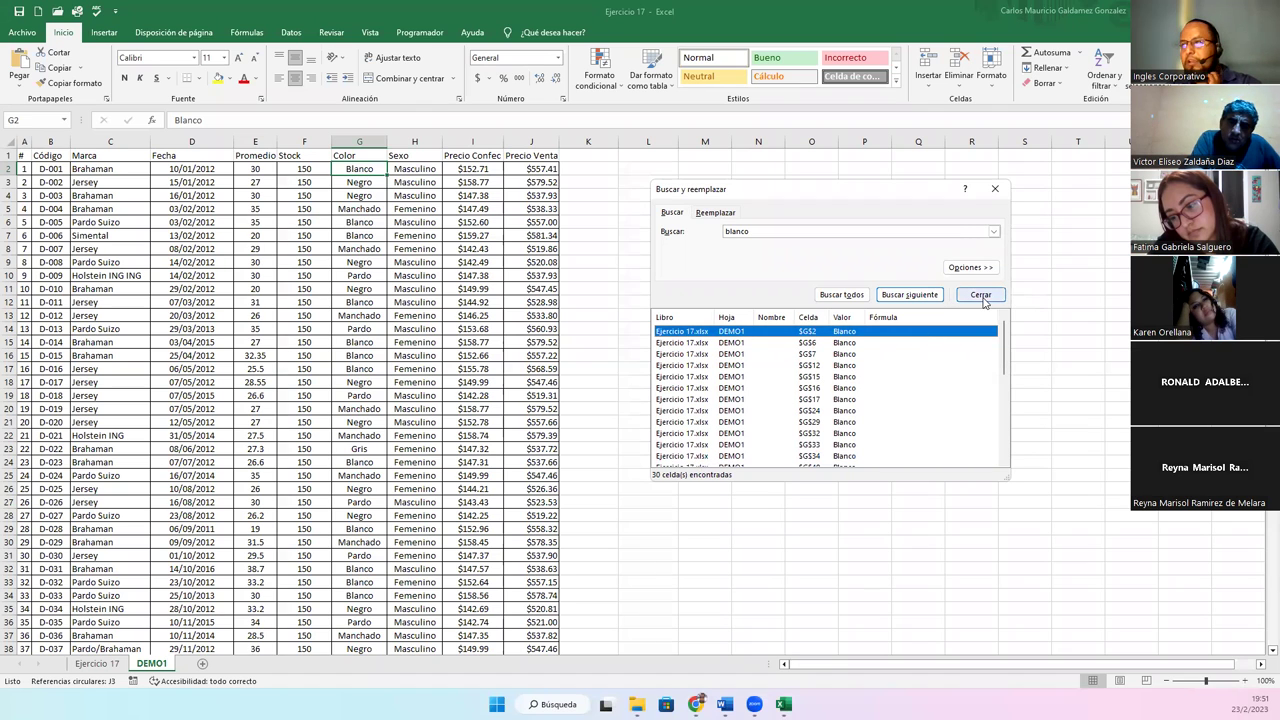
Set up a replacement of Blanco with Gris and list all matching cells.
left_click(715, 212)
left_click_drag(762, 231, 583, 229)
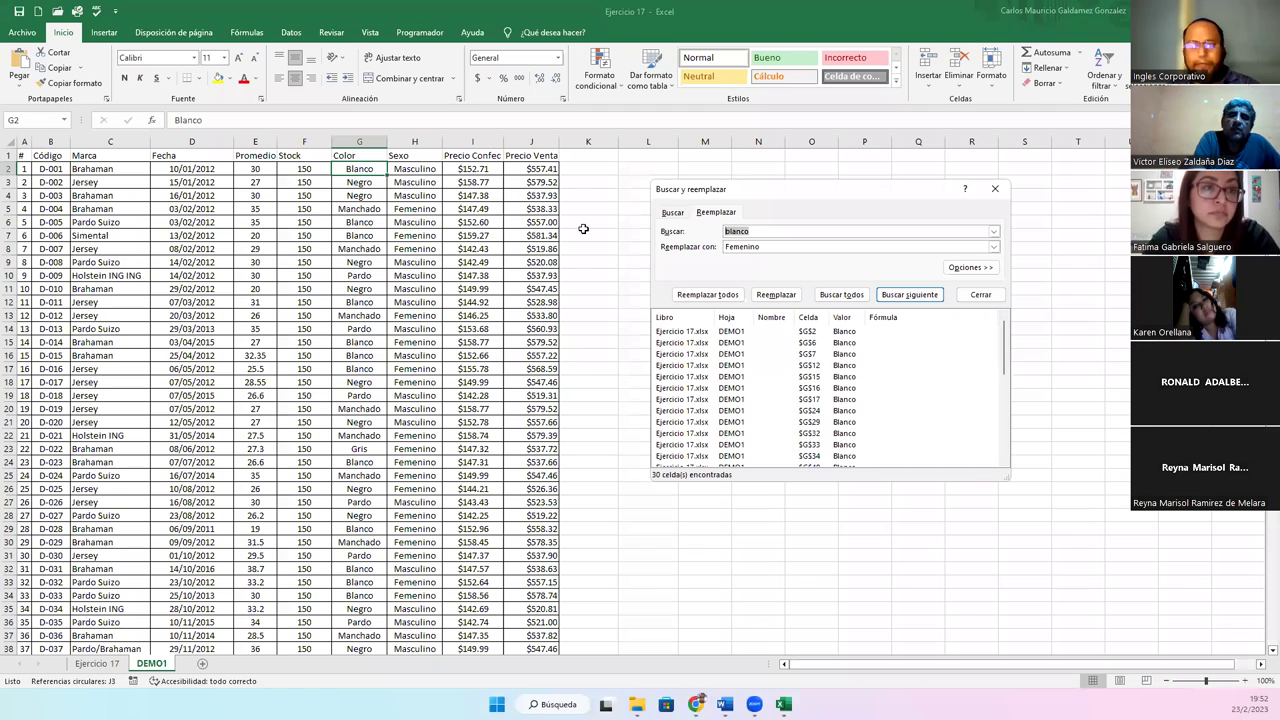
type("Bla")
key("Tab")
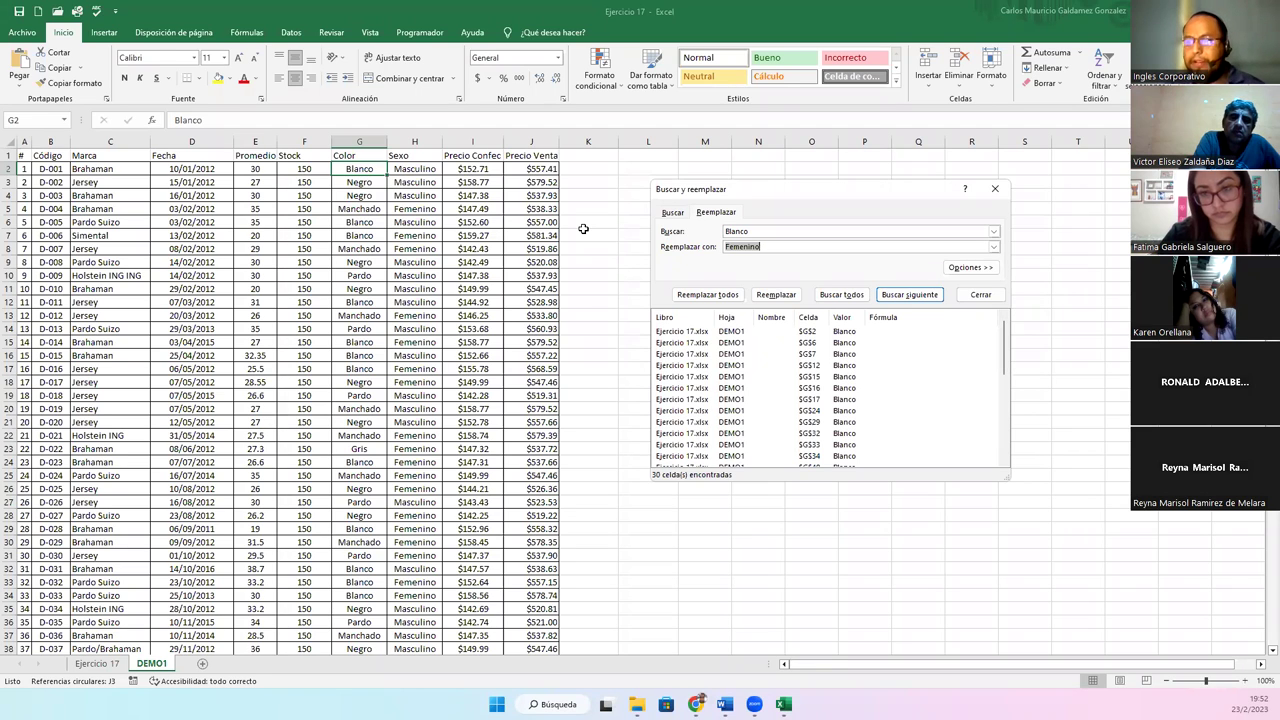
type("Gris")
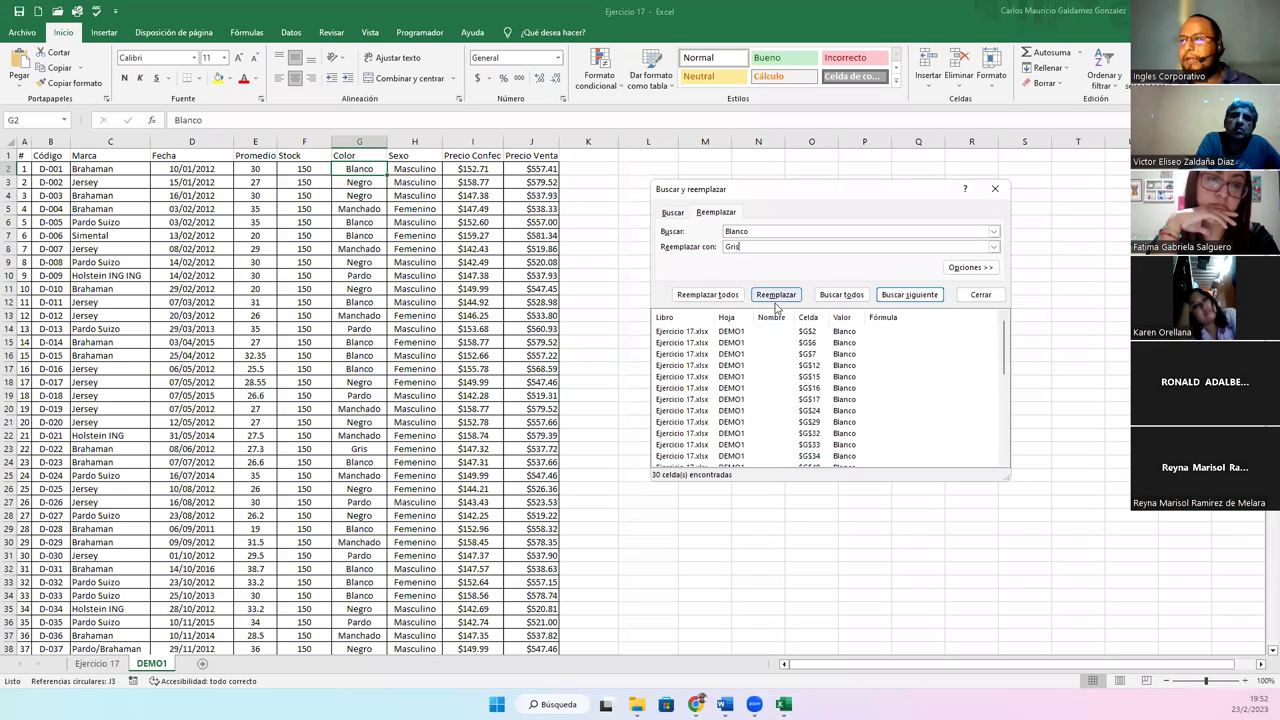
left_click(843, 296)
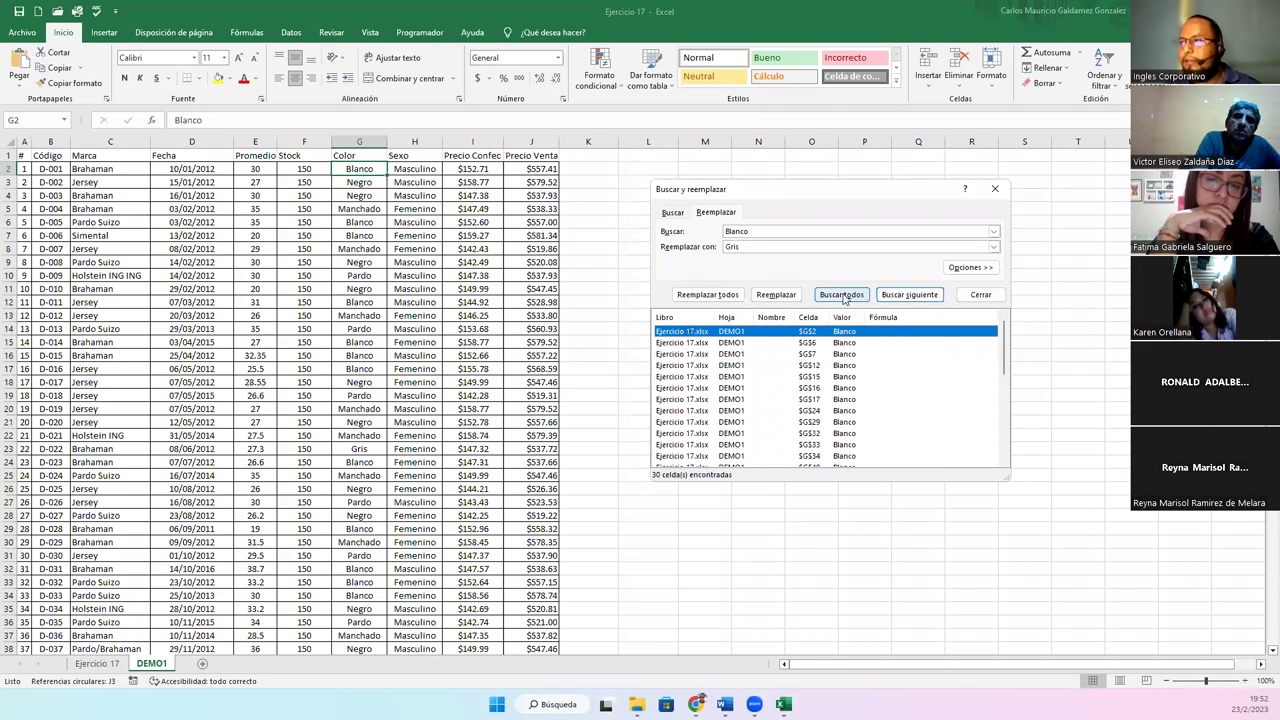
Replace all occurrences of Blanco with Gris, check cell G12 in the Color column and close Find and Replace.
left_click(707, 296)
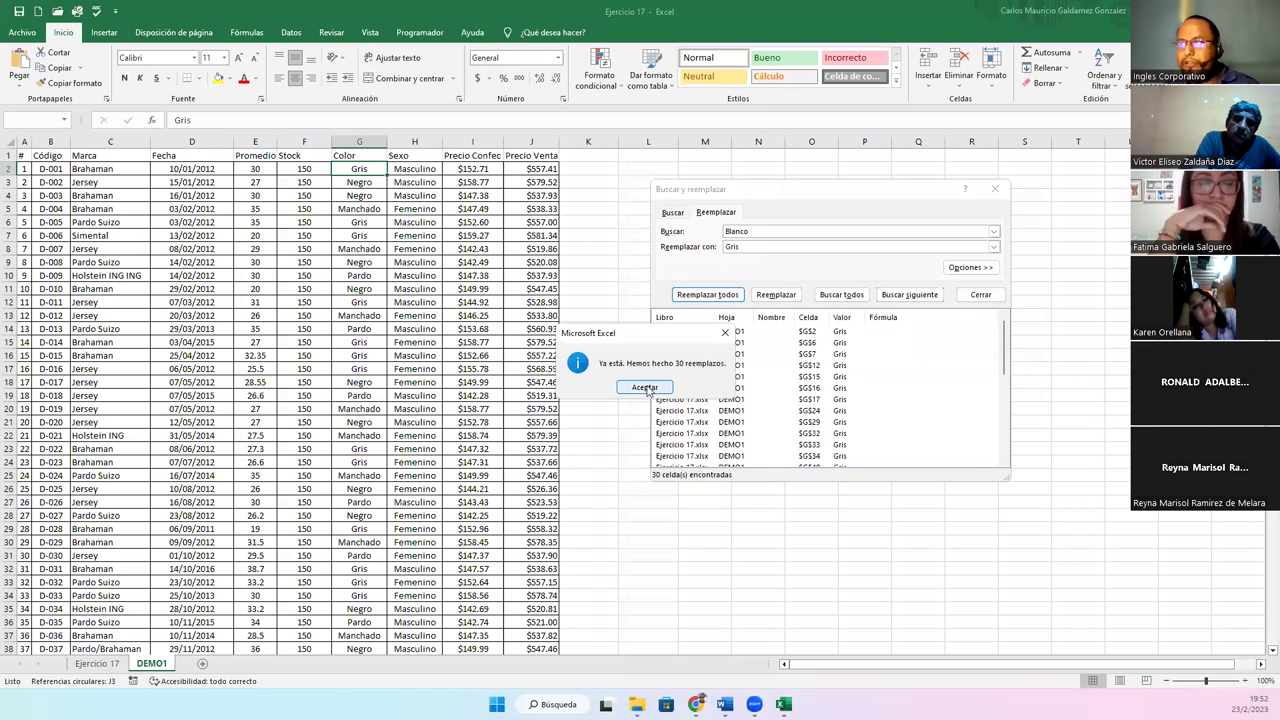
left_click(645, 388)
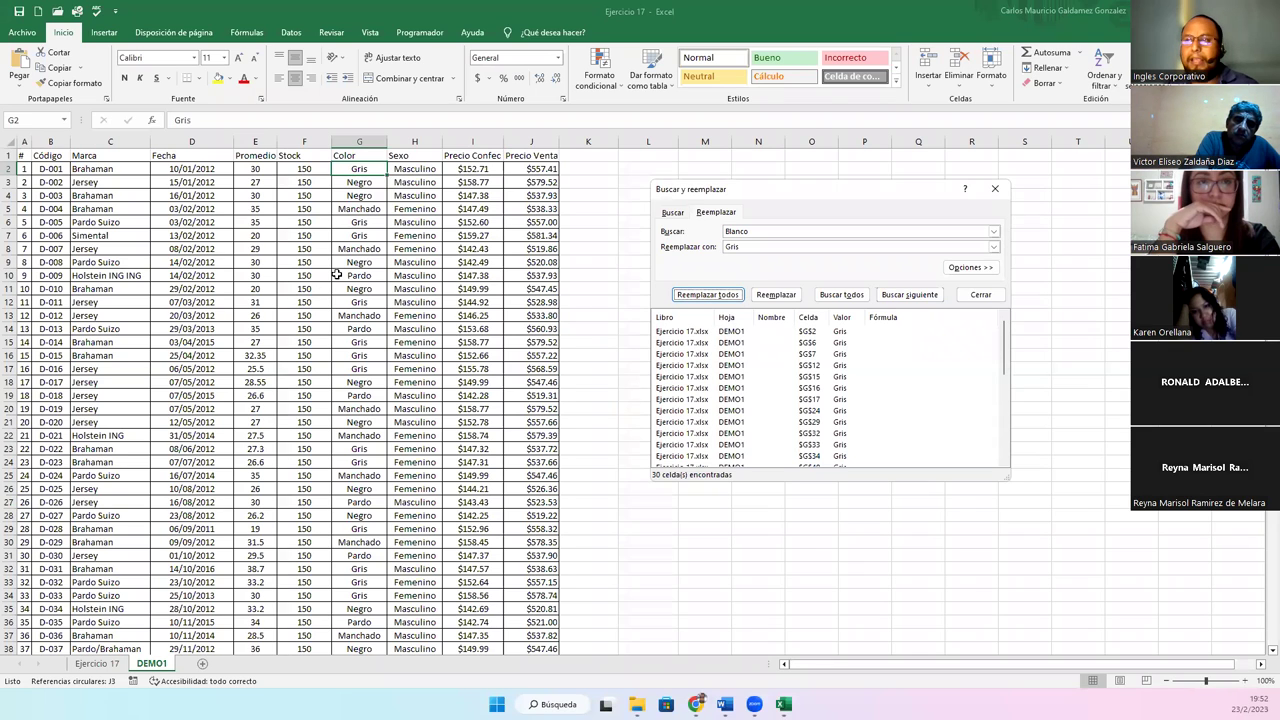
left_click(357, 301)
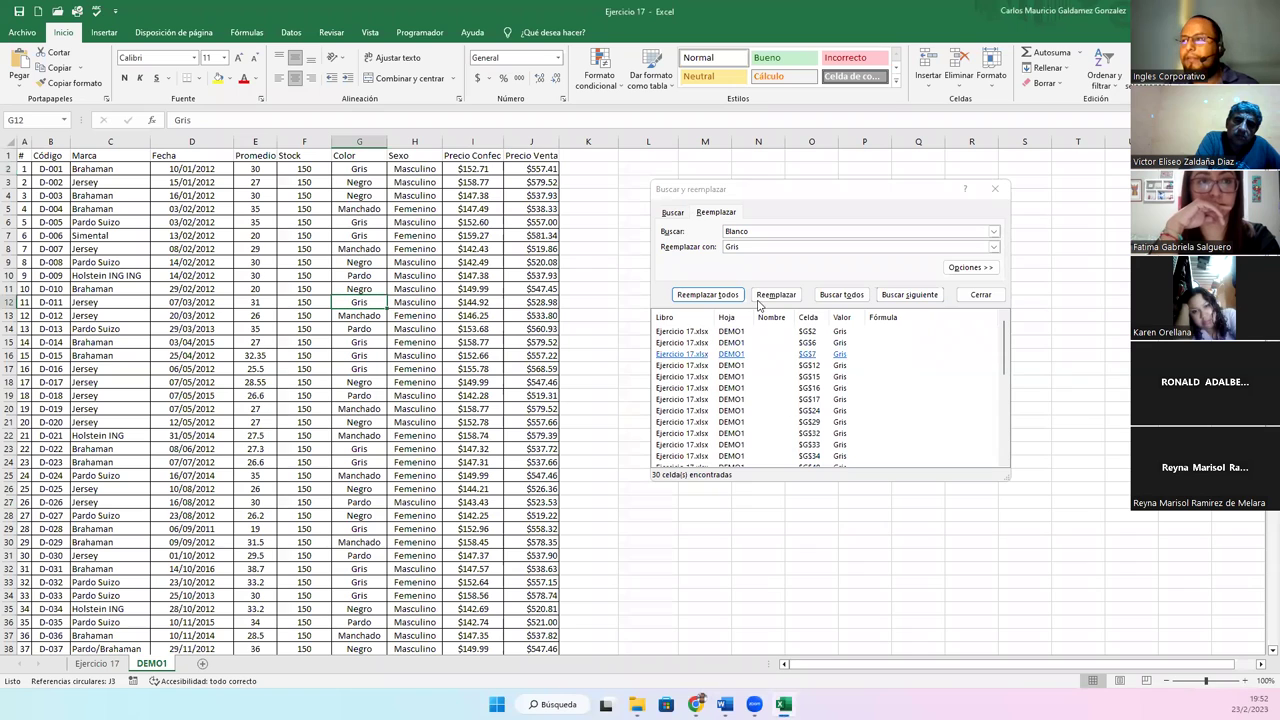
left_click(980, 294)
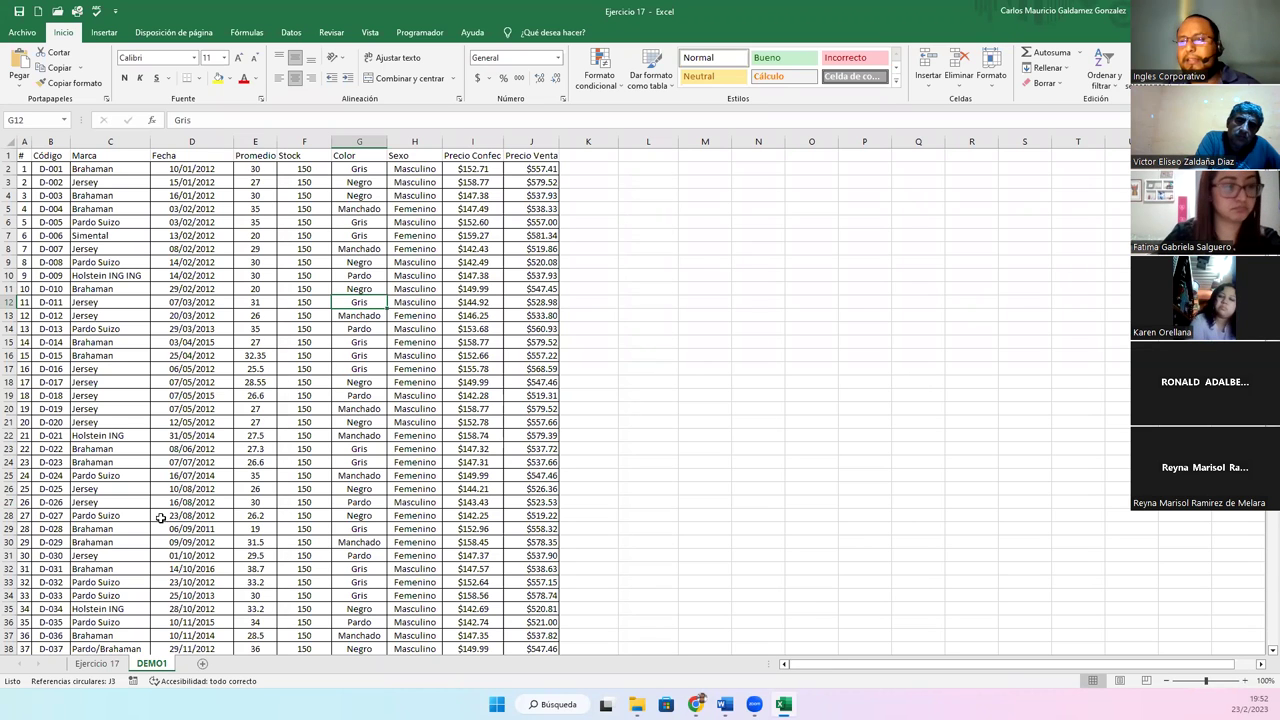
left_click(97, 664)
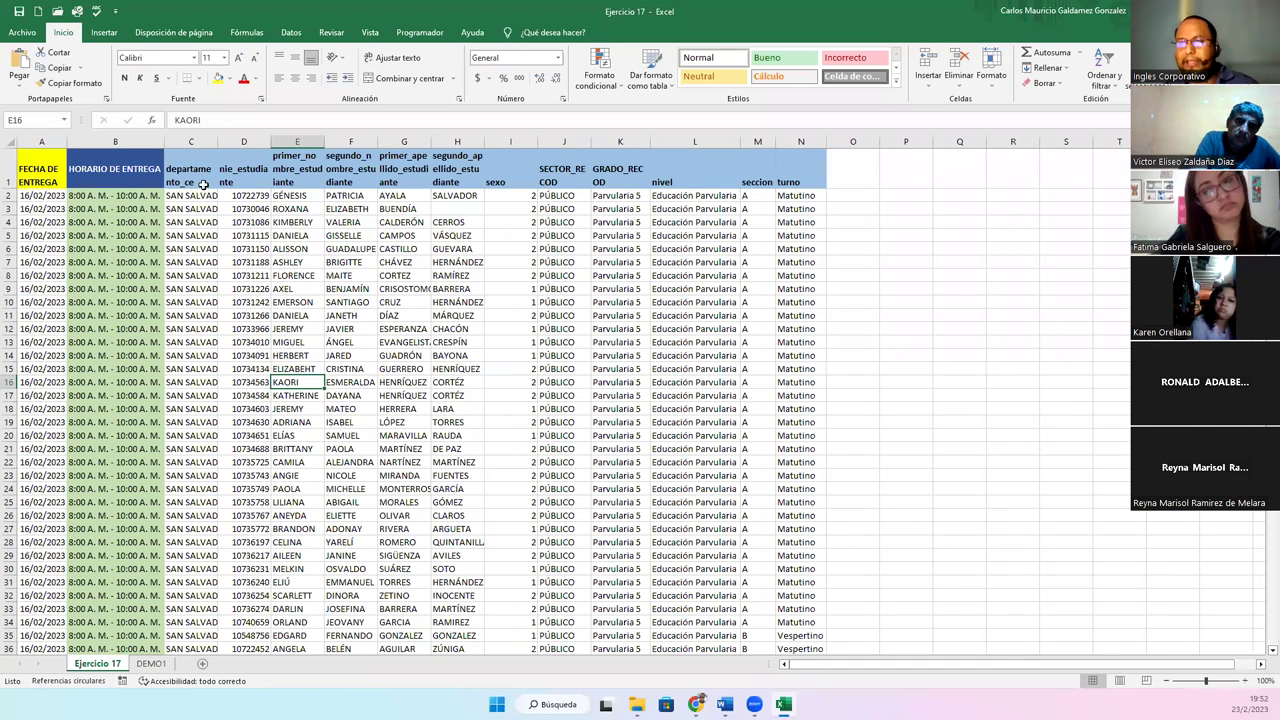
left_click(38, 178)
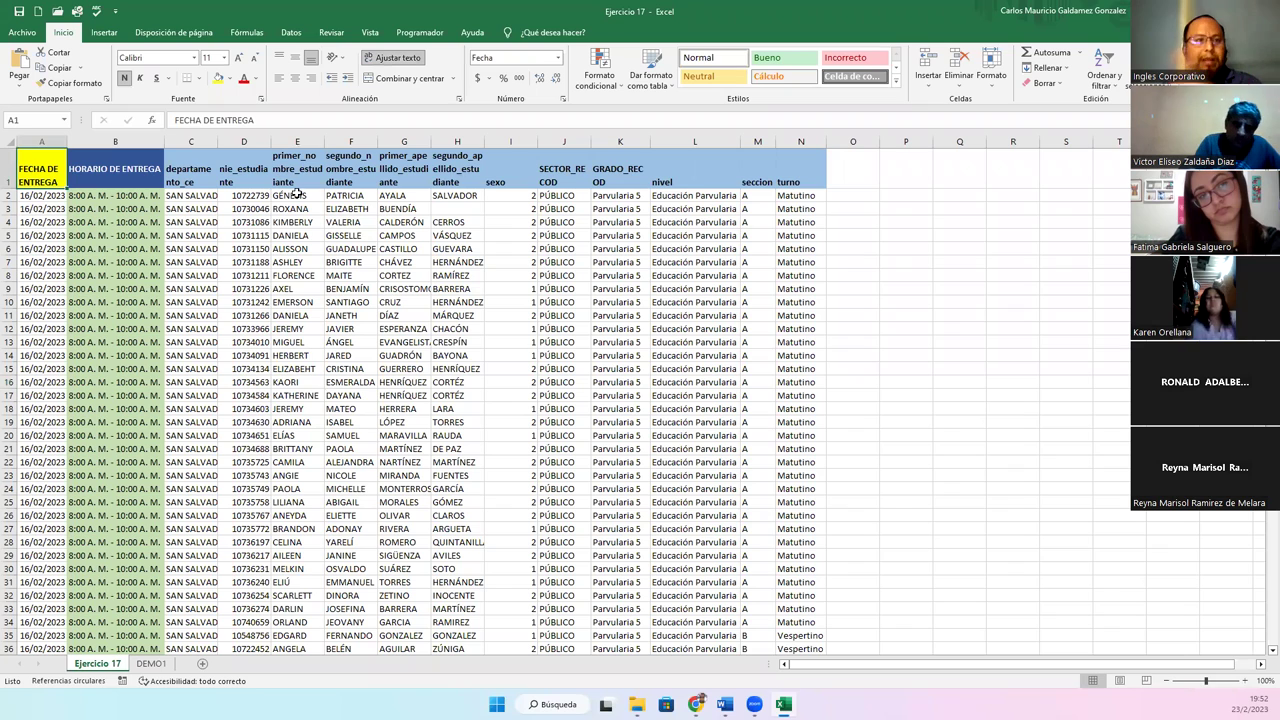
left_click(152, 664)
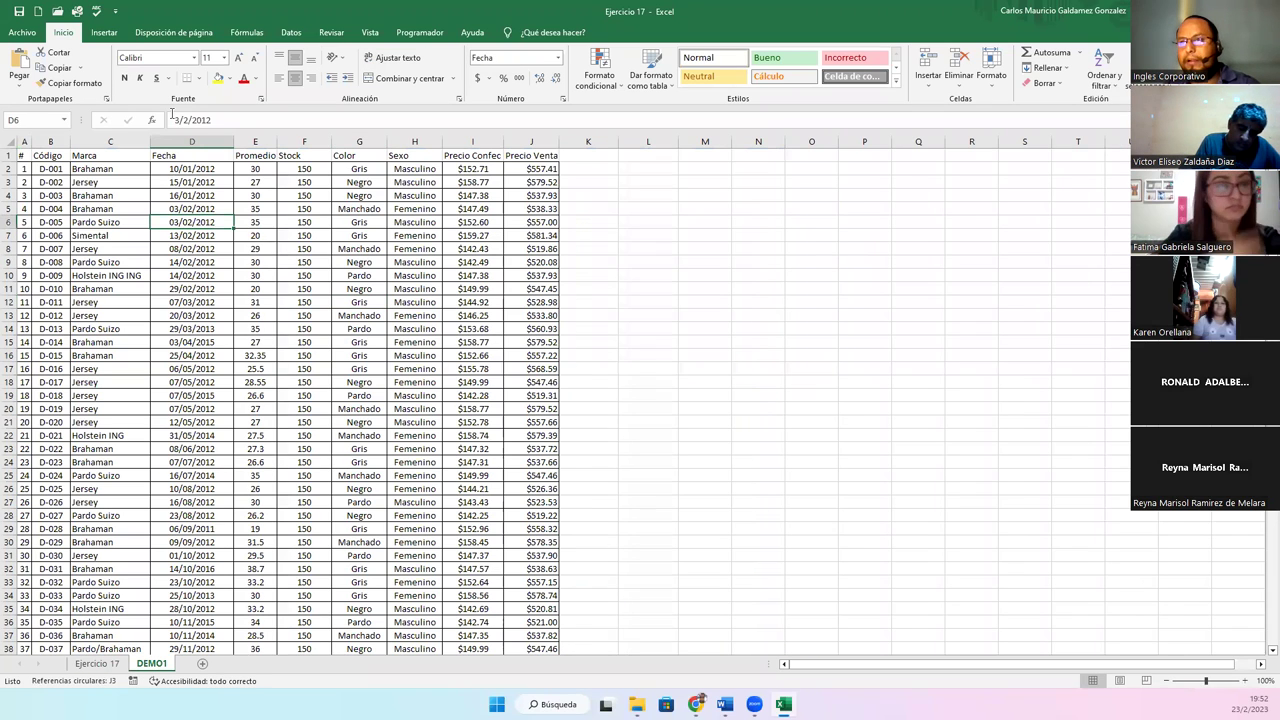
Convert the DEMO1 data range into a table, using its first row as headers.
left_click(104, 32)
left_click(124, 68)
left_click(600, 346)
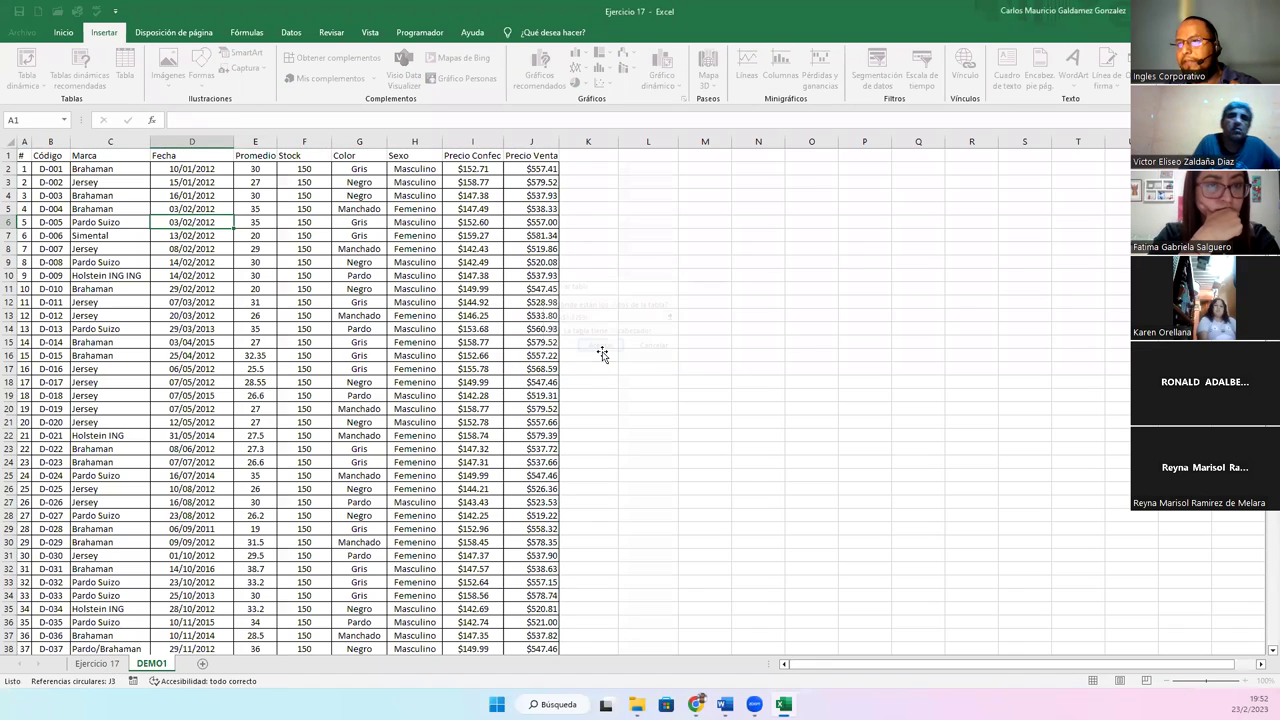
left_click(265, 382)
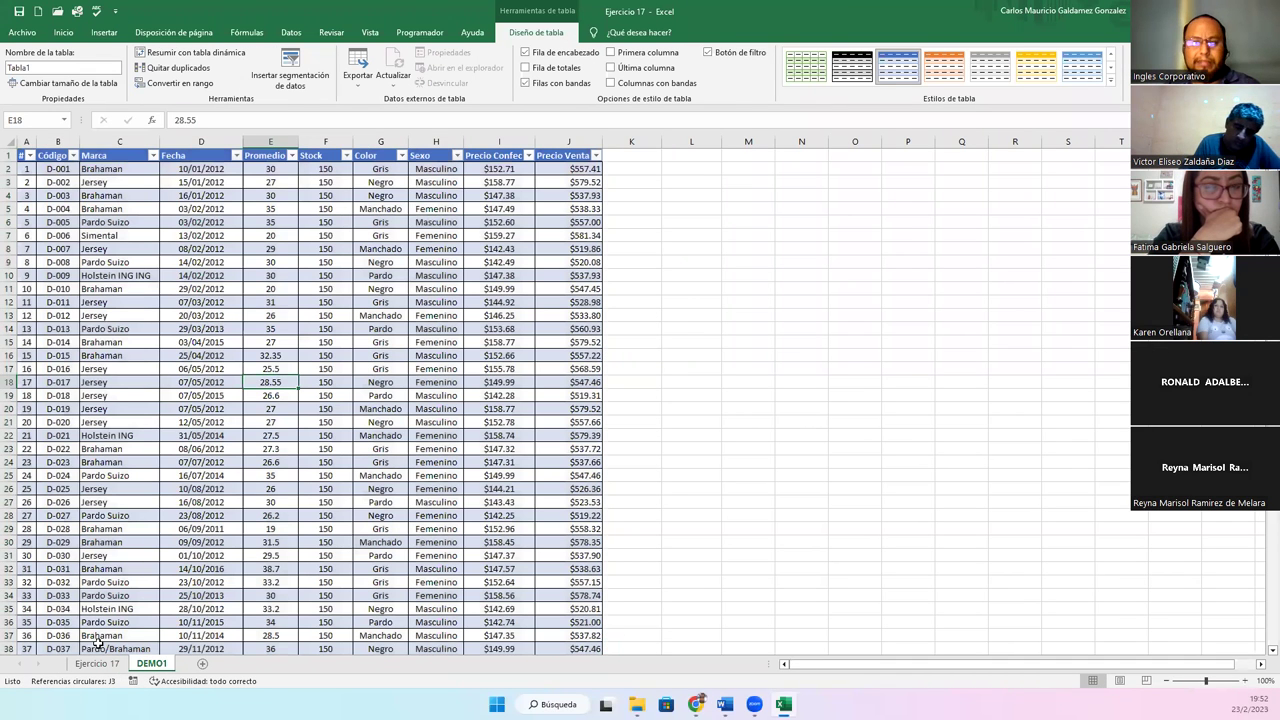
left_click(214, 504)
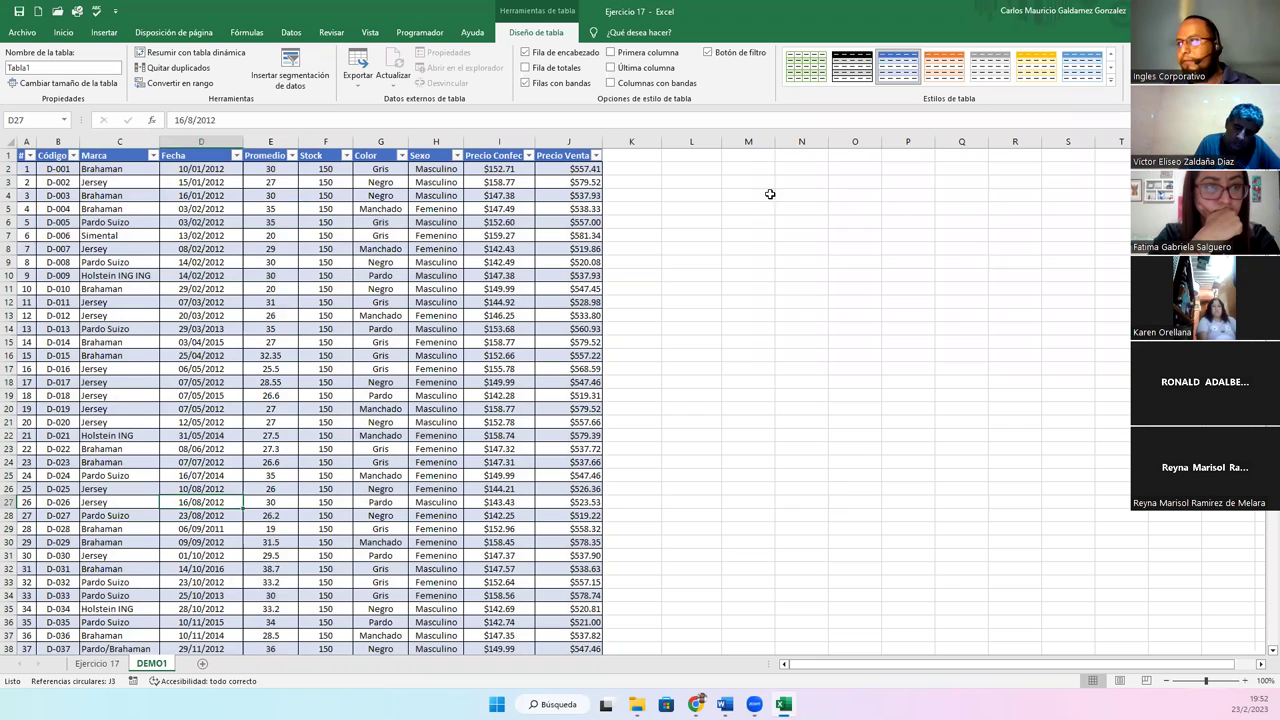
Change the DEMO1 table's style to the black one in the third row of the Medio group.
left_click(1110, 81)
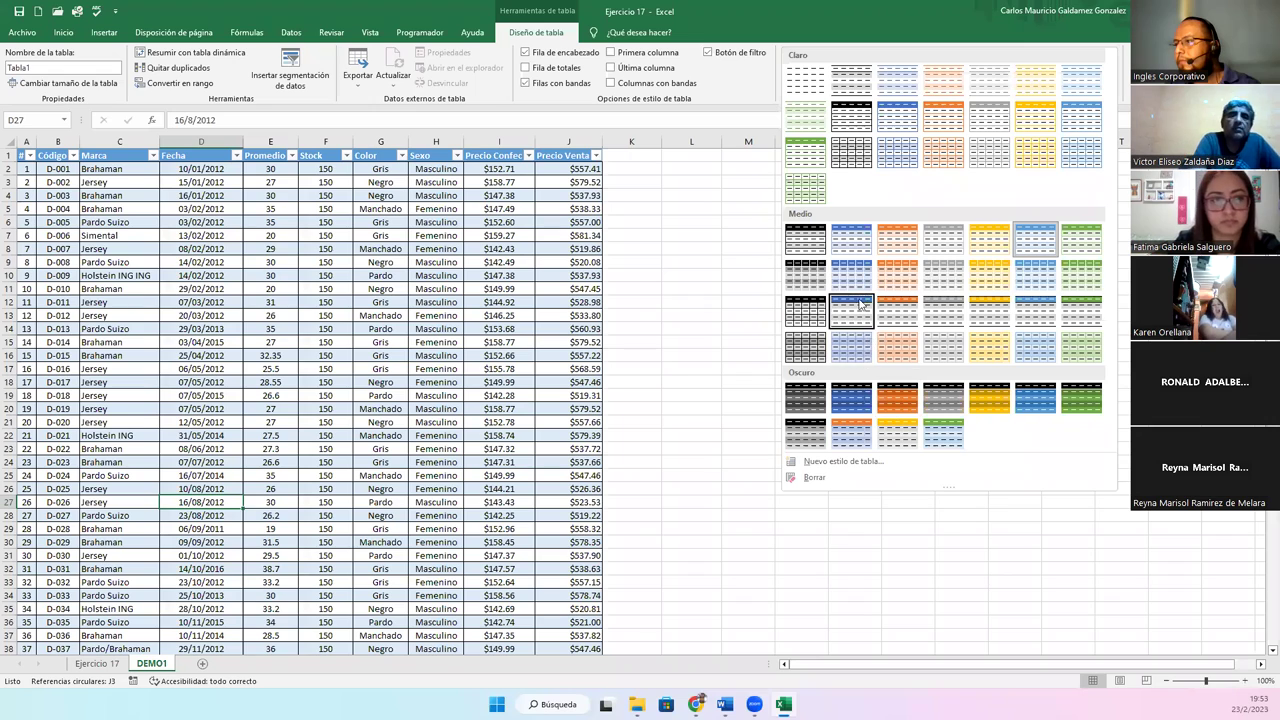
left_click(794, 312)
left_click(231, 276)
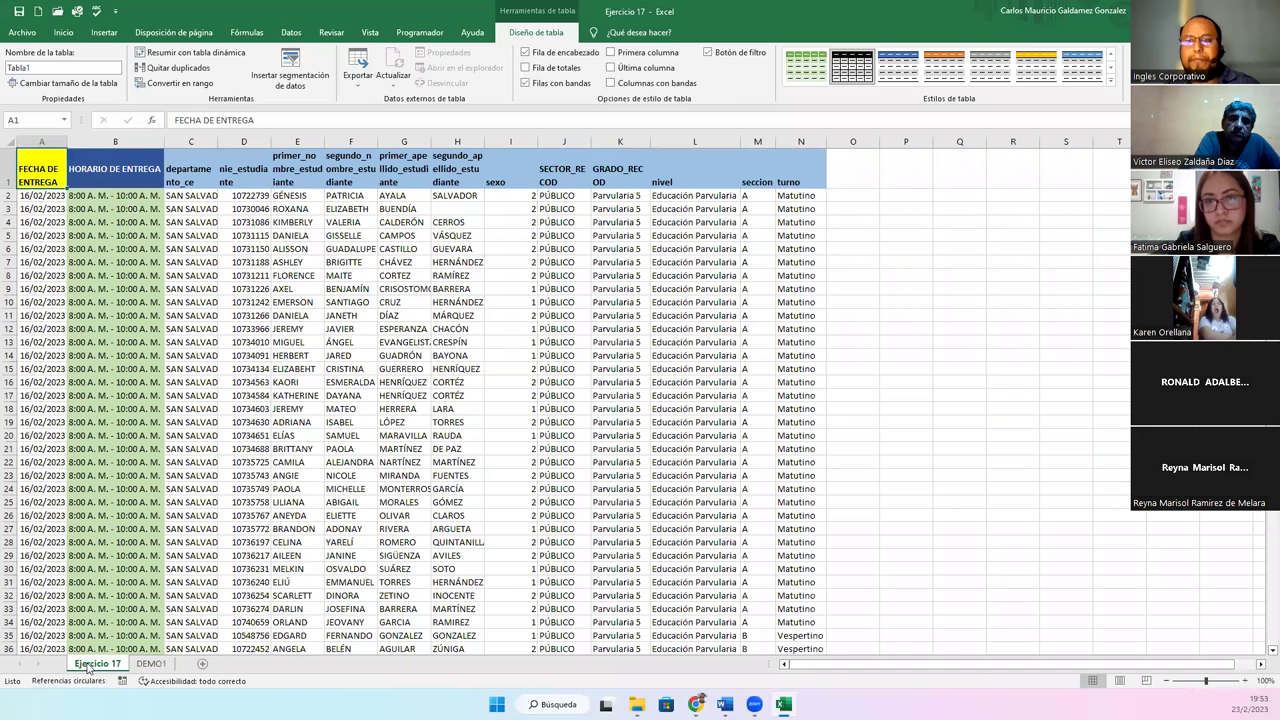
On the Ejercicio 17 sheet, widen column A until the FECHA DE ENTREGA header fits on one line.
left_click(92, 664)
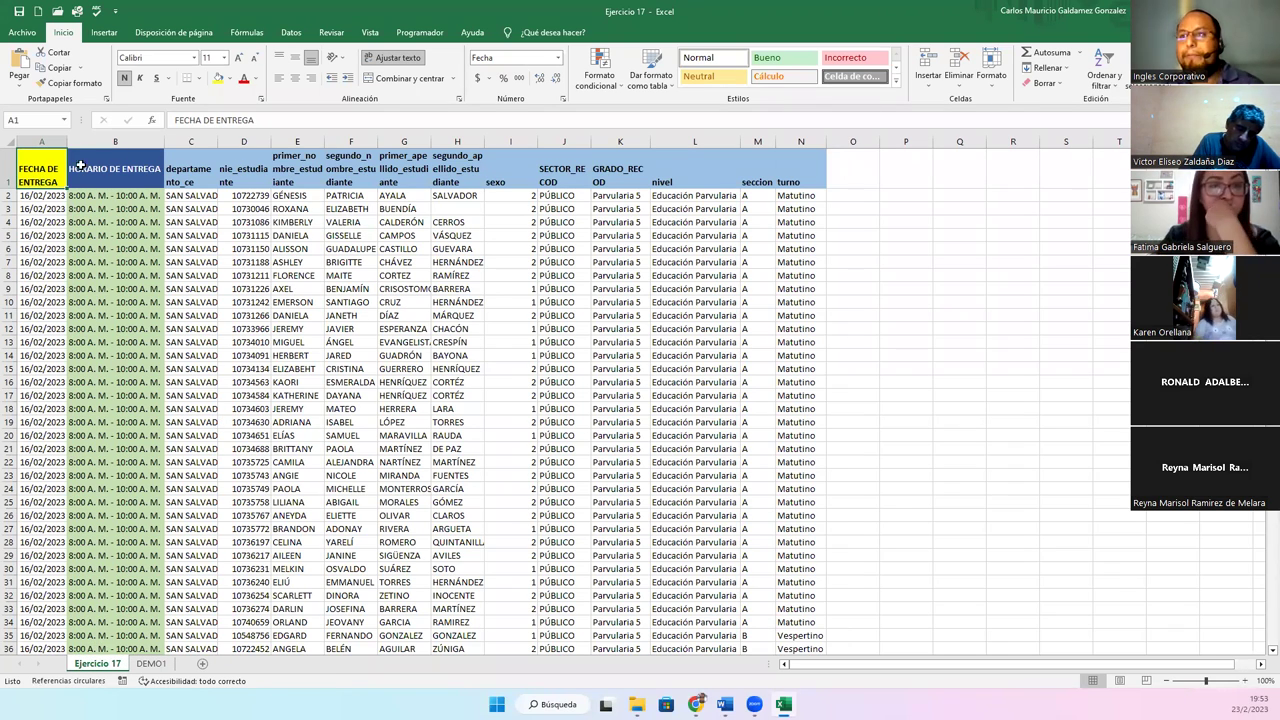
left_click_drag(66, 141, 96, 156)
left_click(6, 188)
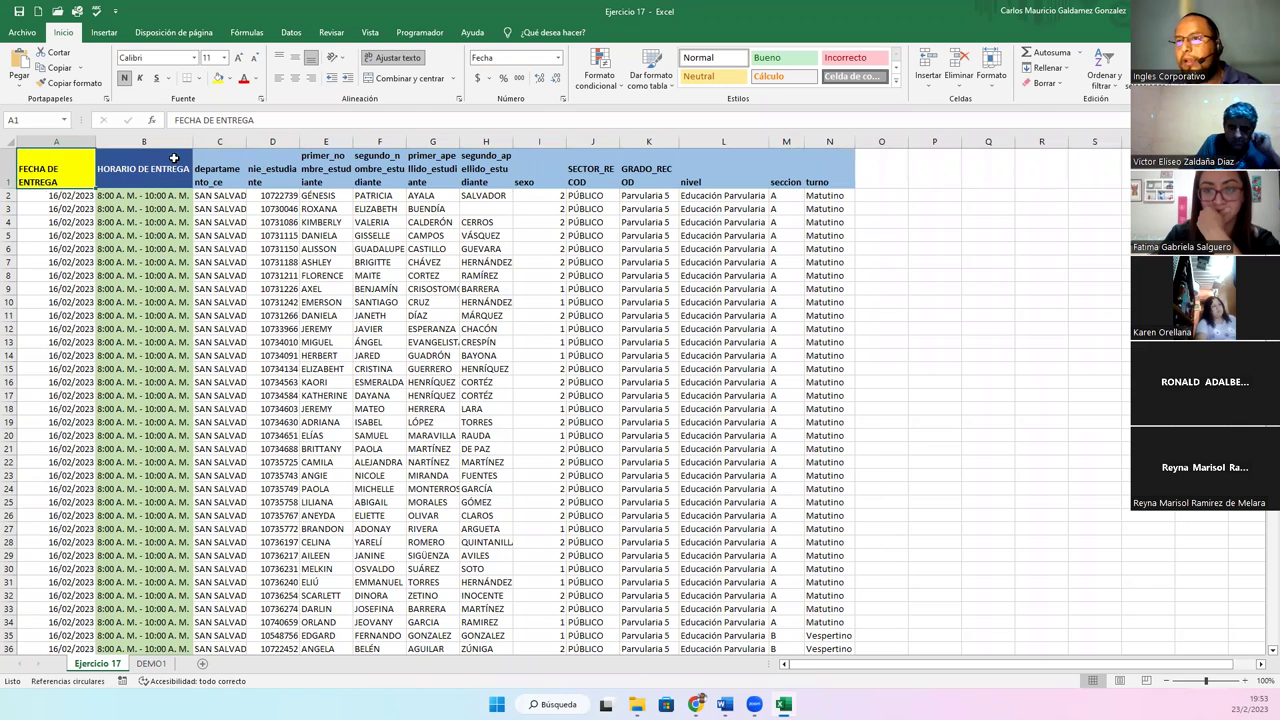
left_click_drag(96, 141, 140, 141)
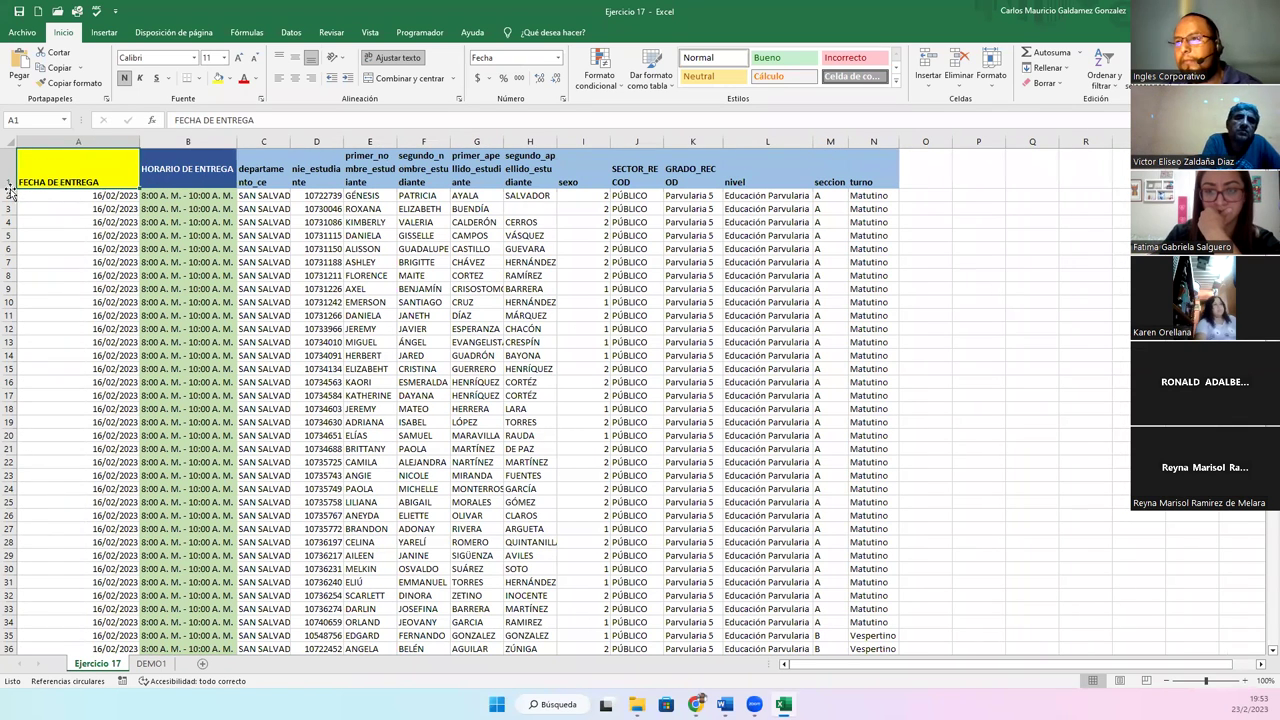
Rename the headers in C1 to F1 as Departamento, NIE, Primer Nombre and Segundo Nombre.
left_click(262, 178)
type("Departamento")
key("Tab")
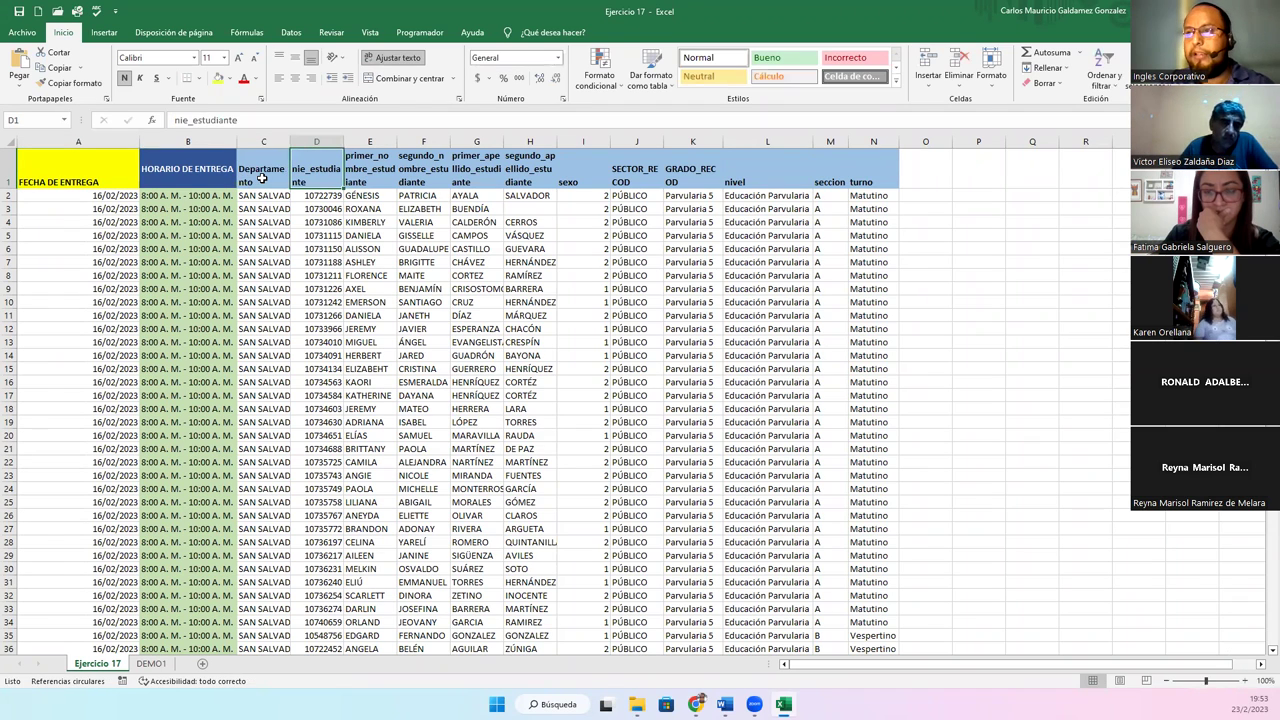
type("NIE")
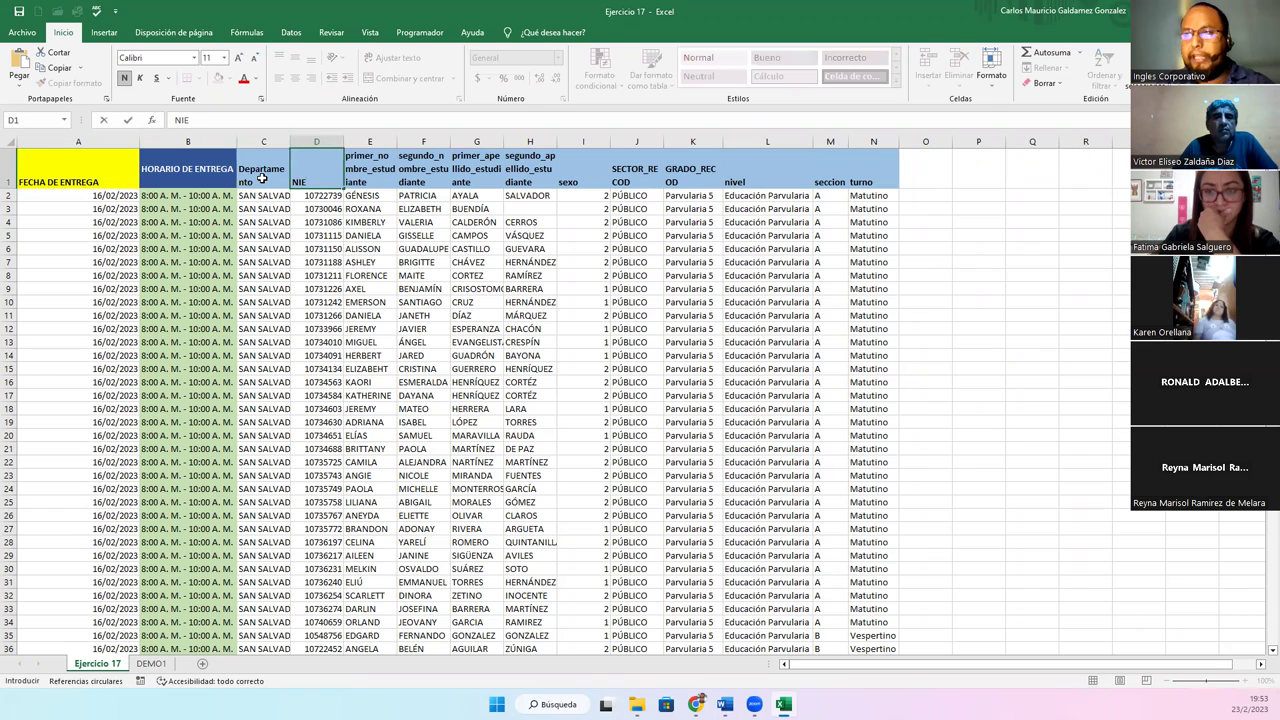
key("Tab")
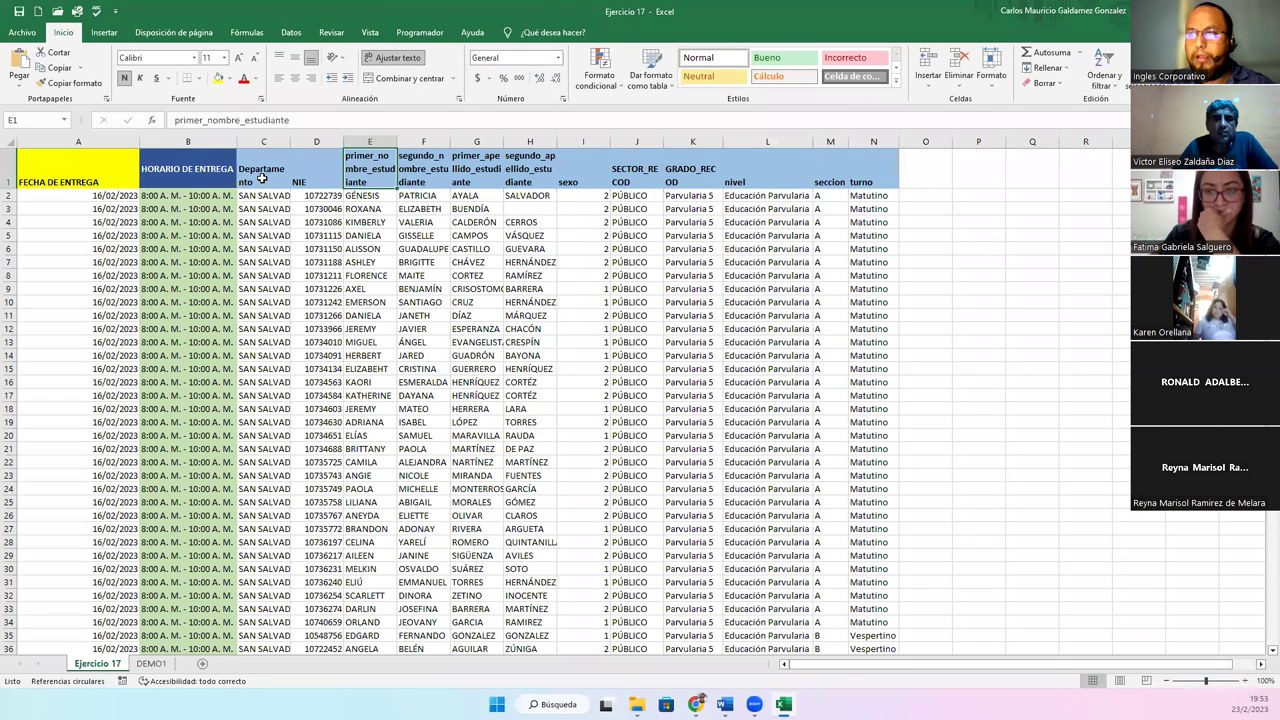
type("Primer Nombre")
key("Tab")
type("Segundo Nombre")
key("Tab")
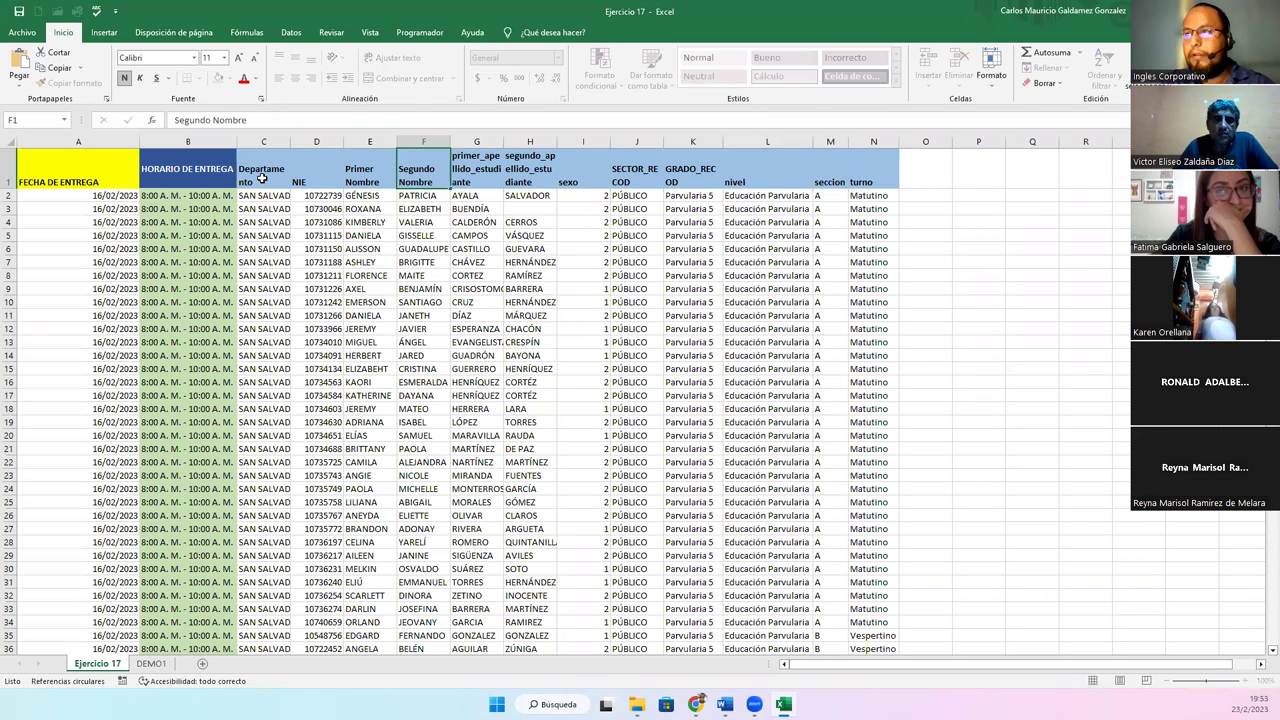
Rename the surname headers in G1 and H1 as Primer Apellido and Segundo Apellido.
type("Primer Apellido")
key("ctrl+Return")
key("Tab")
type("Seungo")
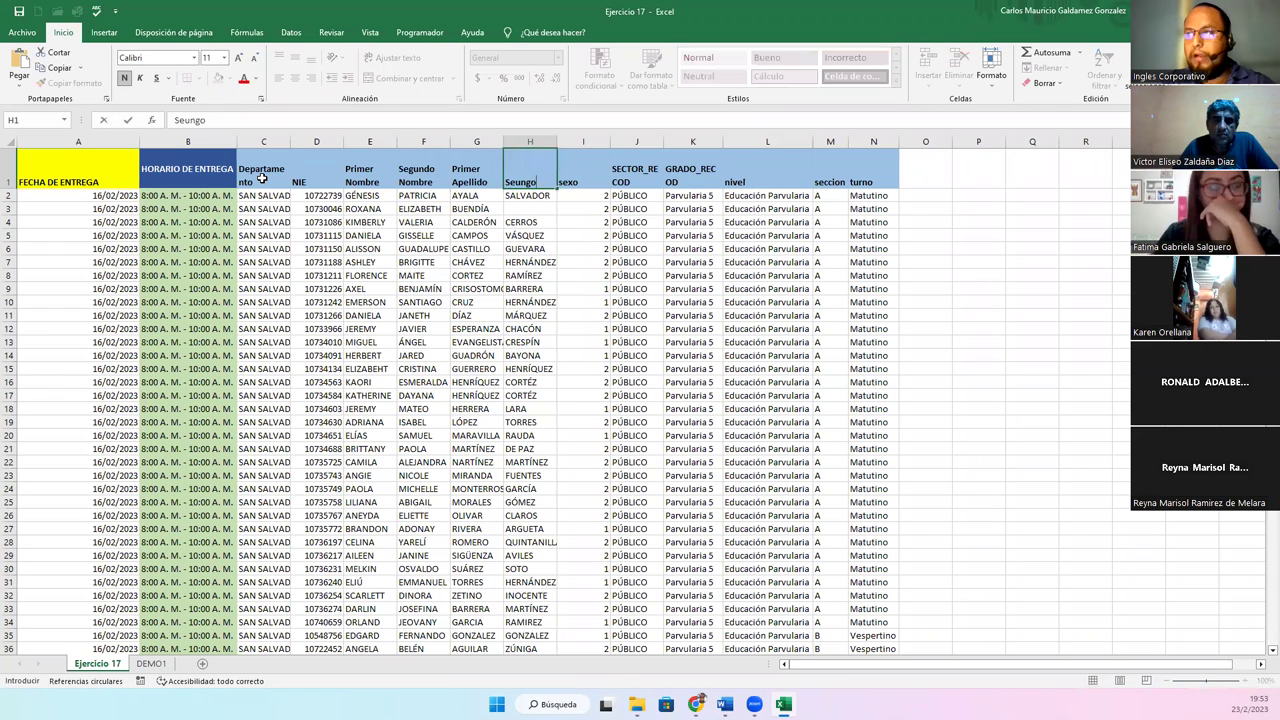
key("BackSpace")
key("BackSpace")
key("BackSpace")
key("BackSpace")
key("BackSpace")
type("egundo Apellido")
key("Tab")
Rename the headers in I1 to K1 as Sexo, Sector and Grado.
type("S")
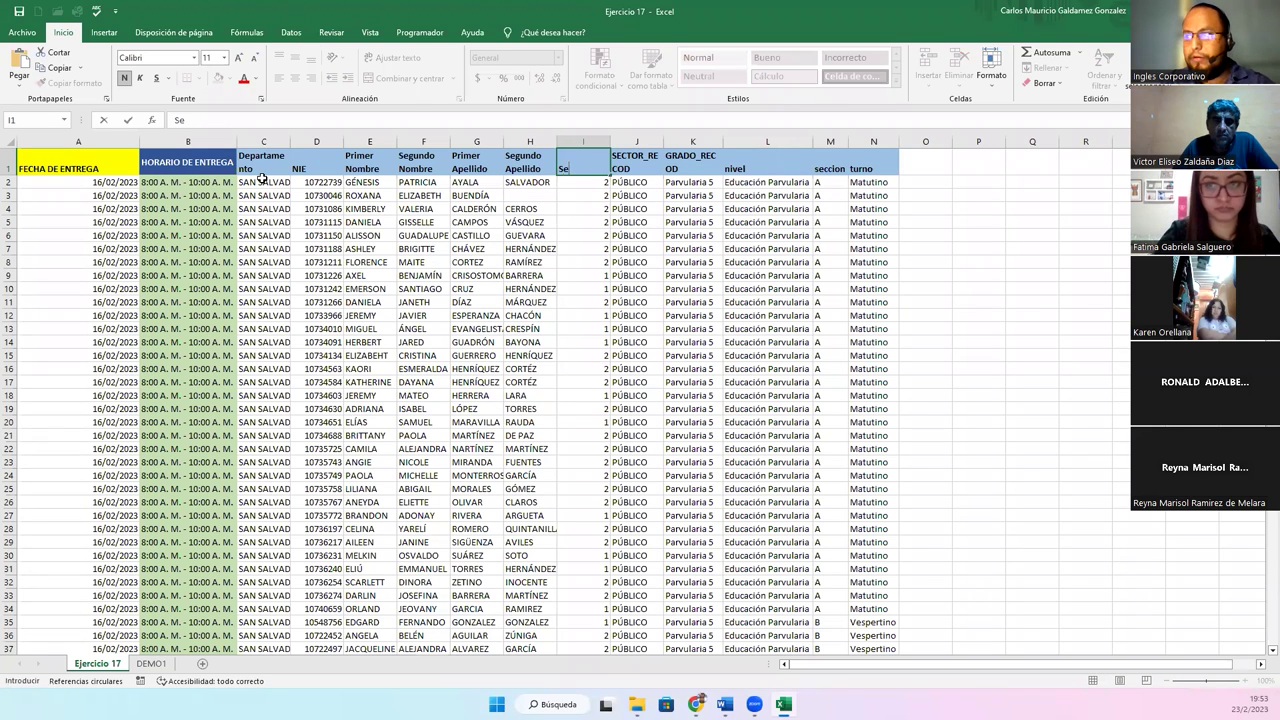
key("Tab")
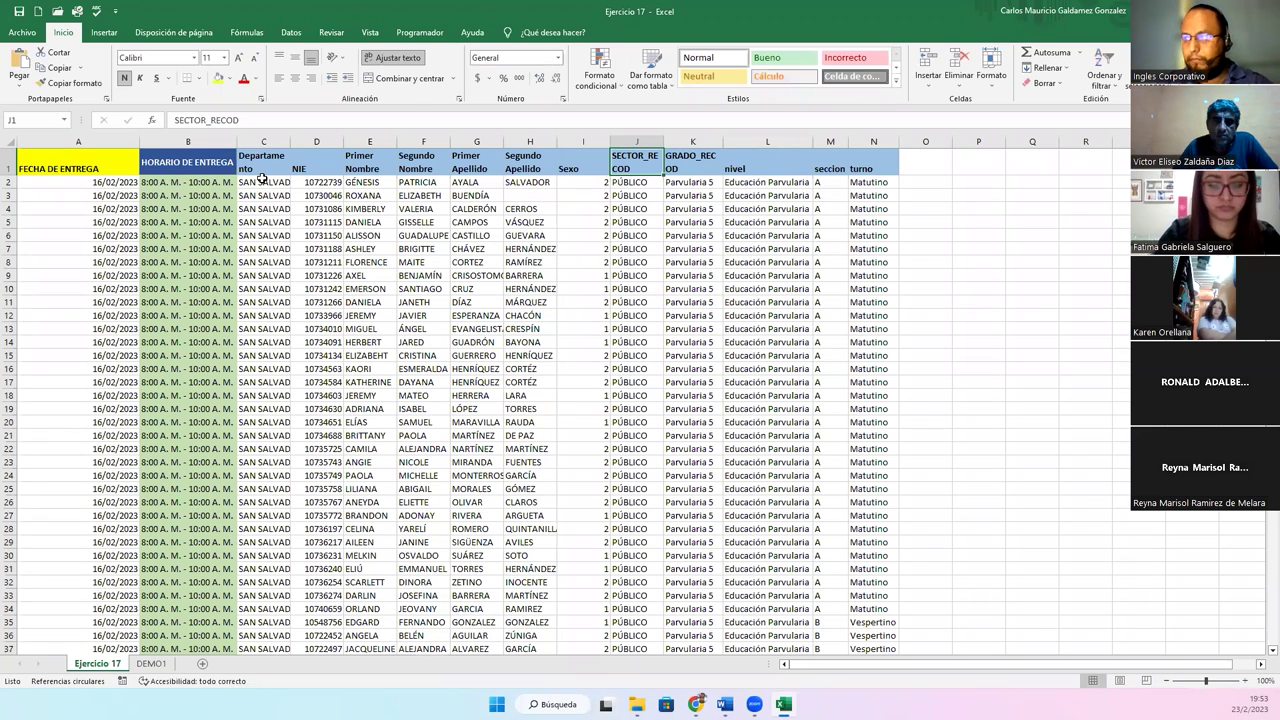
type("Sector")
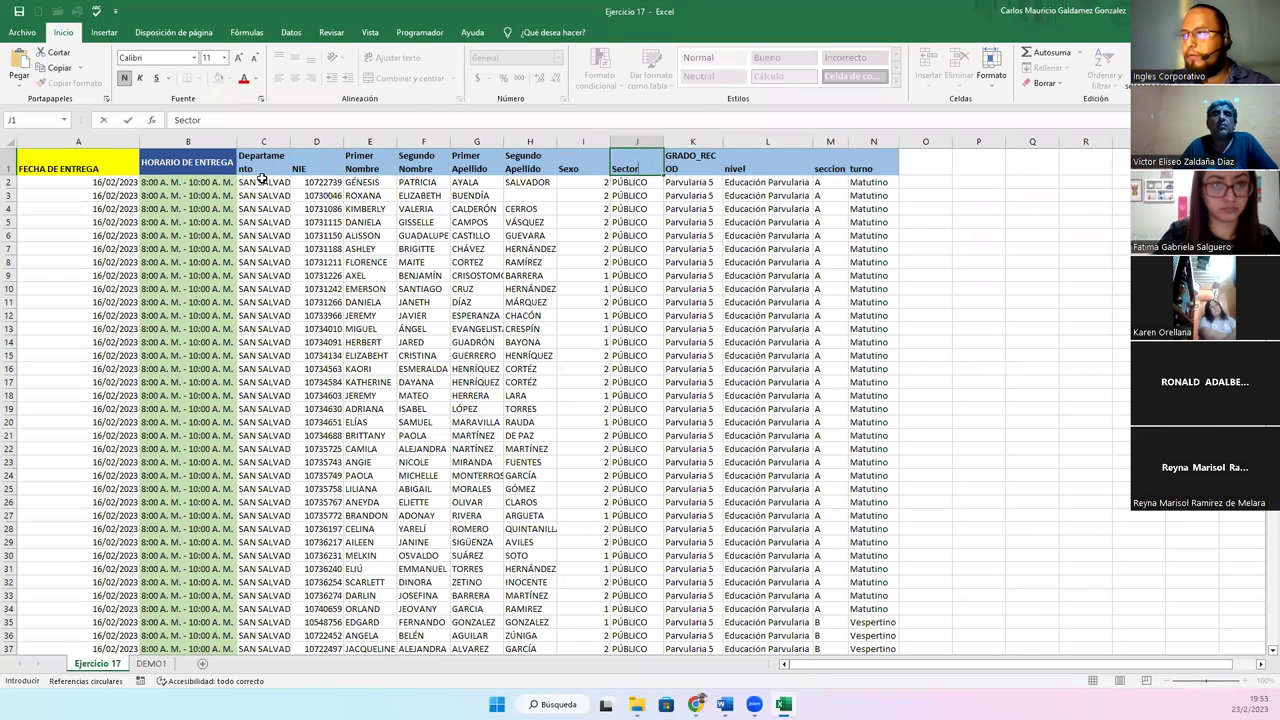
key("Tab")
type("Grado")
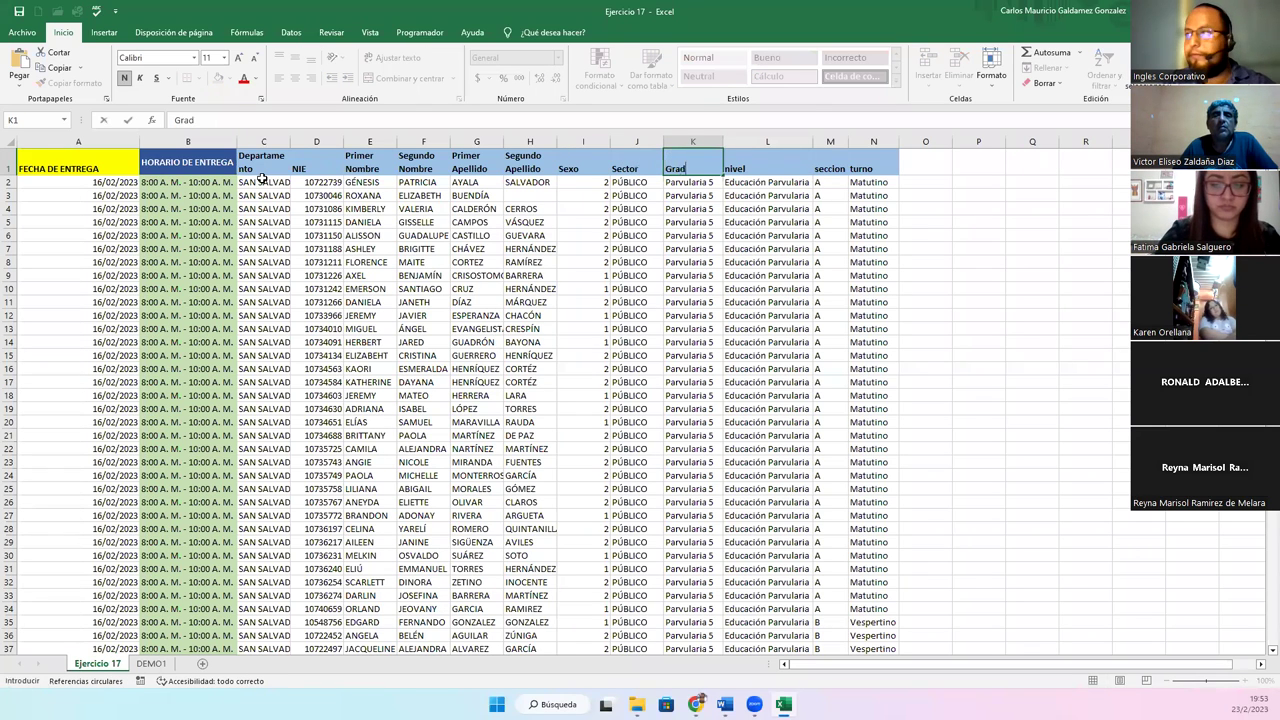
Rename the headers in L1 to N1 as Nivel, Seccion and Turno.
key("Tab")
type("M")
key("BackSpace")
type("Nivel")
key("Tab")
type("Seccion")
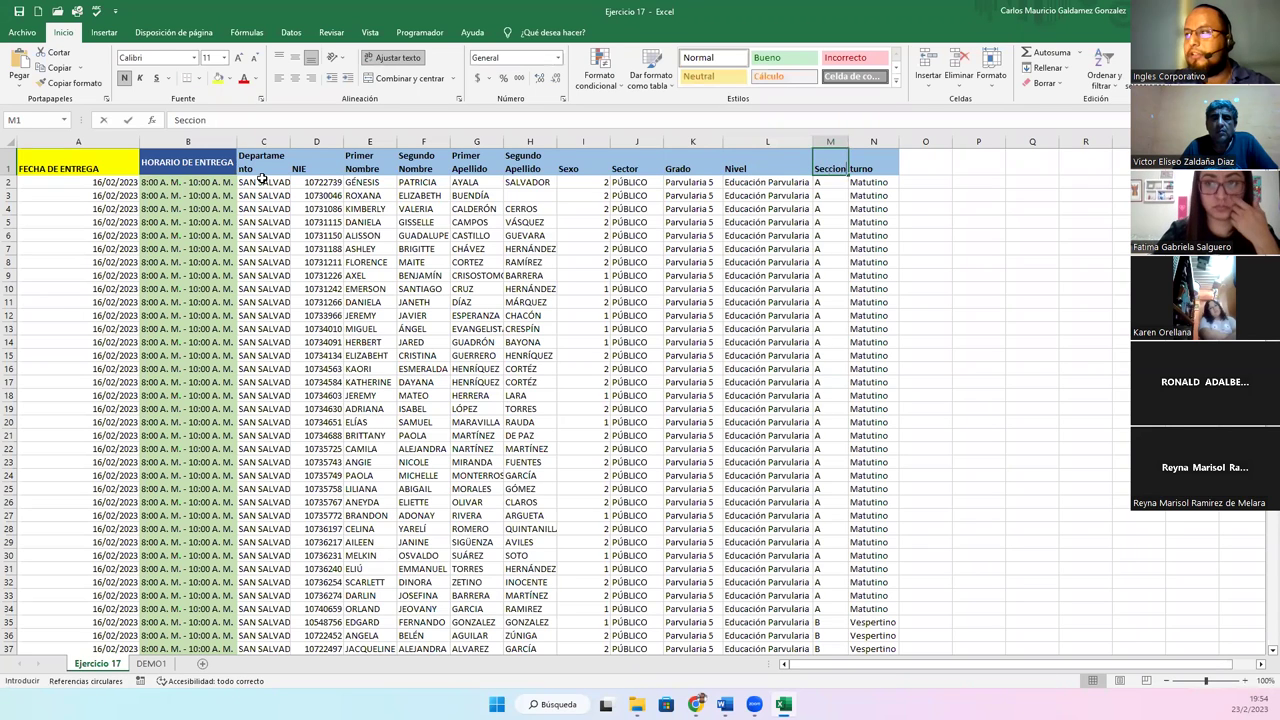
key("Tab")
key("BackSpace")
type("Turno")
left_click(262, 180)
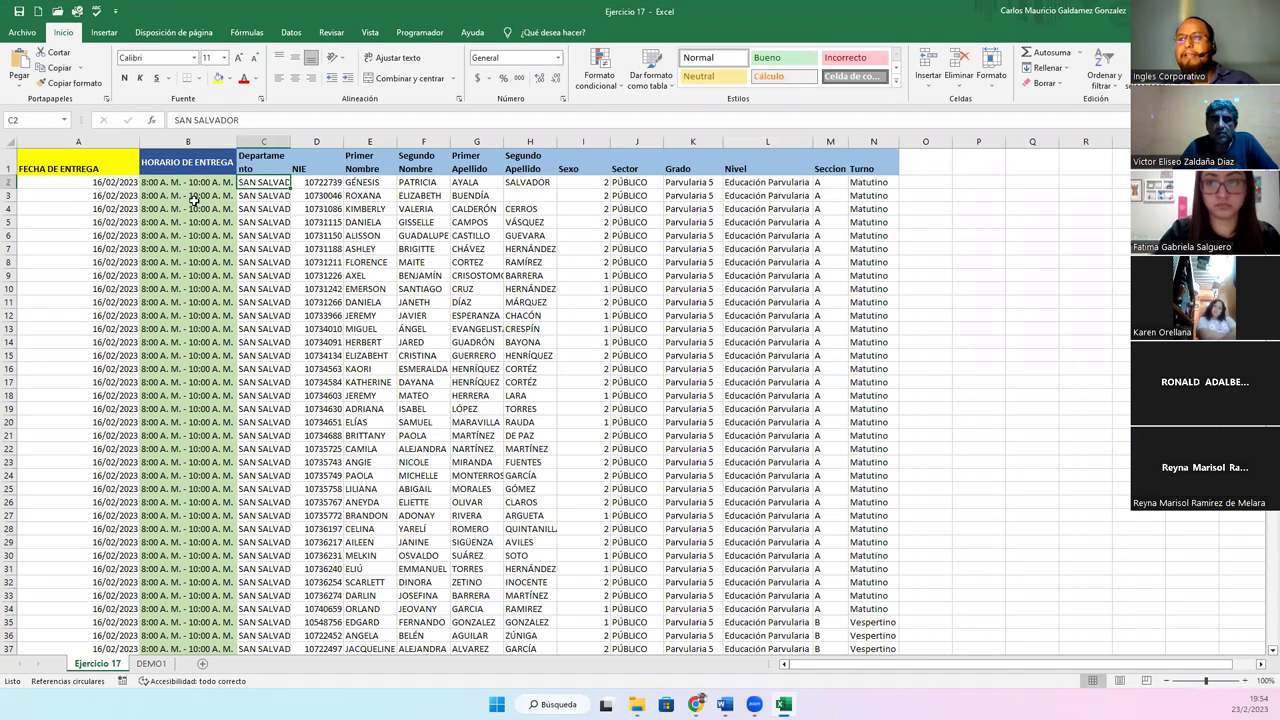
Autofit the widths of column A and columns C through I to their contents.
double_click(140, 142)
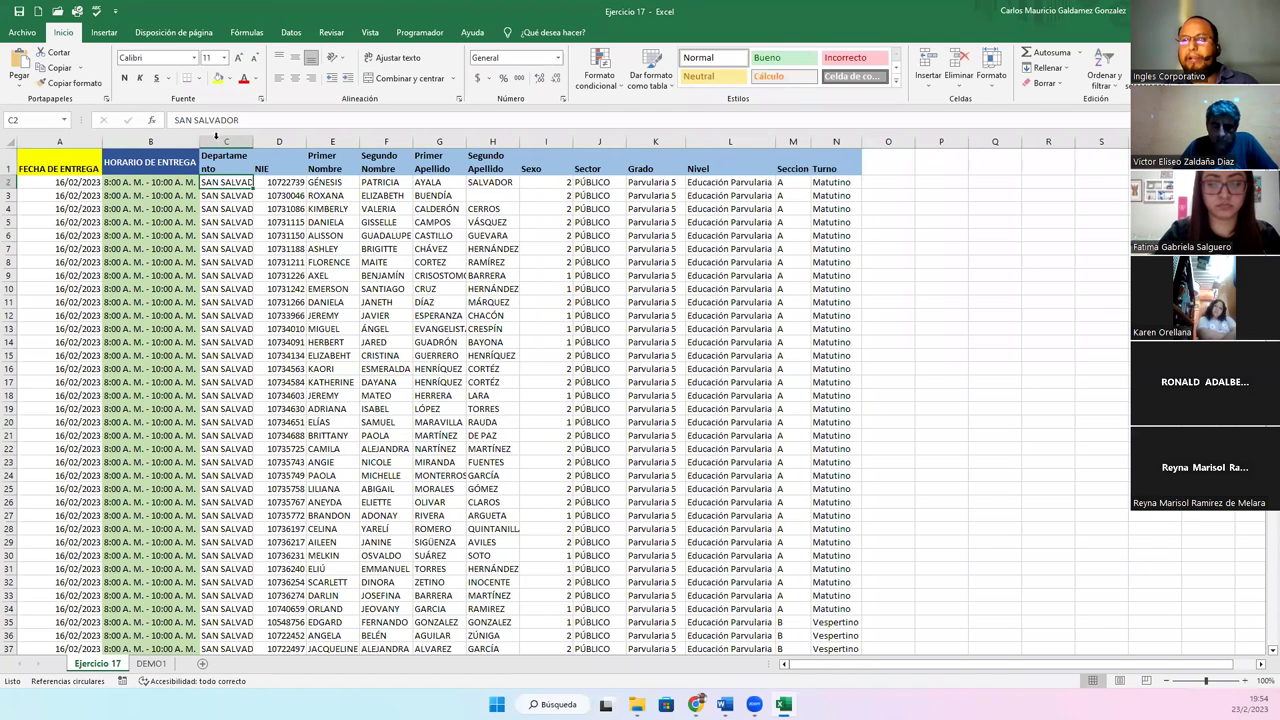
double_click(253, 141)
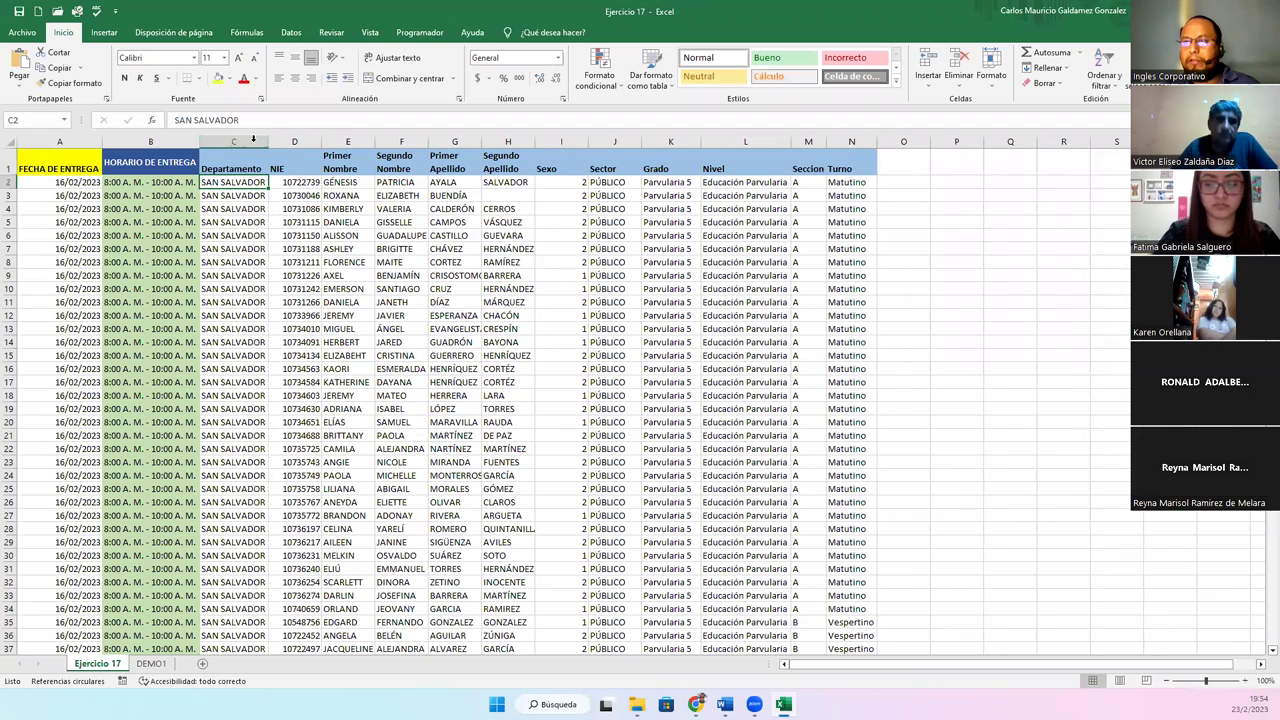
double_click(321, 142)
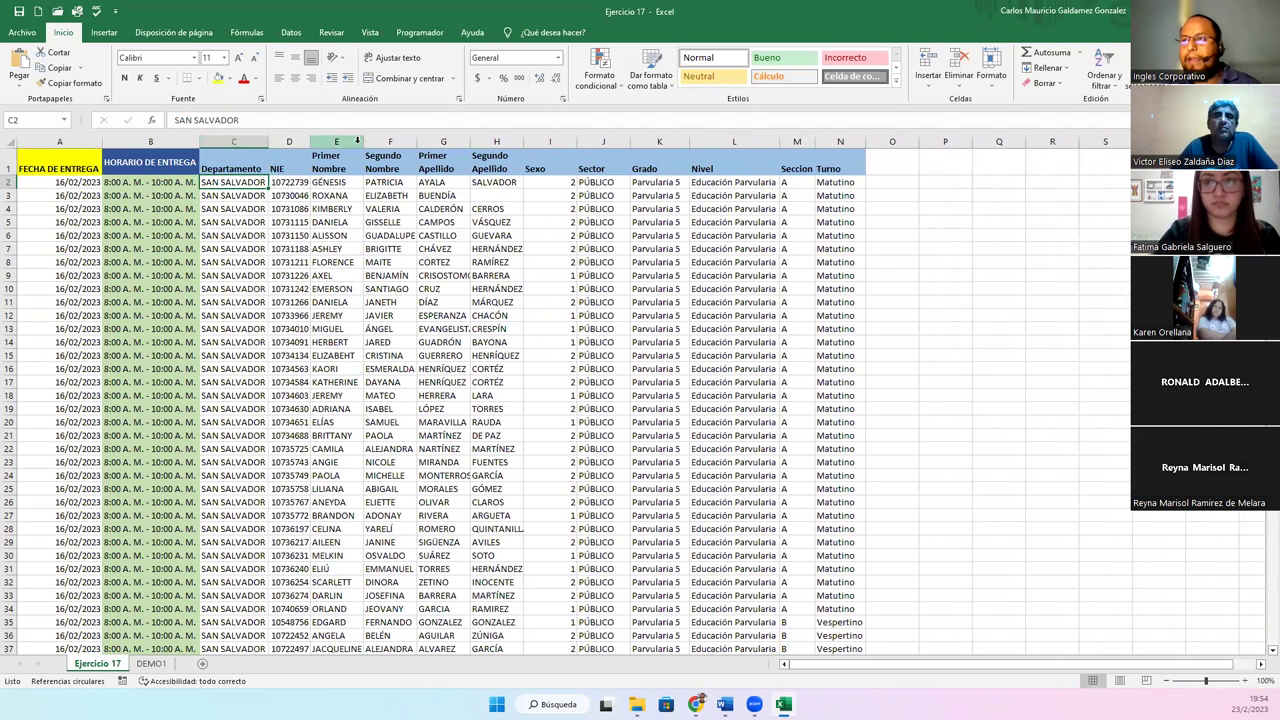
double_click(357, 141)
double_click(424, 142)
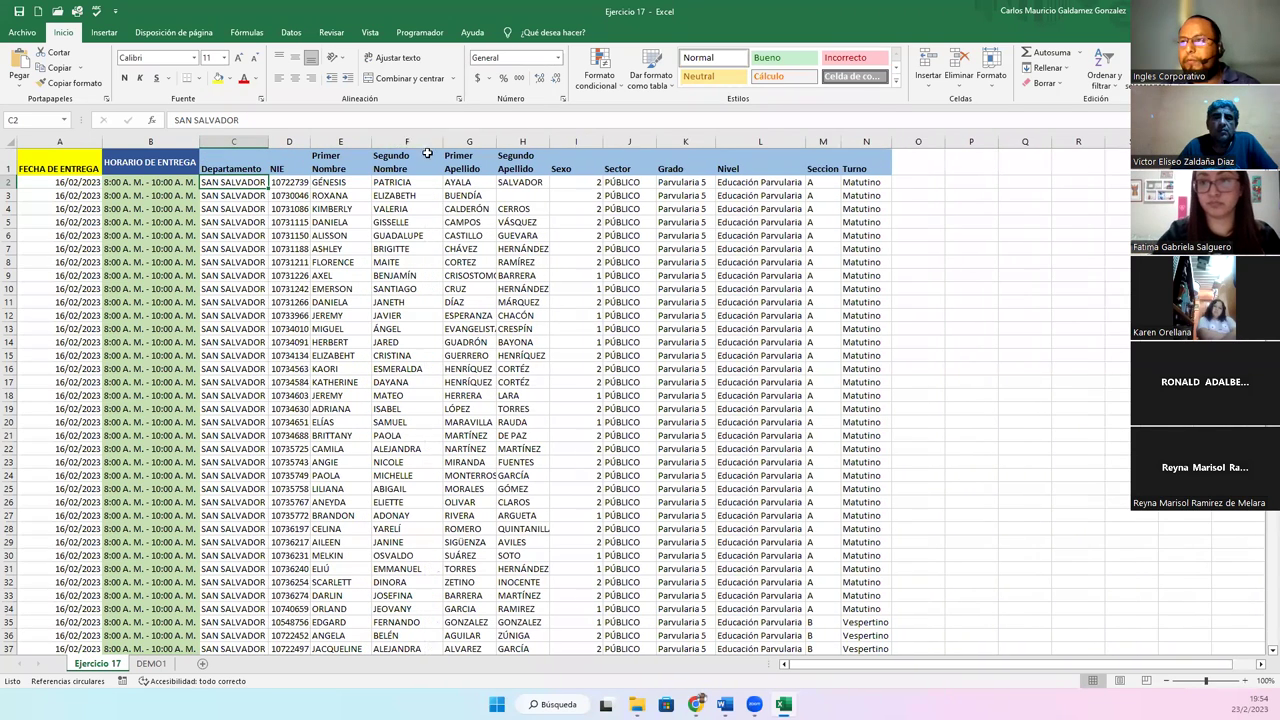
double_click(496, 141)
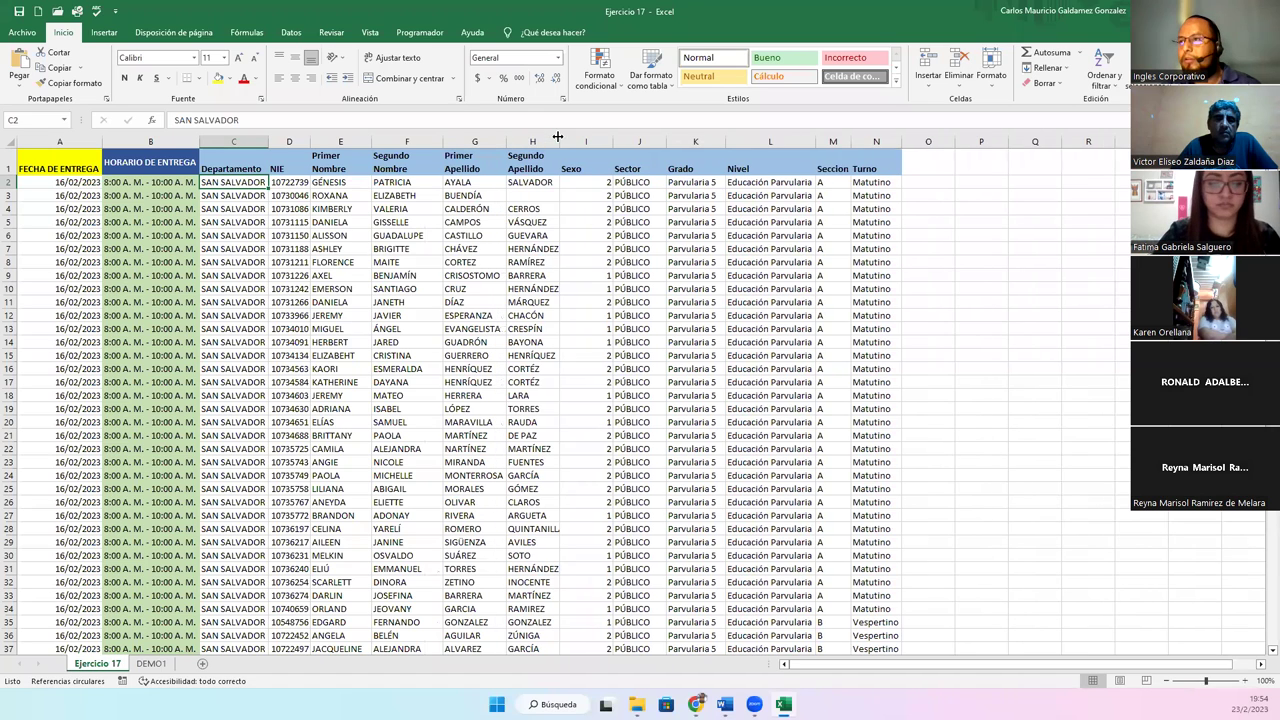
double_click(559, 141)
double_click(620, 143)
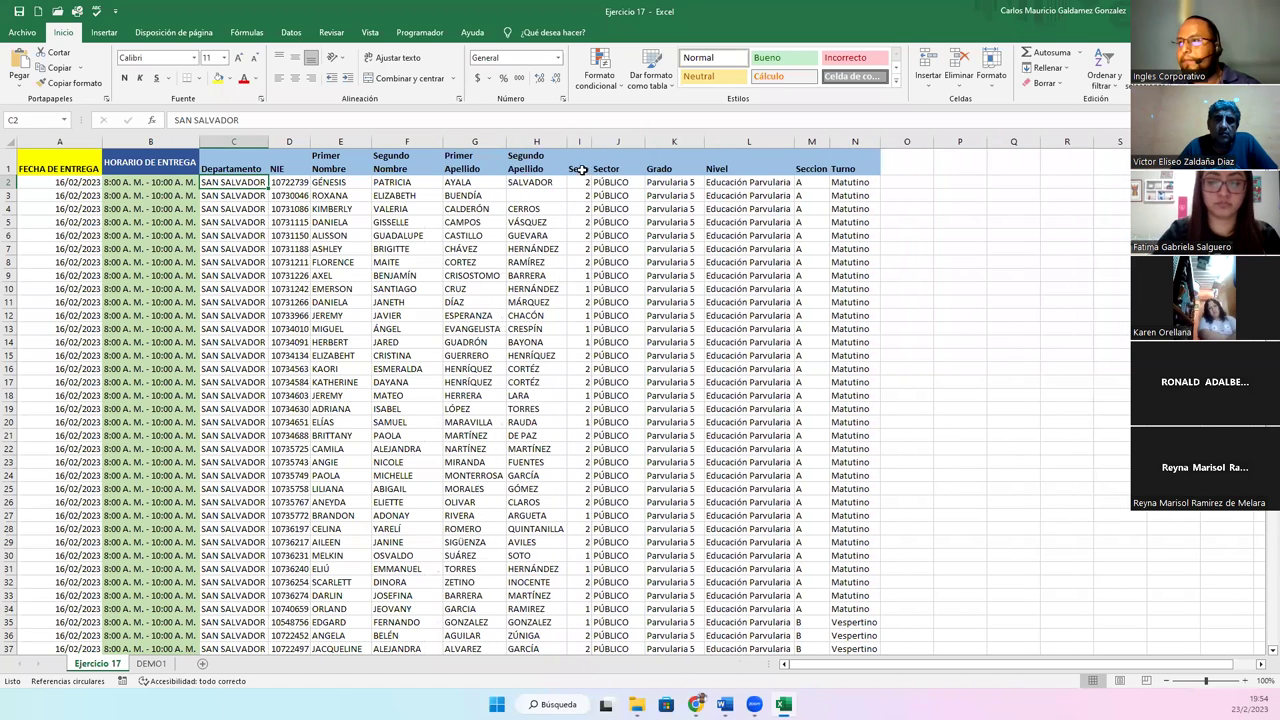
Middle-align the headers in A1:N1 vertically and adjust columns J and M, keeping the Seccion header on one line.
left_click_drag(42, 166, 845, 168)
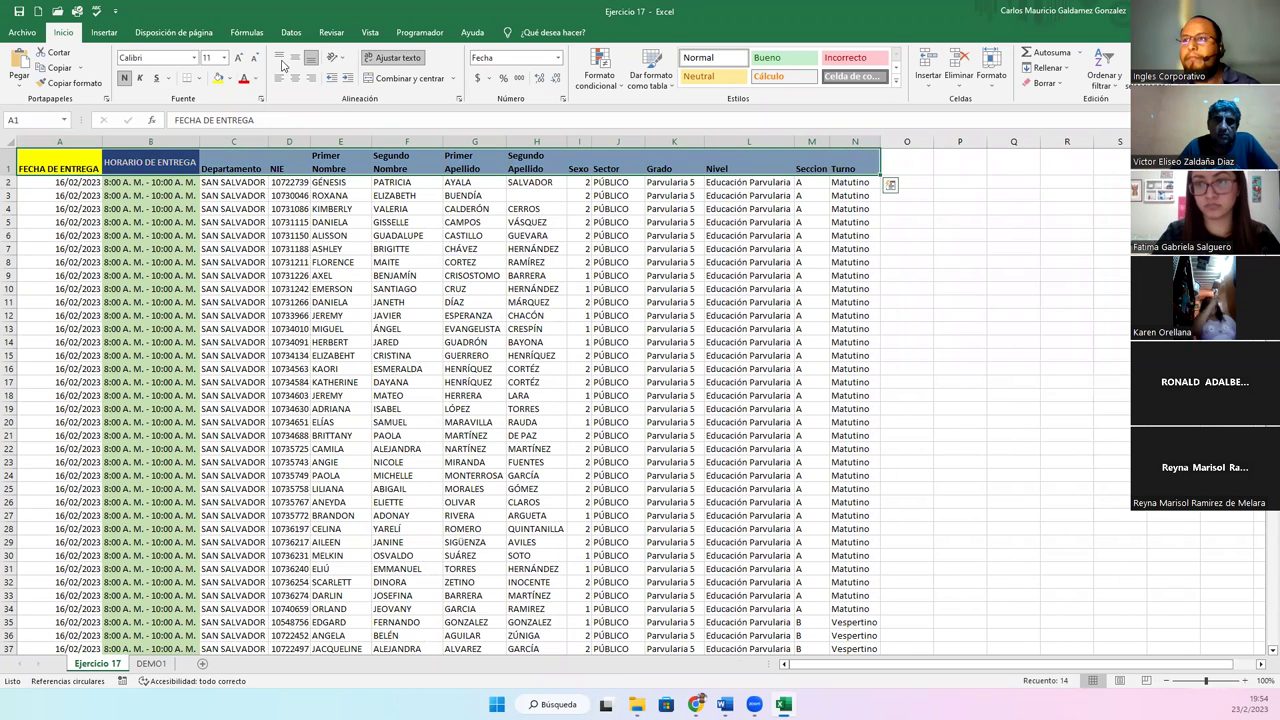
left_click(295, 58)
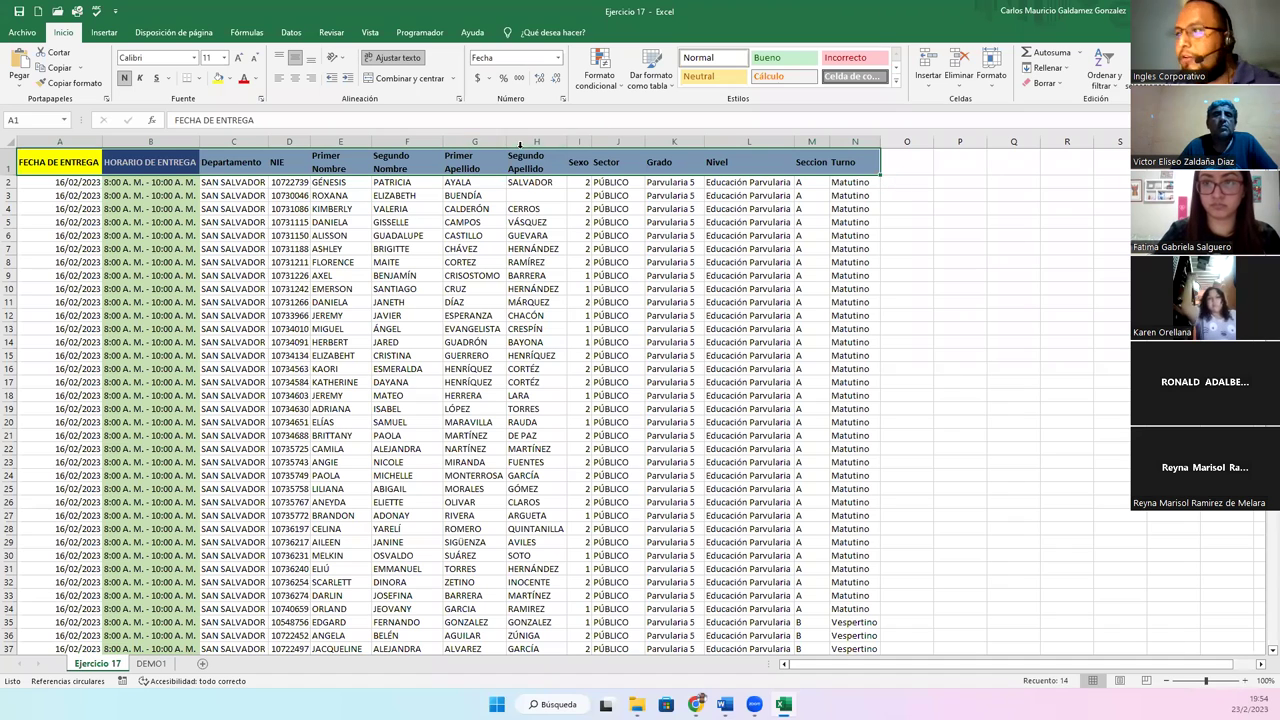
double_click(644, 142)
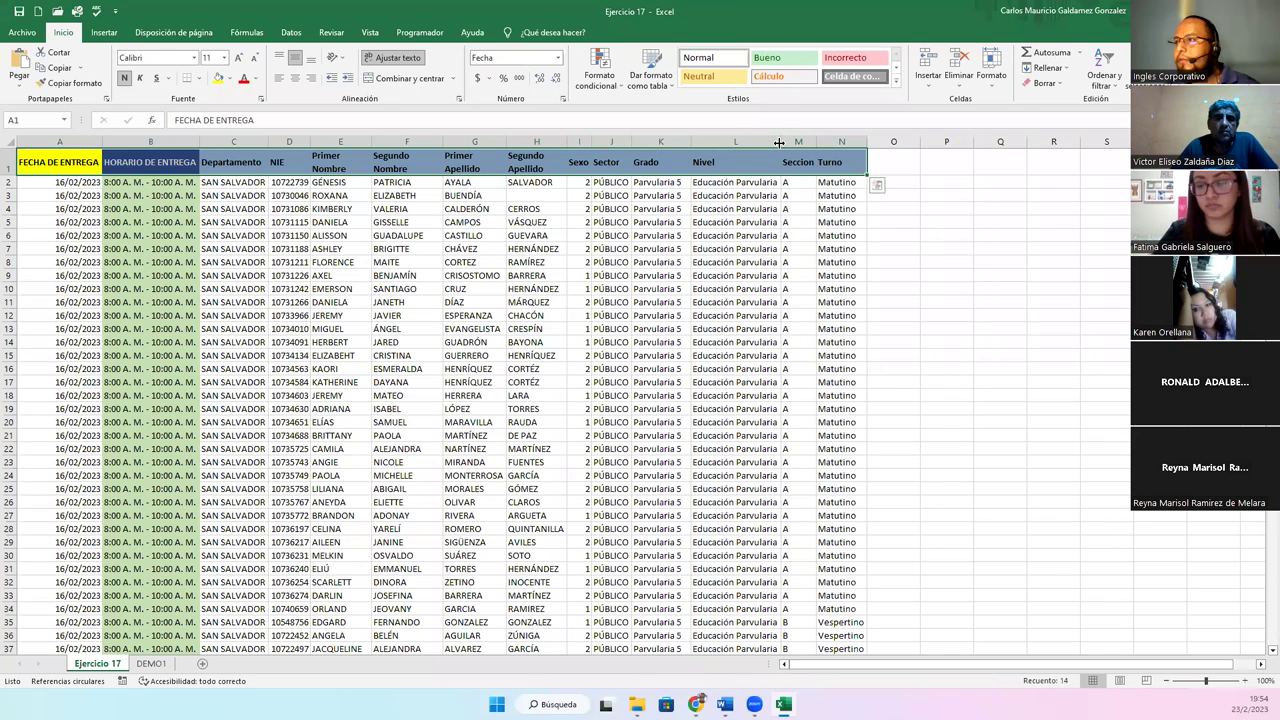
double_click(818, 142)
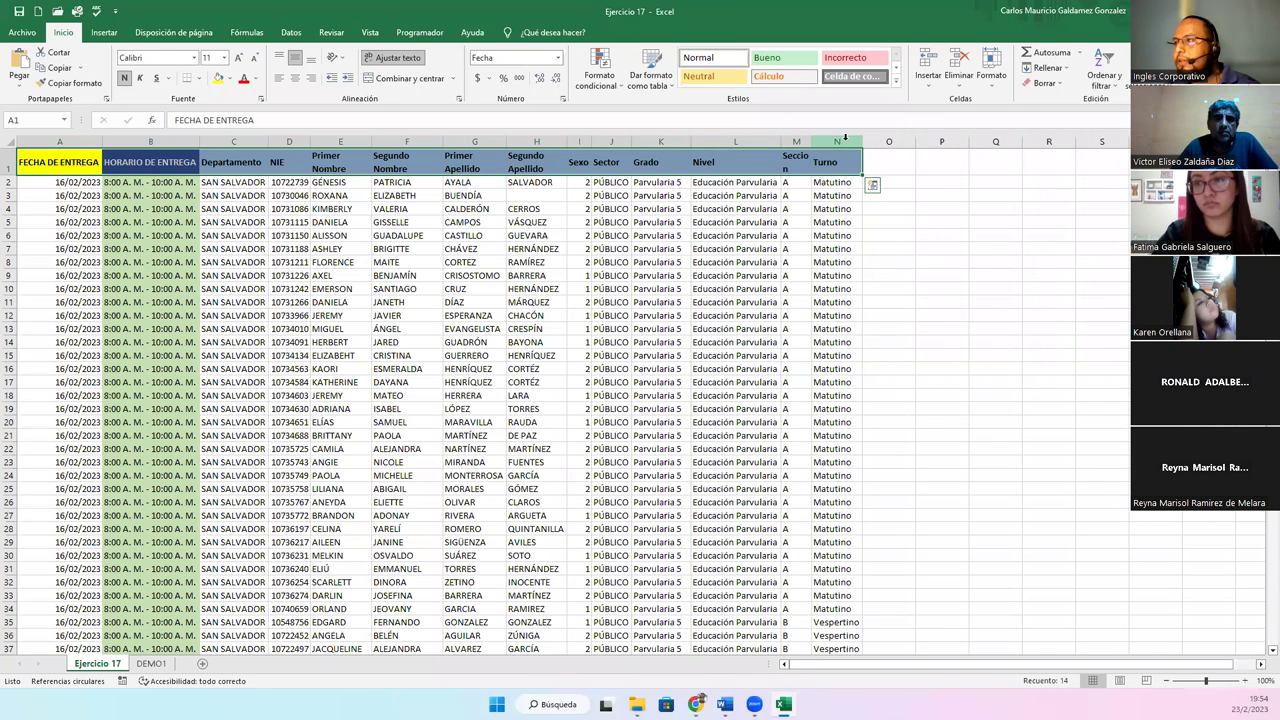
left_click_drag(812, 142, 818, 142)
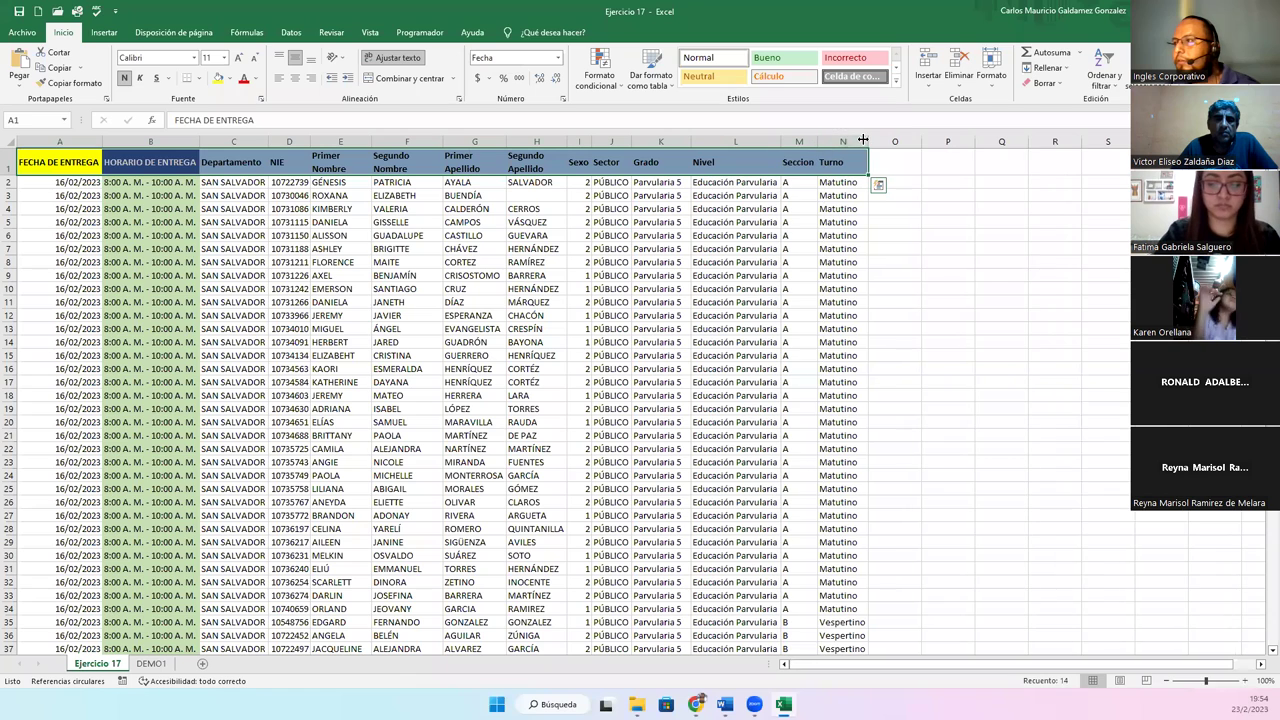
Enter the heading "Realizar busquedas:" in P6, beside the student data.
left_click(932, 262)
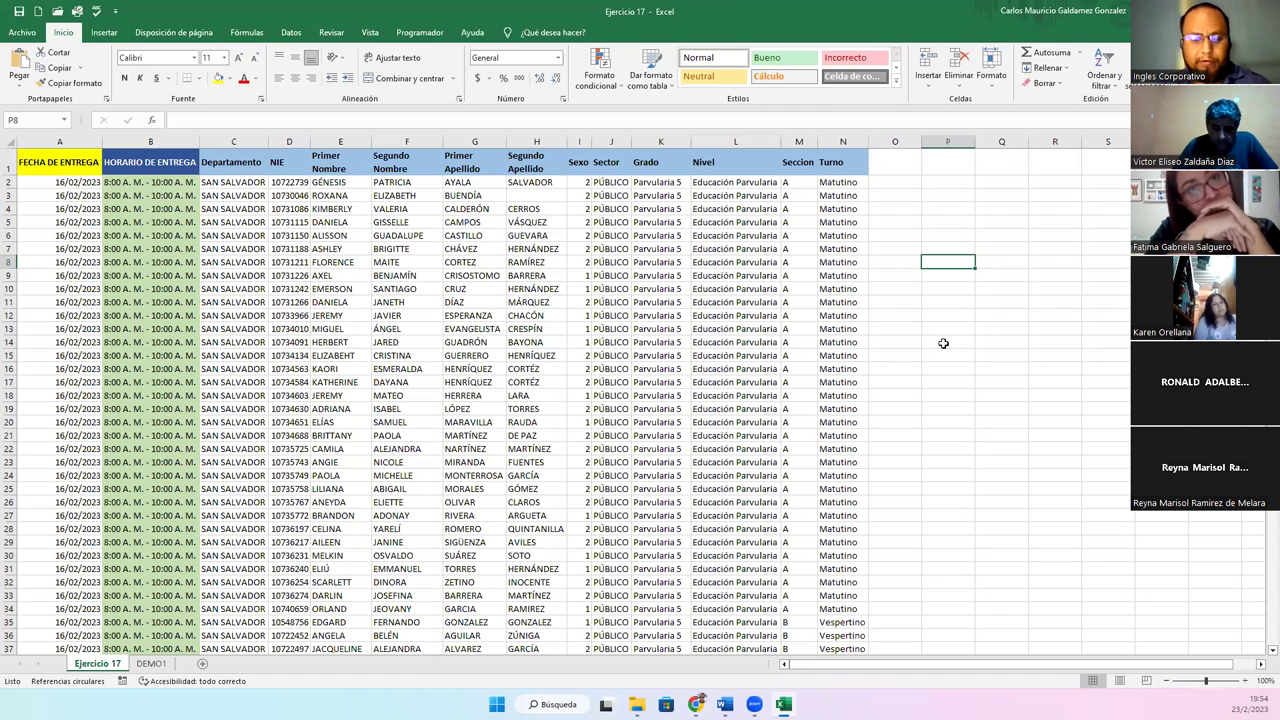
key("Page_Down")
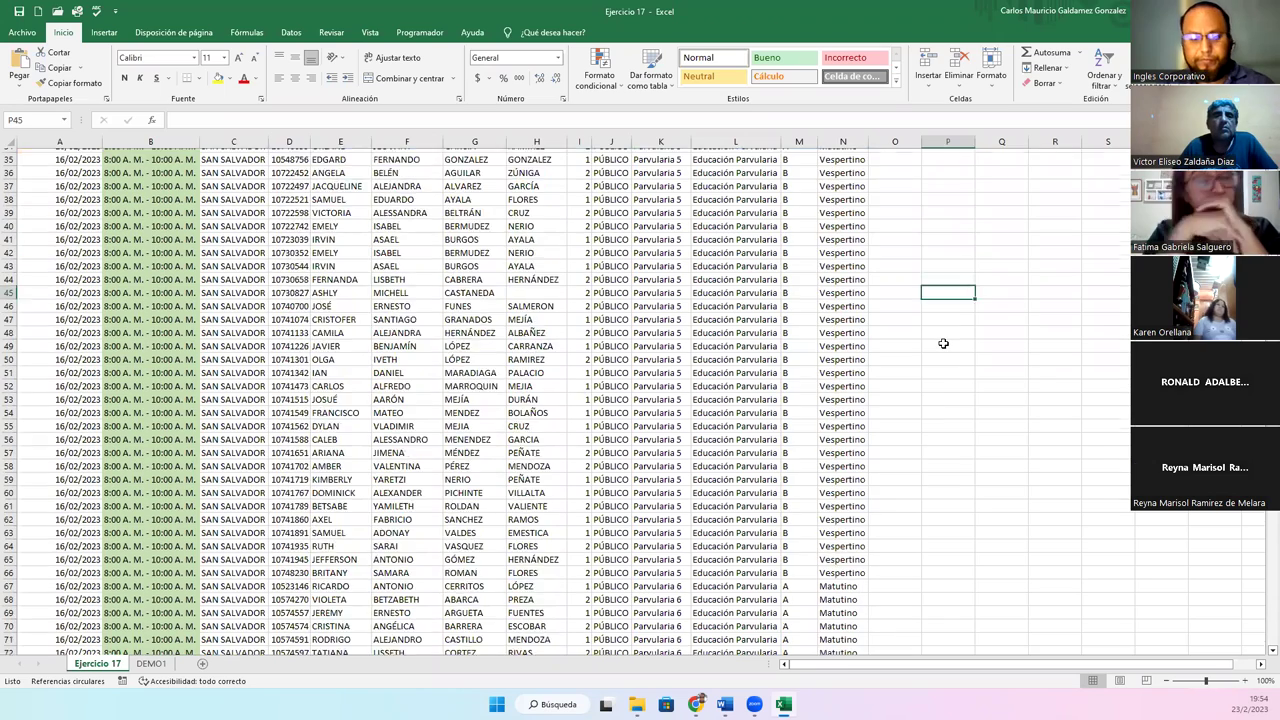
key("Page_Up")
key("Up")
key("Up")
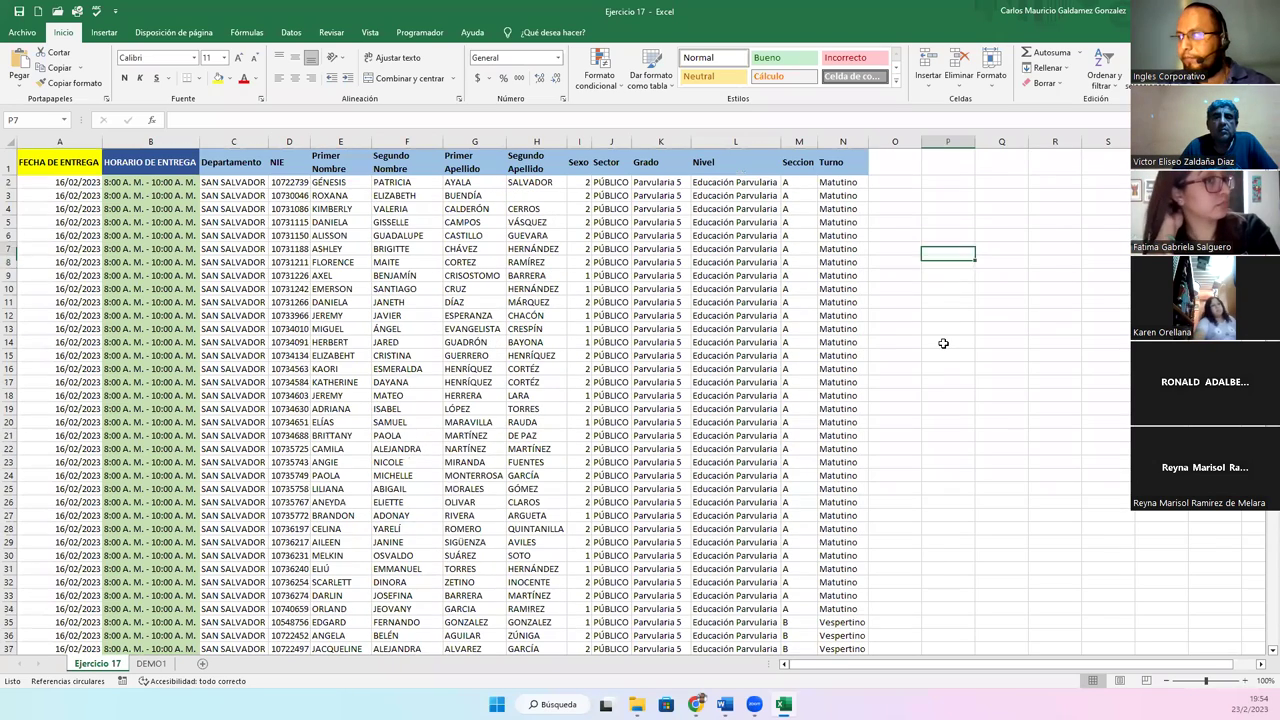
type("Real")
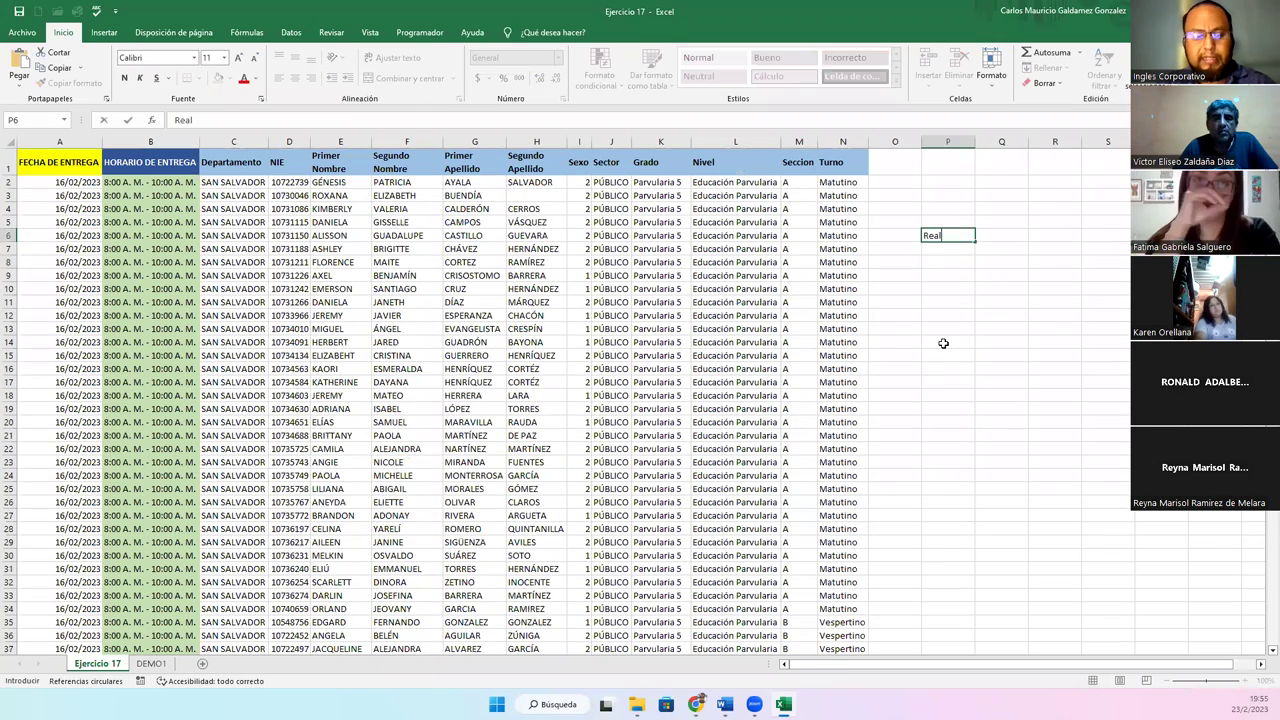
type("izar busquedas")
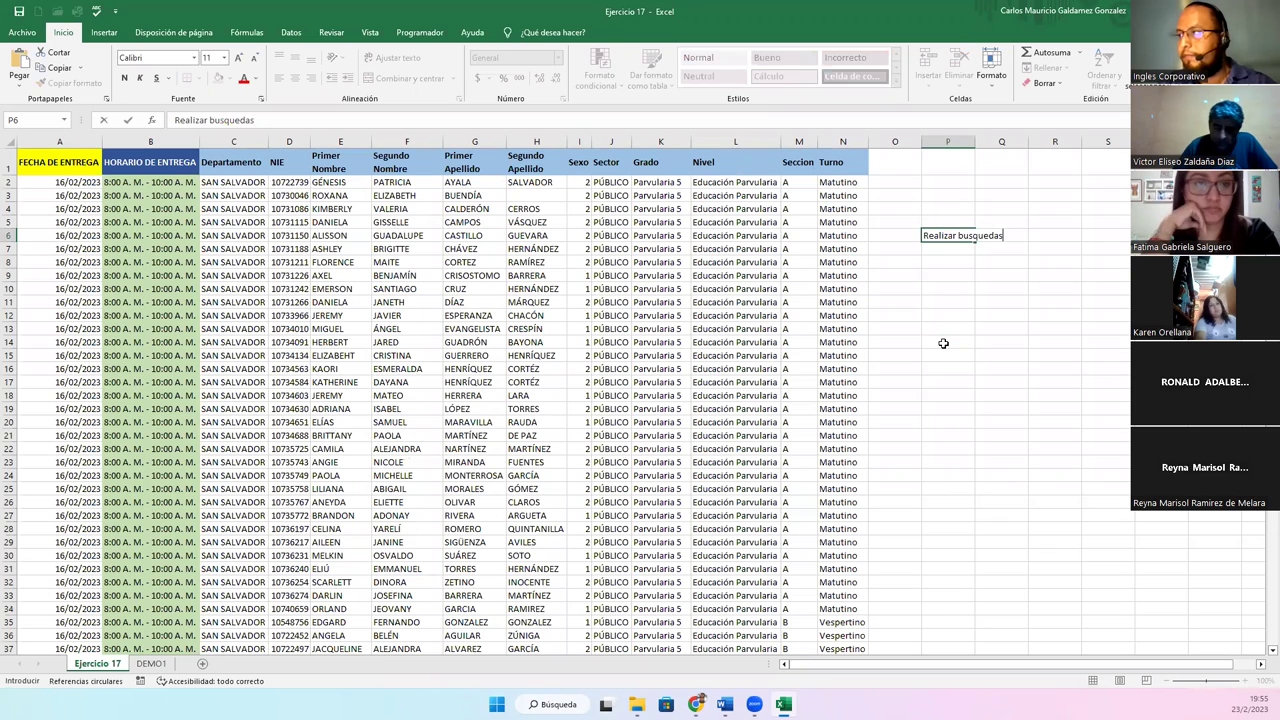
type(":")
key("Return")
Enter the questions "Cuantos niños del sexo 2 hay" in P7 and "Cuantos niños del sexo 1 hay" in P8.
type("Cuantos")
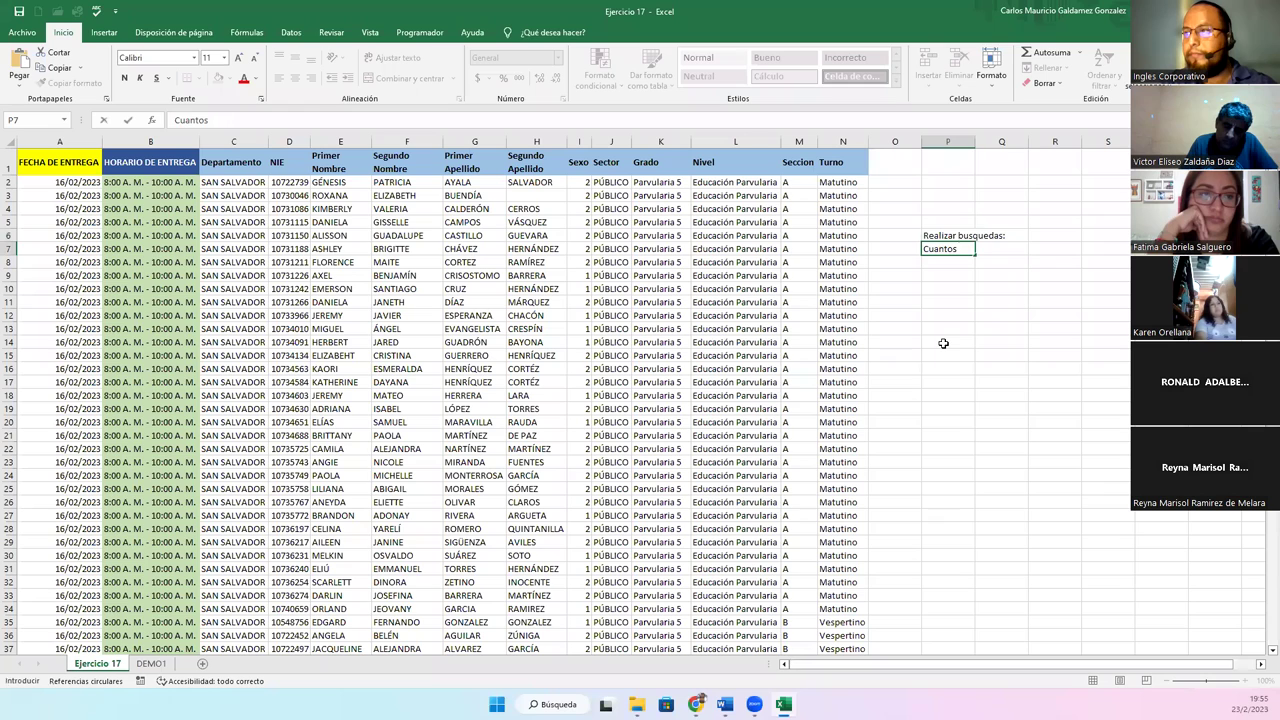
type(" niños del sexo 2")
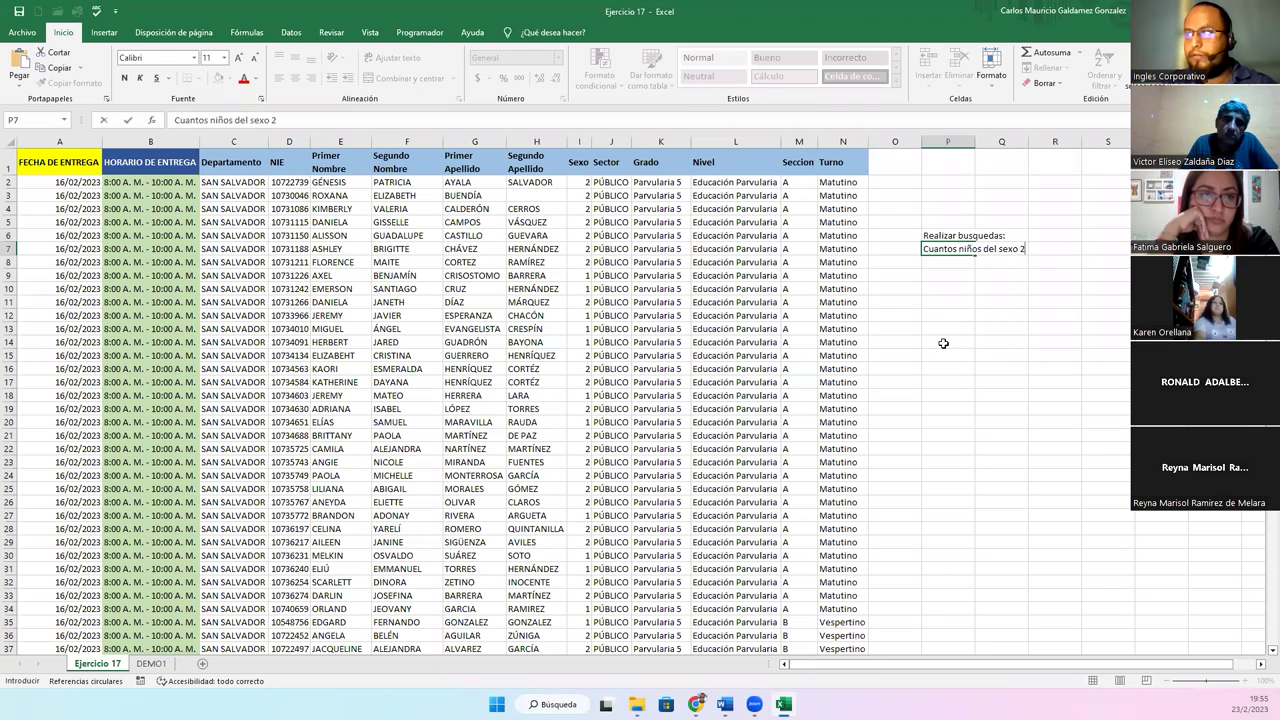
type(" hay")
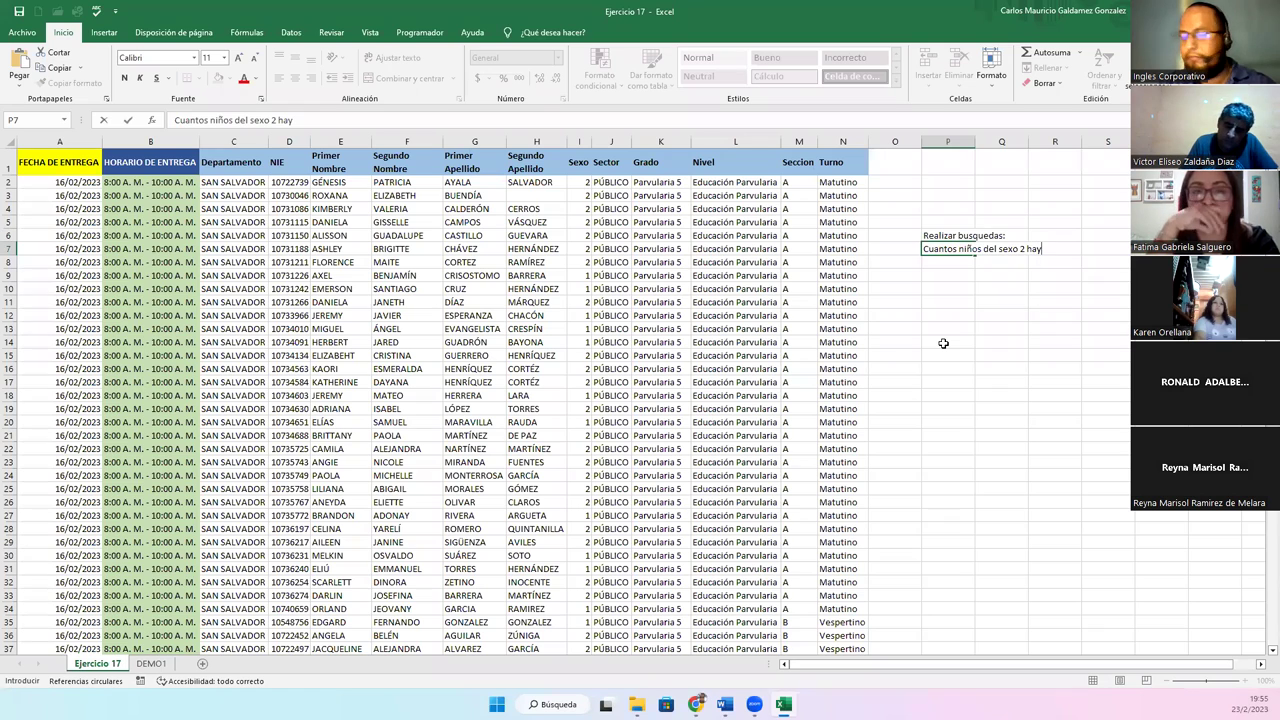
key("Return")
type("Cuantos niños")
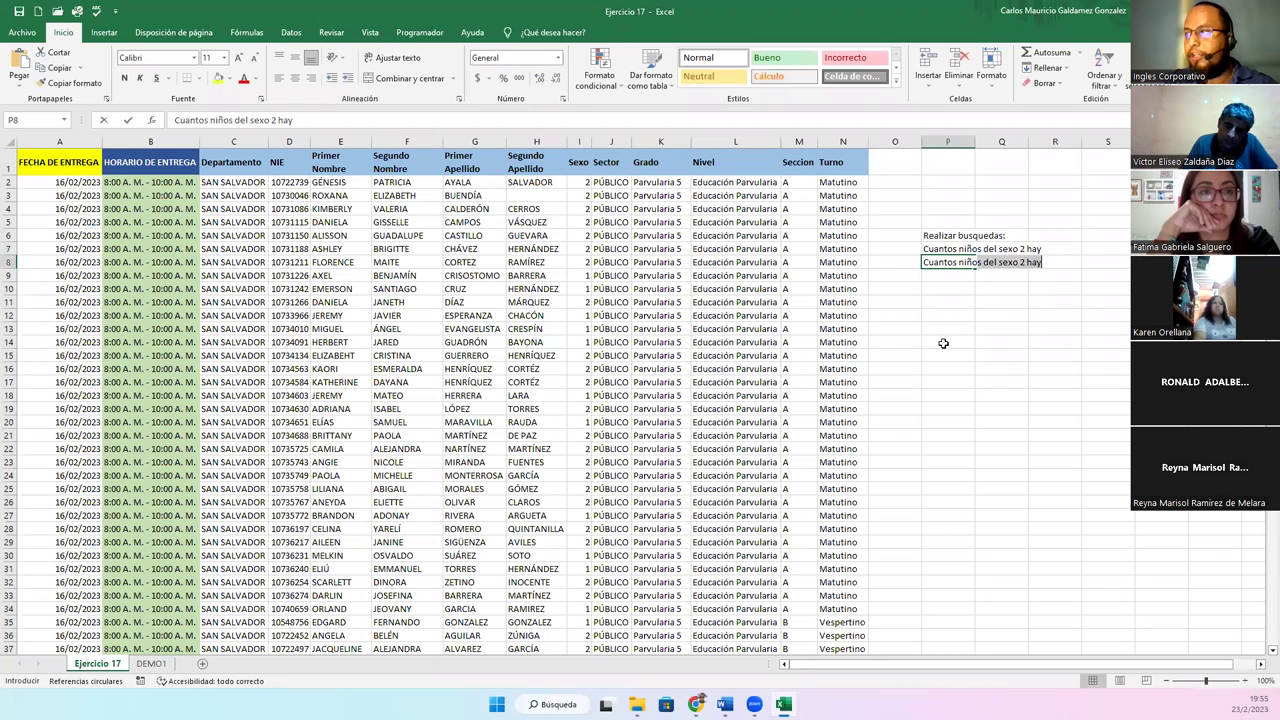
type(" del sexo 1")
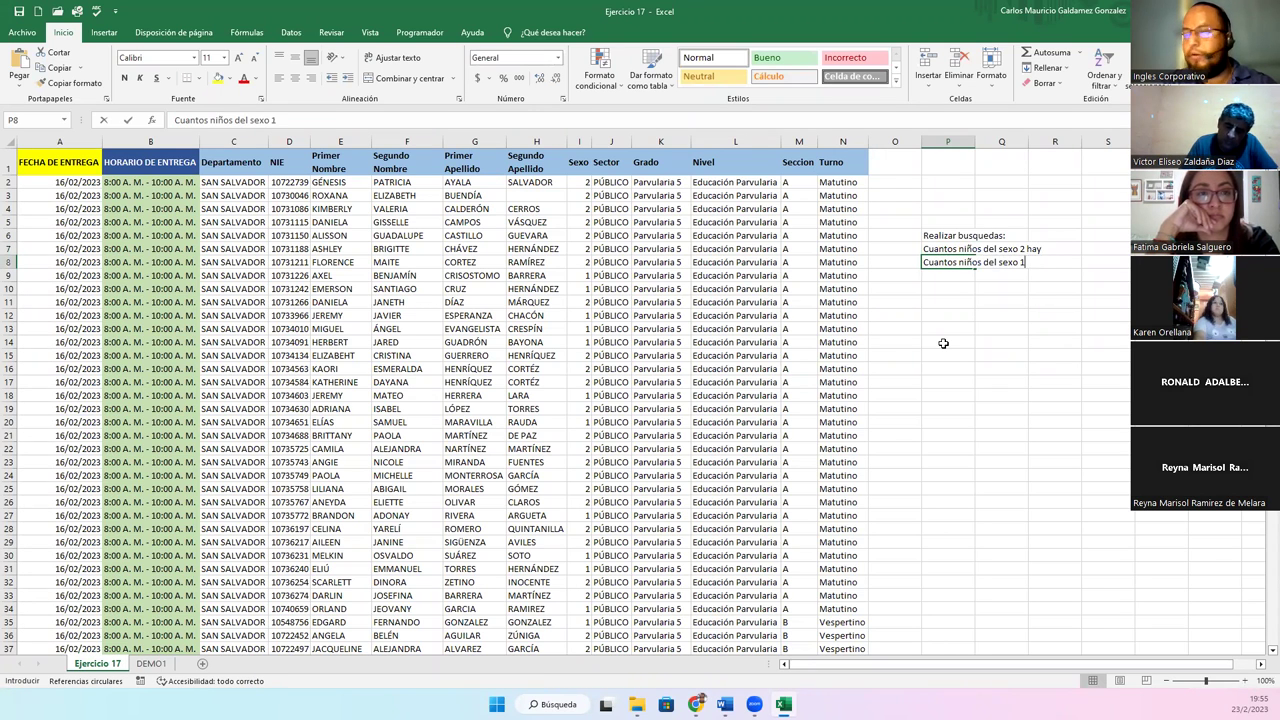
type(" hay")
key("Return")
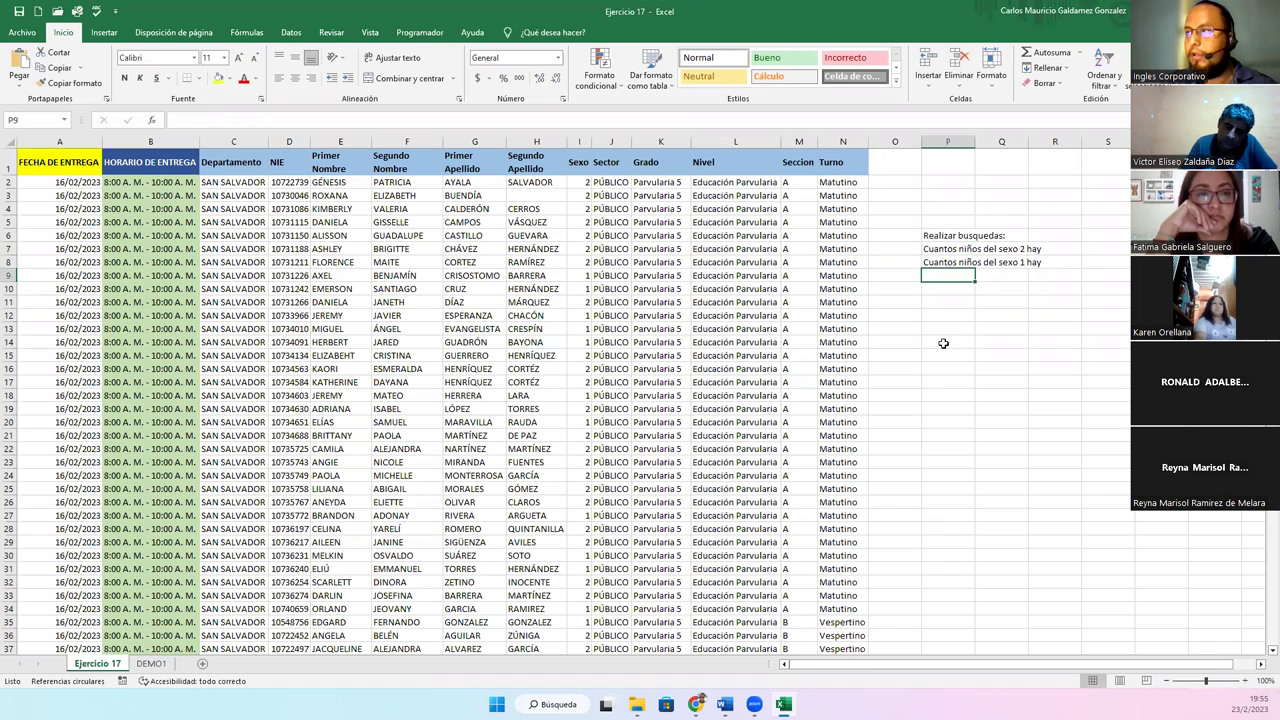
Enter the question "Cuantos niños estan en la Seccion A" in P9.
type("Cuanto s")
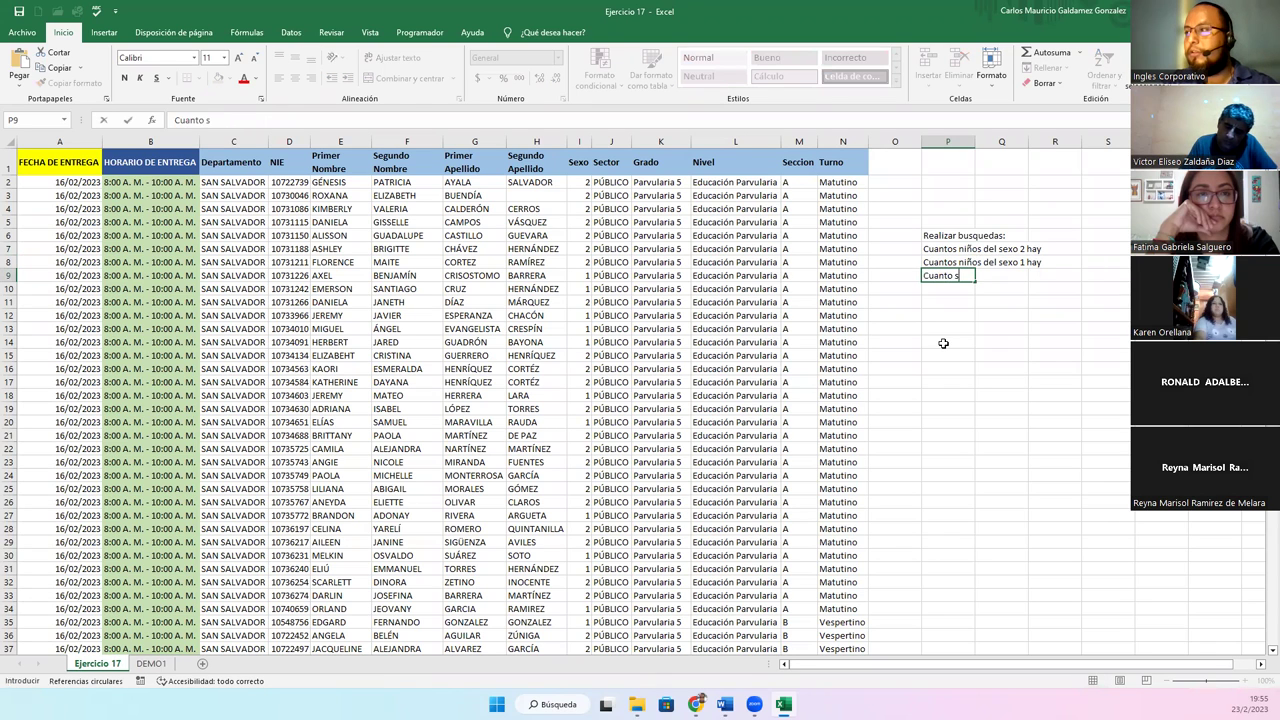
key("BackSpace")
key("BackSpace")
type("s niños estan en la S")
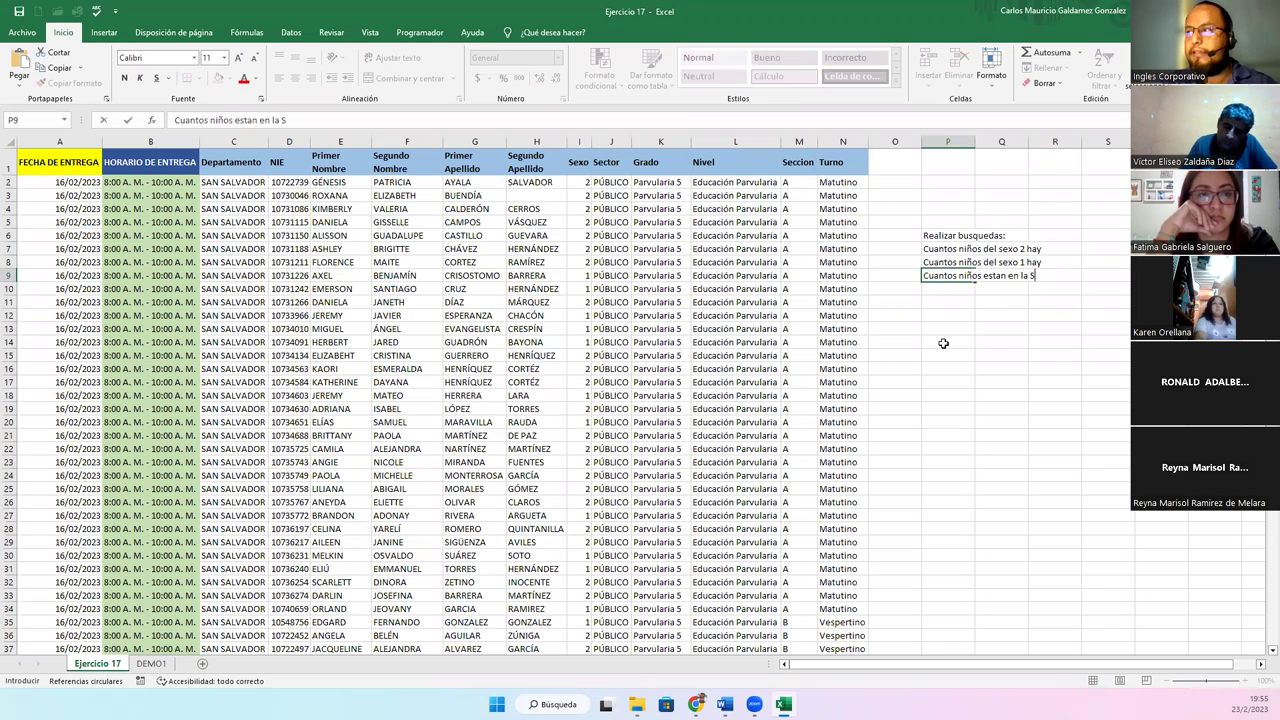
type("eccion M")
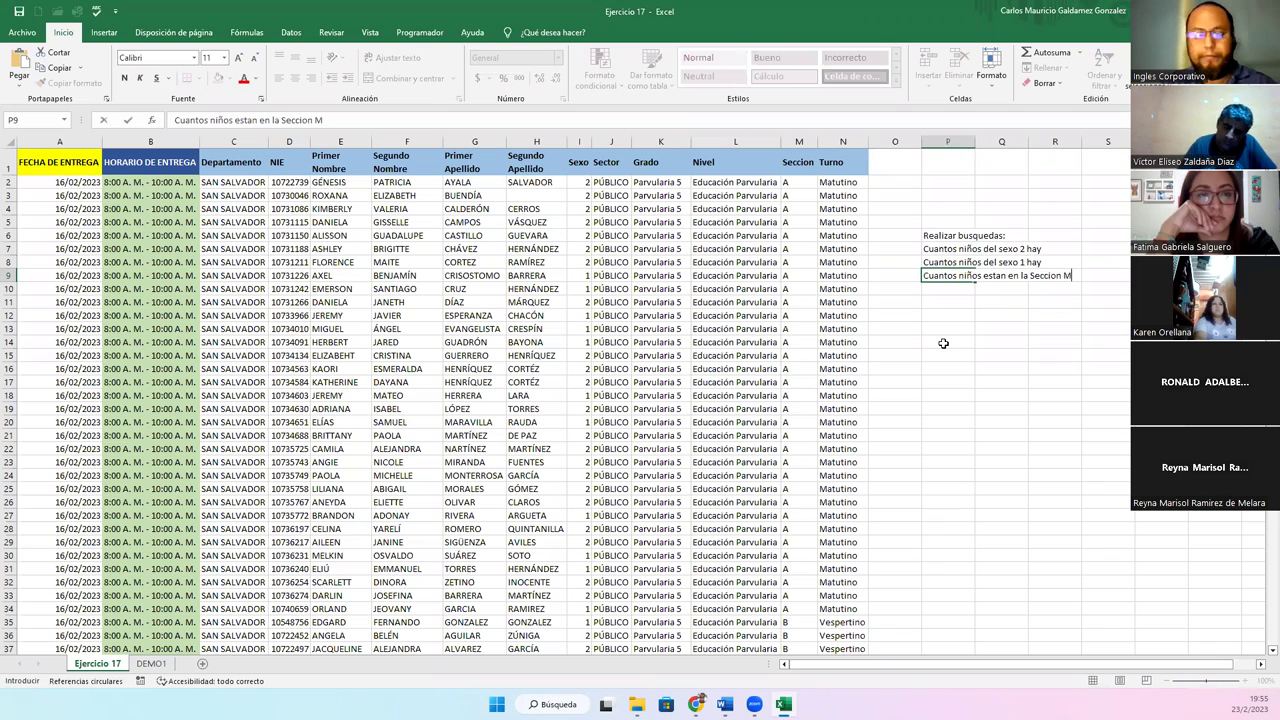
key("BackSpace")
type("A")
key("Return")
Enter "Cuantos niños son del turno Vespertino" in P10 and autofit column P to the questions.
type("Cuantos ")
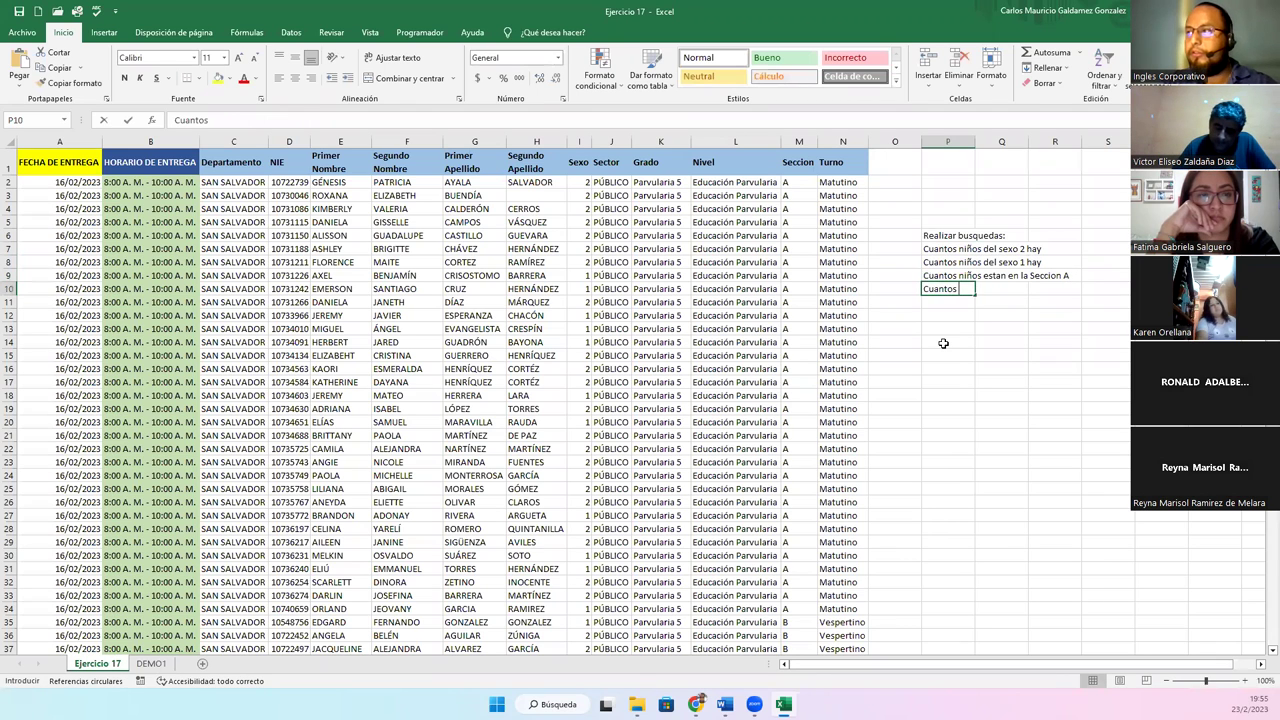
type("niños son del turno Vespertino")
key("Return")
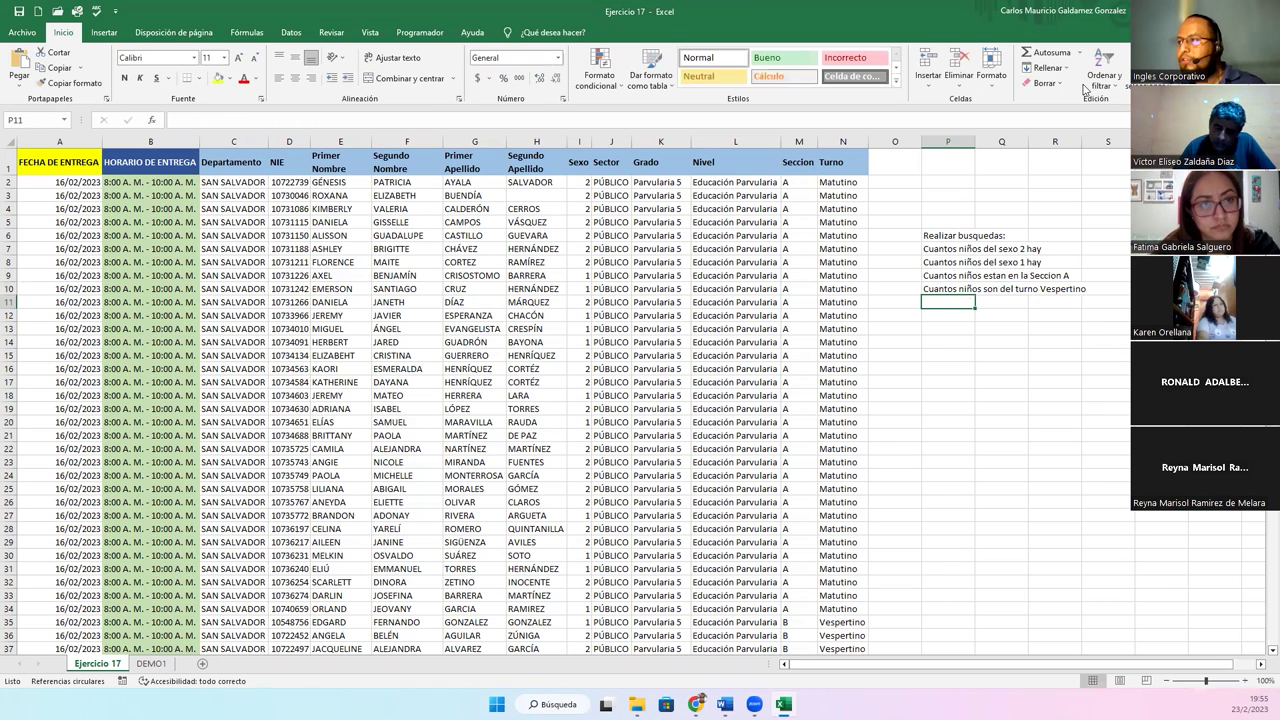
double_click(975, 141)
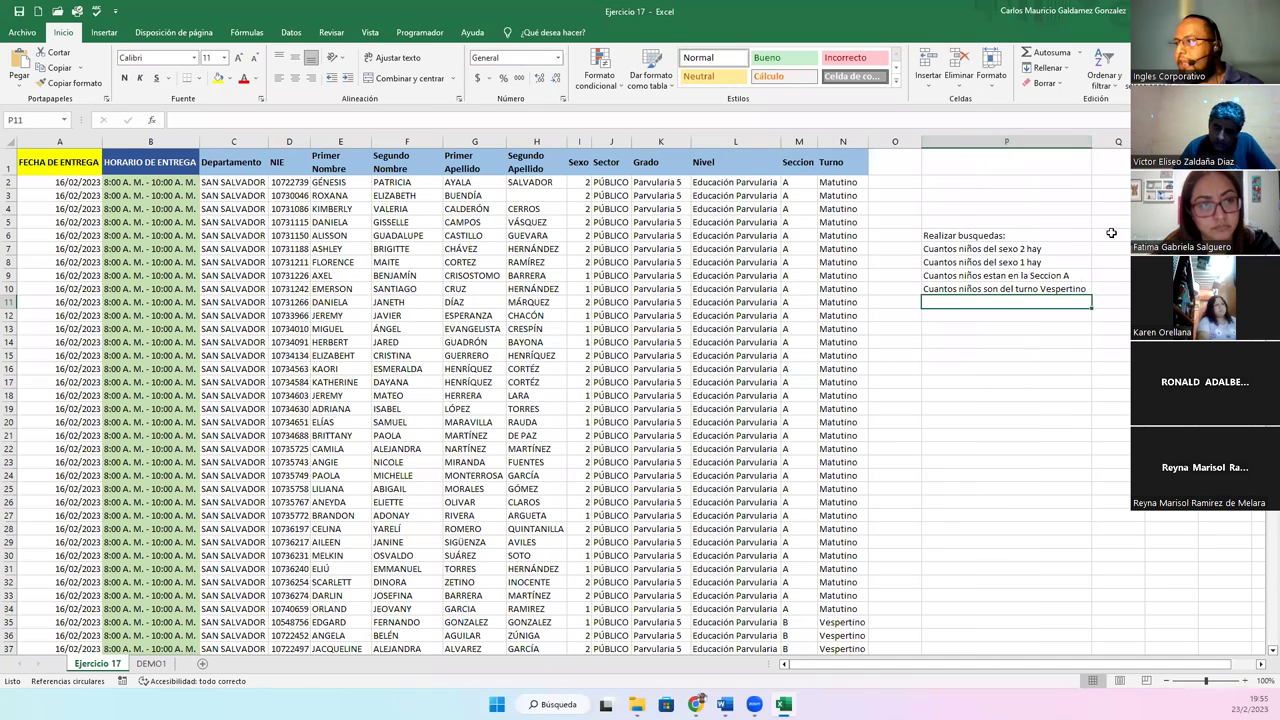
Enter the heading "VALOR" in Q6 and apply all borders to the search table P6:Q10.
left_click(1111, 234)
type("VALOR")
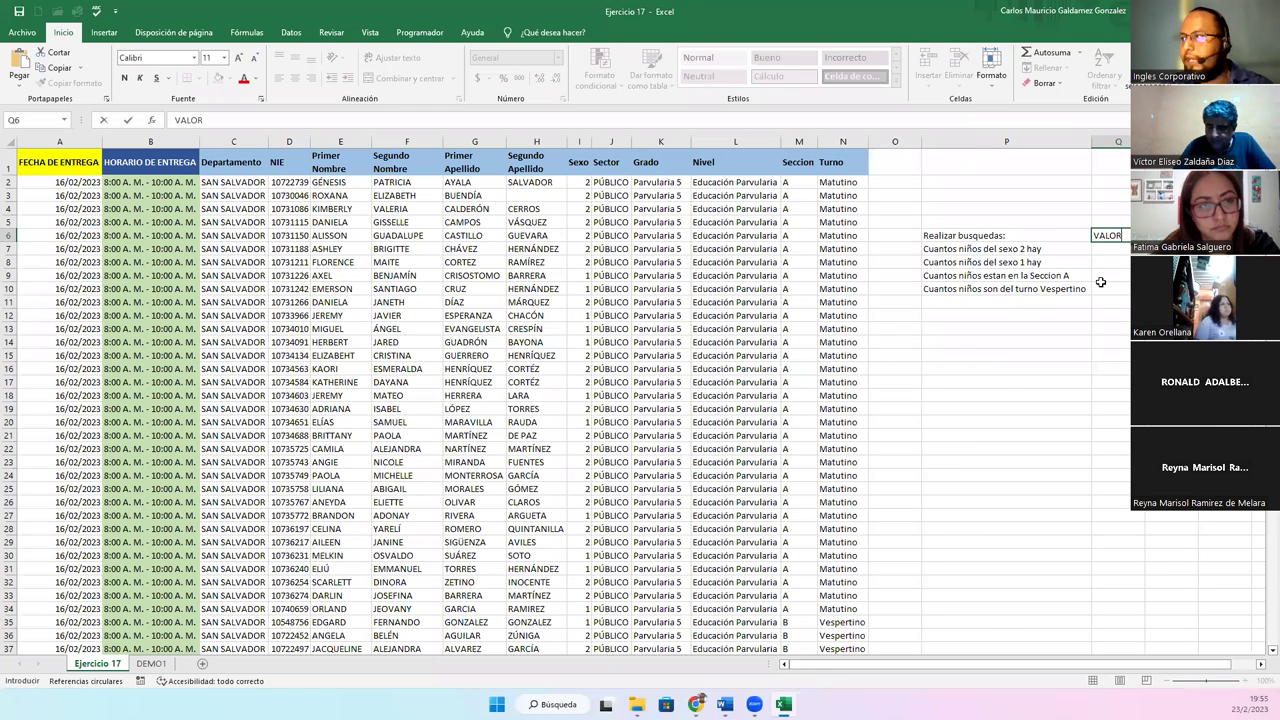
key("Return")
left_click_drag(1040, 236, 1110, 289)
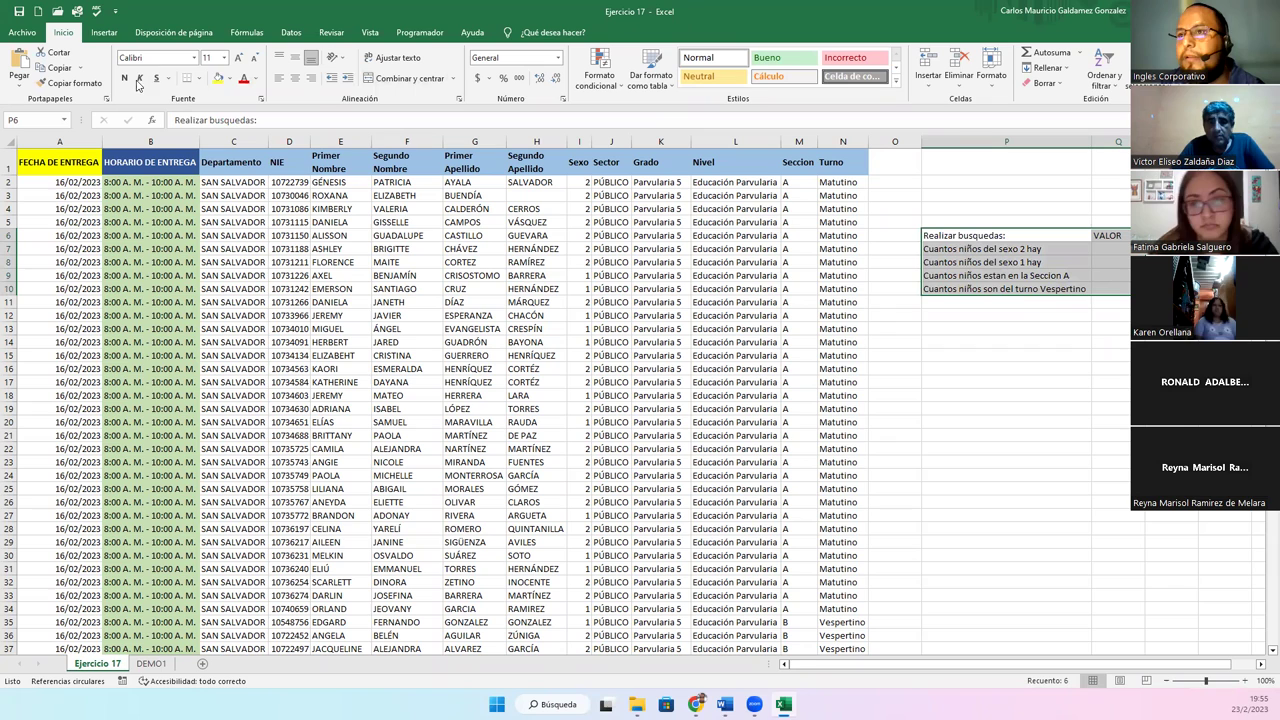
left_click(192, 84)
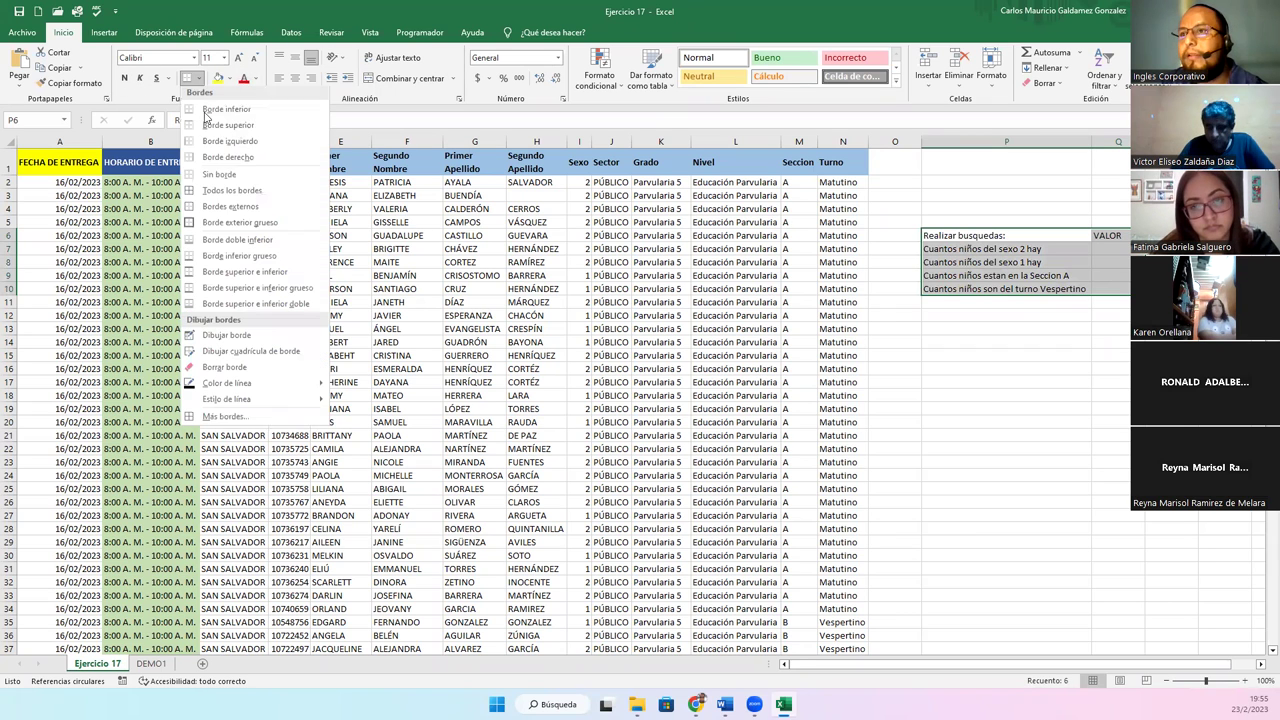
left_click(218, 194)
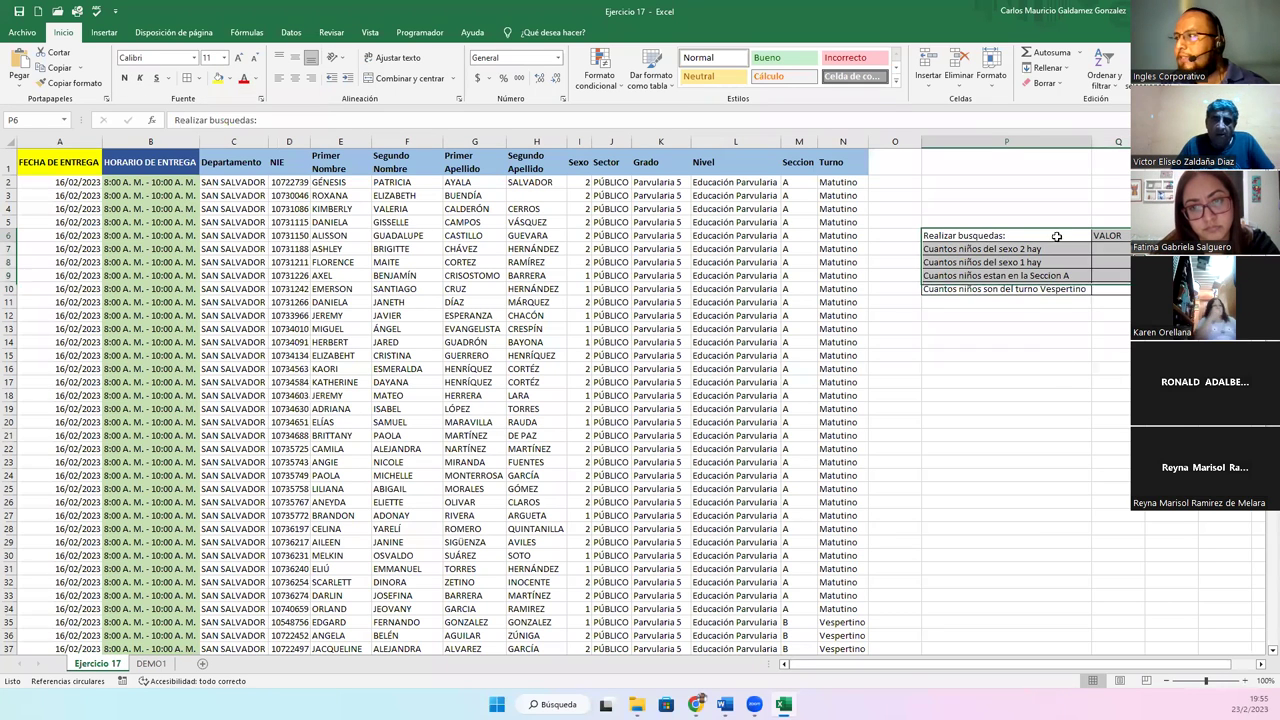
Center the search table's headings in P6:Q6 and make them bold.
left_click_drag(988, 236, 1100, 236)
left_click(295, 78)
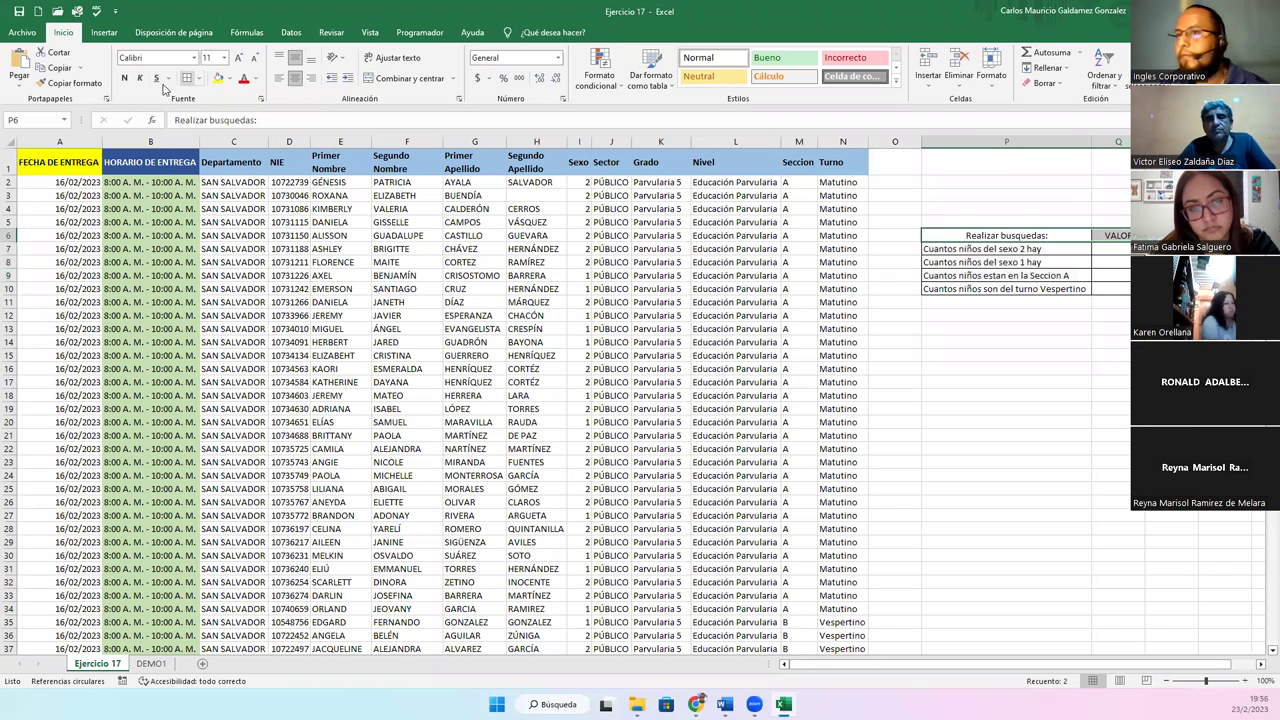
left_click(124, 78)
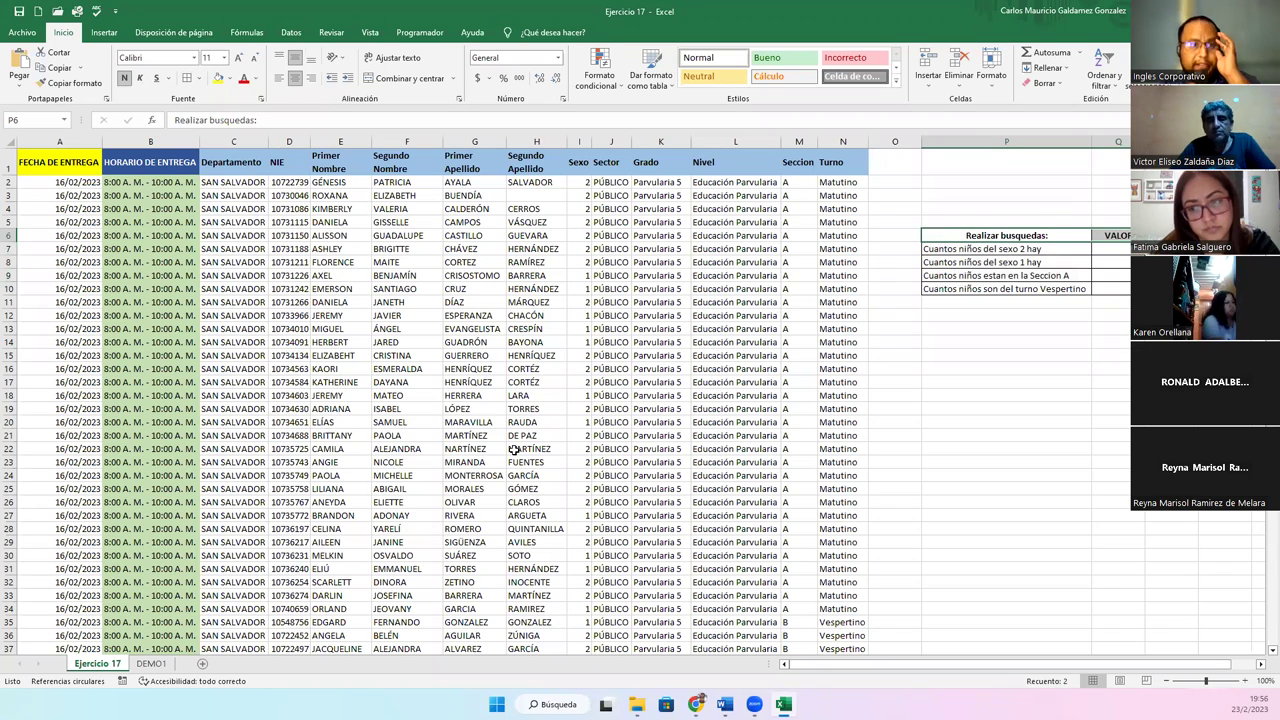
Enter the heading "Realizar Reemplazos" in P13 and apply all borders to P13:P18.
left_click(941, 329)
type("Realizar")
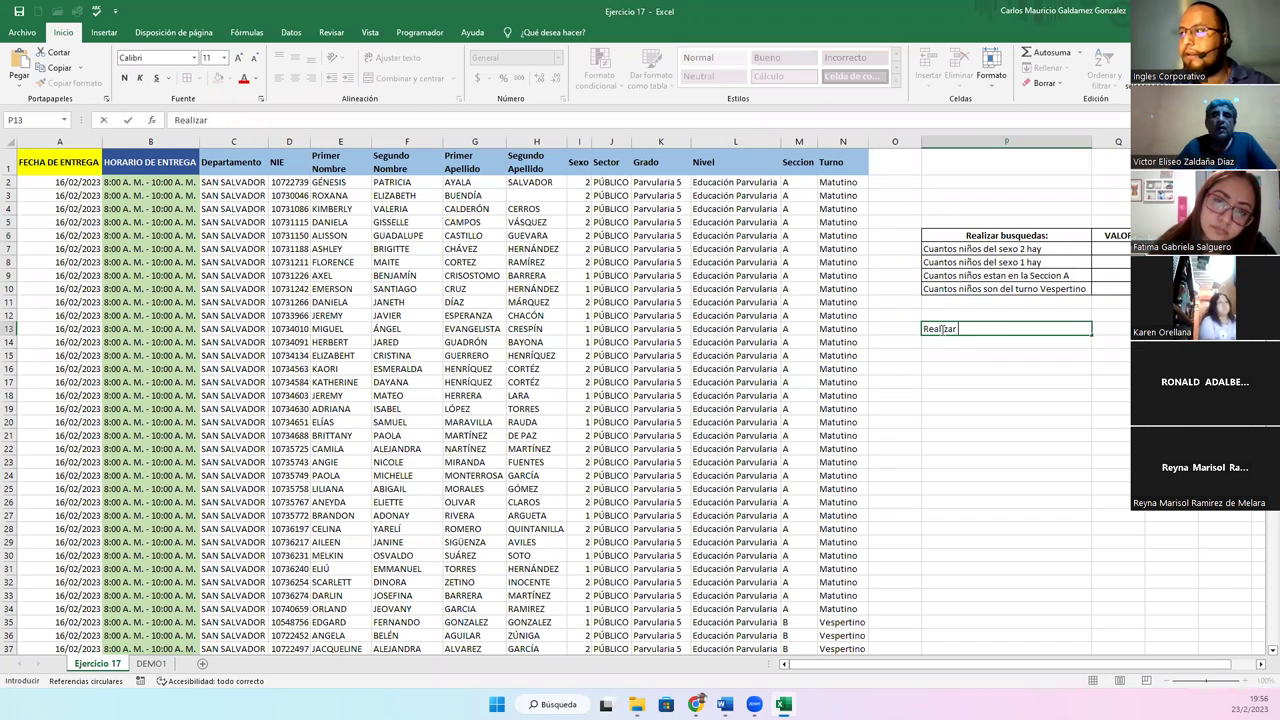
type(" Reempla")
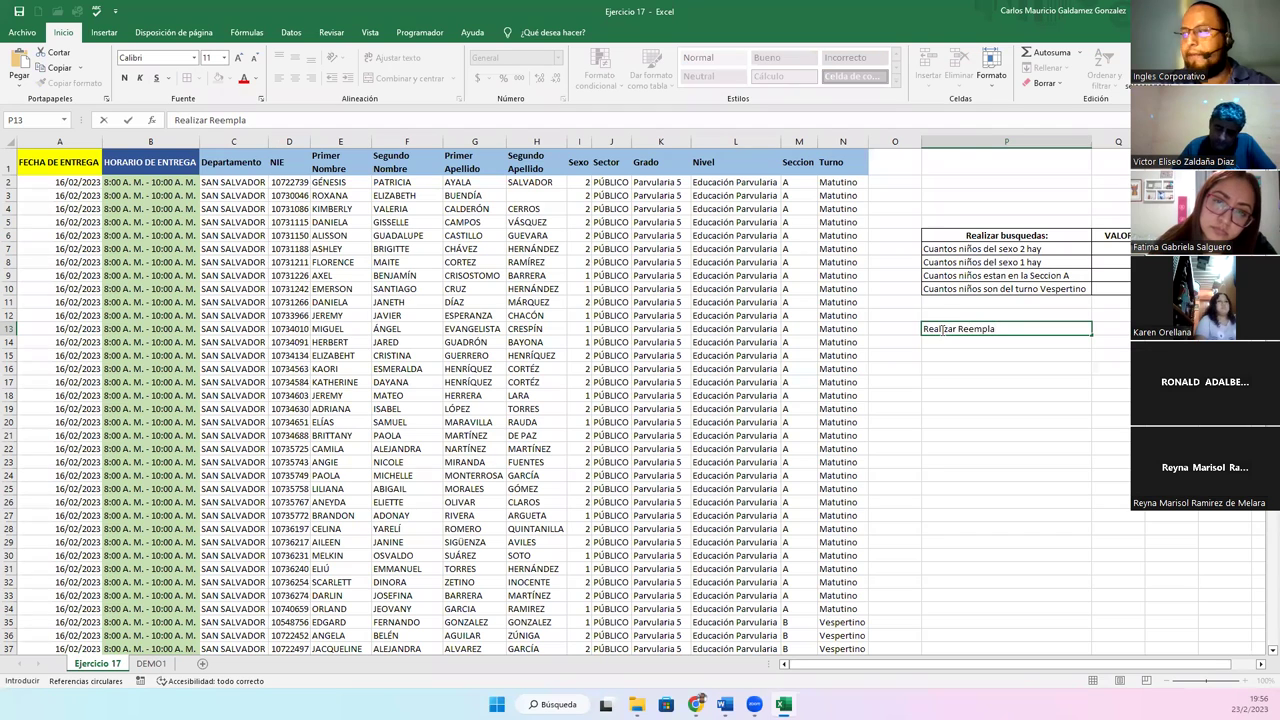
type("zos")
key("Return")
left_click_drag(941, 329, 957, 392)
left_click(185, 86)
left_click(940, 331)
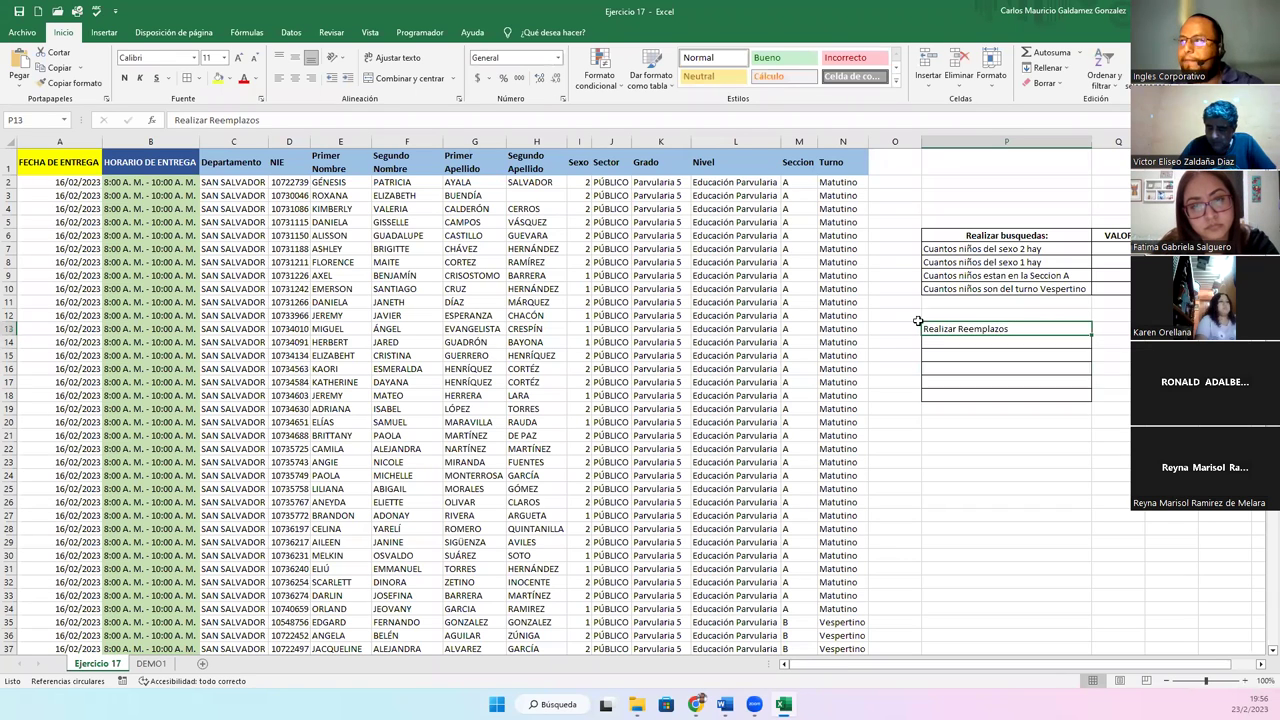
Copy the formatting of the "Realizar busquedas:" heading onto the "Realizar Reemplazos" heading in P13.
left_click(961, 240)
left_click(68, 83)
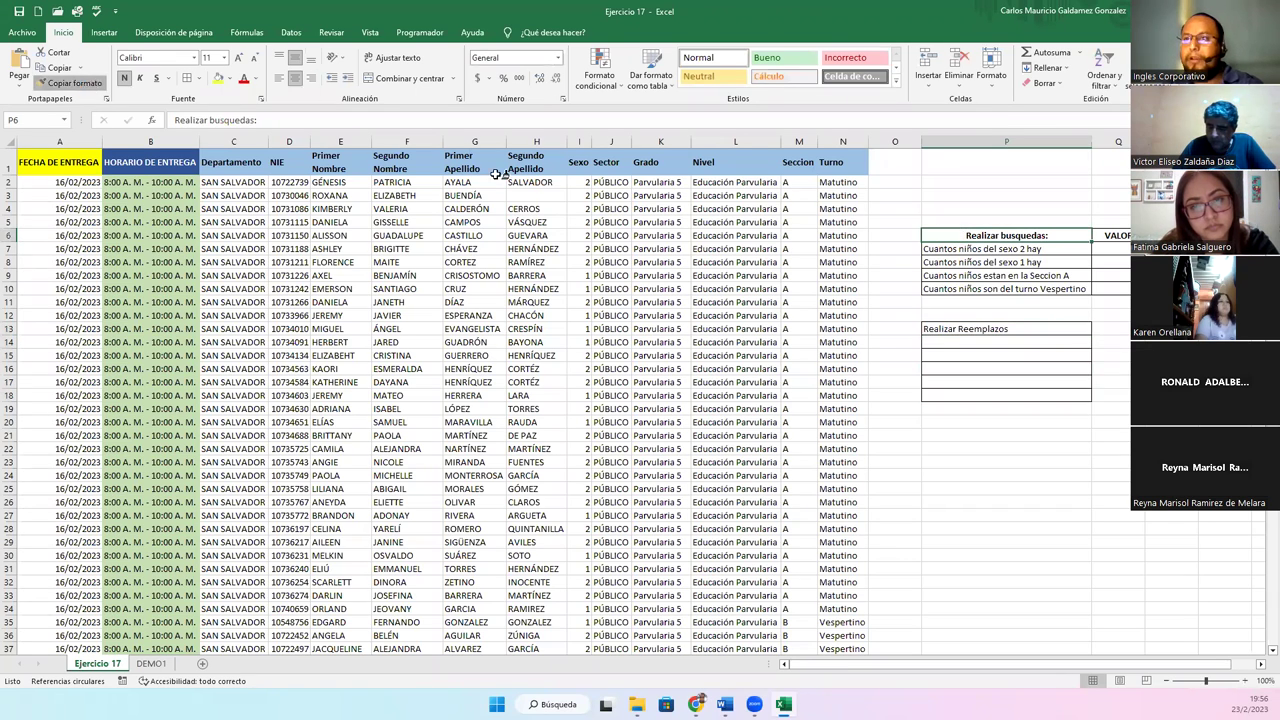
left_click(975, 330)
left_click_drag(975, 342, 975, 383)
Enter the replacement task "Cambiar en columna sexo el 2 por Niña" in P14.
left_click(965, 347)
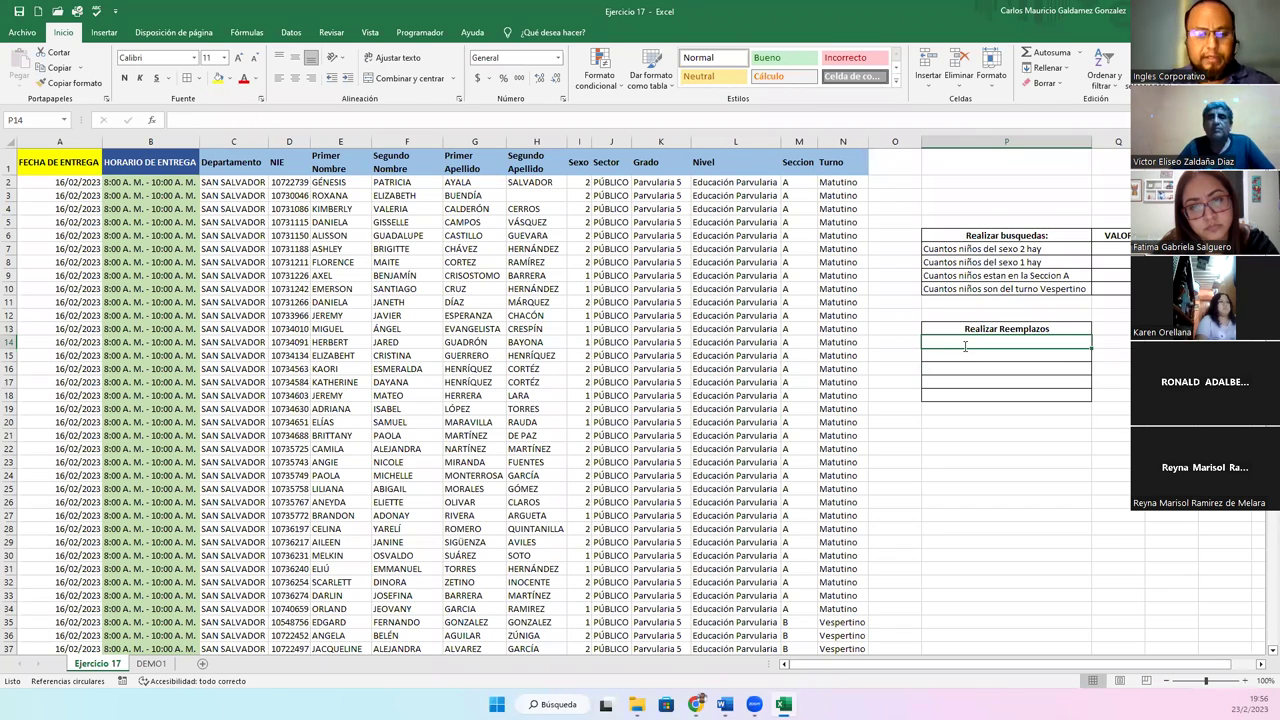
type("Cambiar en column")
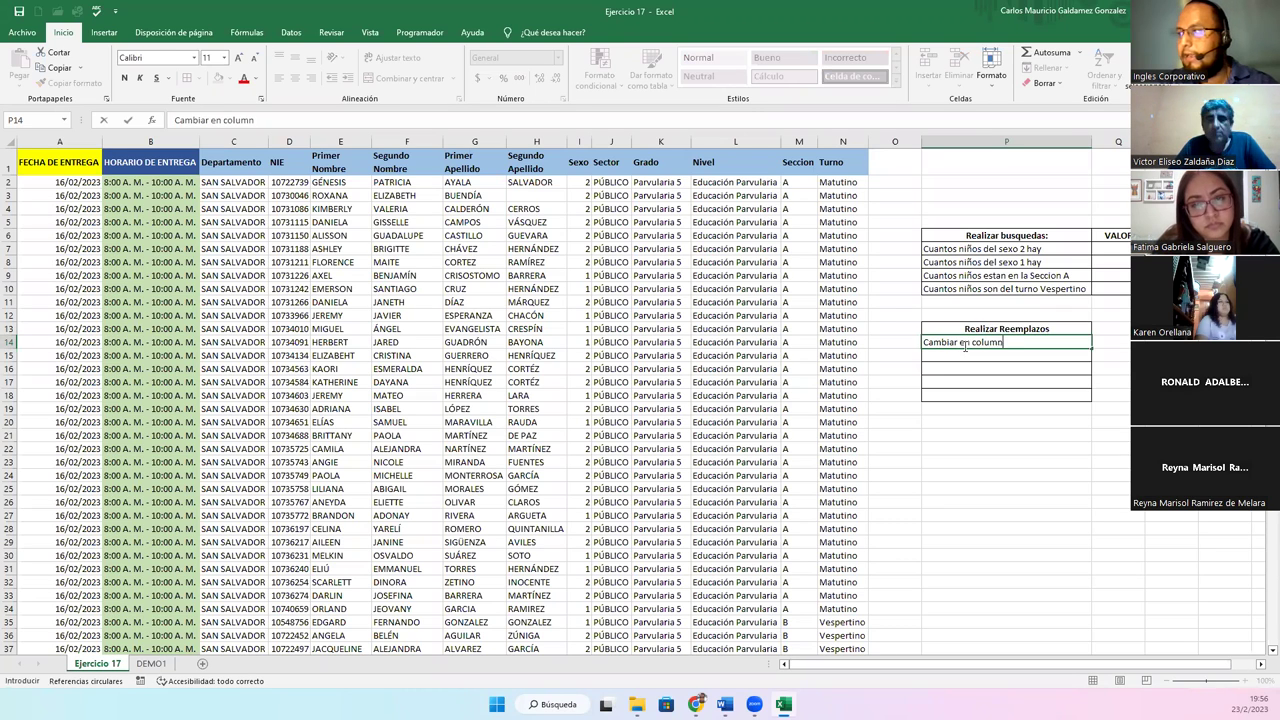
type("a sexo")
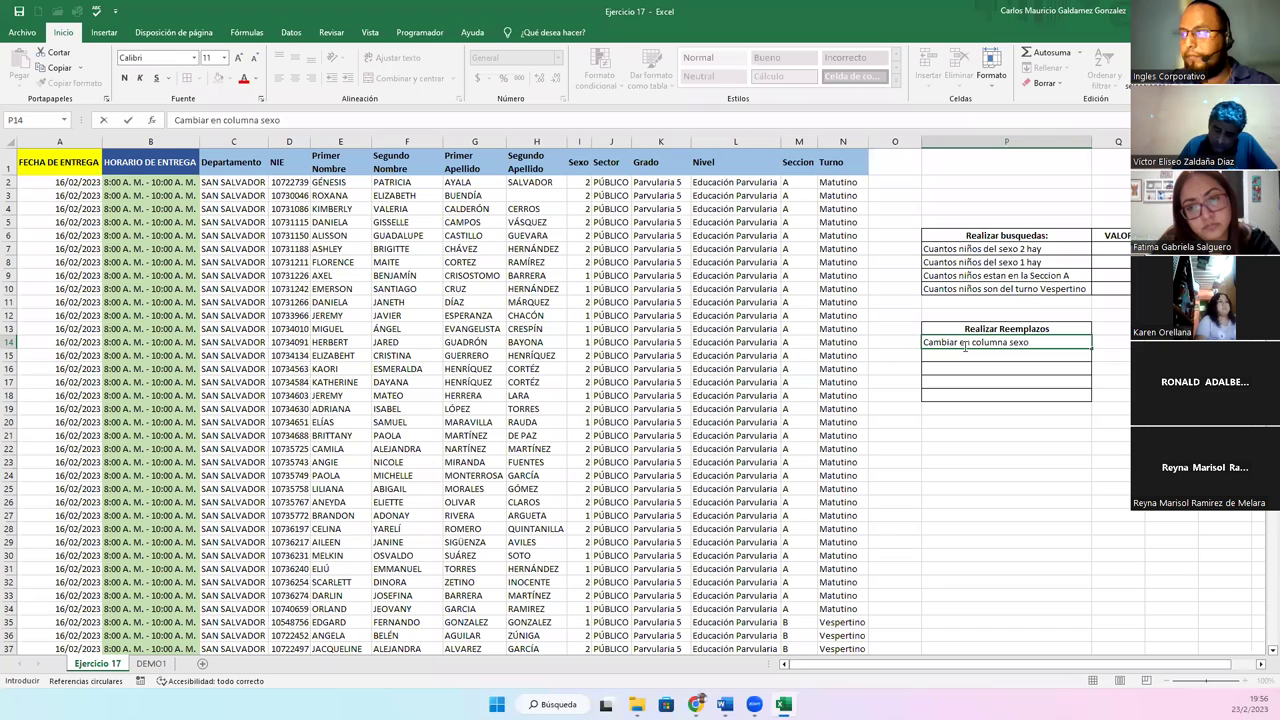
type(" el 2")
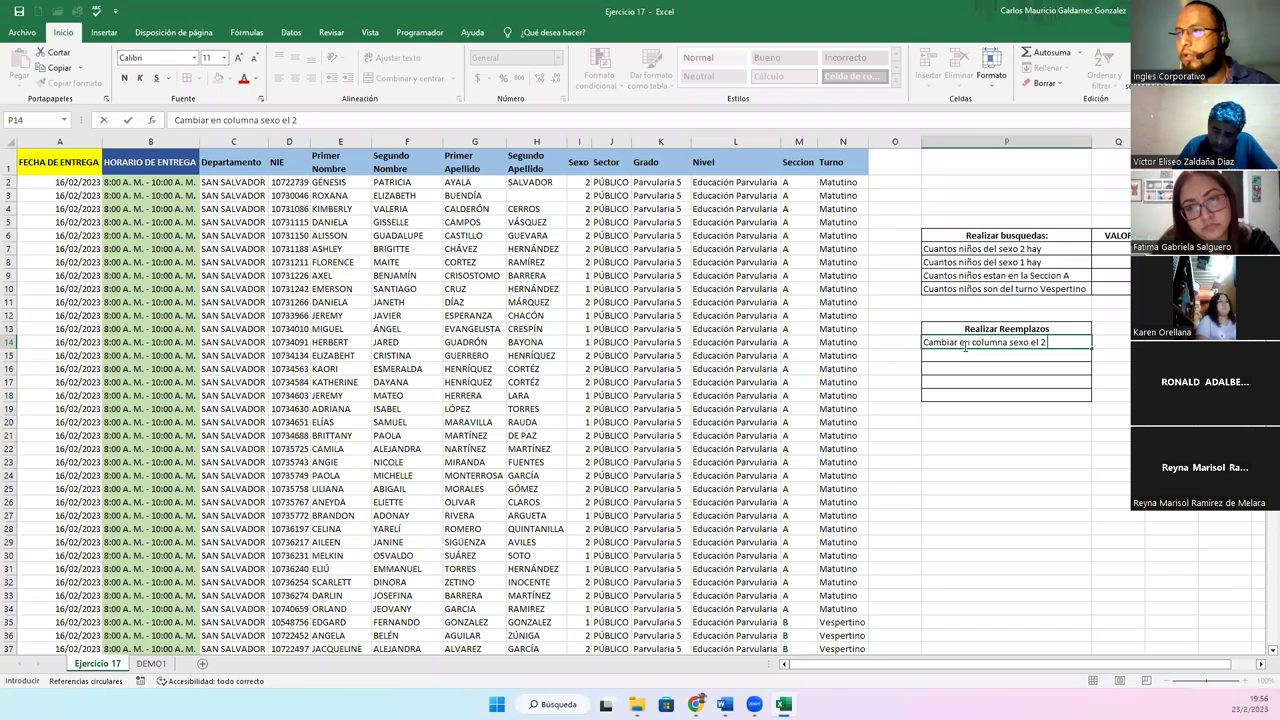
type(" por Niña")
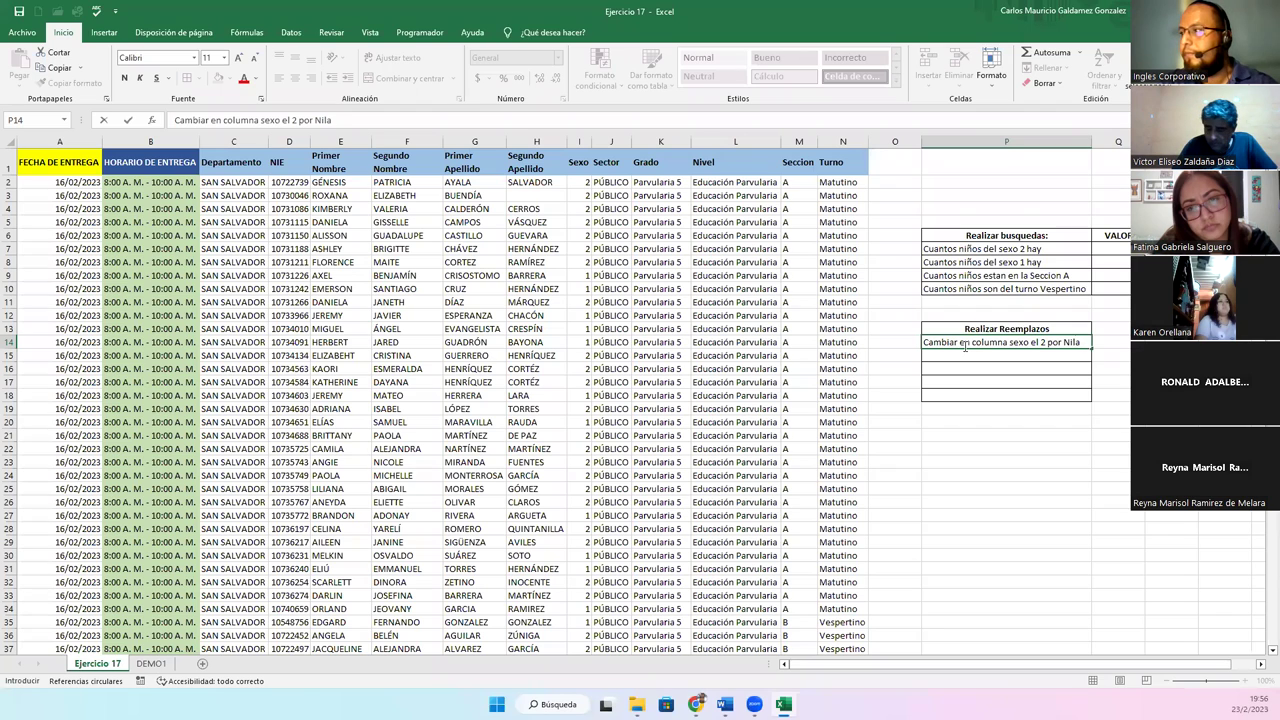
key("Return")
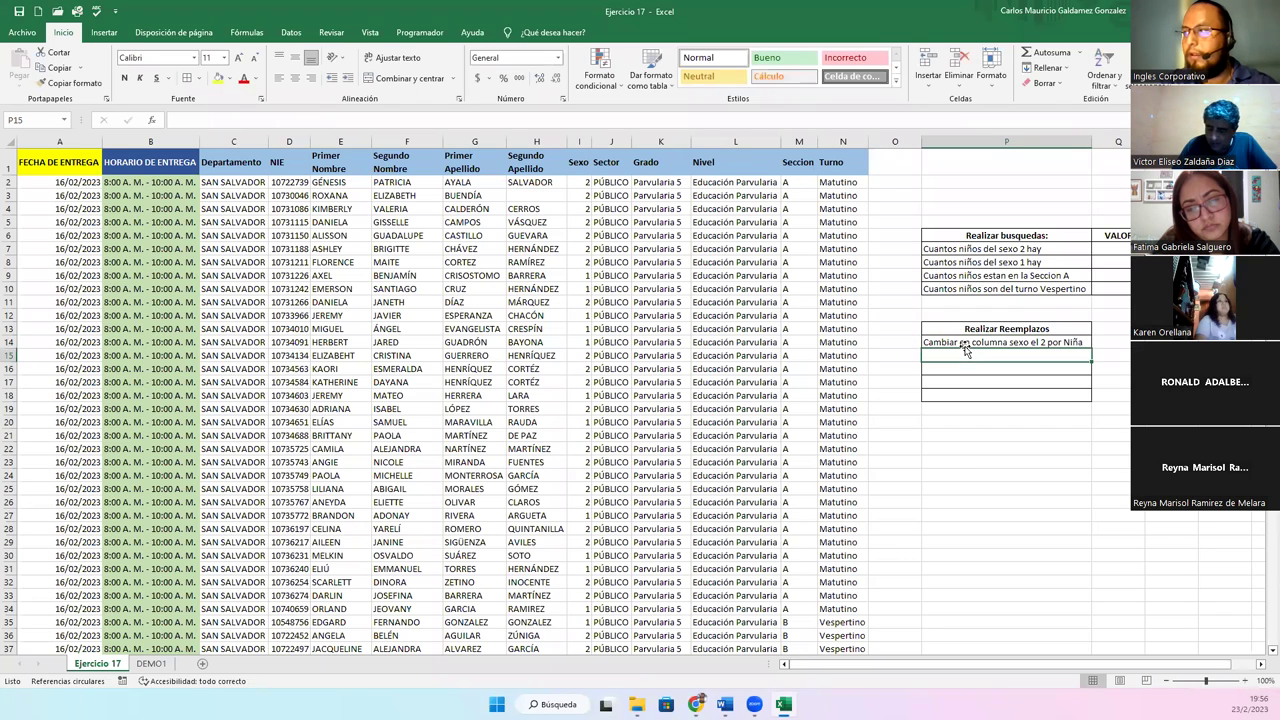
Enter the replacement task "Cambiar en columna sexo el 1 por Niño" in P15.
type("Cambiar en colum")
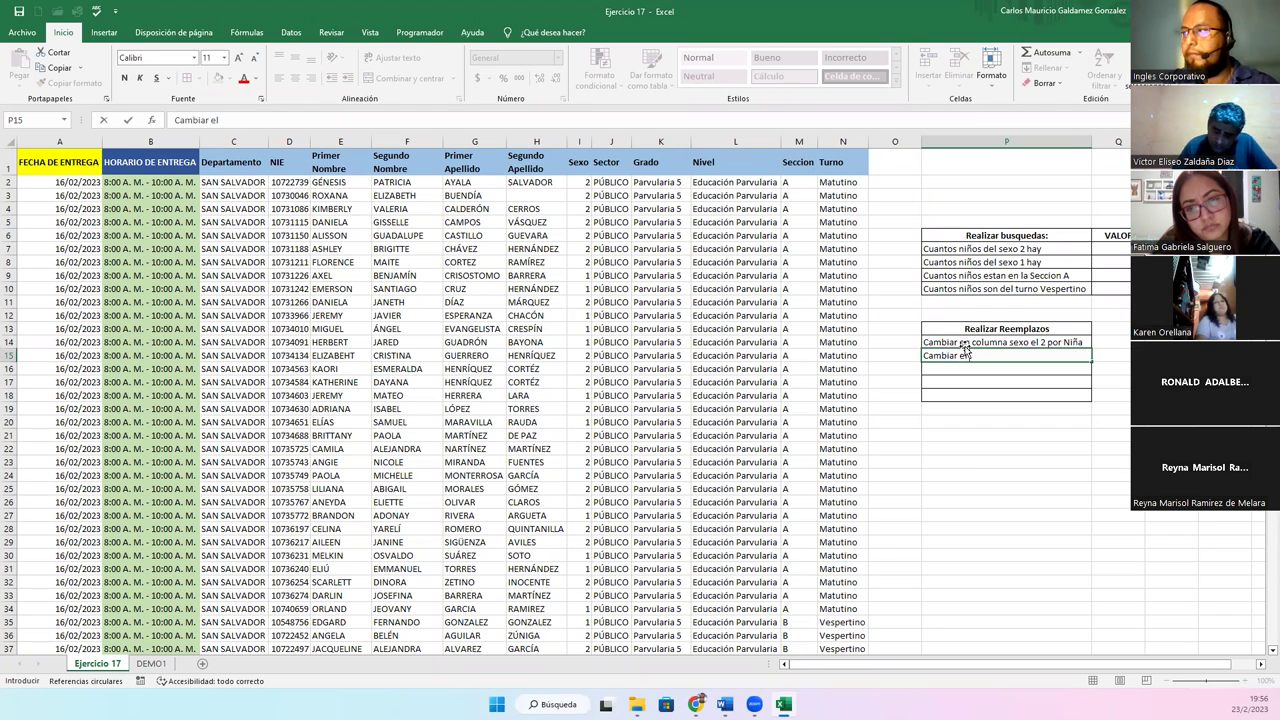
type("n")
key("Tab")
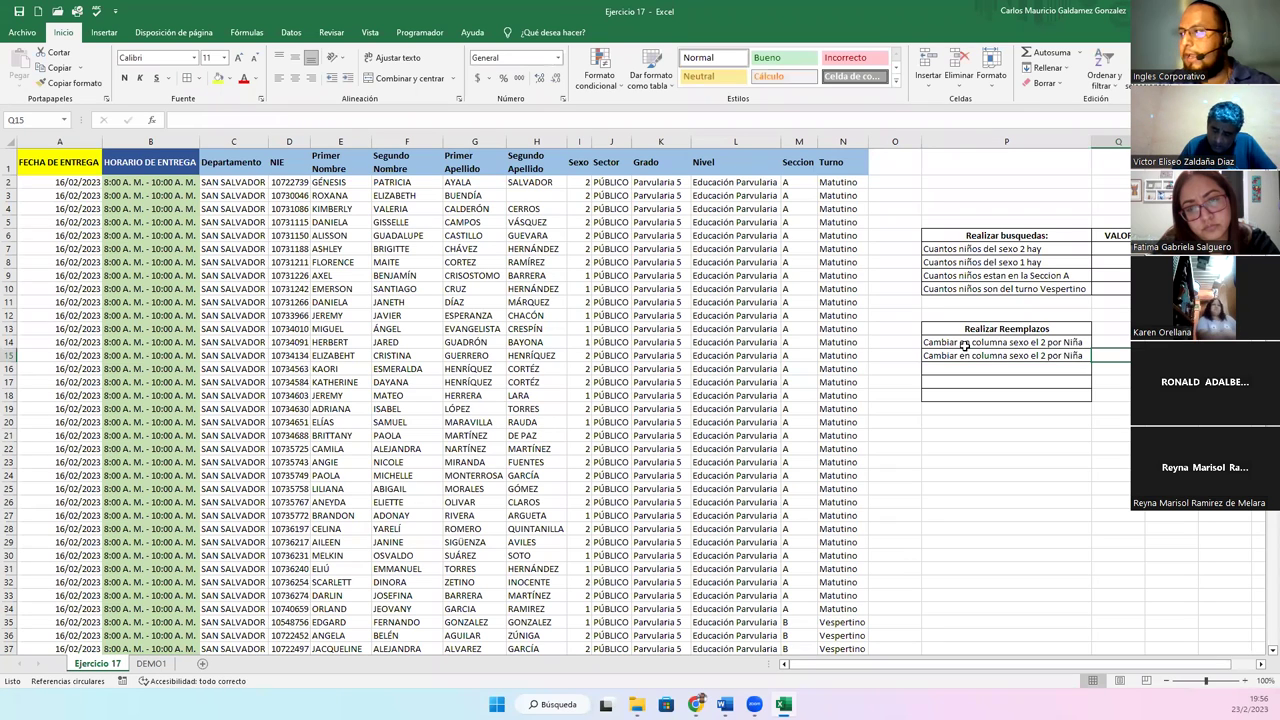
left_click(1005, 355)
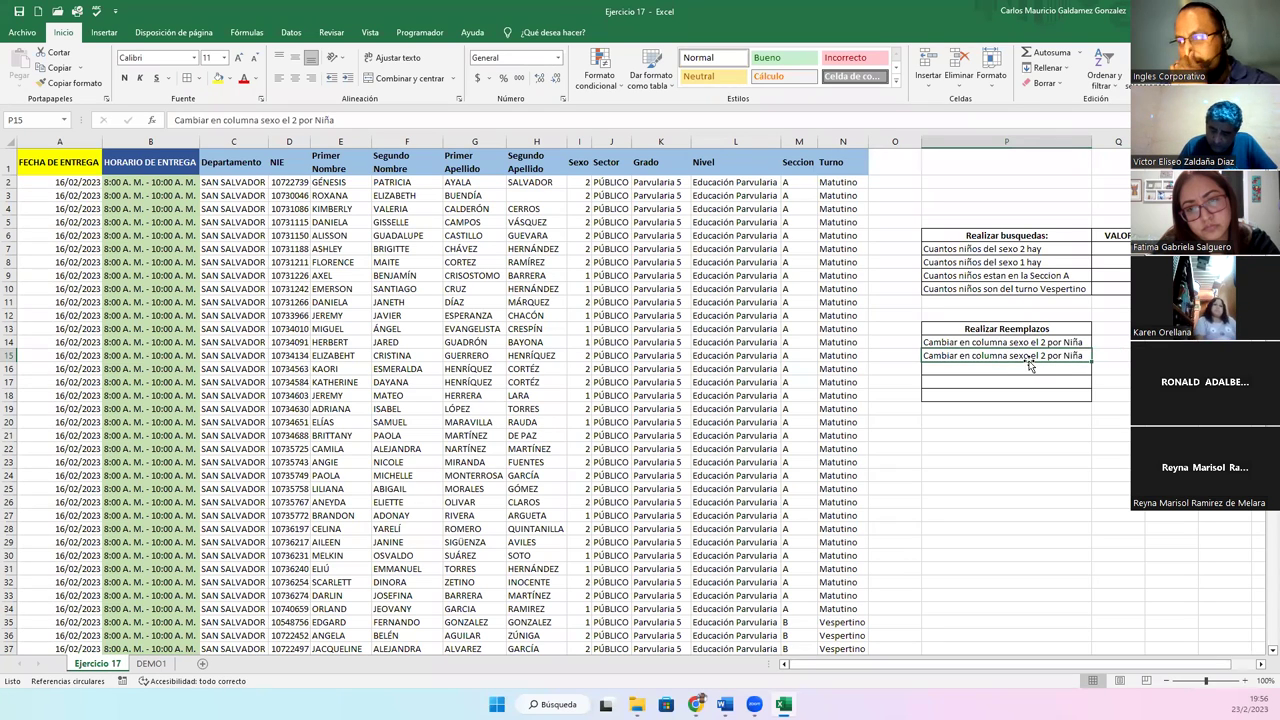
double_click(1042, 355)
key("BackSpace")
type("1")
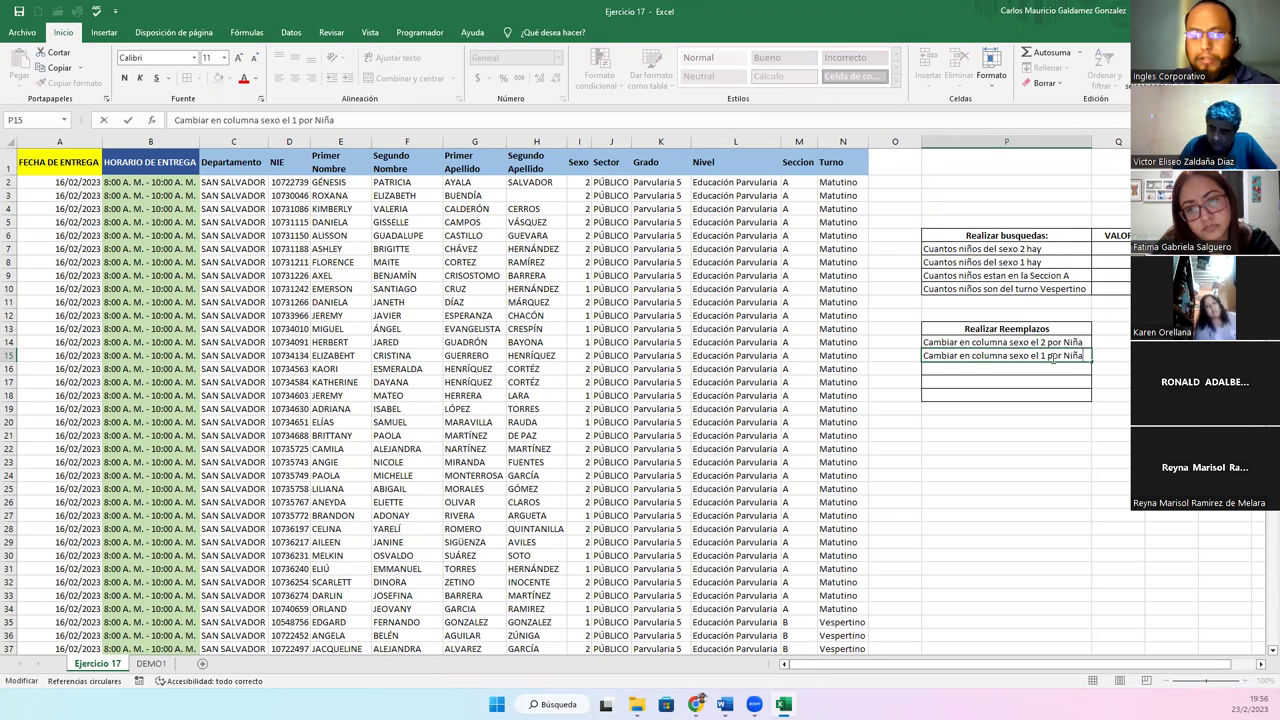
key("Return")
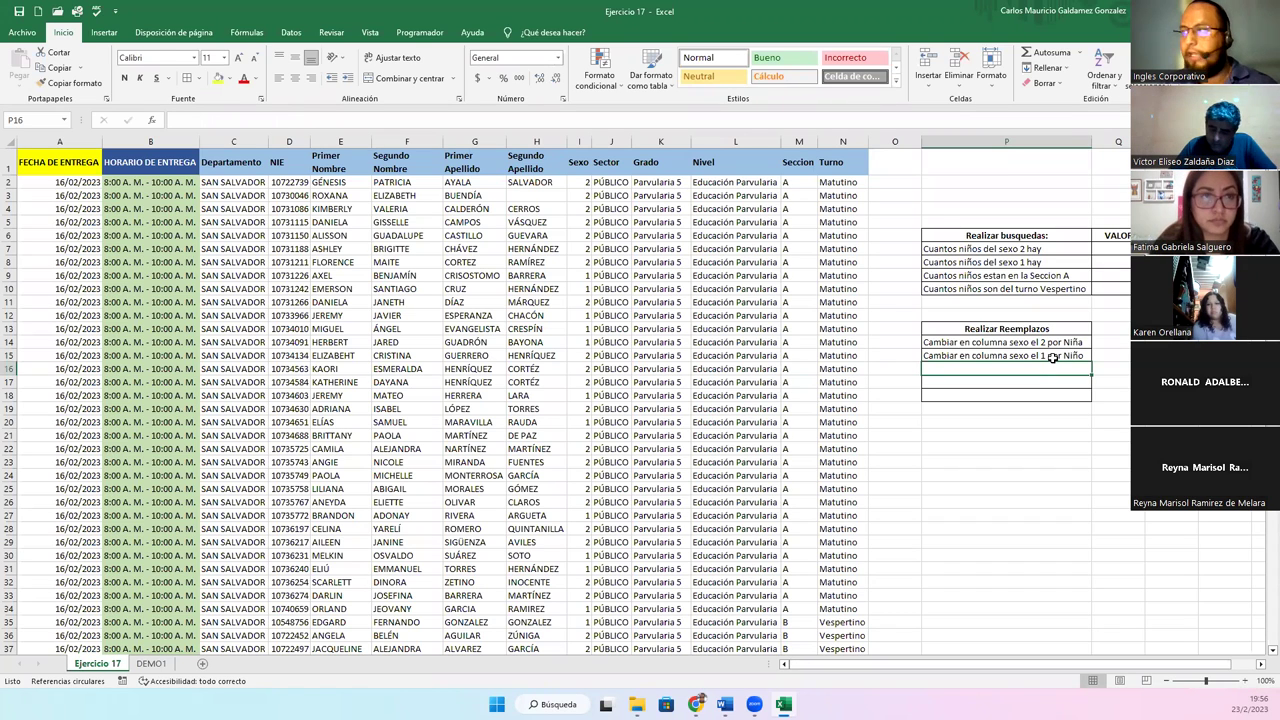
Enter the replacement task "En turno Cambiar Matutino por 7-12MD" in P16.
type("En turno Camb")
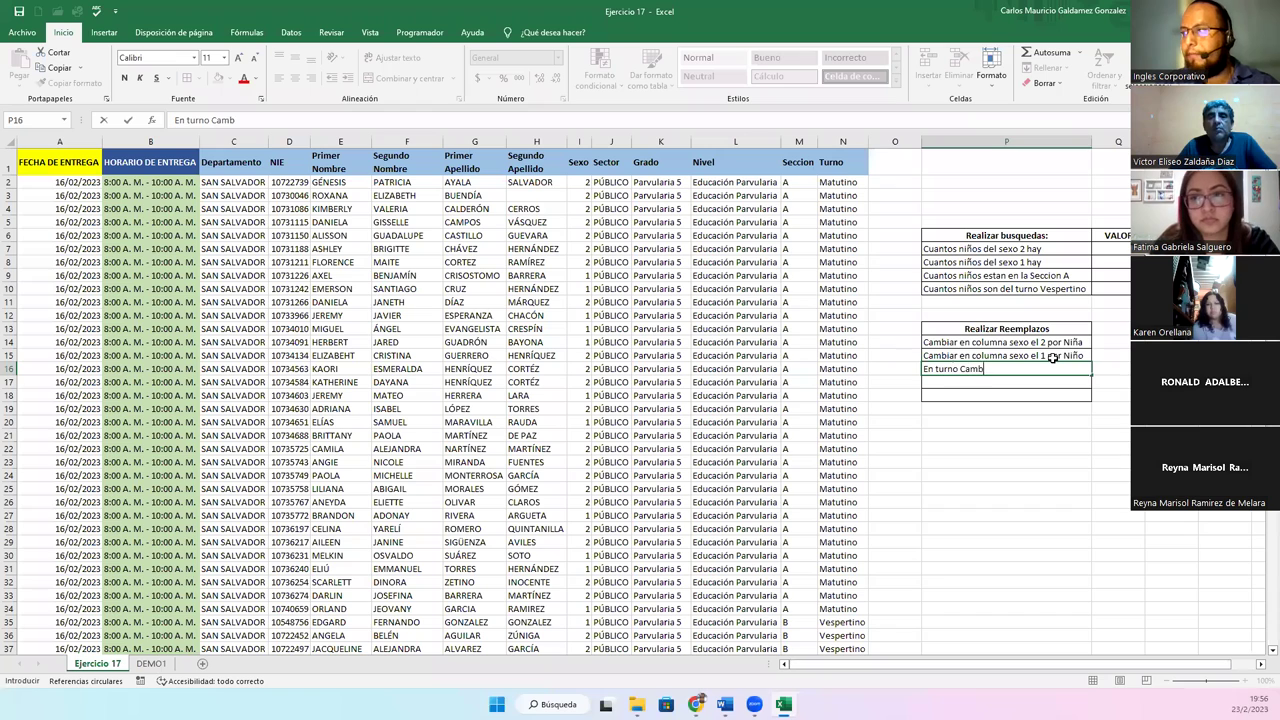
type("iar Matutino")
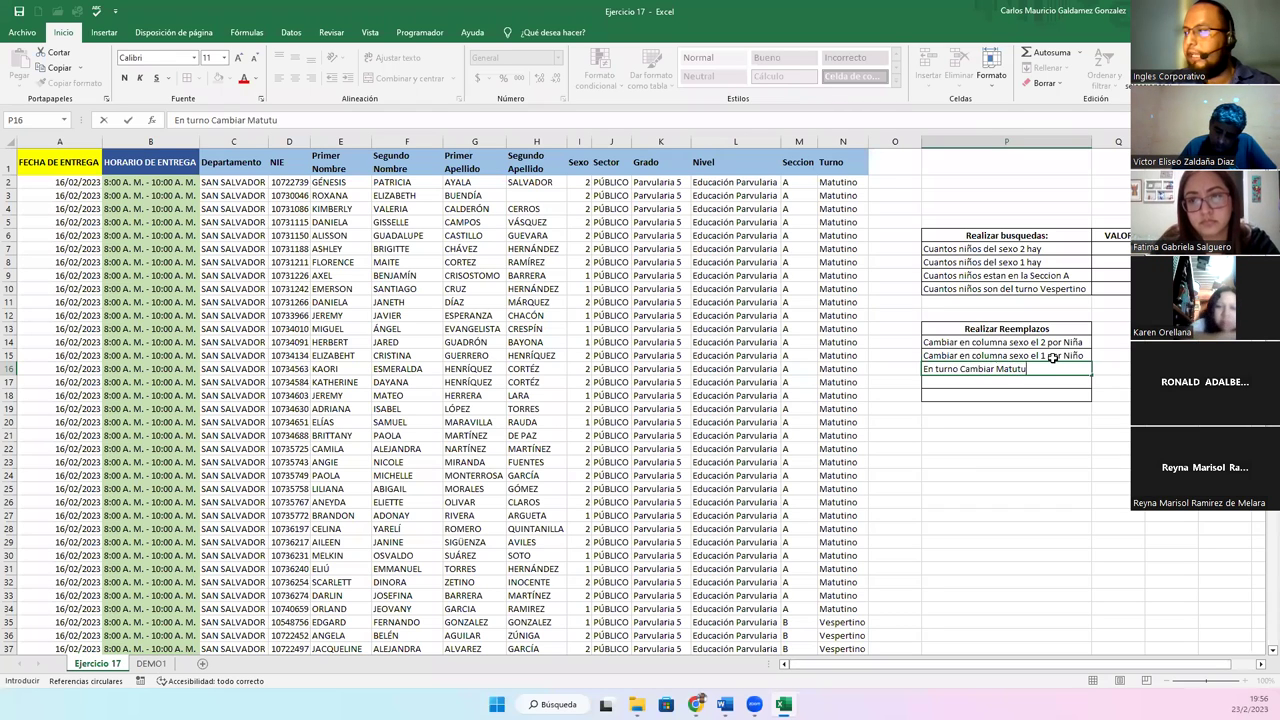
type(" por 7-")
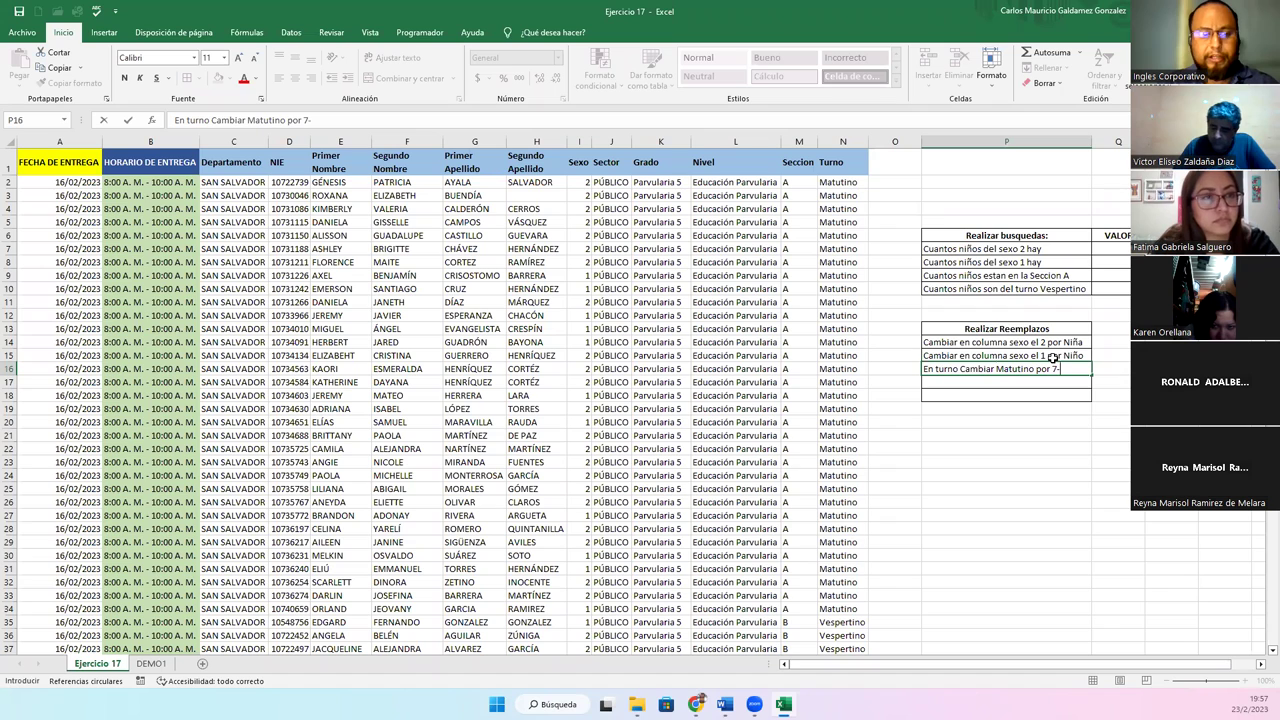
type("12MD")
key("Return")
Enter "En turno Cambiar Vespertino por 12:30-5PM" in P17 and autofit column P to its text.
key("ctrl+d")
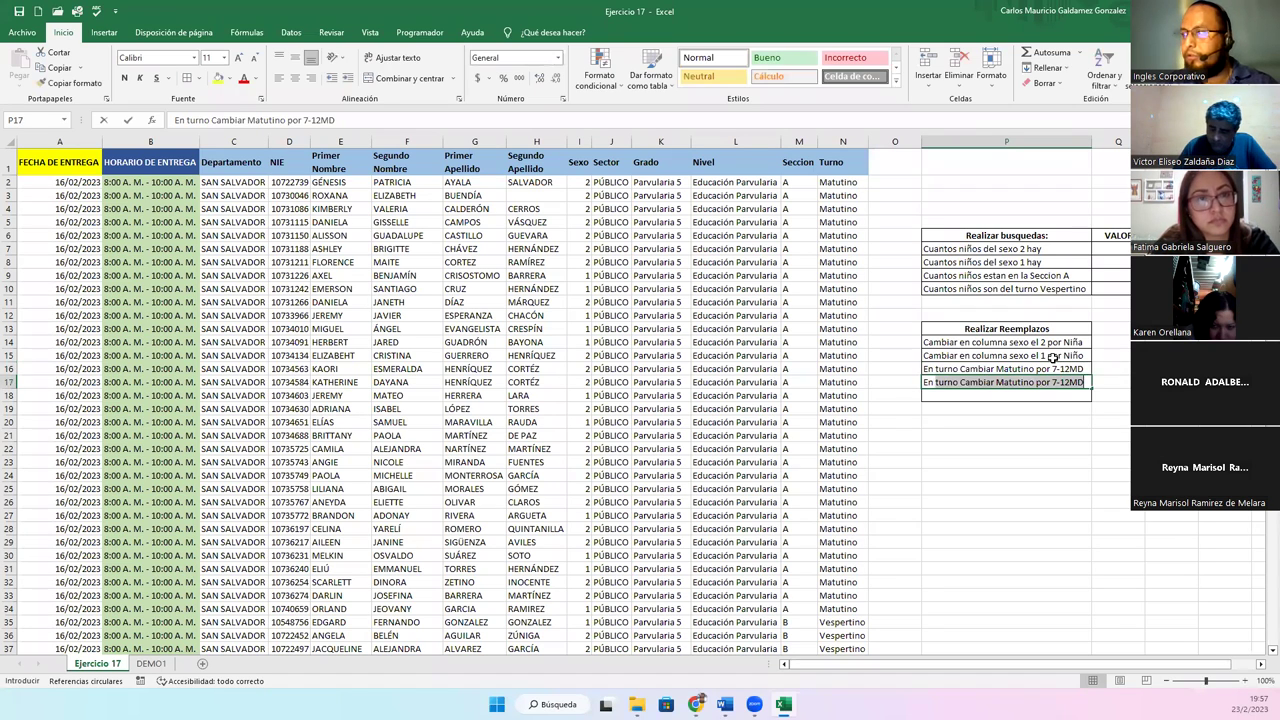
key("Escape")
key("F2")
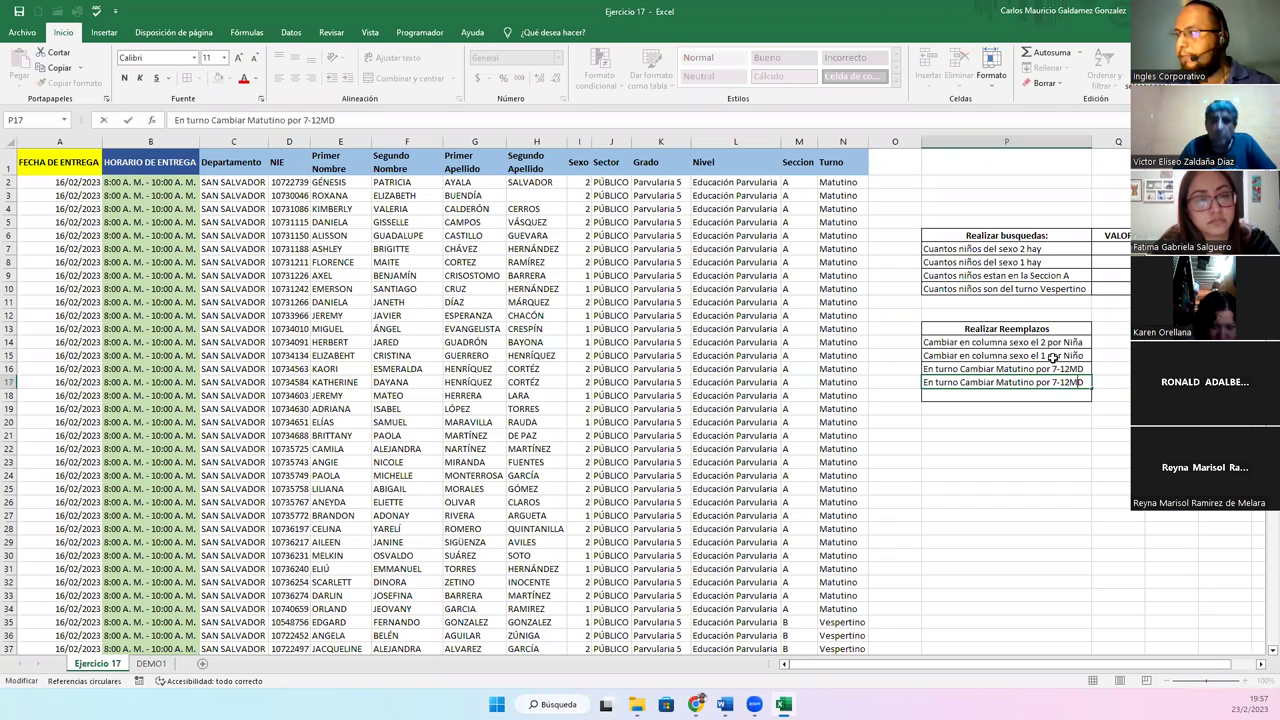
key("BackSpace")
key("BackSpace")
key("BackSpace")
key("BackSpace")
key("BackSpace")
key("BackSpace")
key("BackSpace")
key("BackSpace")
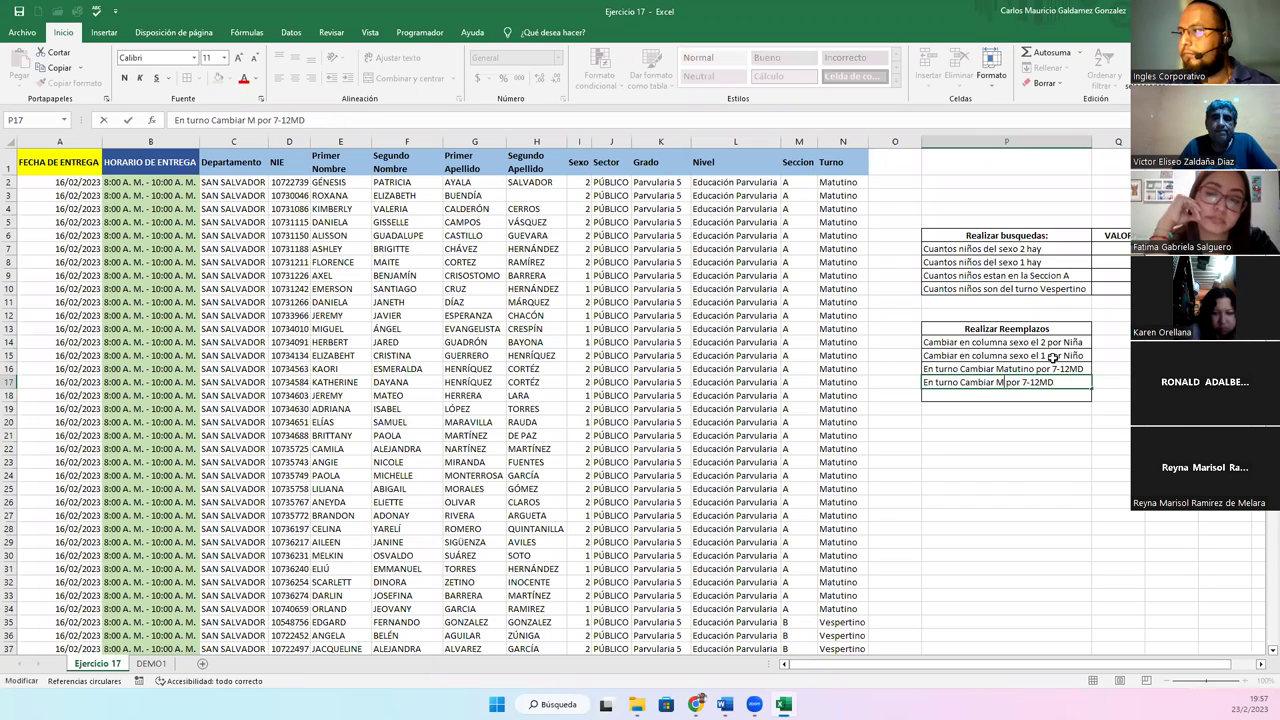
type("Vespertino")
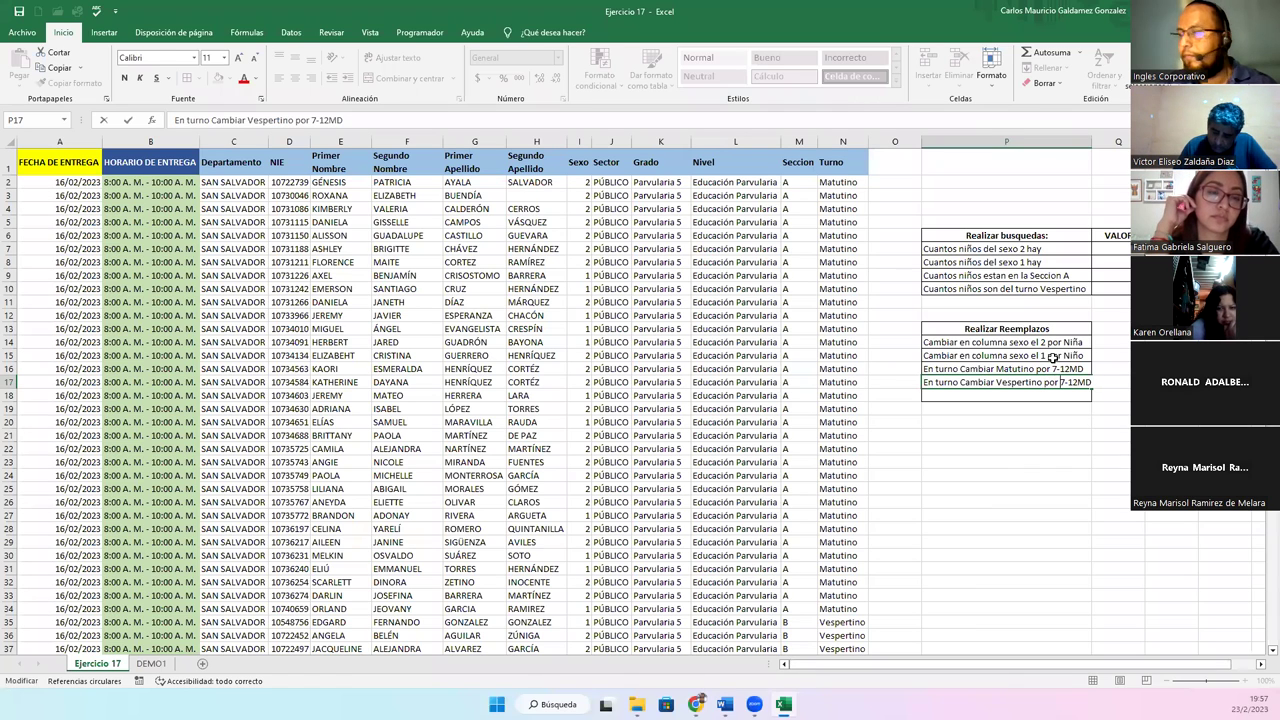
key("Delete")
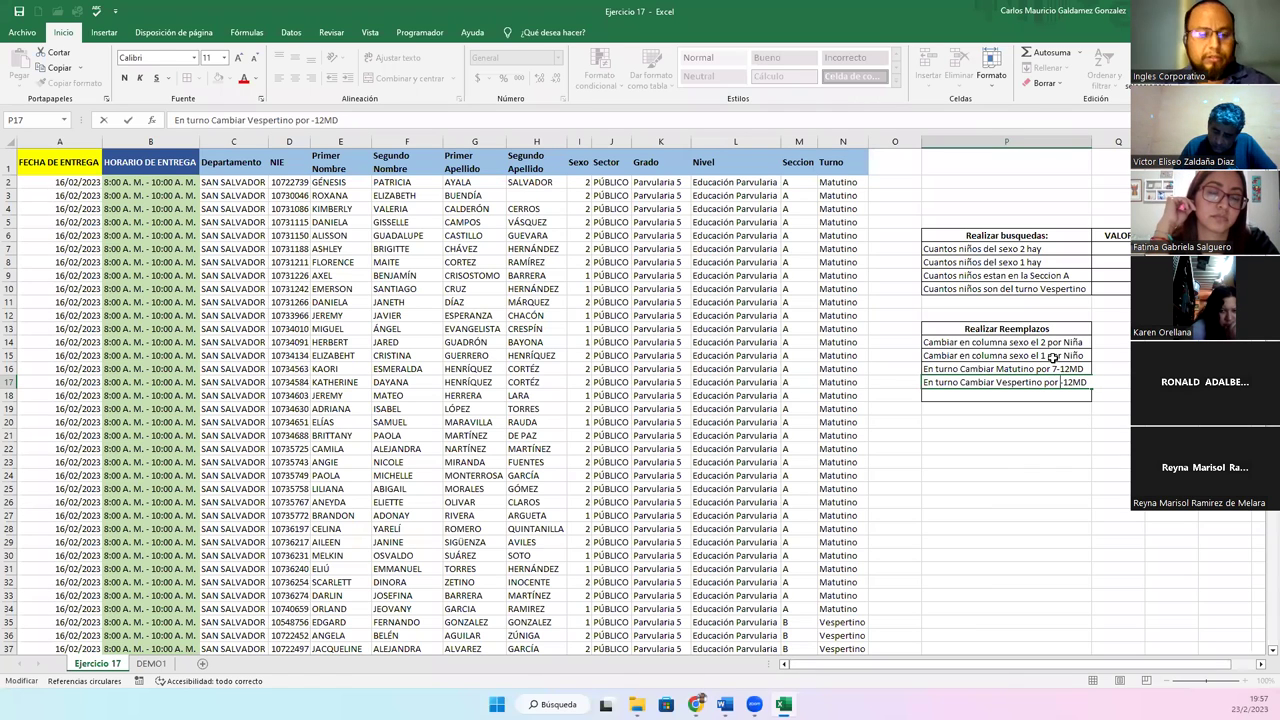
key("Delete")
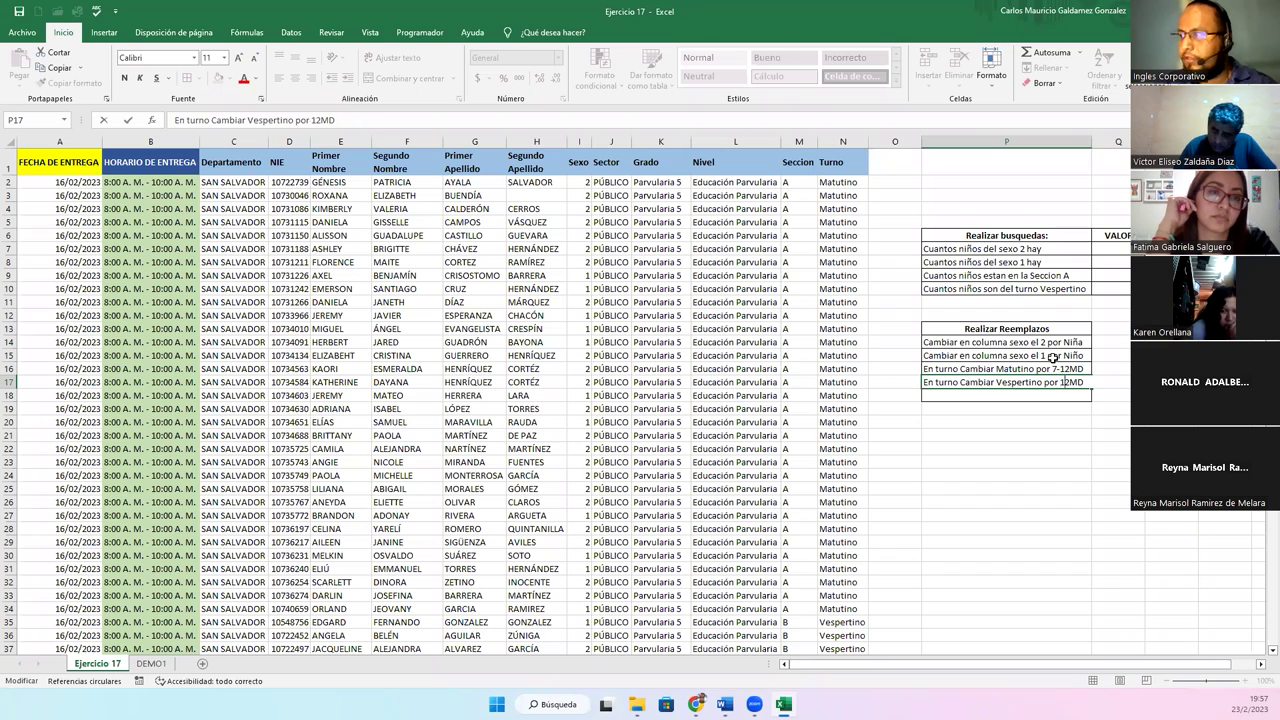
key("Right")
type(":30")
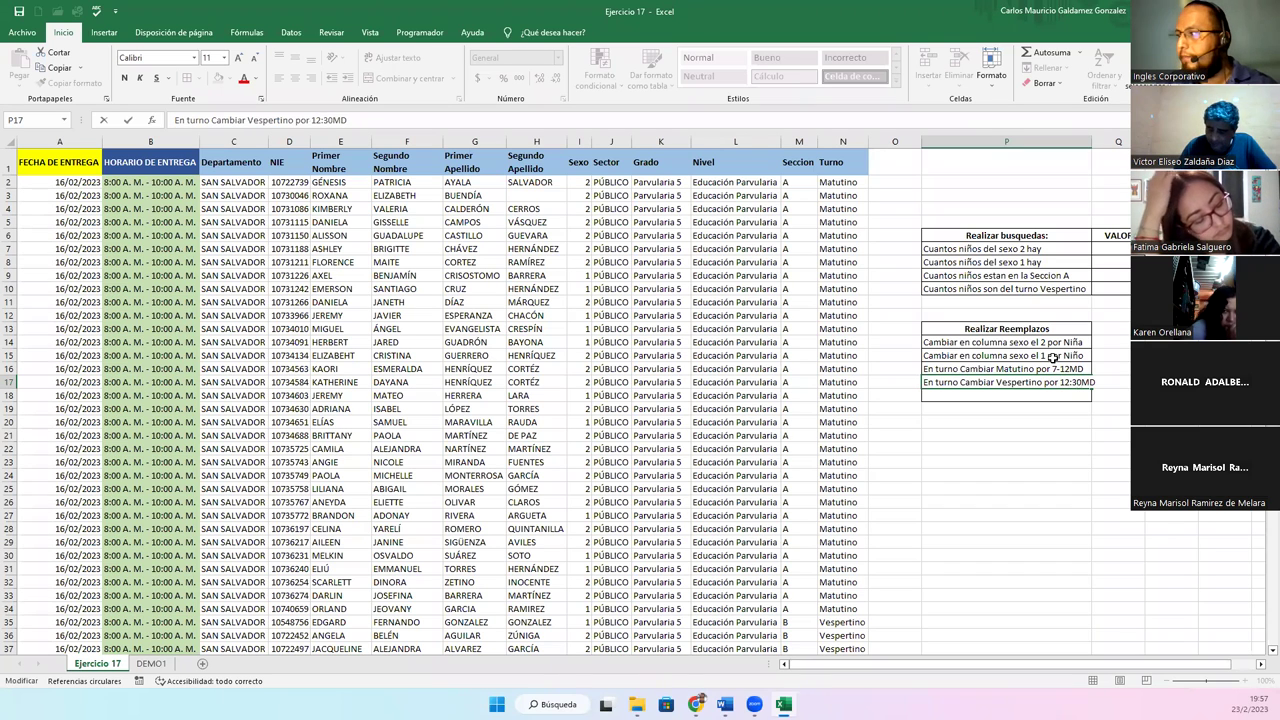
type("-5")
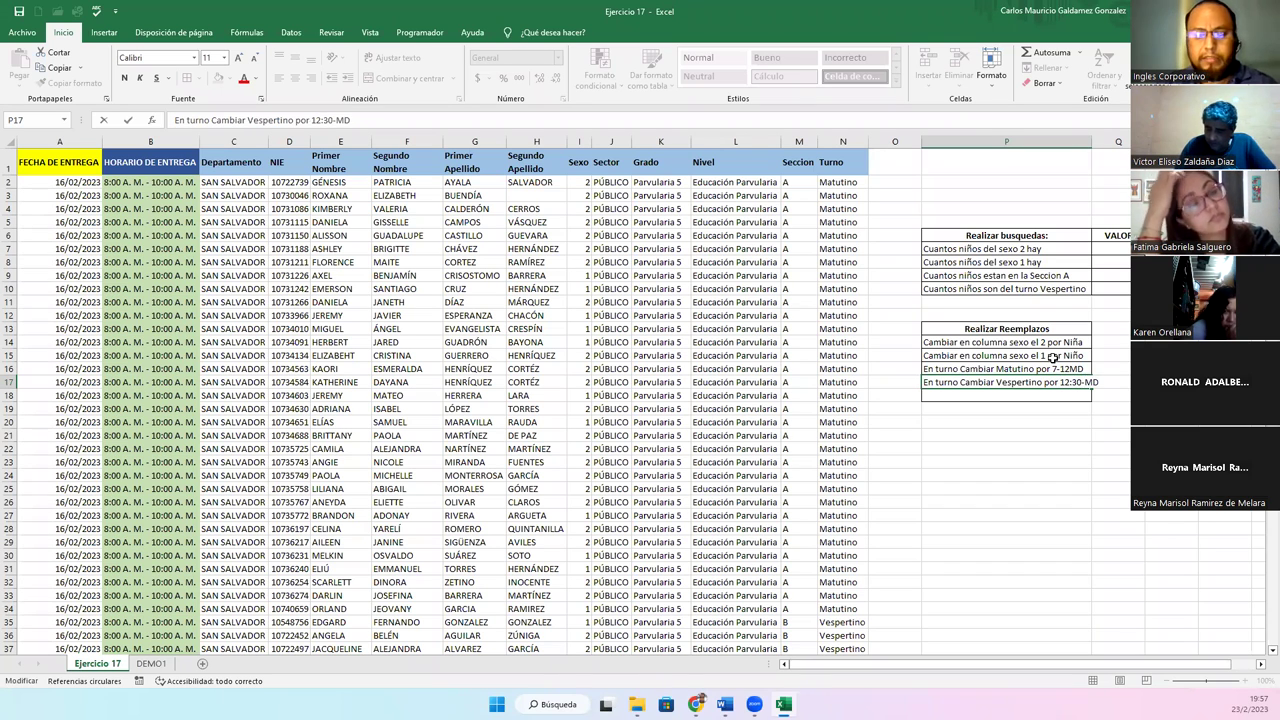
key("Delete")
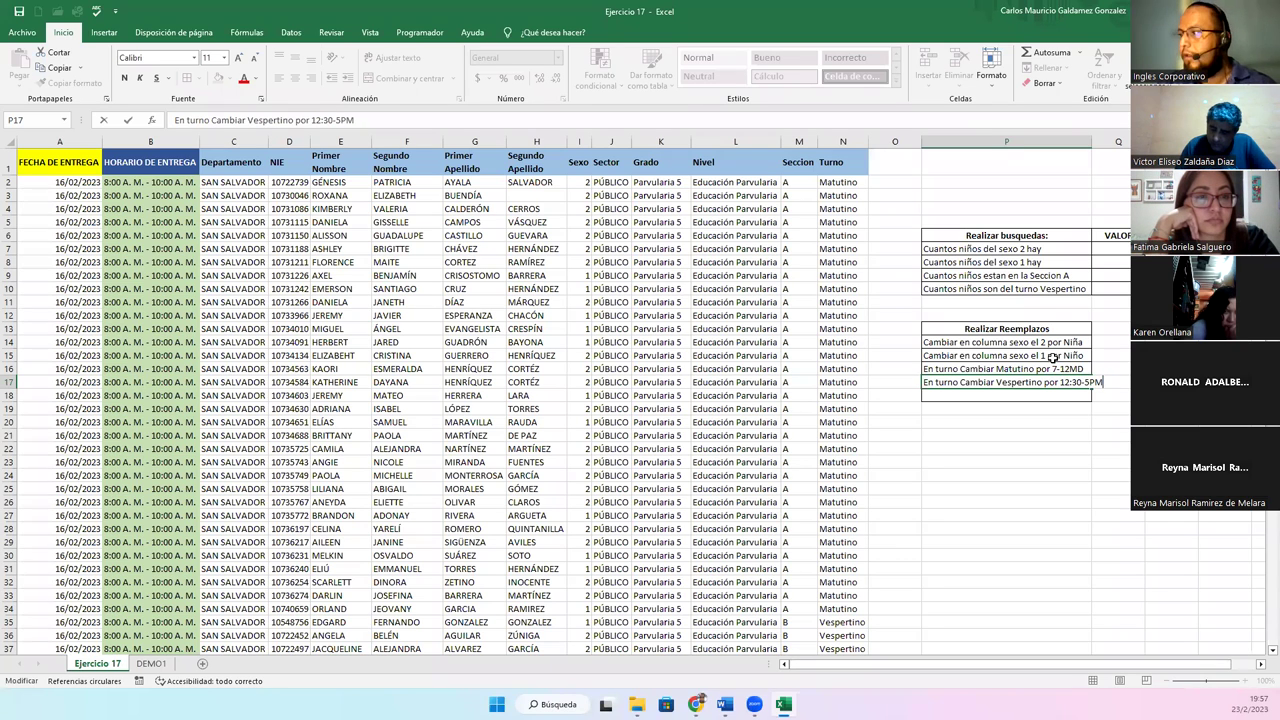
key("Return")
double_click(1087, 147)
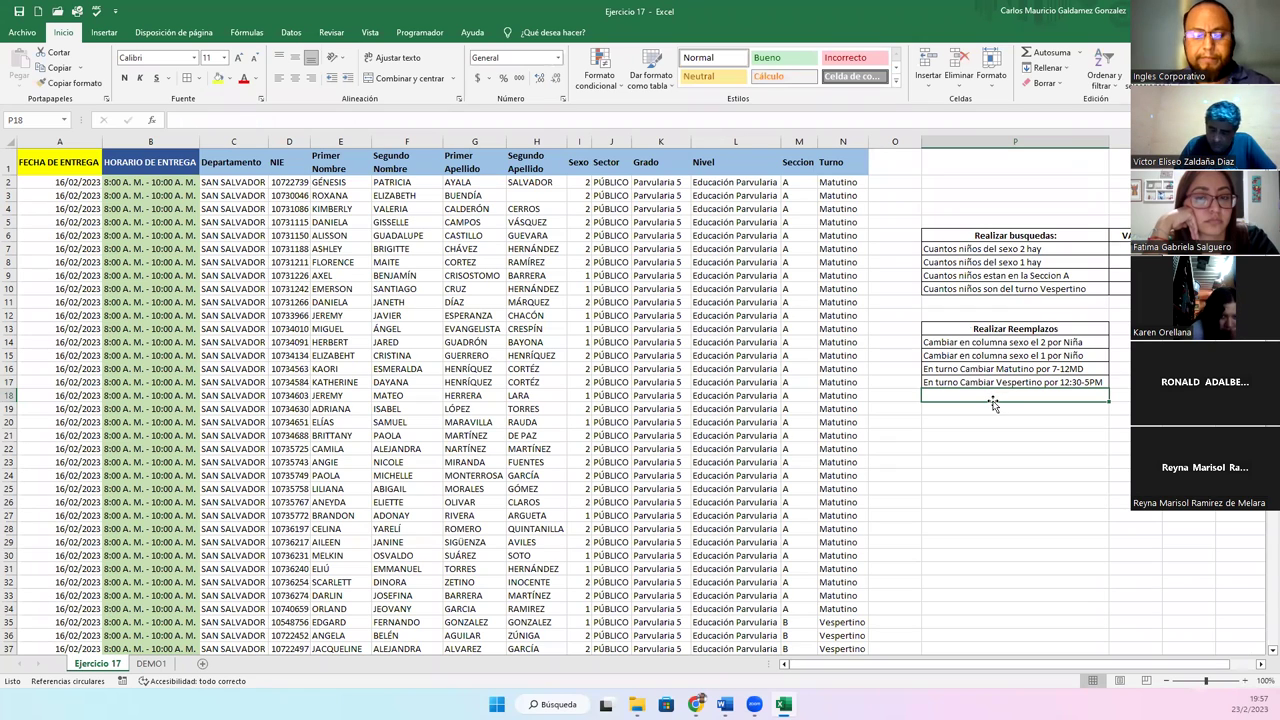
Enter the replacement task "Cambiar Parvularia 5 por Kinder-5" in P18.
type("Cambiar Par")
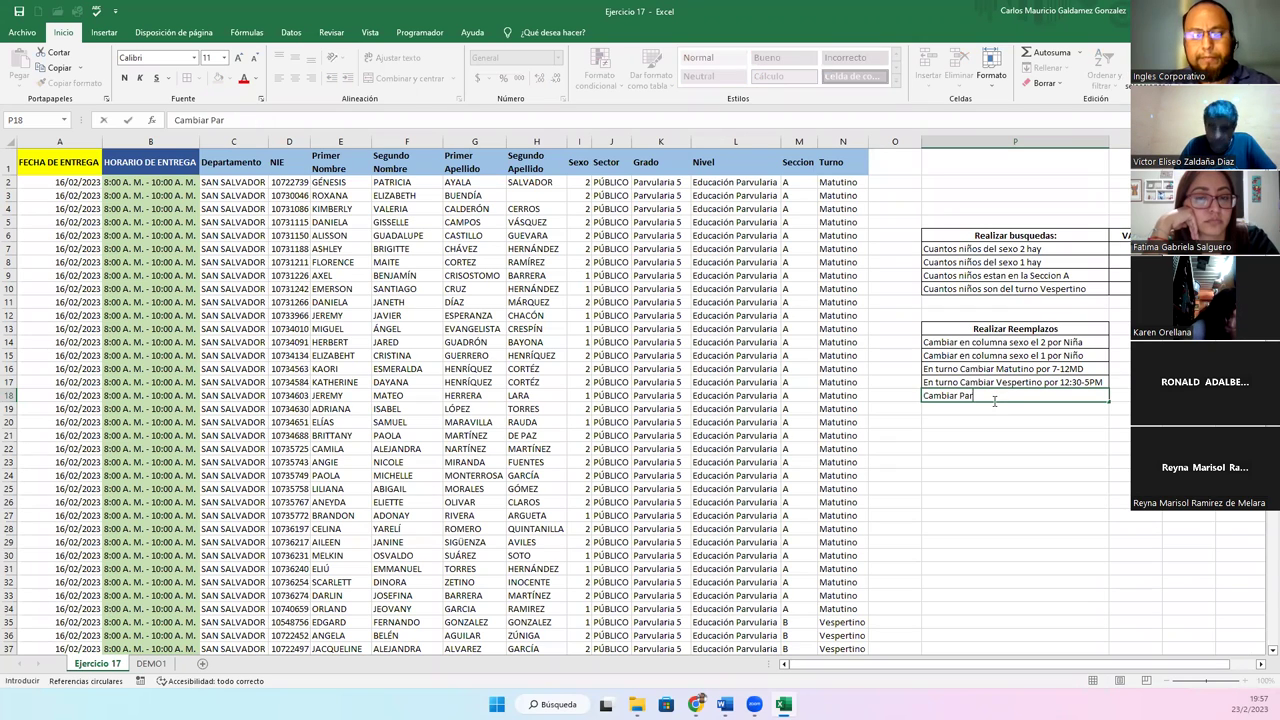
type("vularia 5 po")
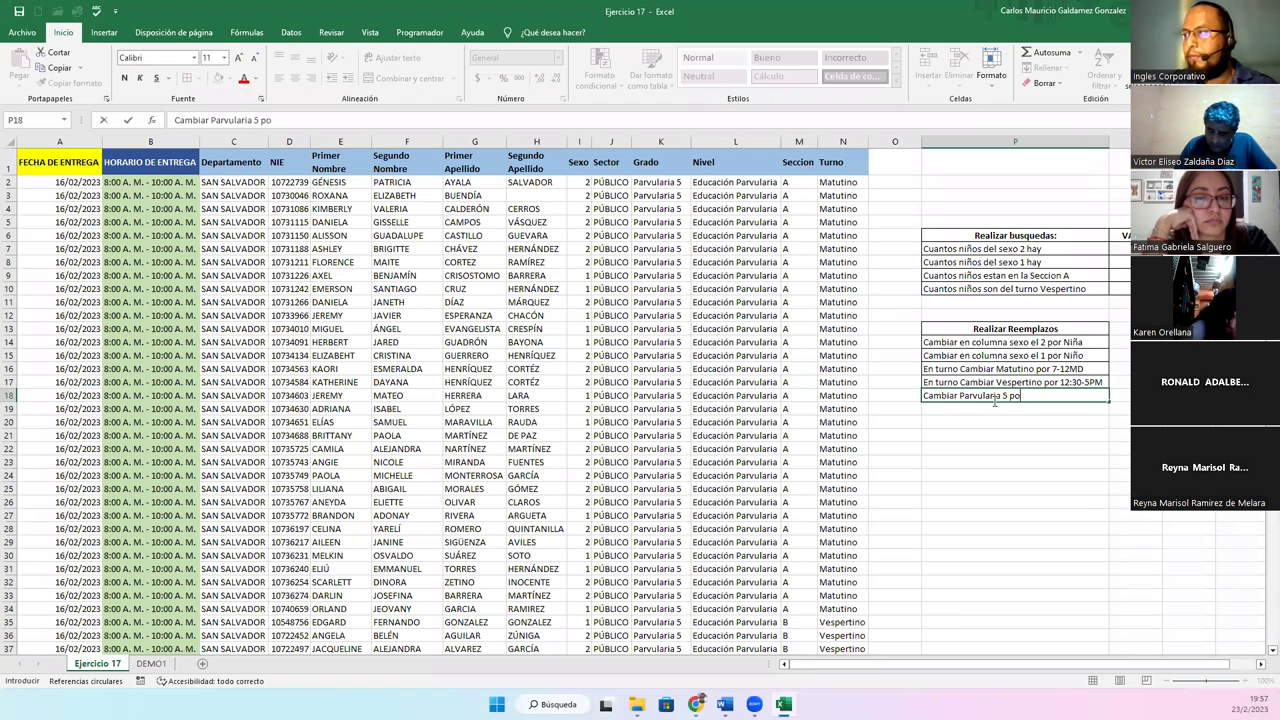
type("r Kinder-5")
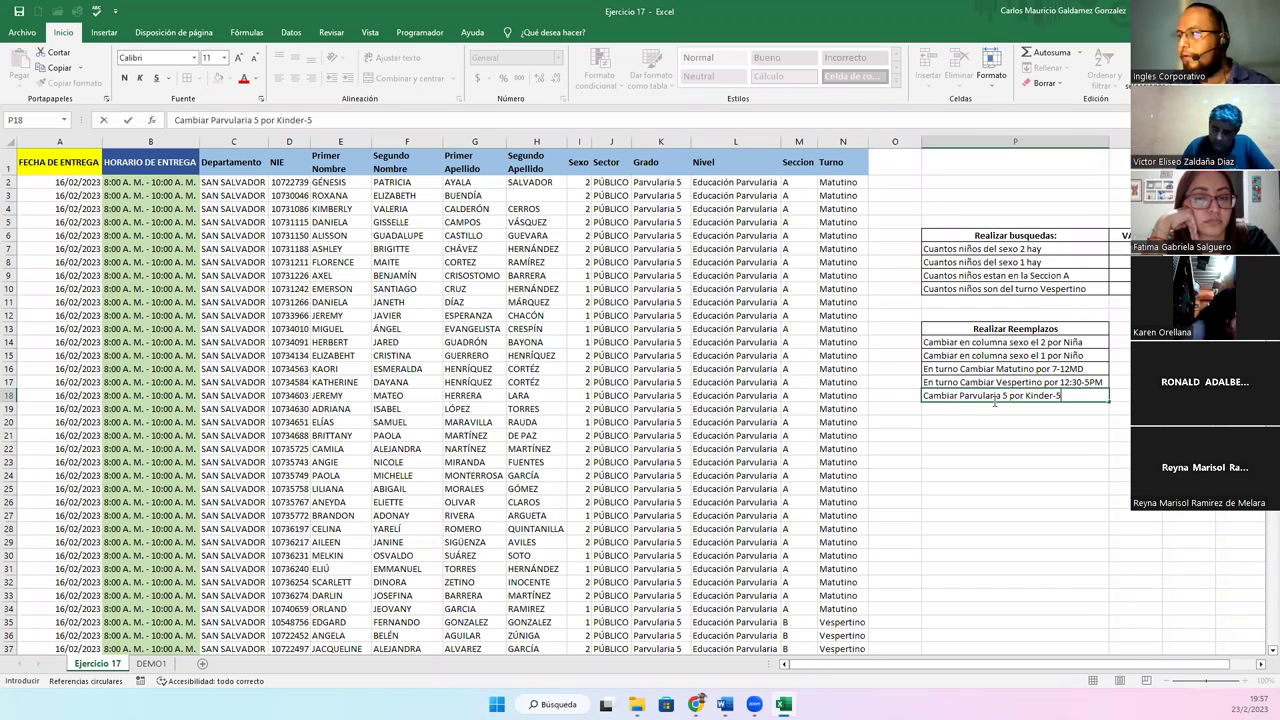
key("Return")
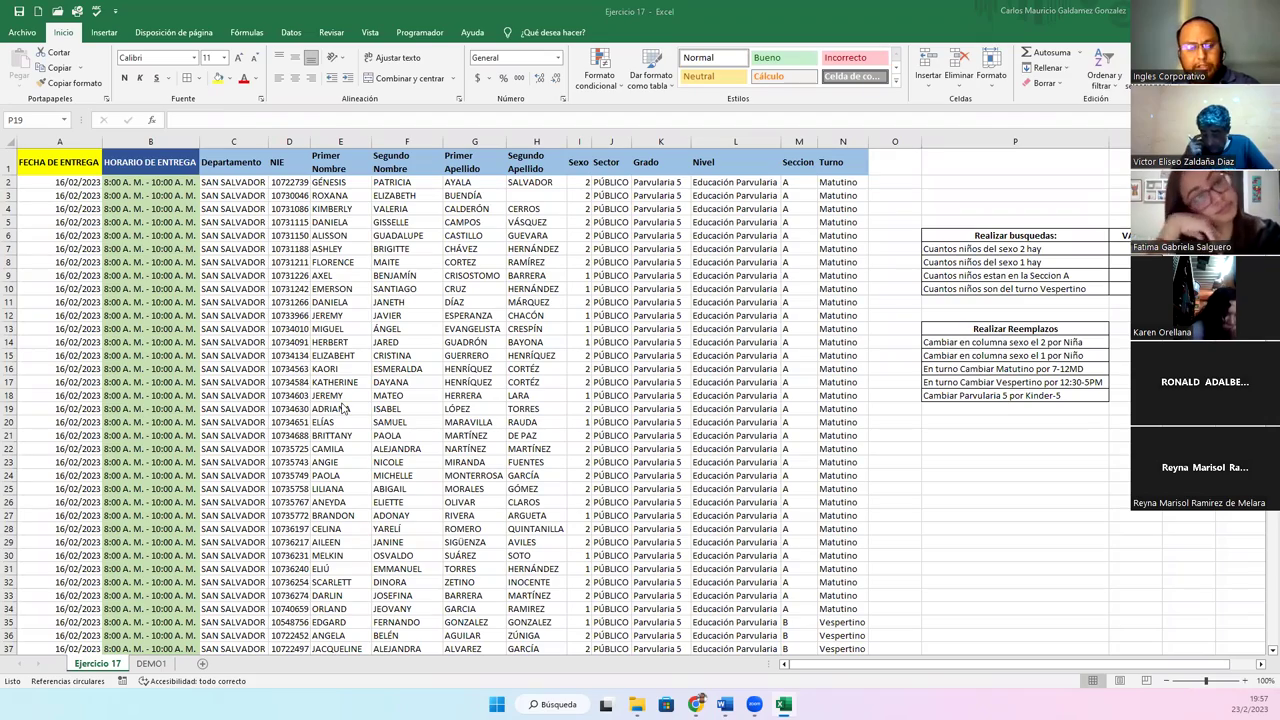
Capture a screen snip covering the student table and the lists of searches and replacements.
key("super+shift+s")
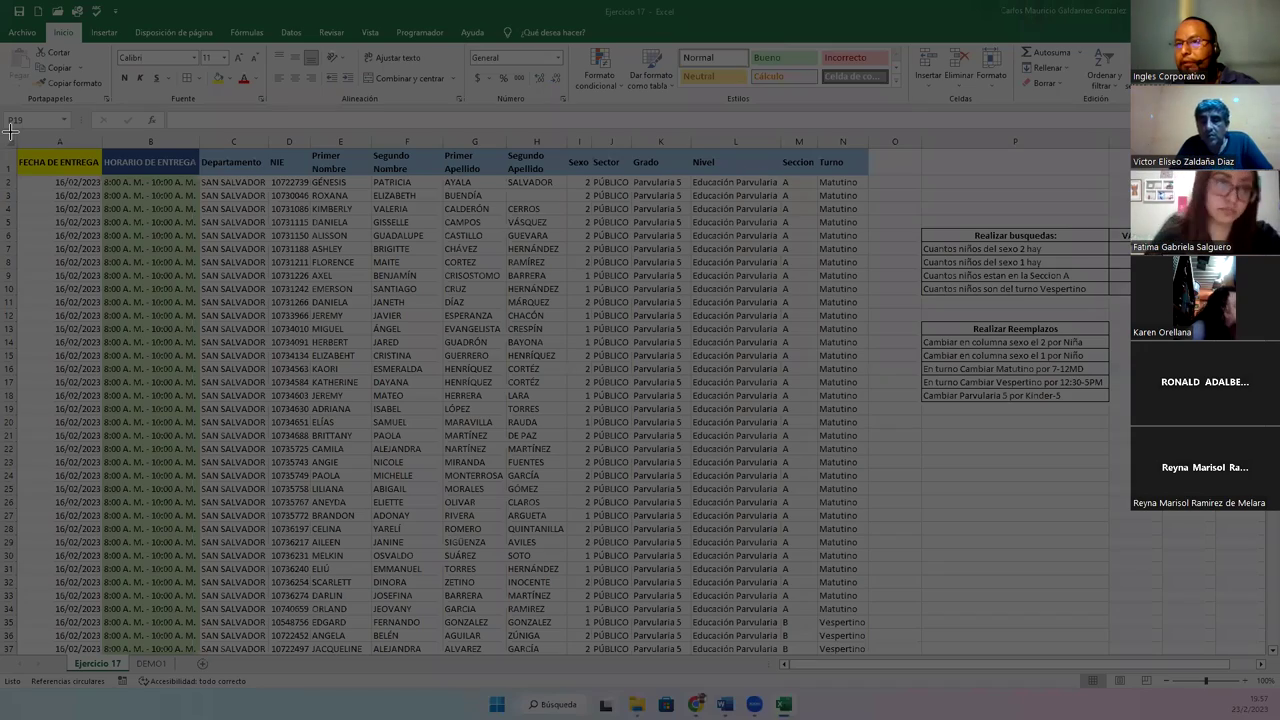
left_click_drag(10, 131, 1180, 532)
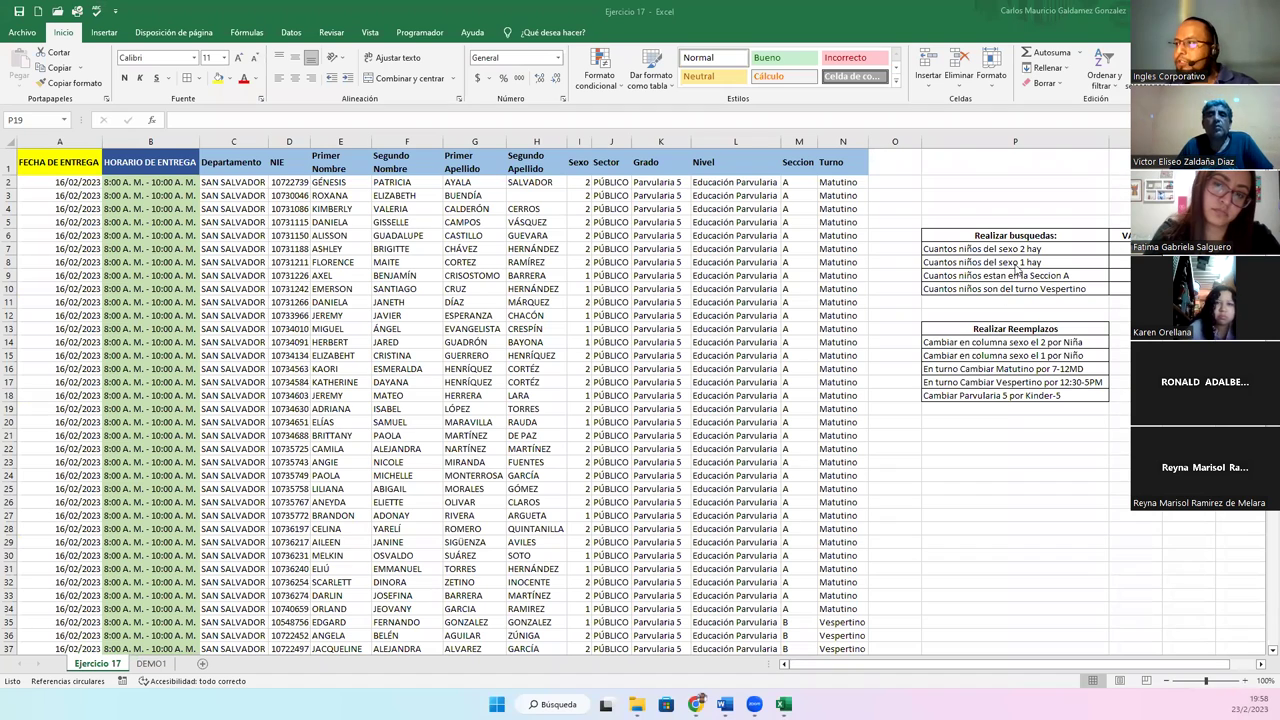
left_click(1015, 408)
Highlight the answer cells Q7:Q10 and the replacement tasks in P14:P18 to review them.
left_click_drag(1120, 248, 1121, 288)
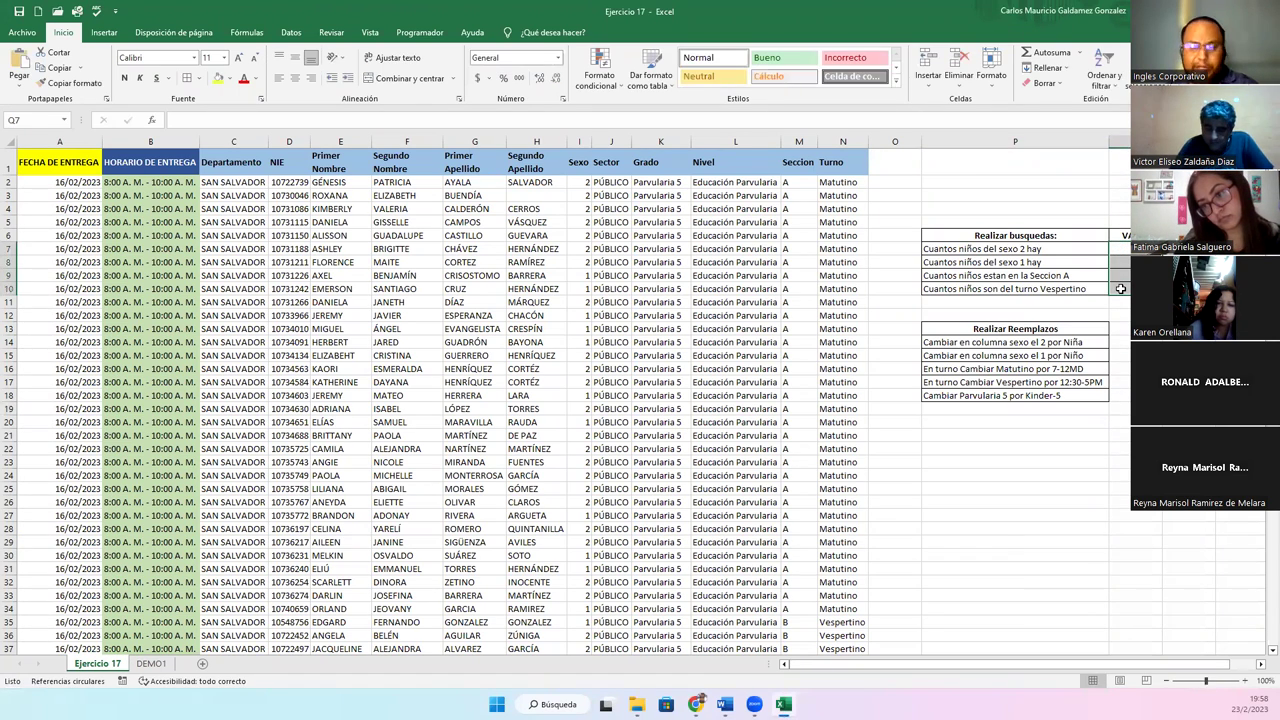
left_click_drag(1001, 343, 993, 393)
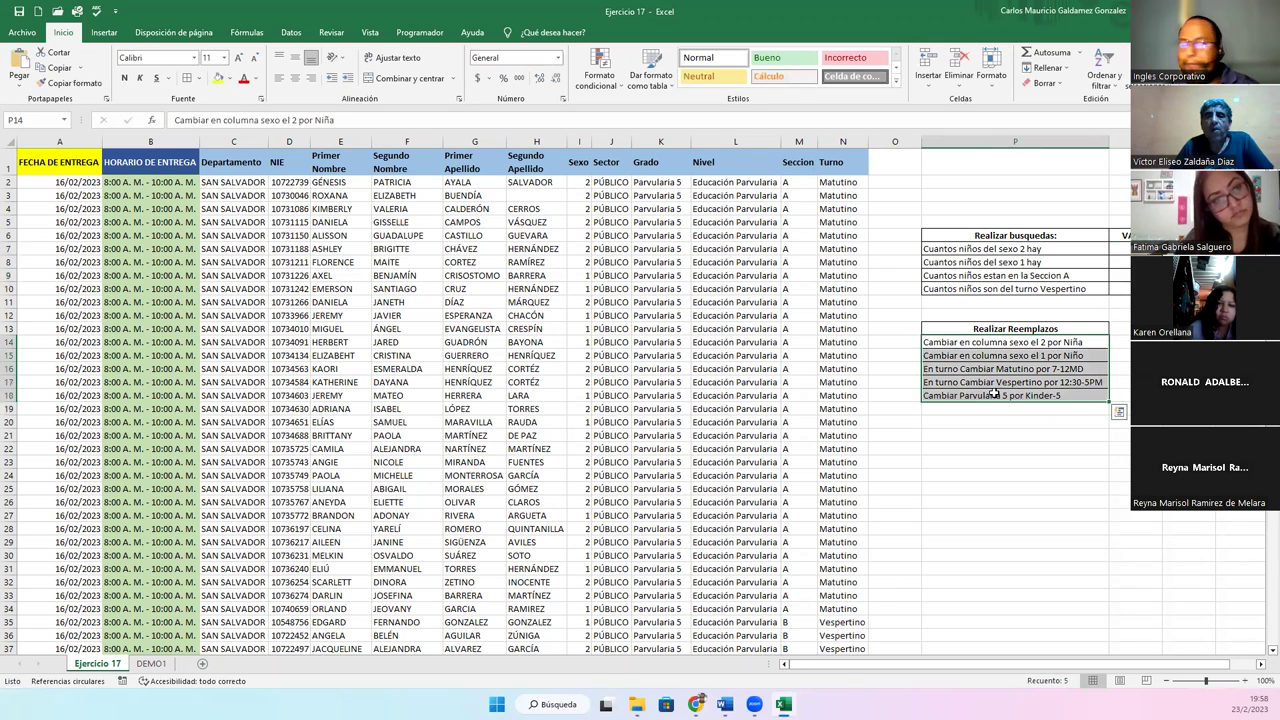
left_click(993, 393)
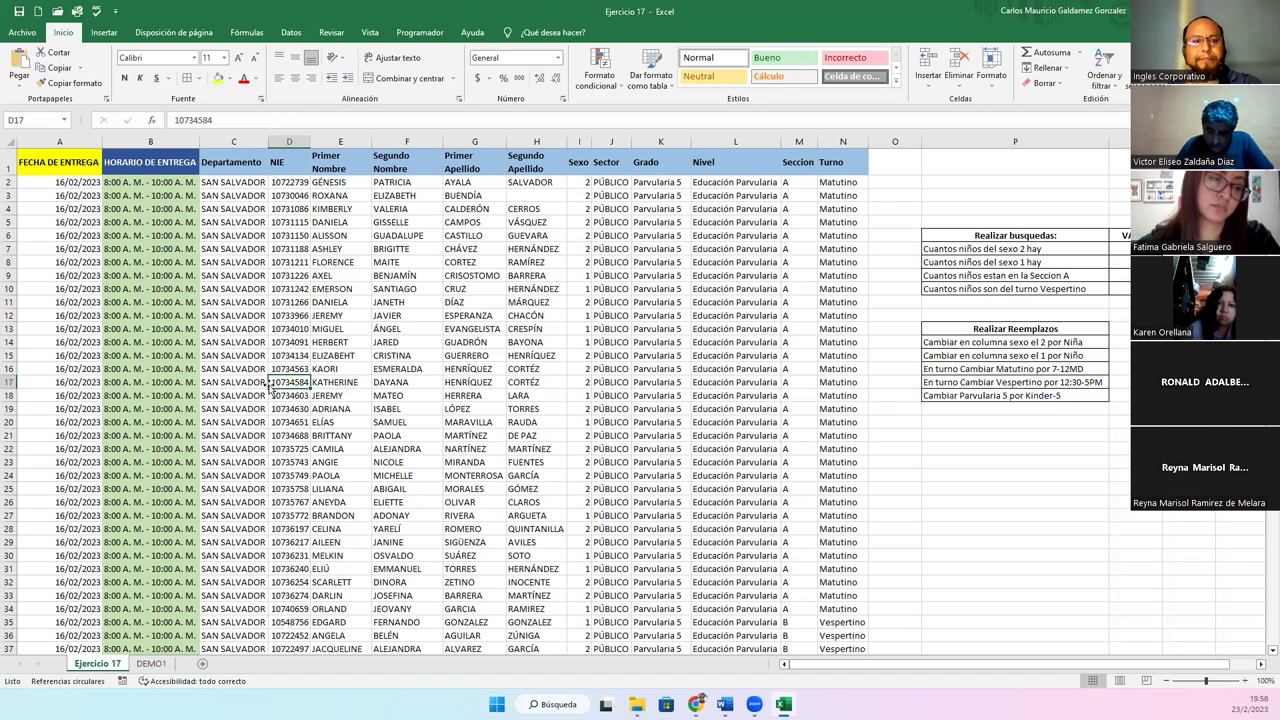
Switch to the DEMO1 sheet and save the workbook.
left_click(151, 664)
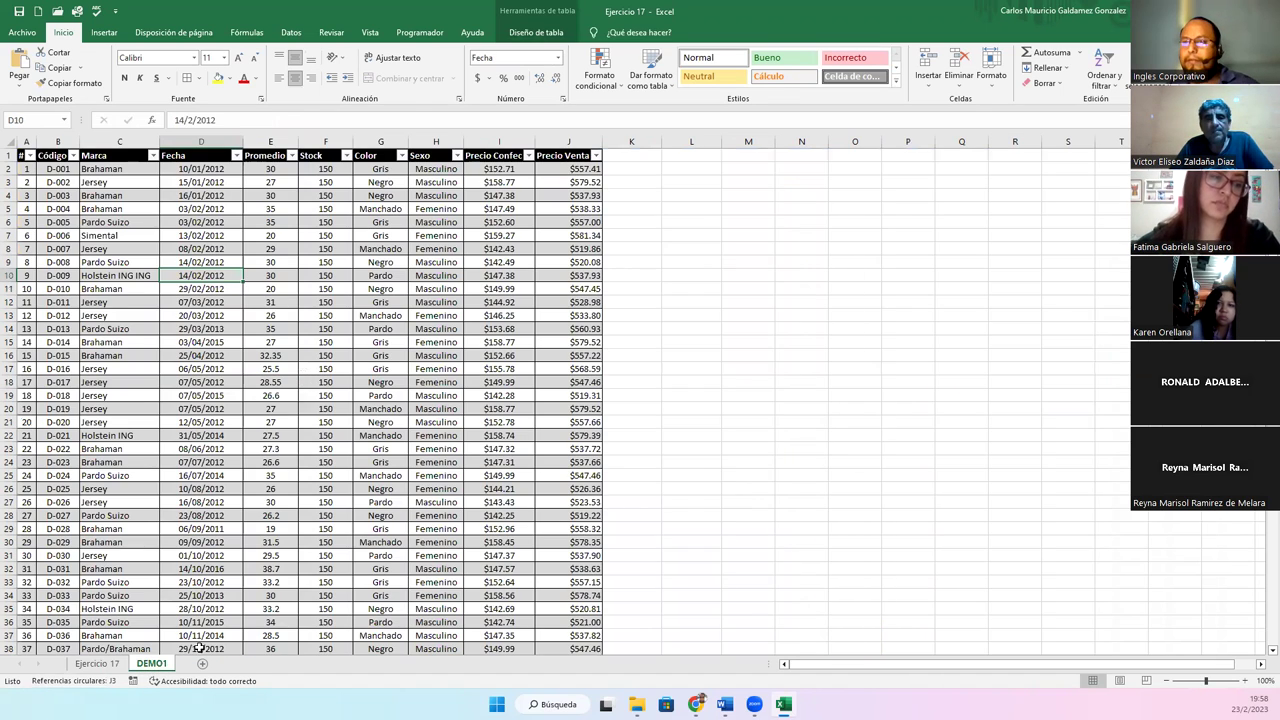
left_click(18, 12)
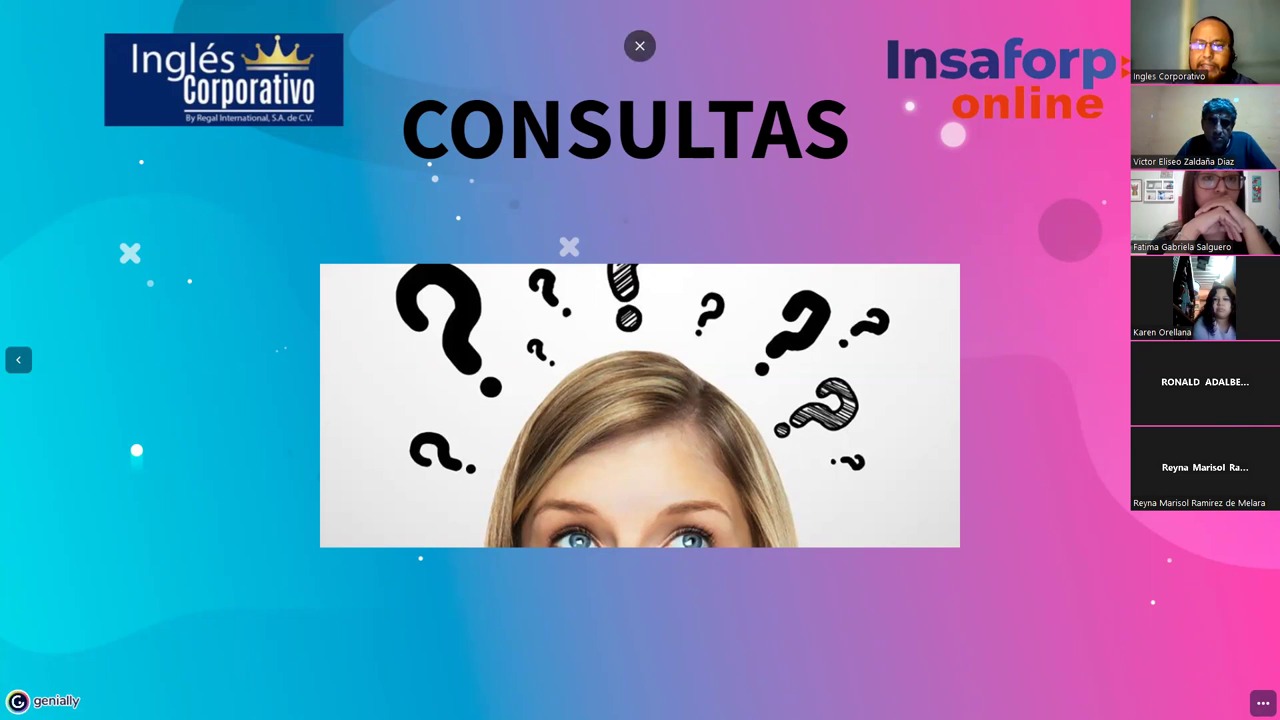
Return to Excel and check how far the student records extend down column A of Ejercicio 17.
key("alt+Tab")
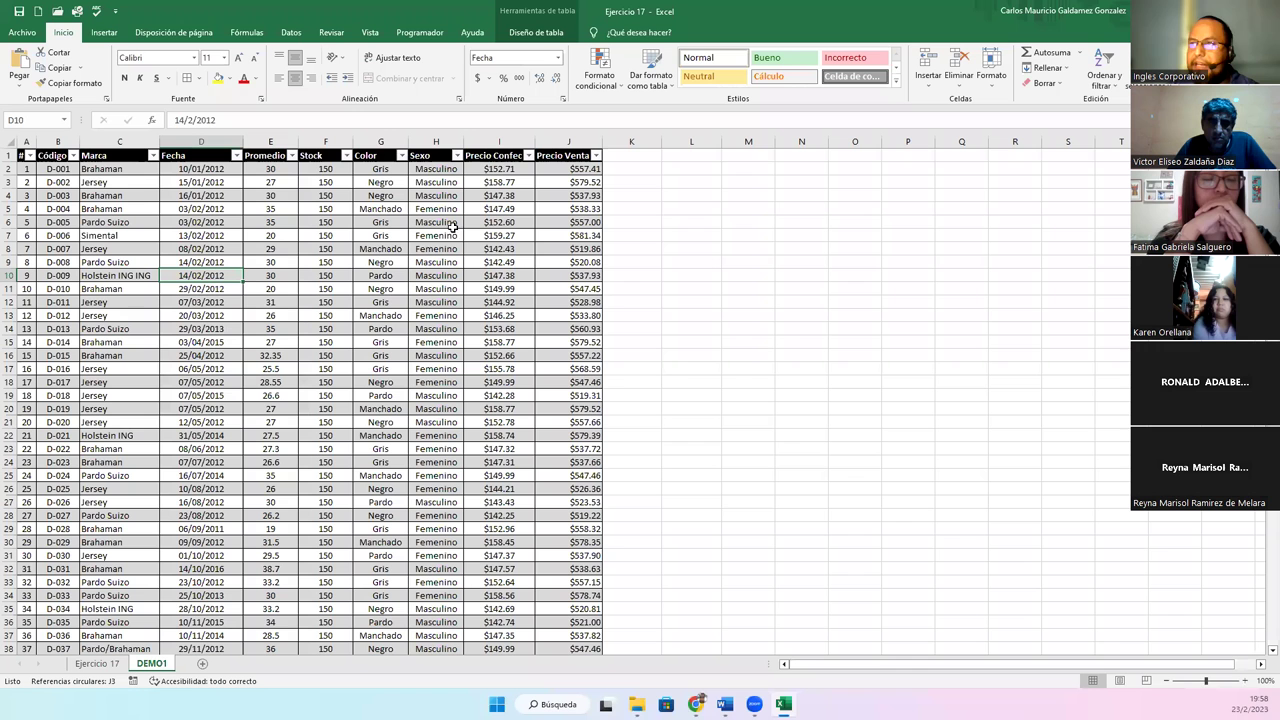
left_click(108, 664)
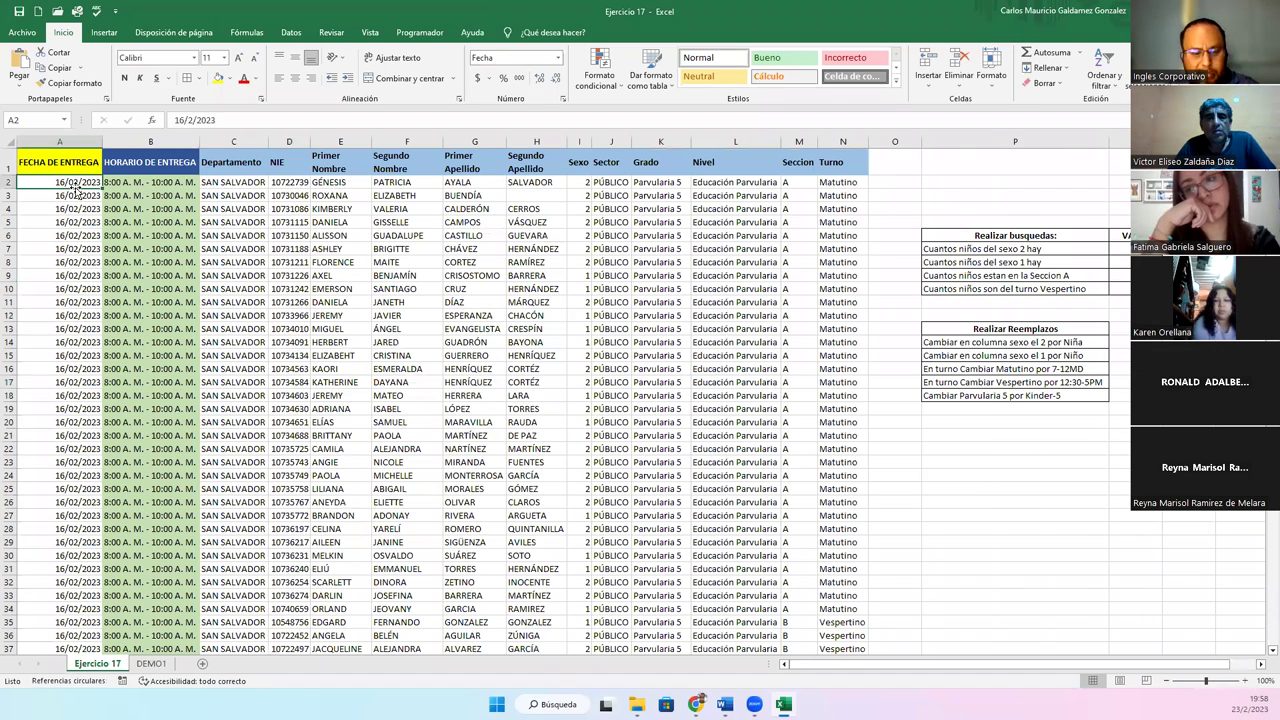
key("ctrl+shift+Down")
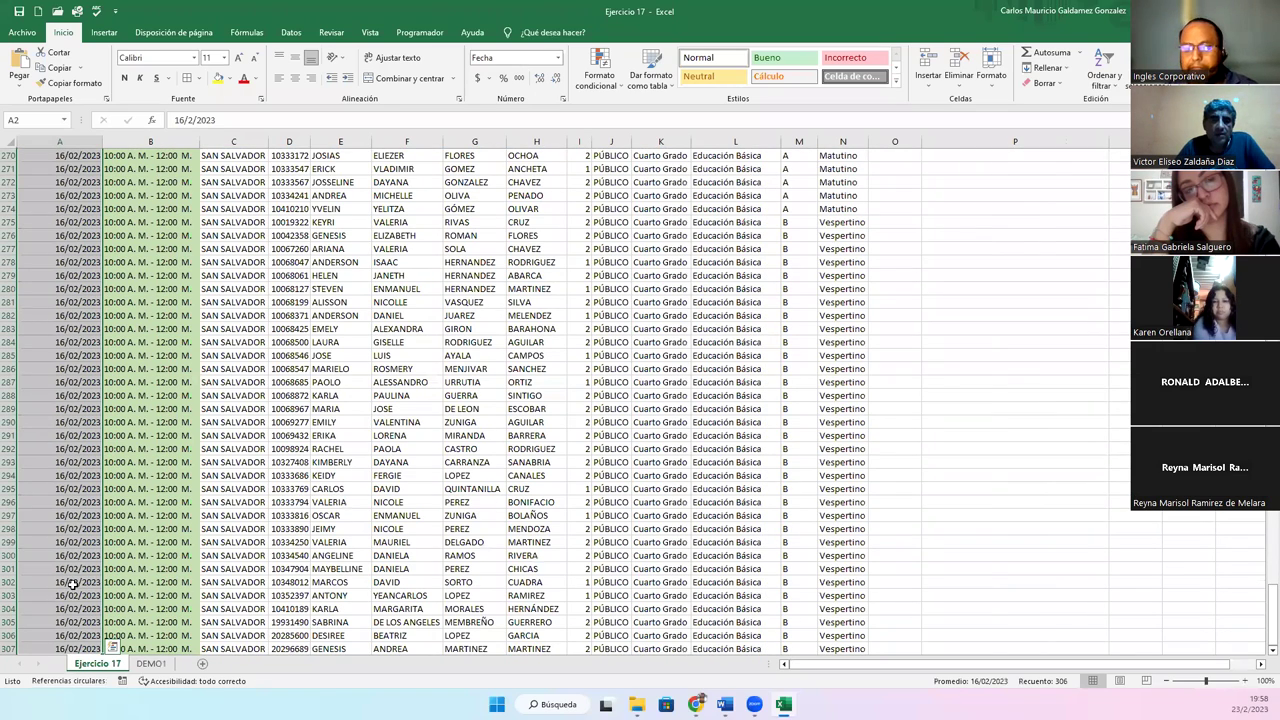
key("ctrl+Home")
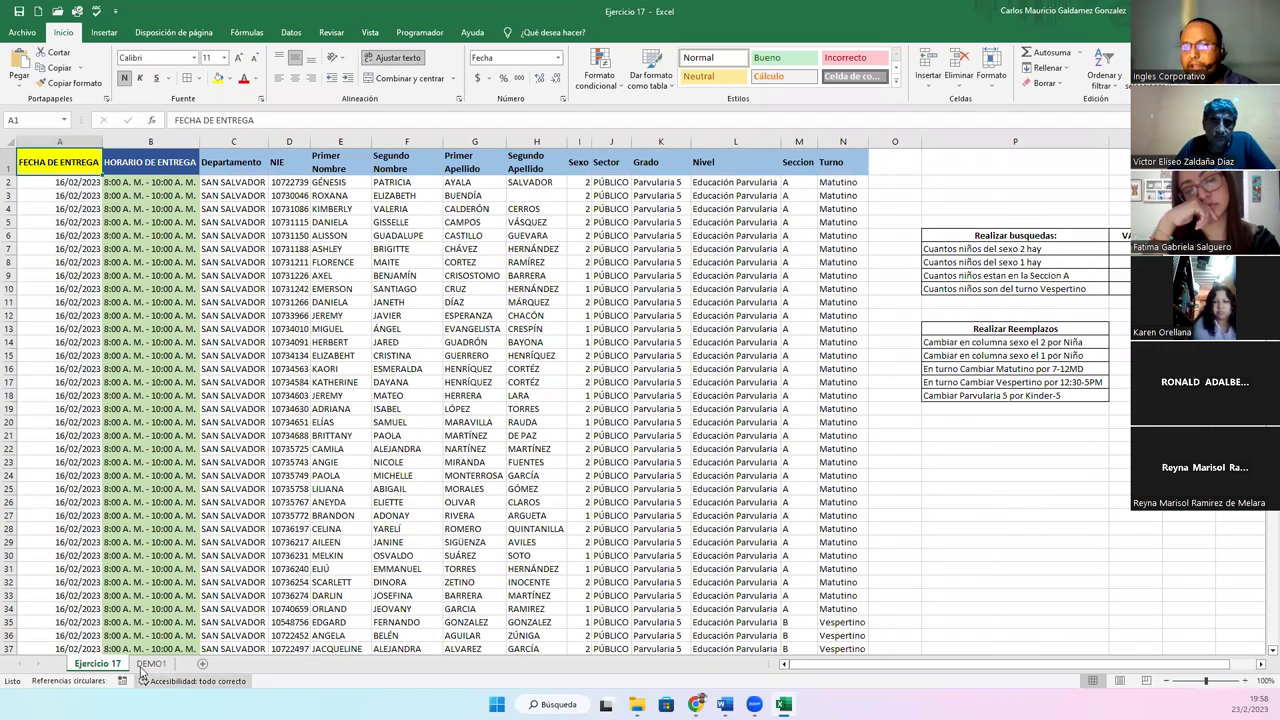
Check how far the numbered records extend down the first column of the DEMO1 table.
left_click(151, 664)
left_click(27, 171)
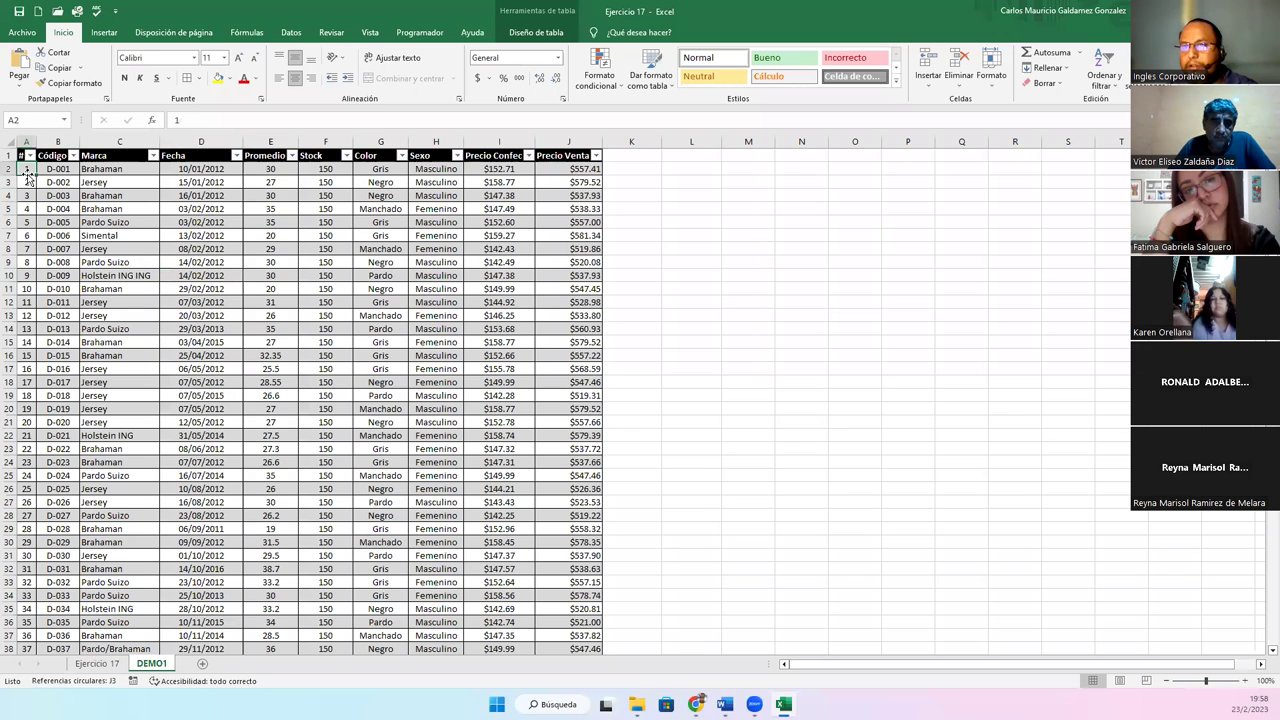
key("ctrl+shift+Down")
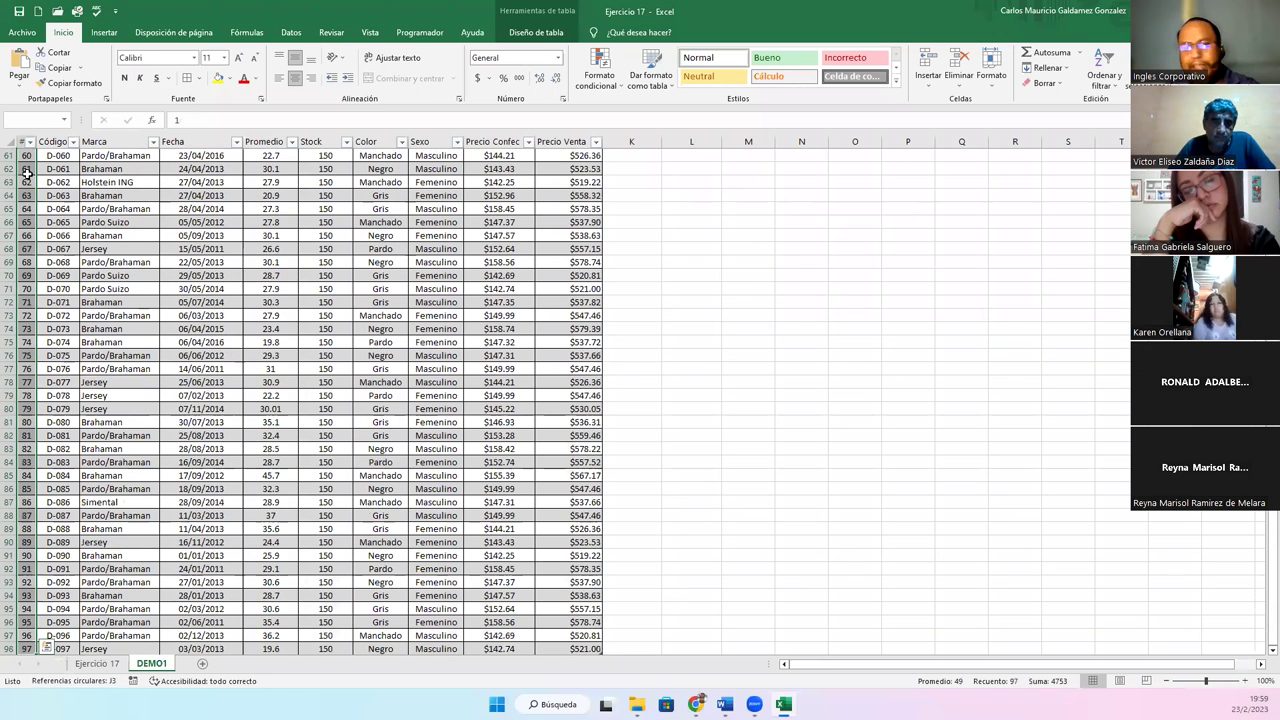
key("ctrl+Home")
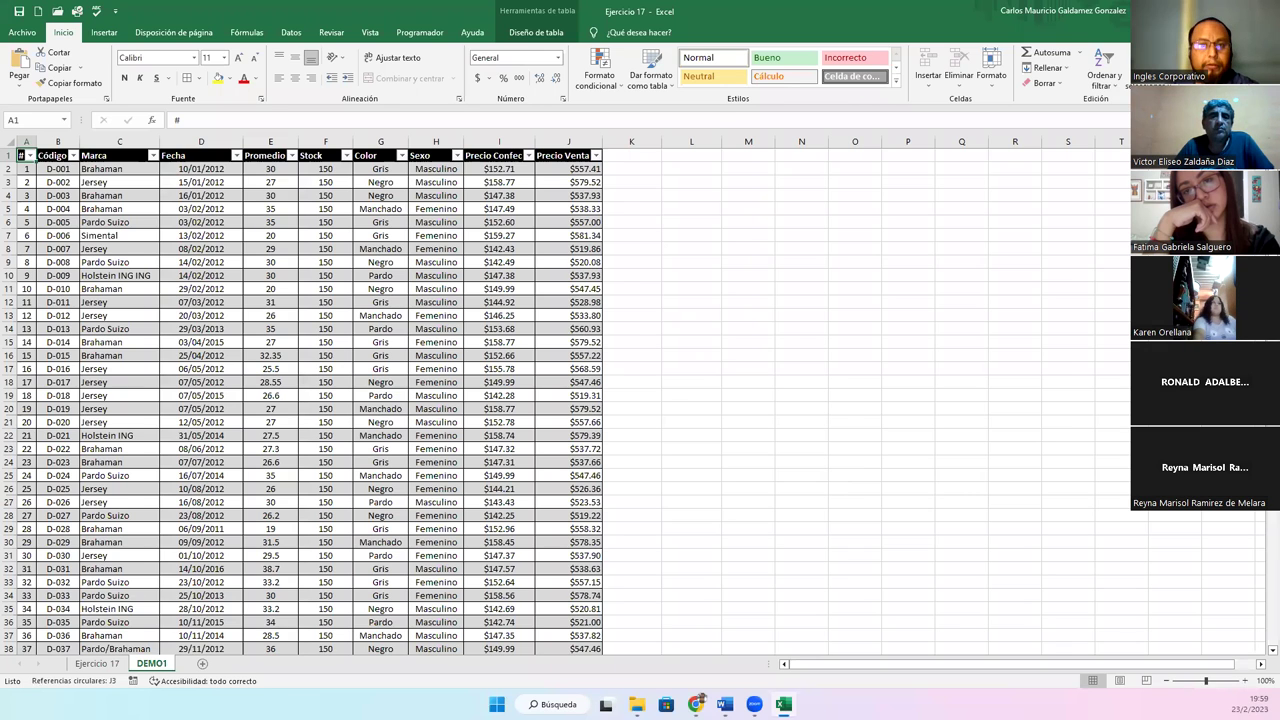
Switch to the Genially presentation and advance from the "CONSULTAS" slide to the following one.
key("alt+Tab")
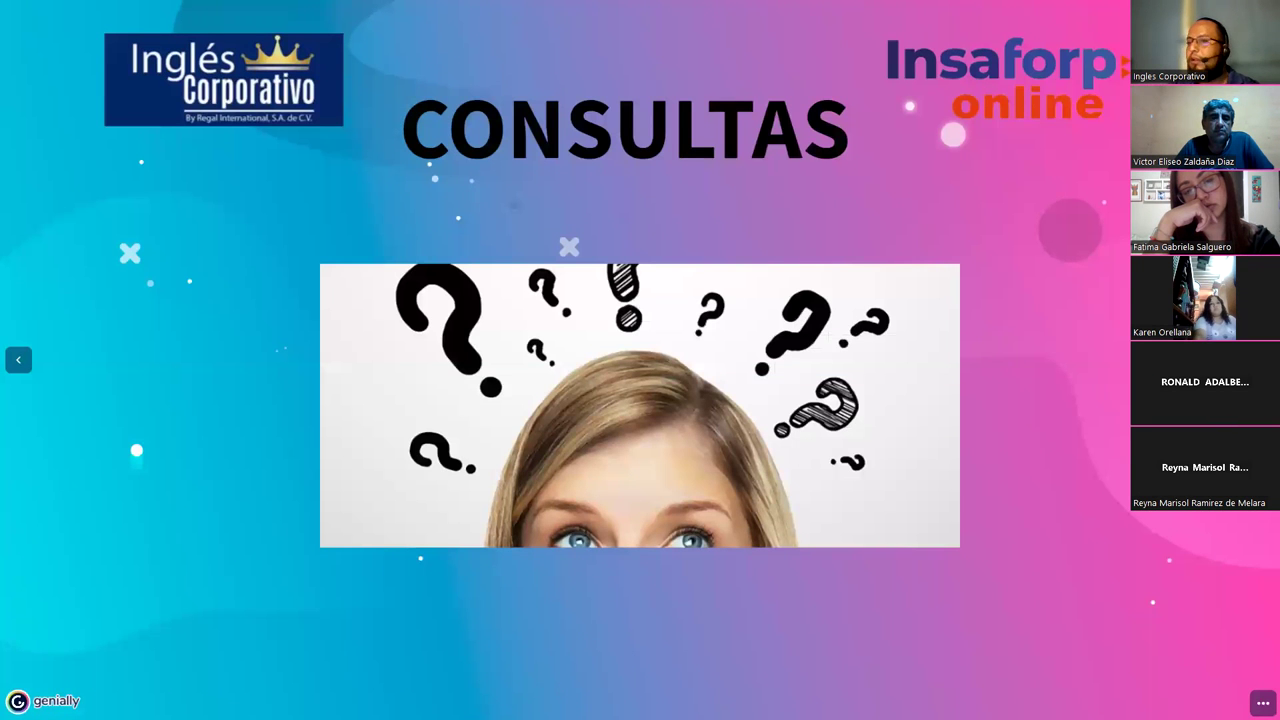
key("Right")
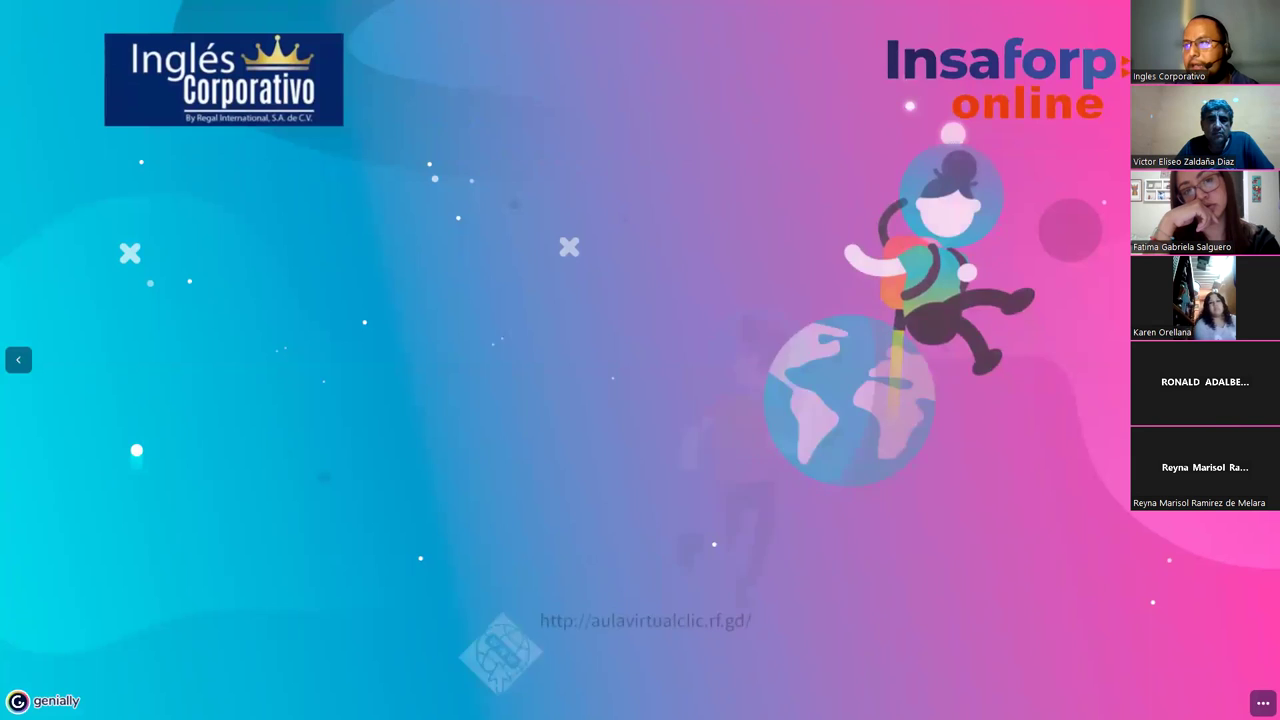